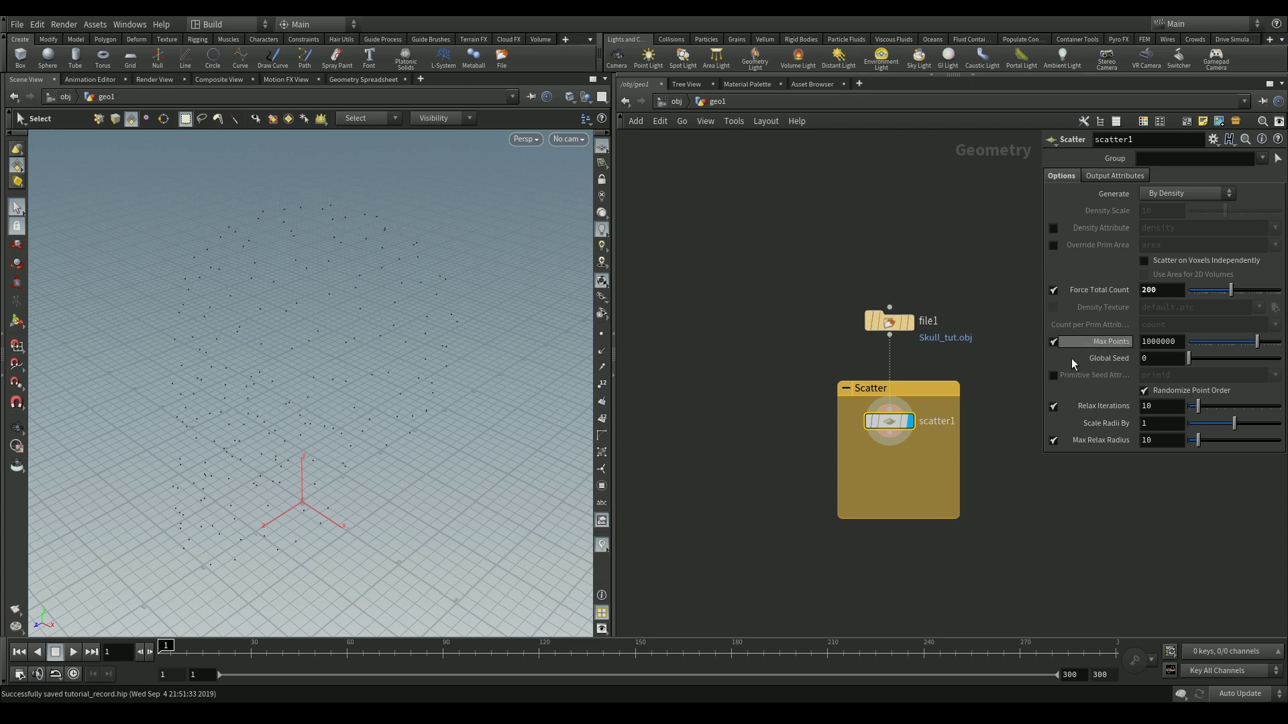
Turn off Relax Iterations on scatter1 and limit its Group to the top of the skull.
left_click(1053, 406)
left_click(909, 322)
key("Escape")
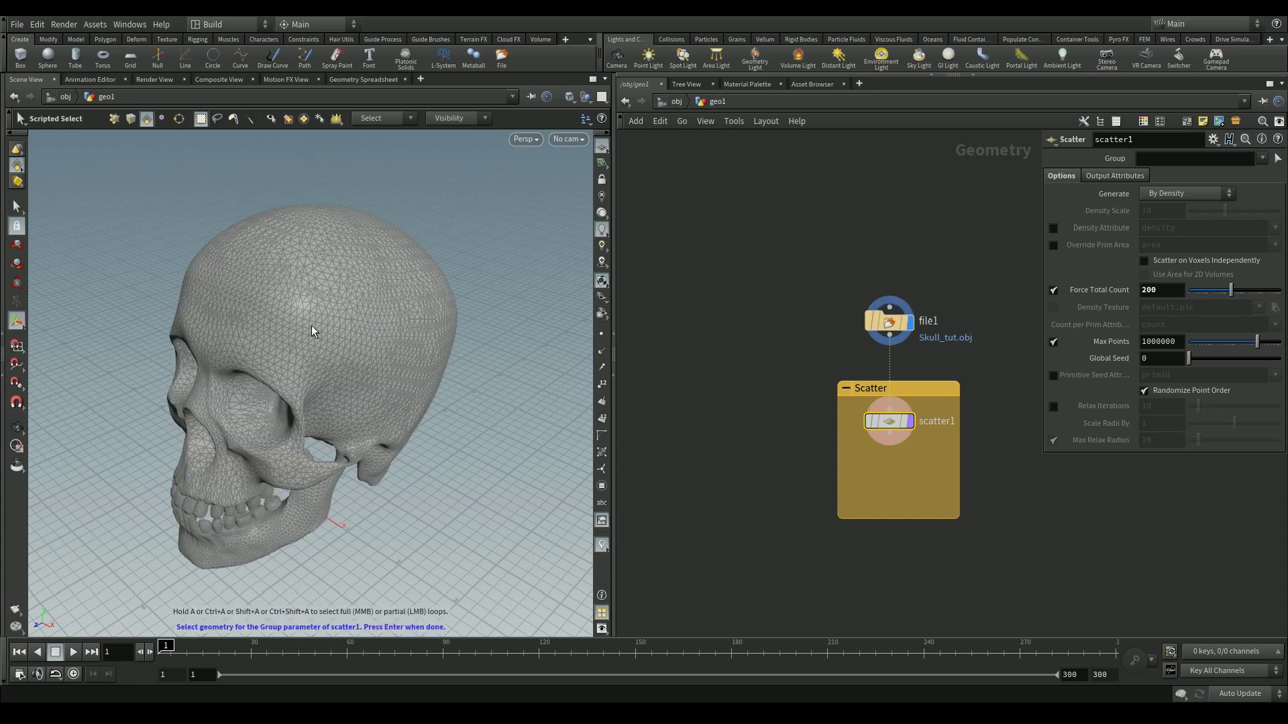
left_click_drag(315, 332, 349, 255)
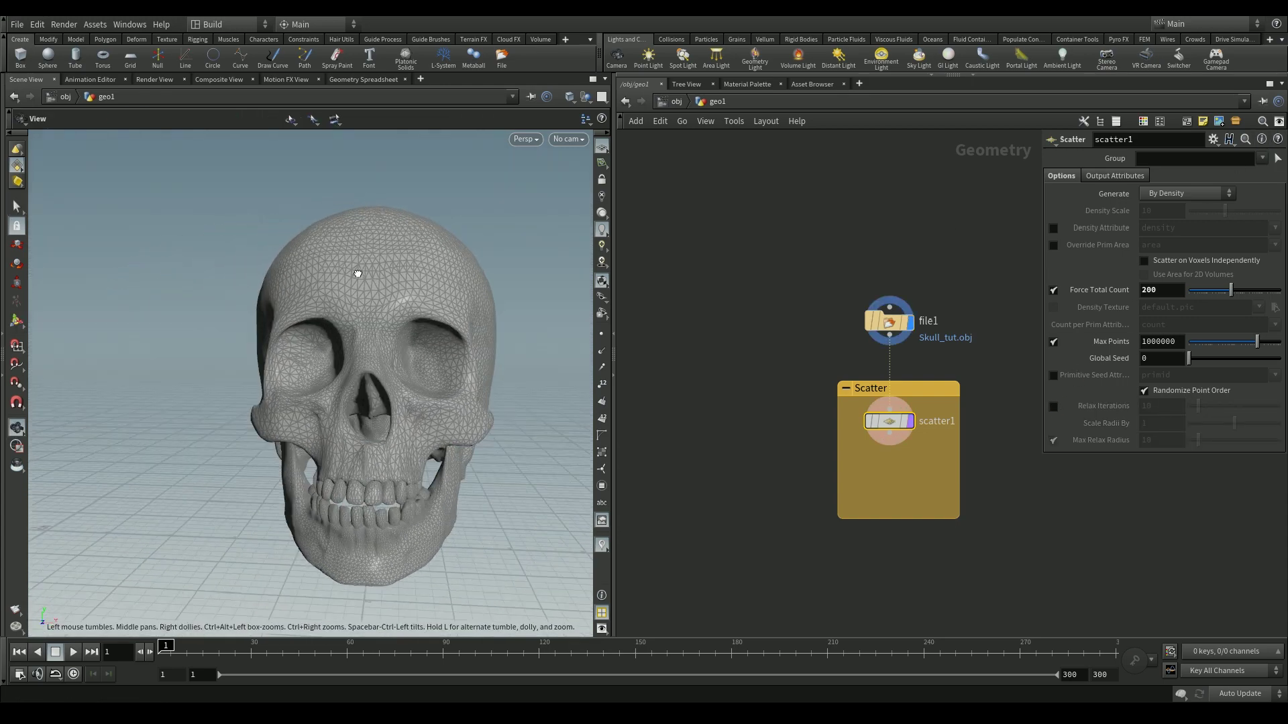
key("Return")
left_click_drag(240, 182, 520, 256)
key("Return")
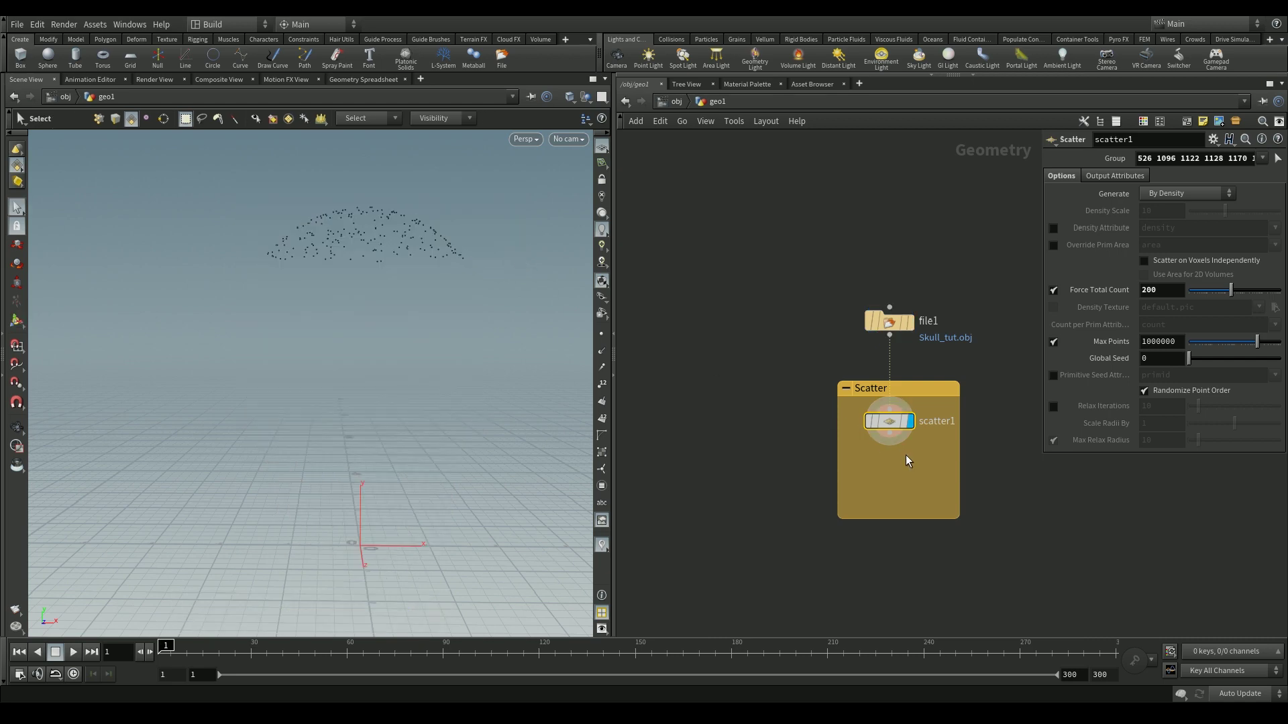
Add an Attribute Wrangle below scatter1 in the Scatter box and wire scatter1 into its first input.
key("Tab")
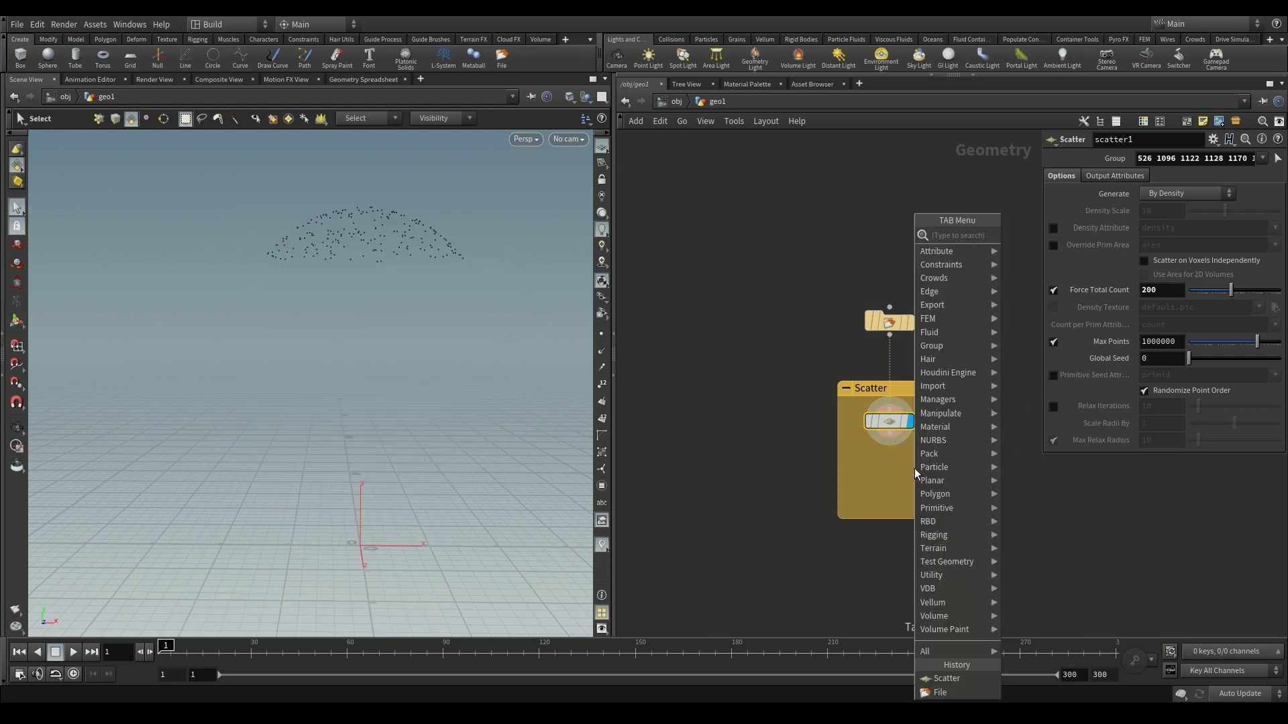
type("attrib wrangle")
key("Return")
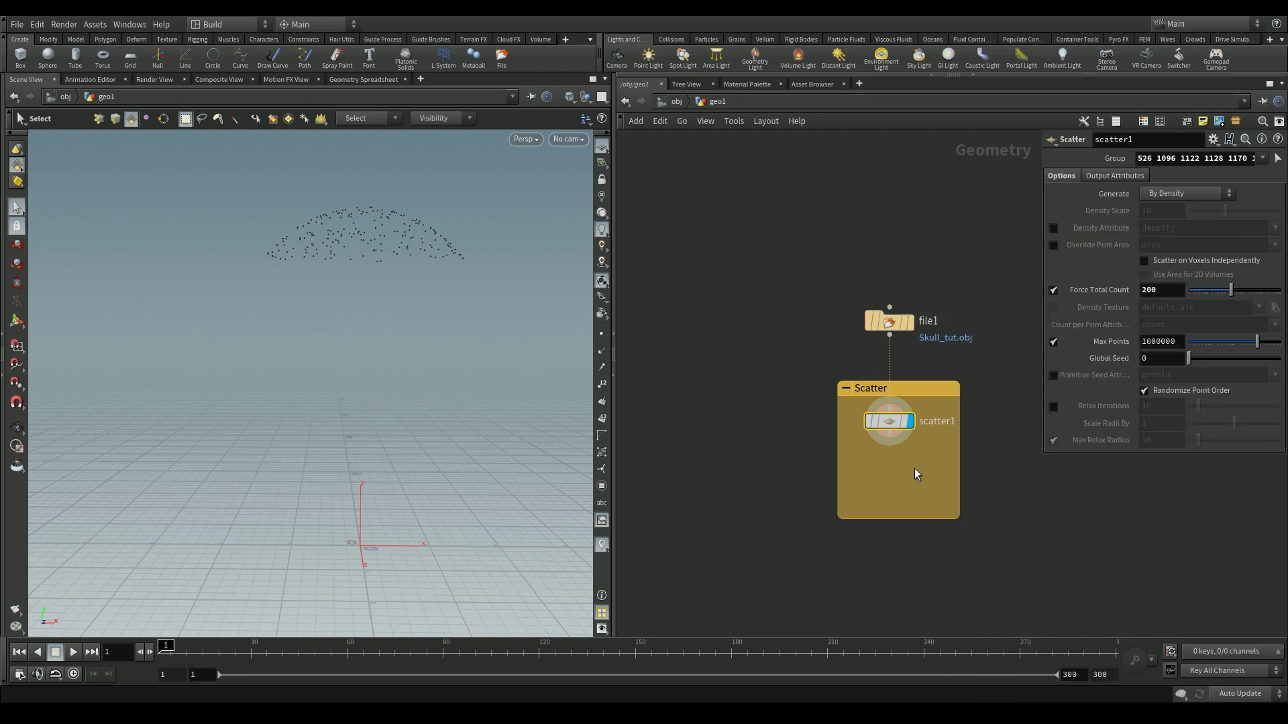
left_click(897, 481)
left_click_drag(895, 482, 888, 487)
left_click(890, 433)
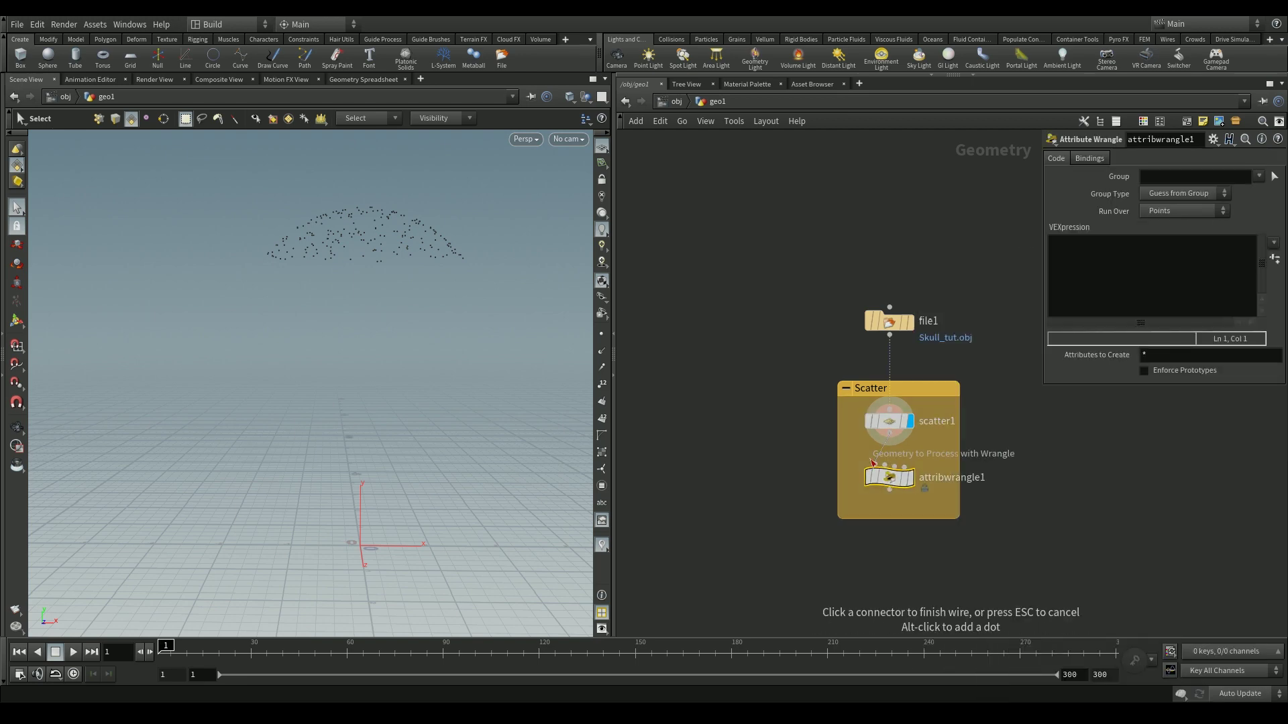
left_click(874, 464)
left_click(1098, 260)
type("@id =")
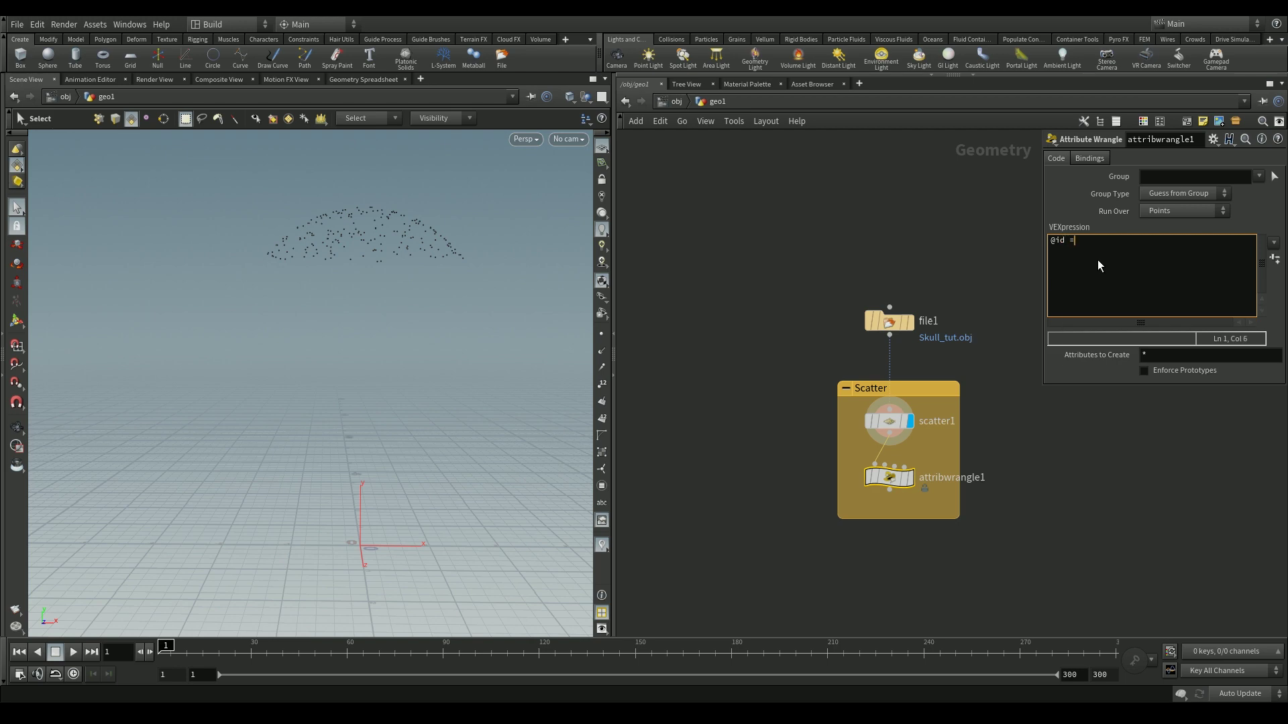
type(" @ptnum;'")
left_click(1072, 485)
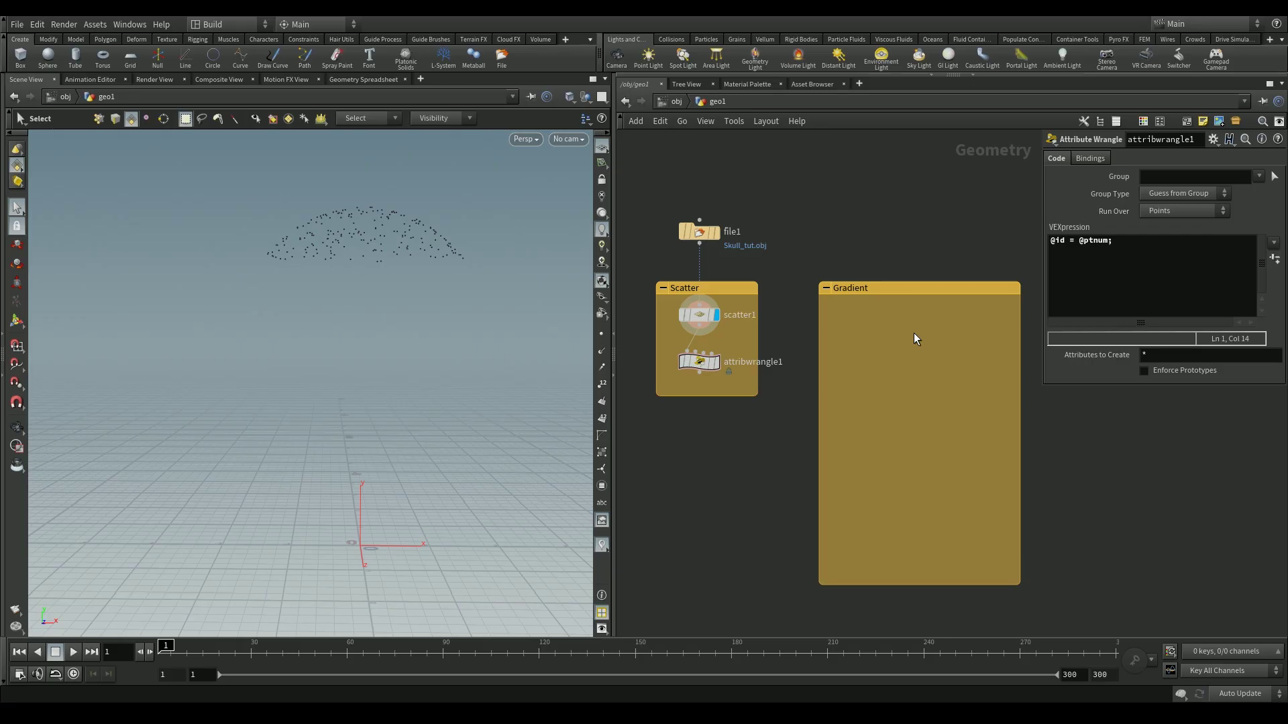
Add a second Attribute Wrangle near the top of the Gradient box.
key("Tab")
type("aw")
key("Return")
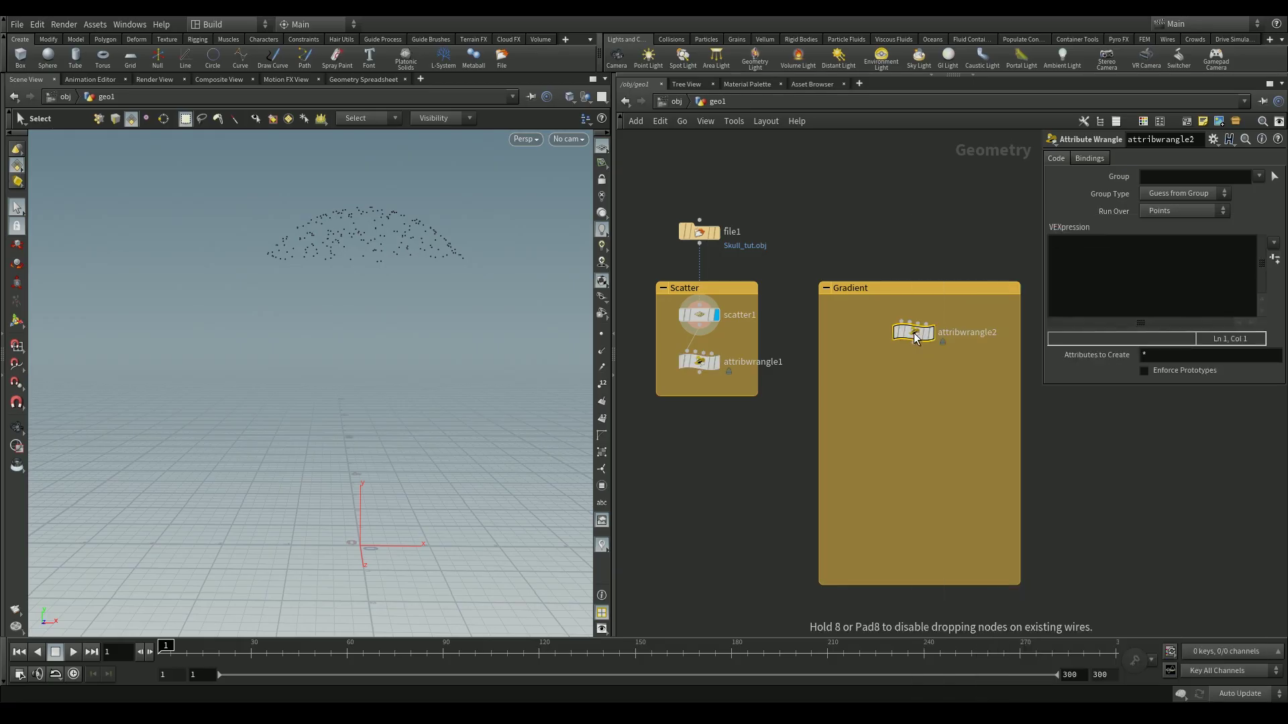
left_click(914, 333)
left_click(1117, 280)
type("f@py")
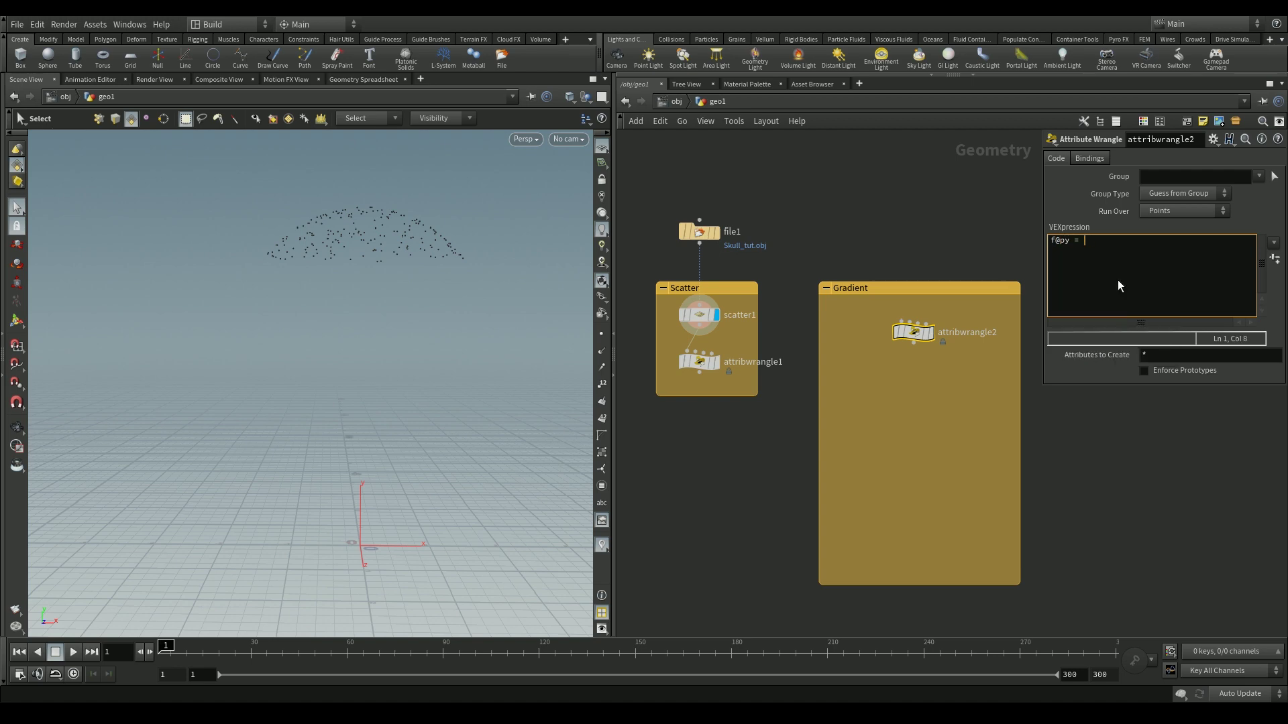
type(" = -@P.y;")
left_click(901, 321)
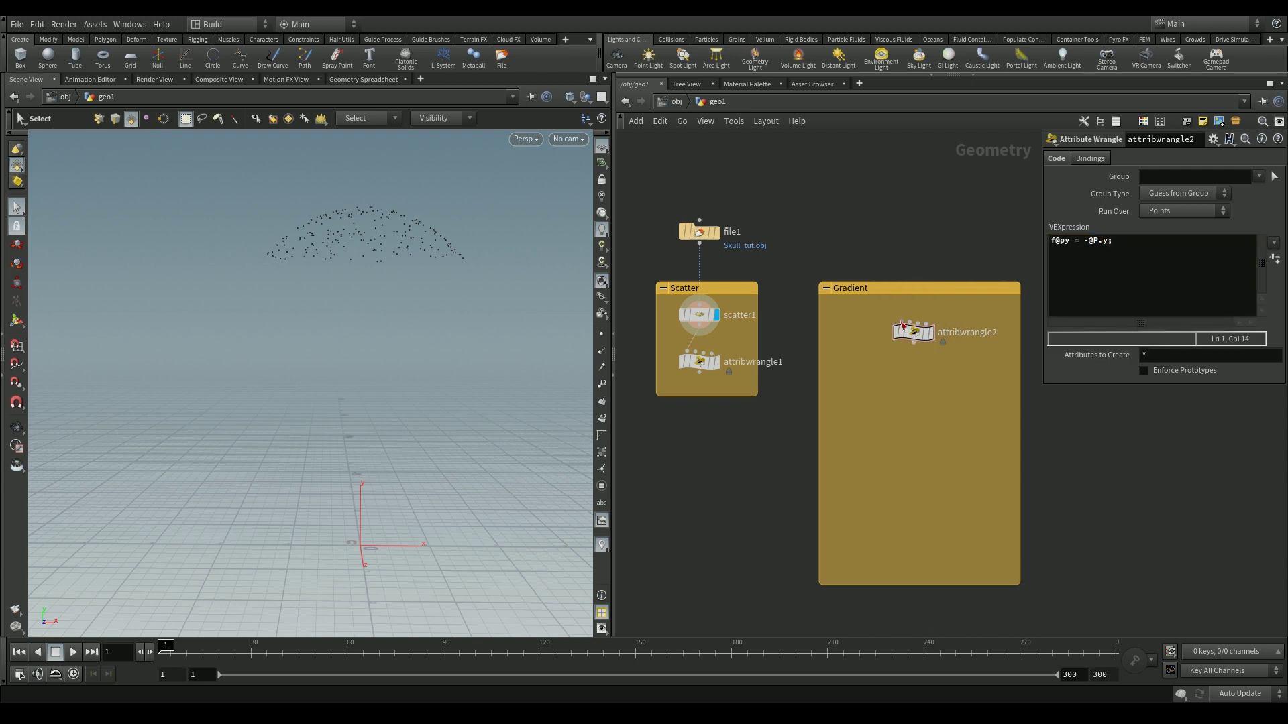
left_click(700, 244)
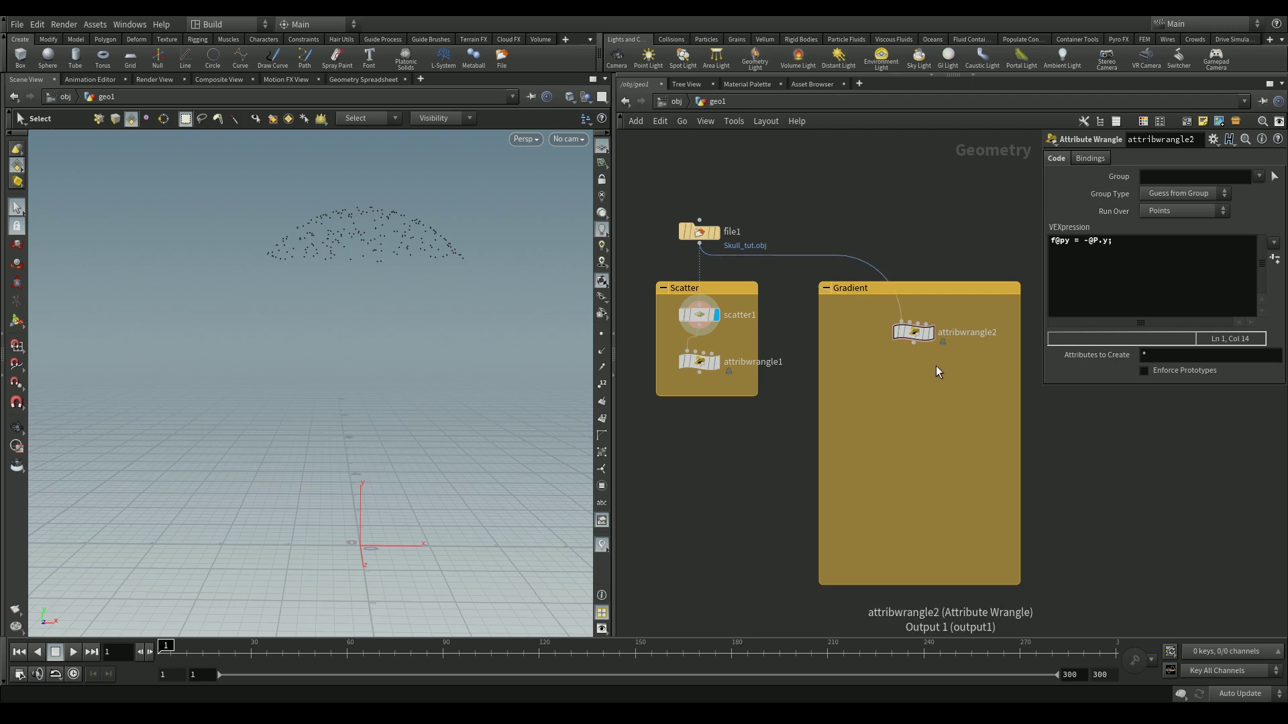
Add a VDB from Polygons node fed by the Gradient wrangle and display it.
key("Tab")
type("vdbfrom")
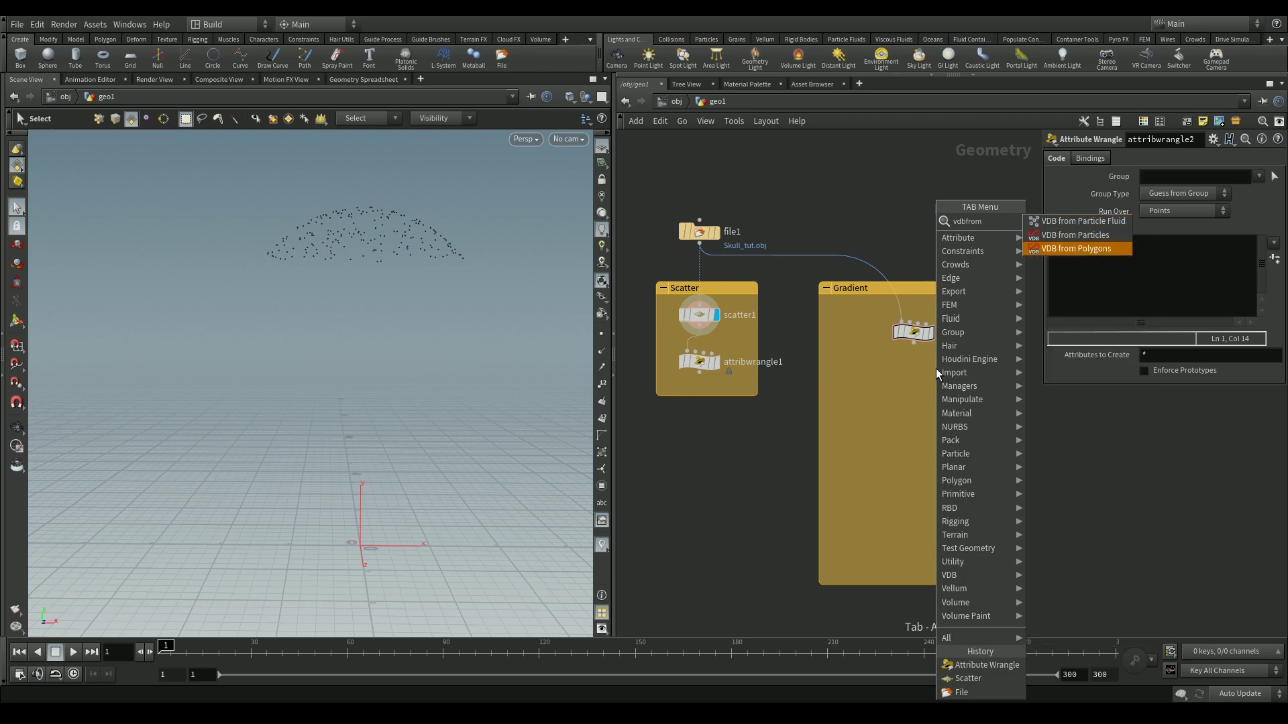
key("Return")
left_click(920, 419)
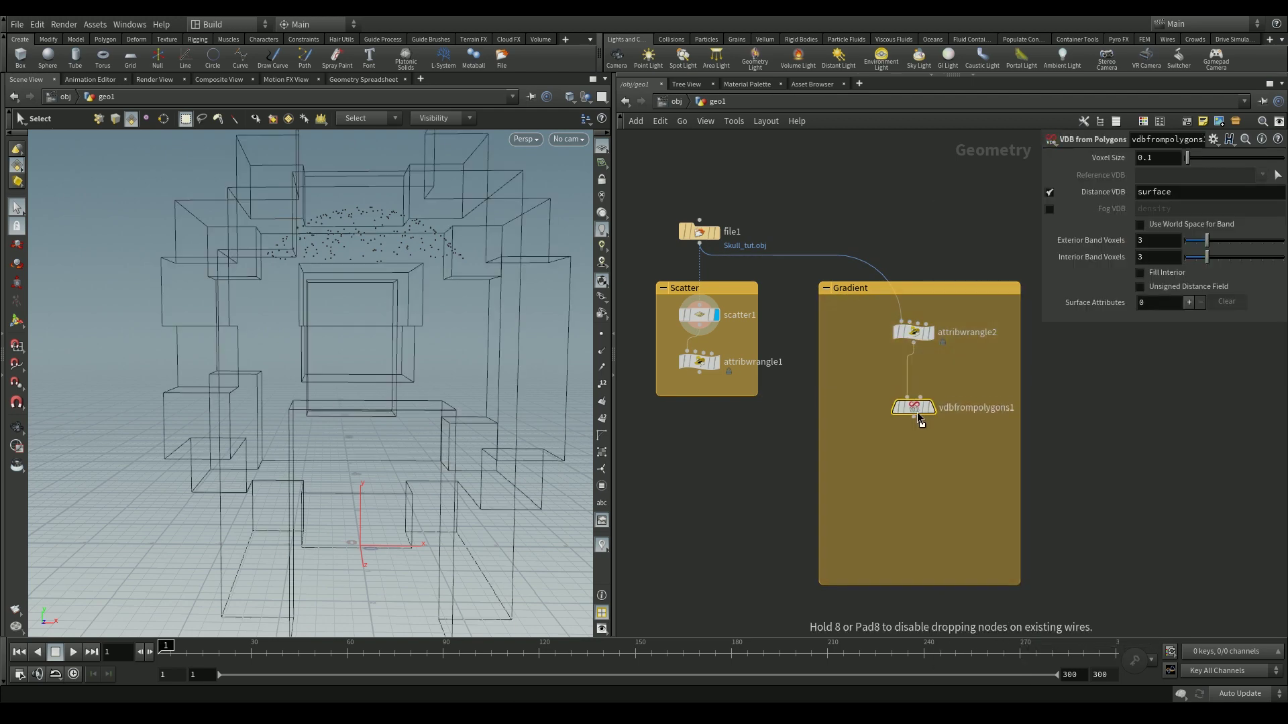
left_click(930, 407)
Turn on Unsigned Distance Field for the VDB from Polygons node, leaving Use World Space for Band off.
left_click(1140, 225)
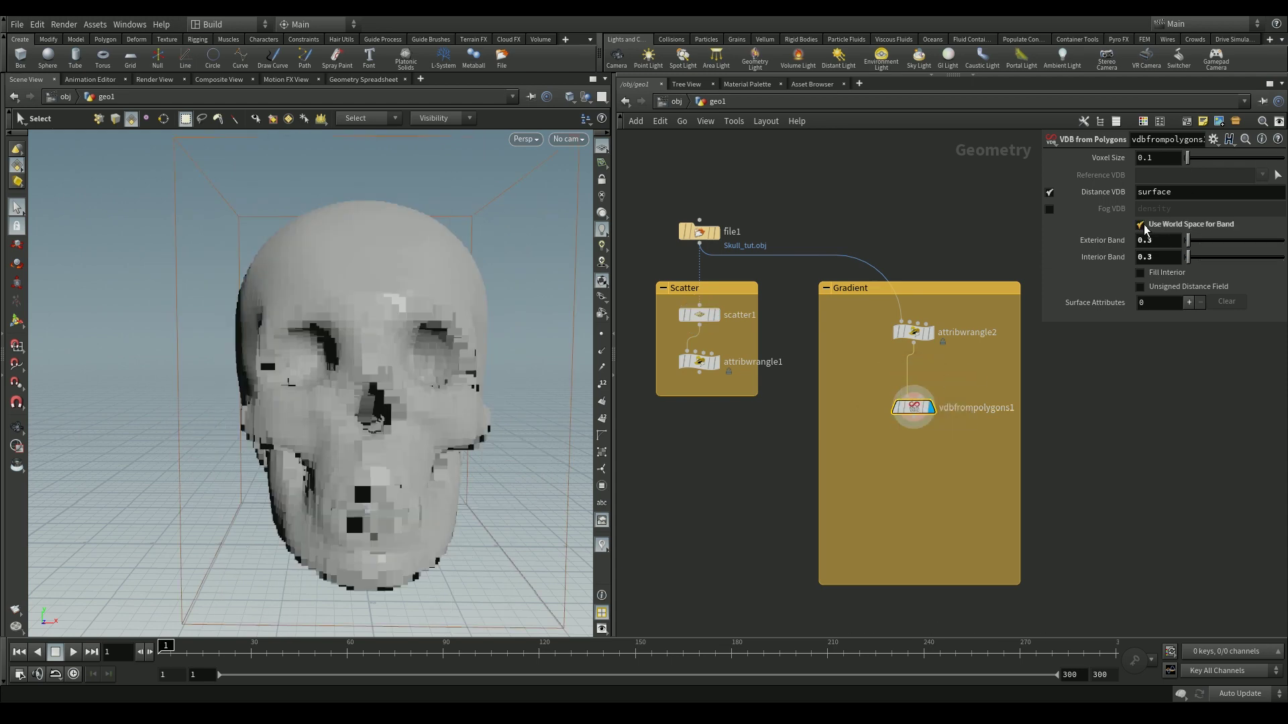
left_click(1140, 224)
left_click(1140, 287)
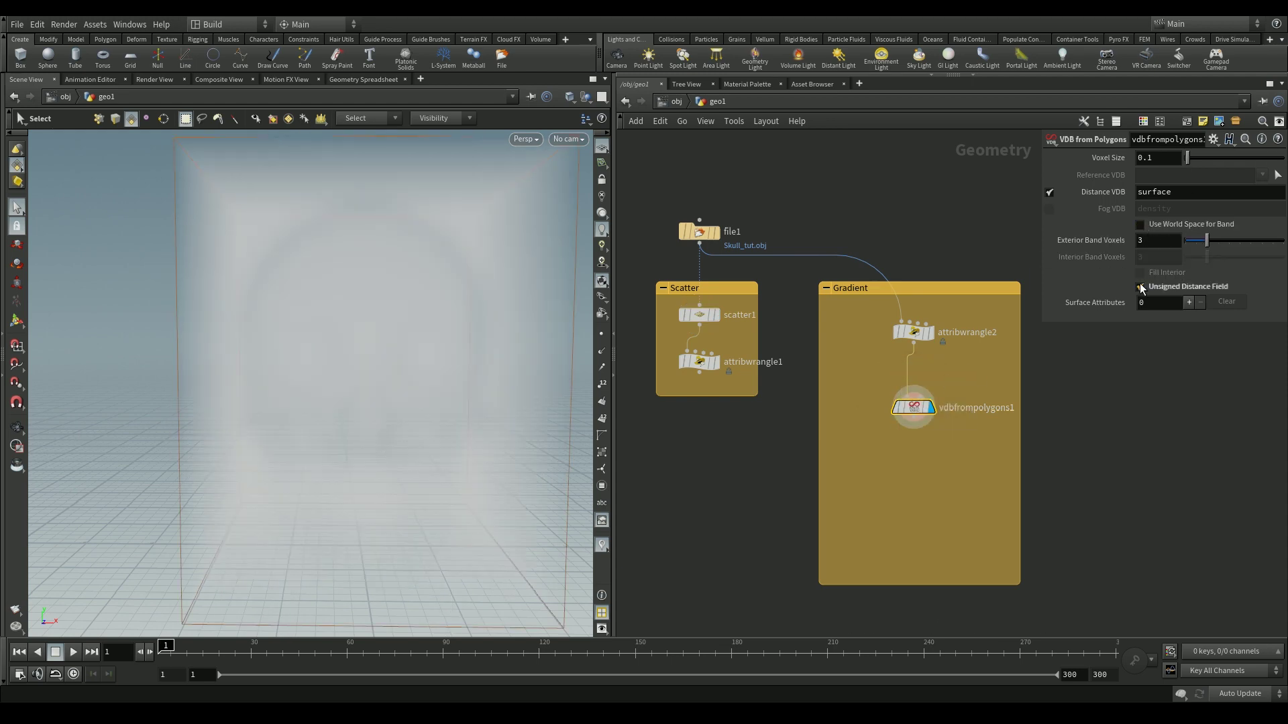
Add a surface attribute to the VDB from Polygons node using point.py with the VDB name down.
left_click(1188, 303)
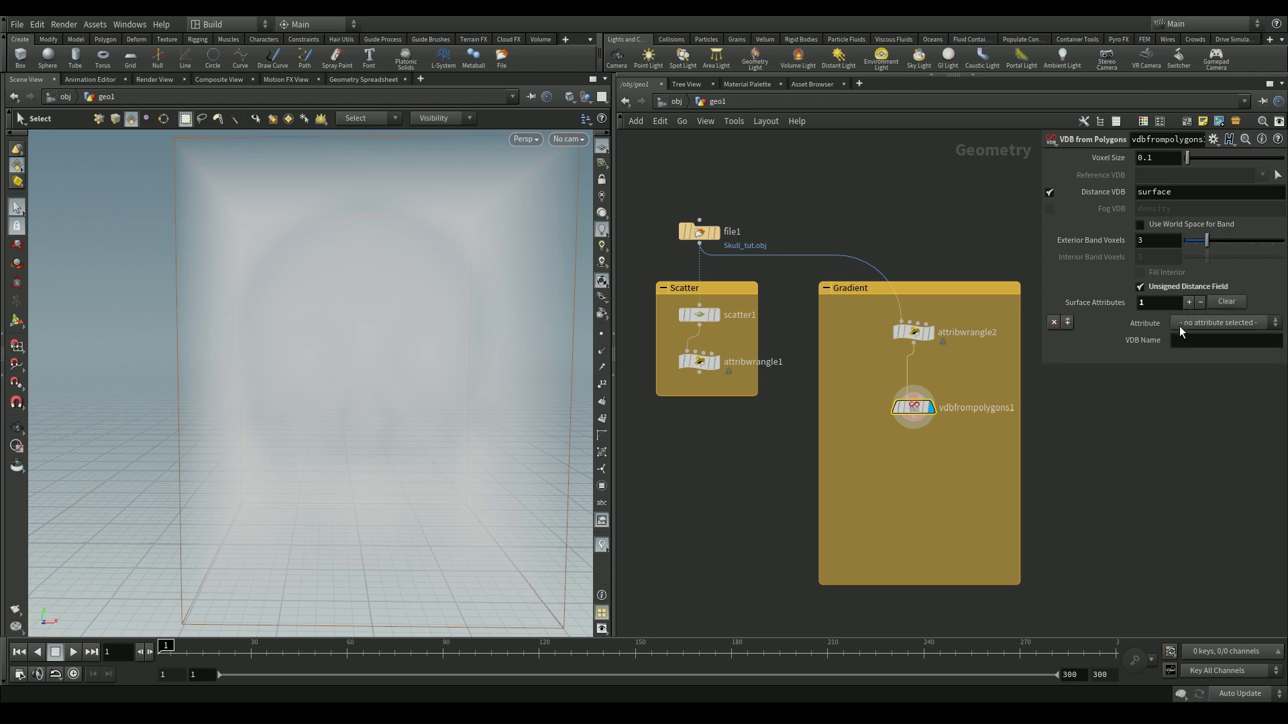
left_click(1179, 326)
left_click(1192, 371)
left_click(1187, 346)
type("down")
key("Return")
Set the voxel size of the VDB from Polygons node to 0.07.
left_click(1161, 160)
type("7")
key("Return")
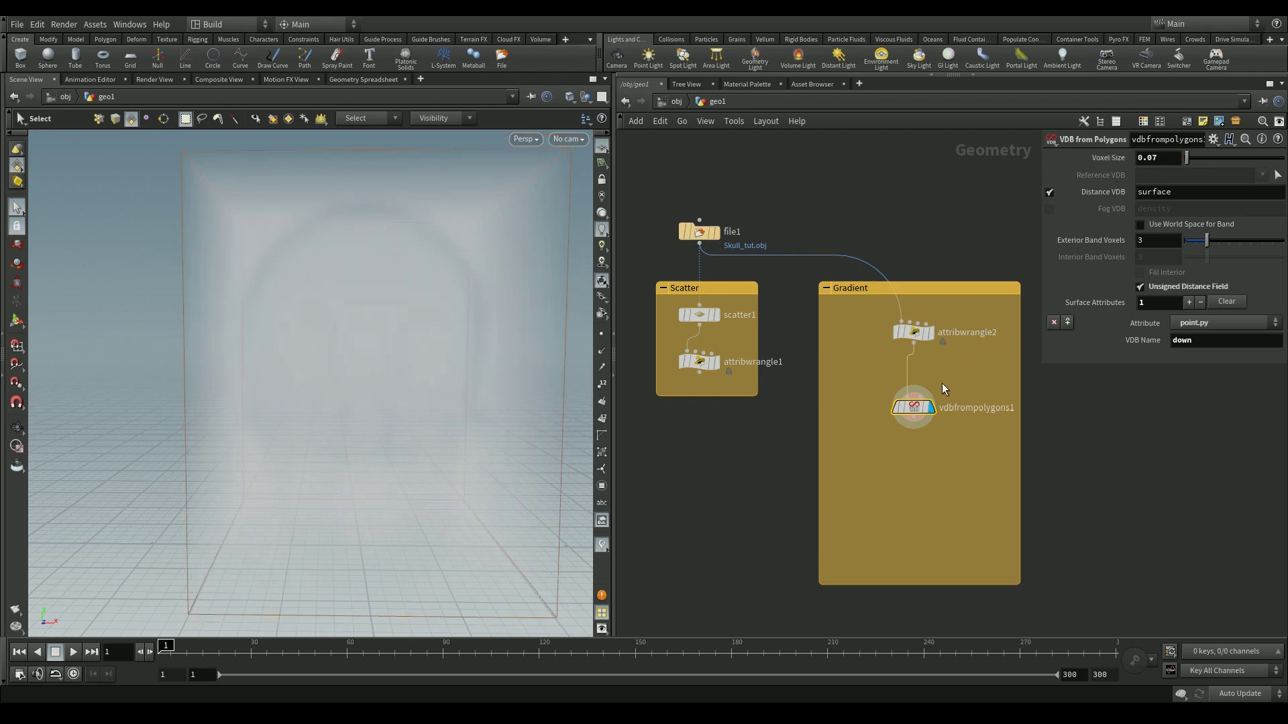
Add a VDB Analysis node in the Gradient box, wire vdbfrompolygons1 into it and display it.
key("Tab")
type("vdb ana")
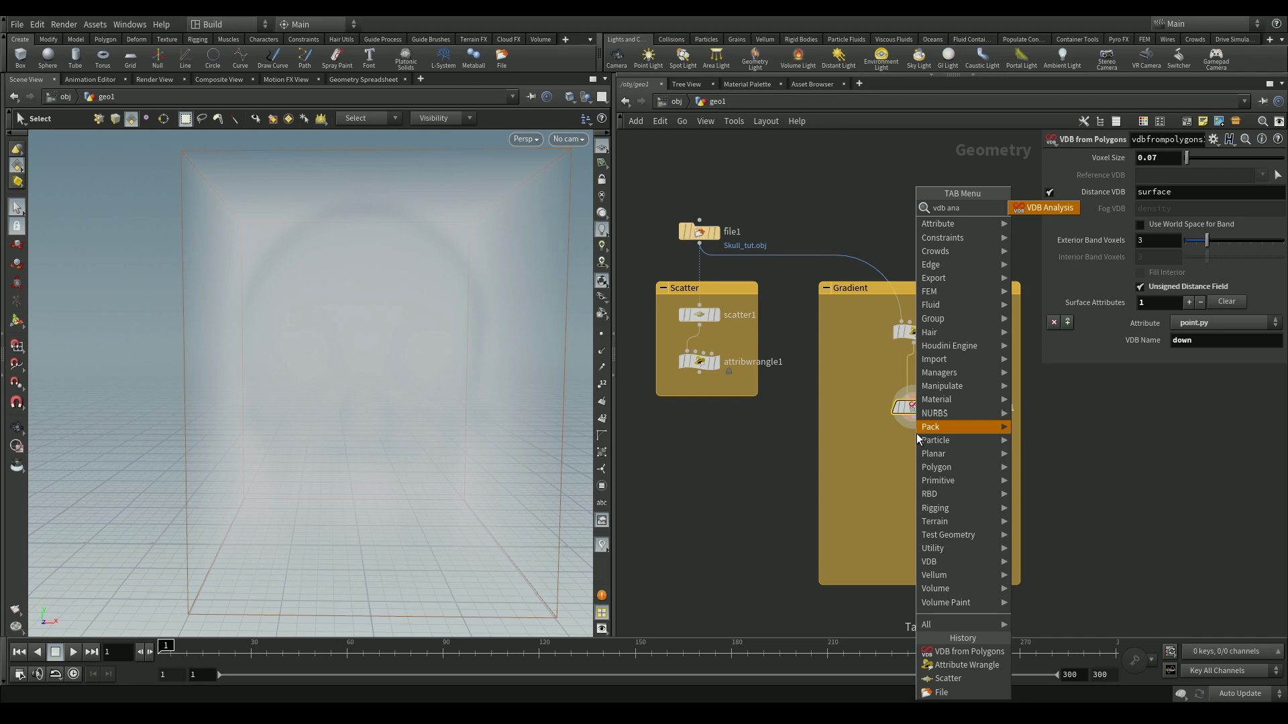
key("Return")
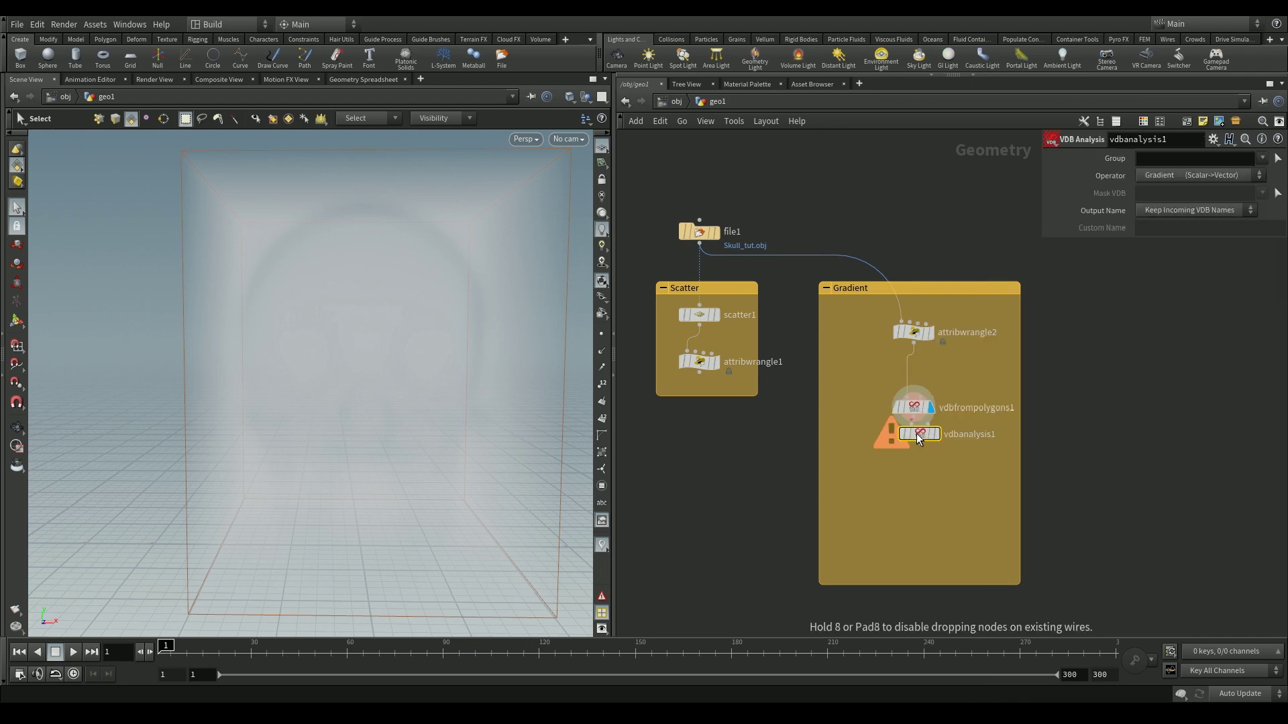
left_click(852, 482)
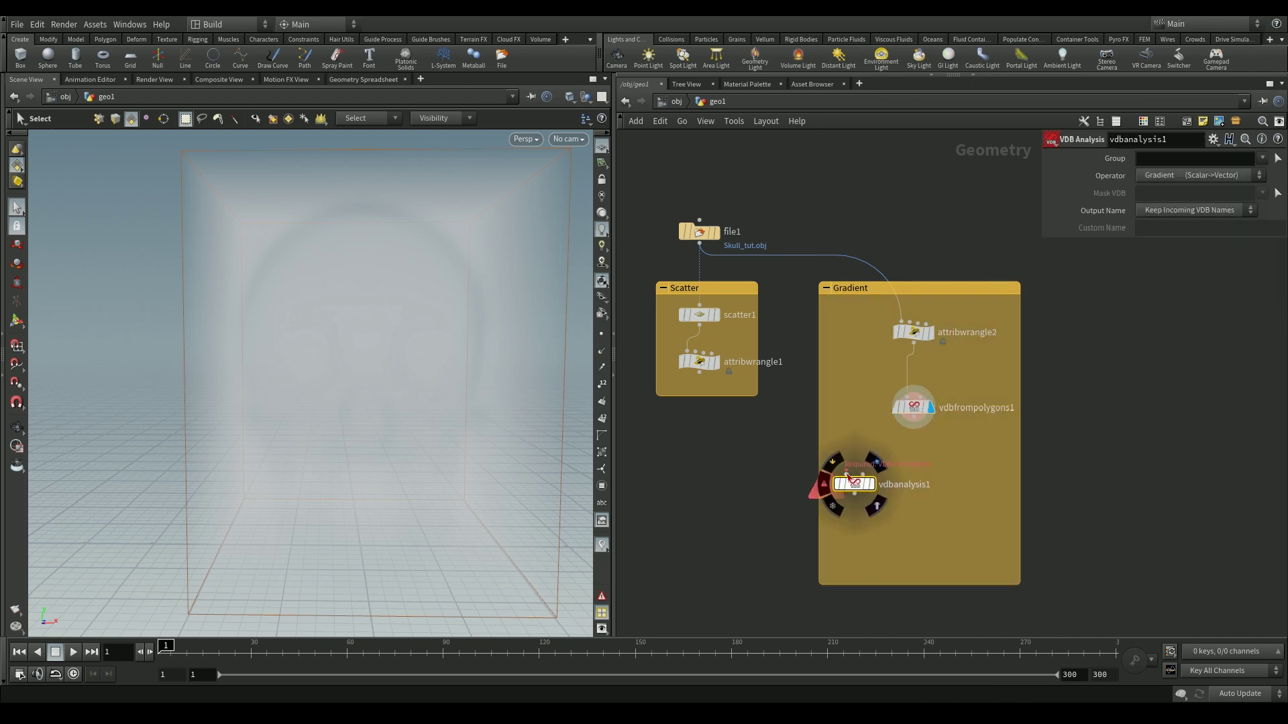
left_click(847, 476)
left_click(911, 421)
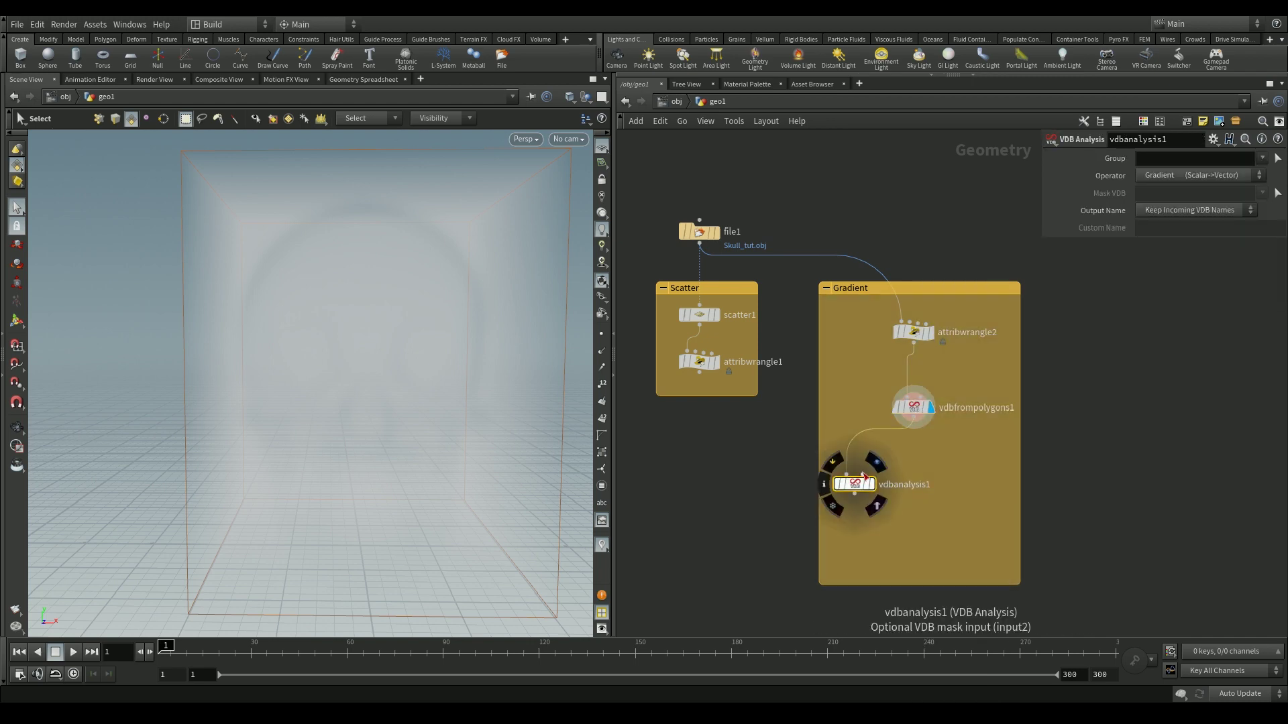
left_click(867, 479)
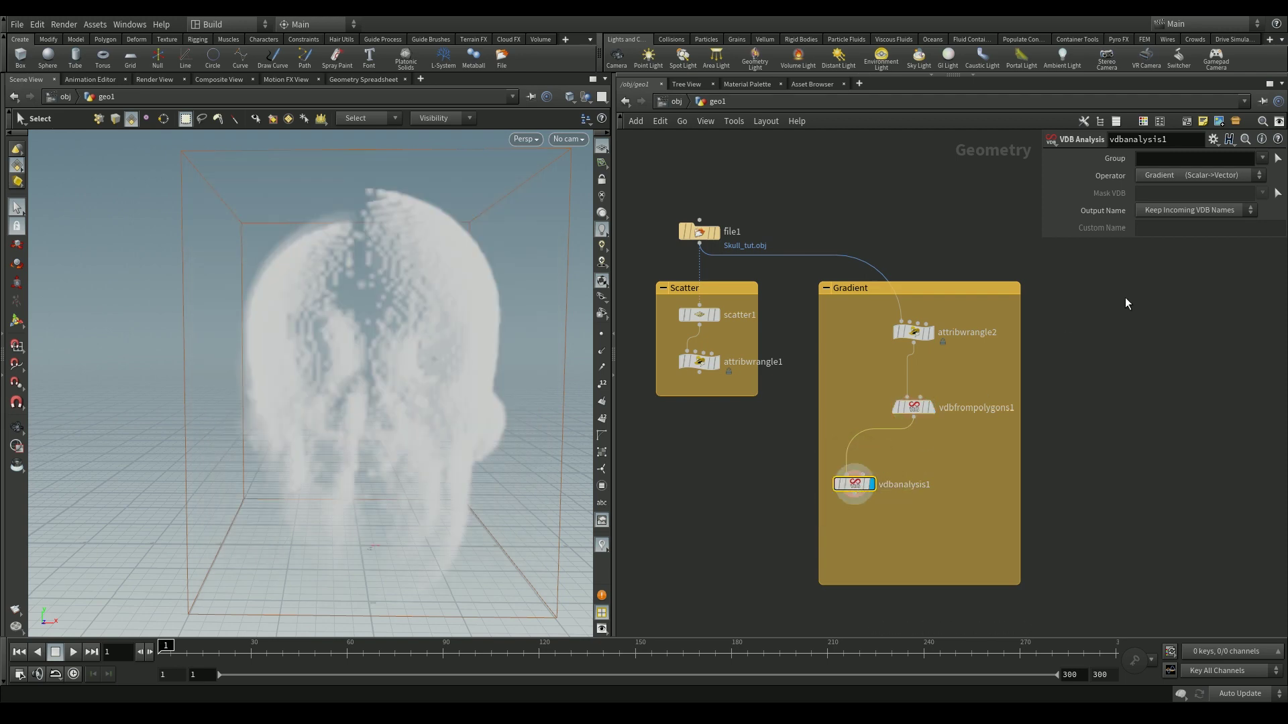
left_click(1230, 179)
left_click(1205, 194)
left_click(1262, 159)
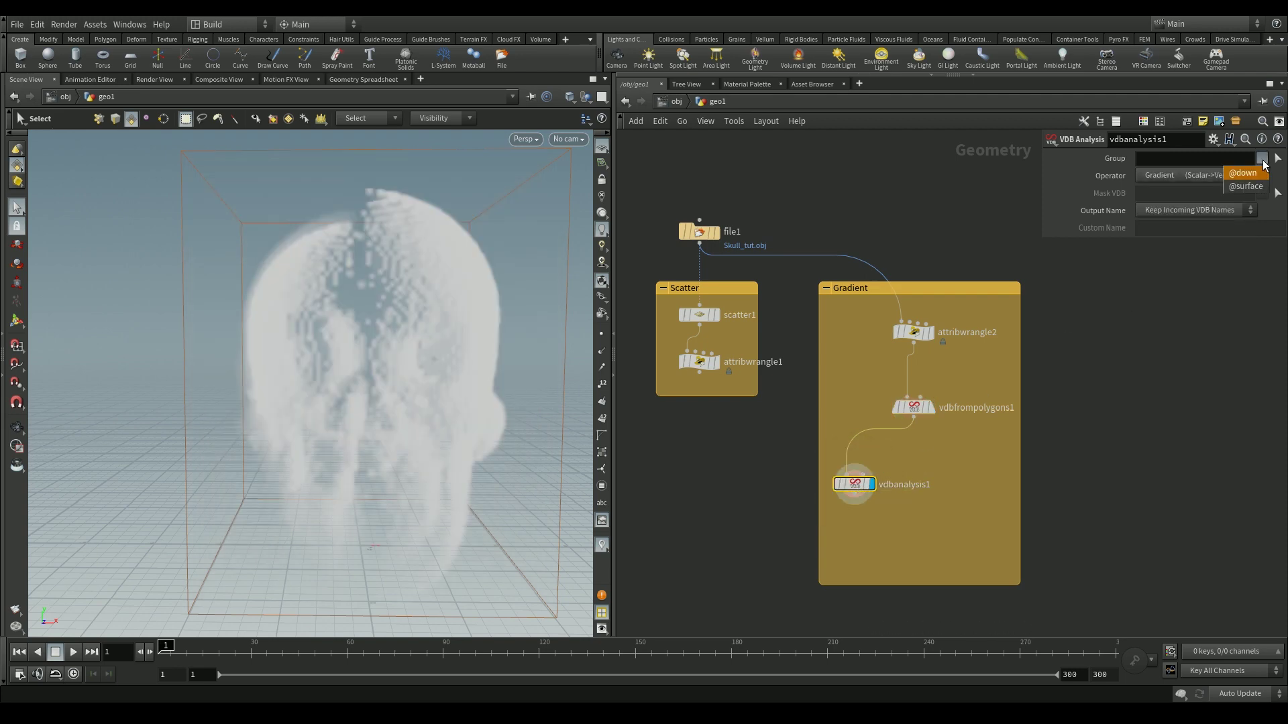
left_click(1238, 176)
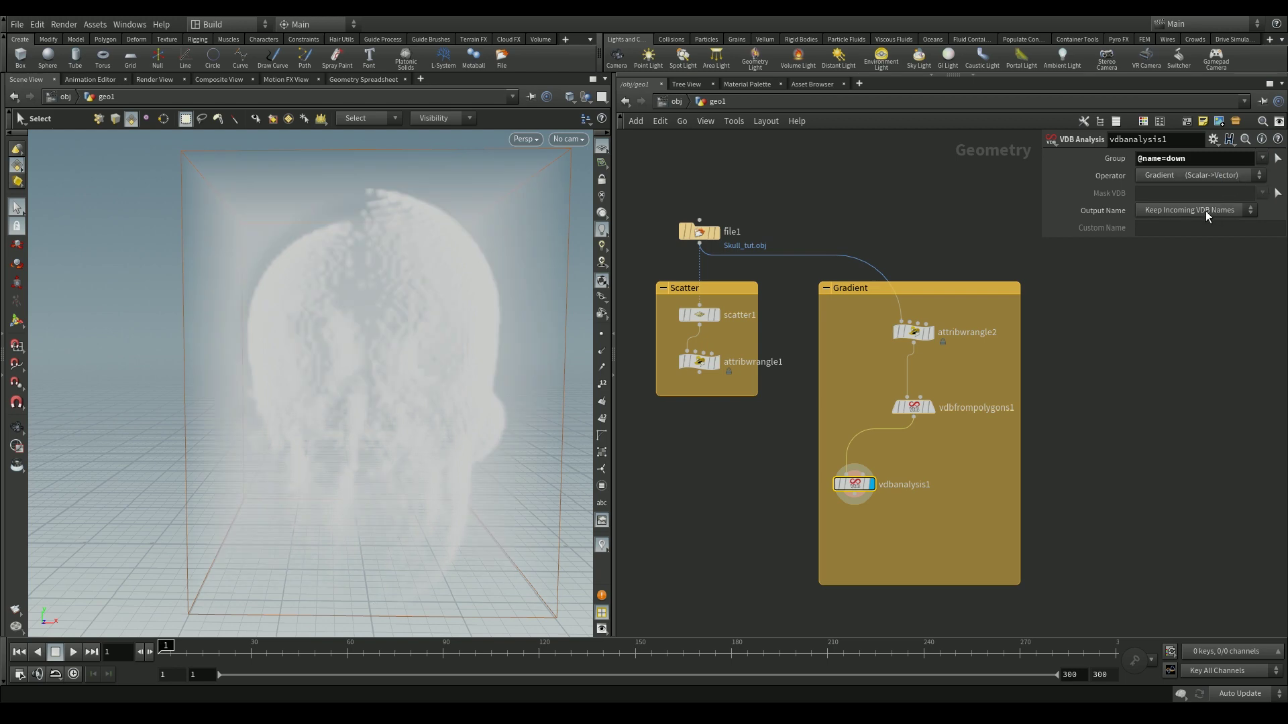
Set the gradient analysis output to the custom name force.
left_click(1205, 210)
left_click(1186, 250)
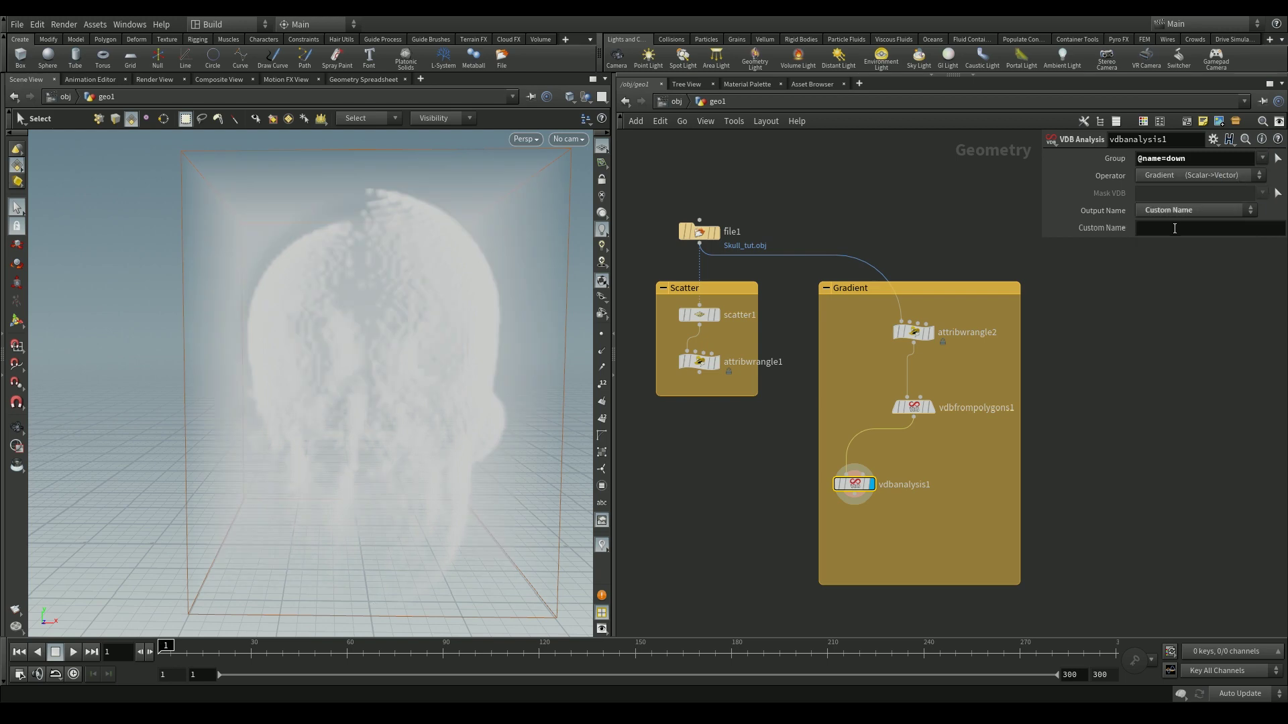
left_click(1174, 229)
type("force")
key("Return")
Add a second VDB Analysis node beside the first, fed by vdbfrompolygons1, and display it.
key("Tab")
type("vdb")
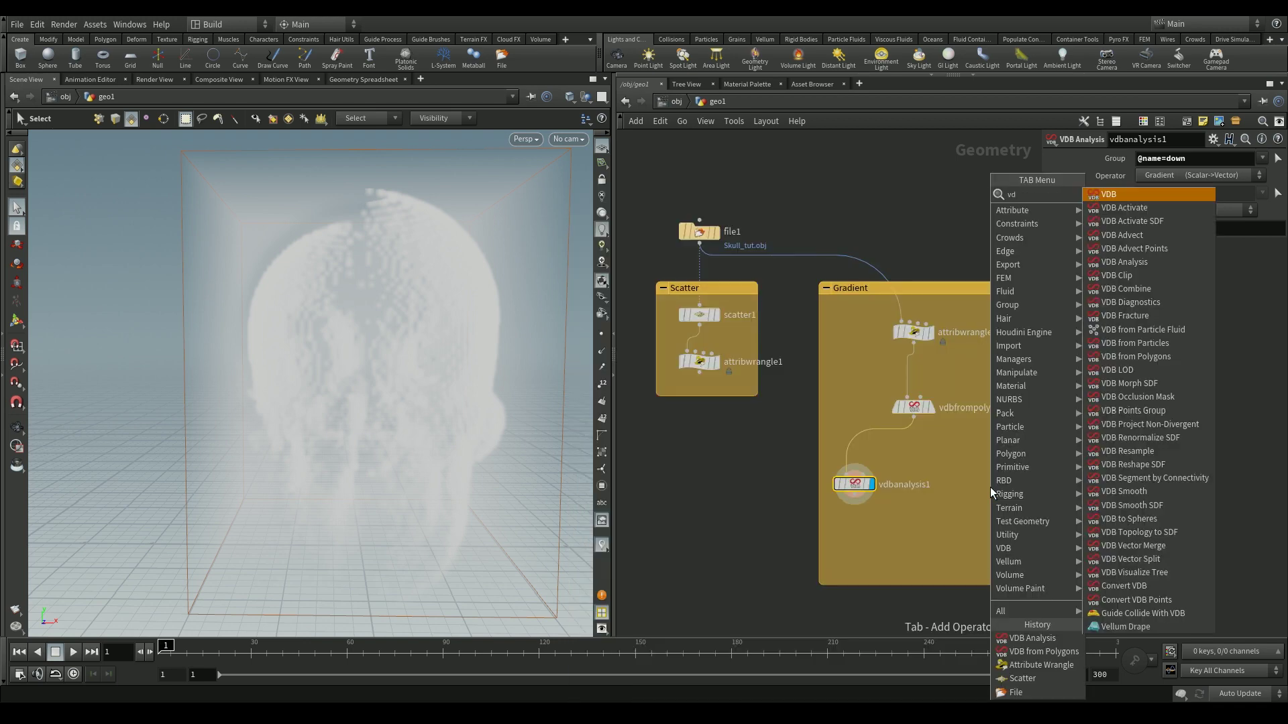
key("Return")
left_click(990, 487)
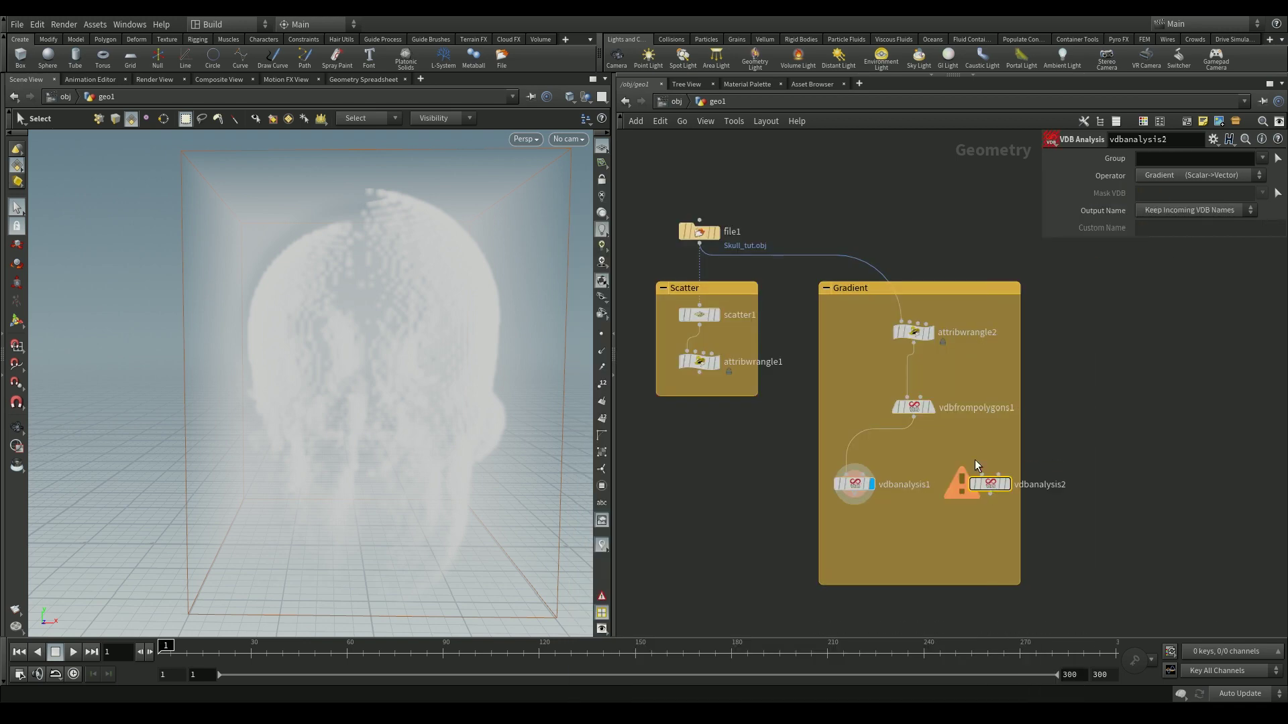
left_click(981, 474)
left_click(941, 444)
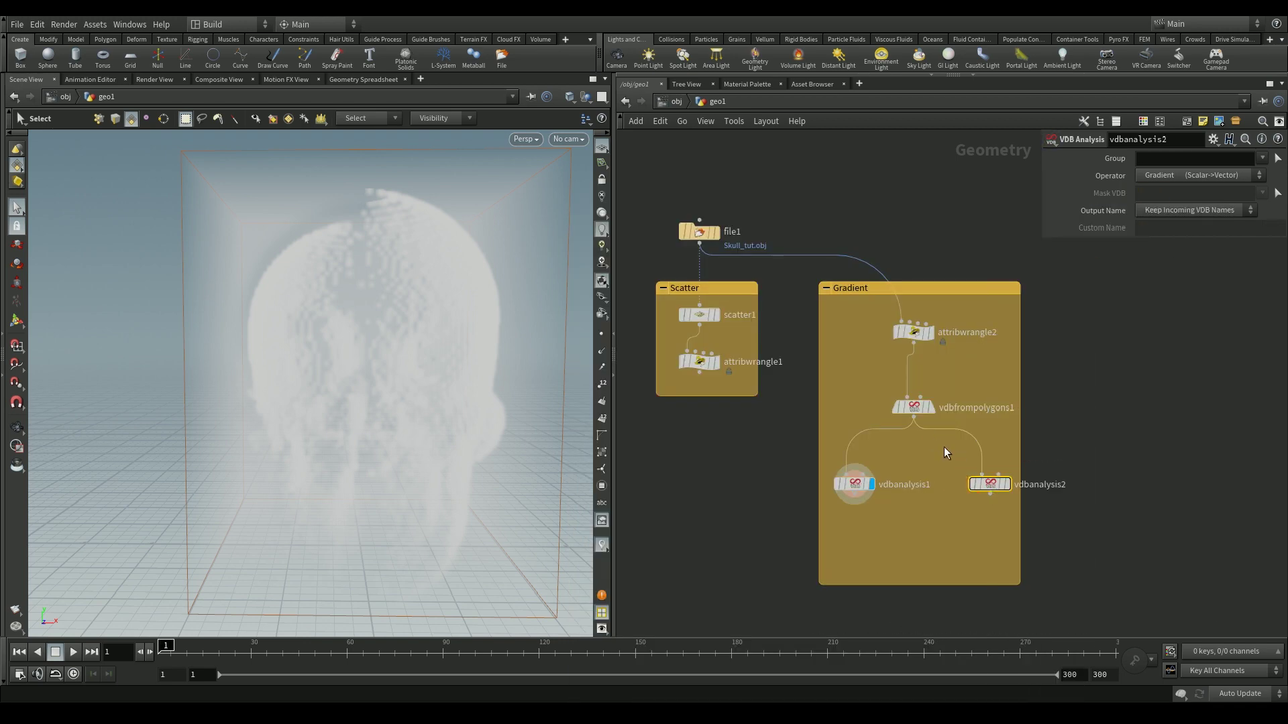
left_click(1006, 484)
left_click(1193, 175)
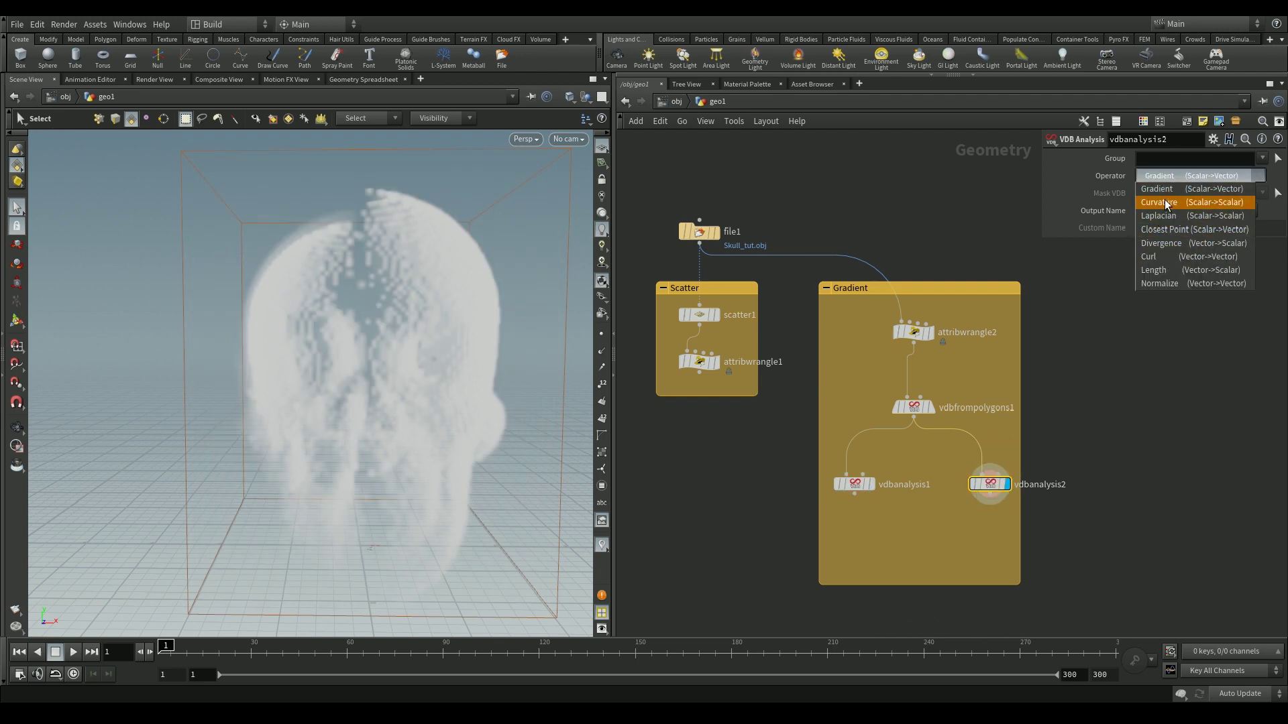
left_click(1179, 230)
left_click(1180, 210)
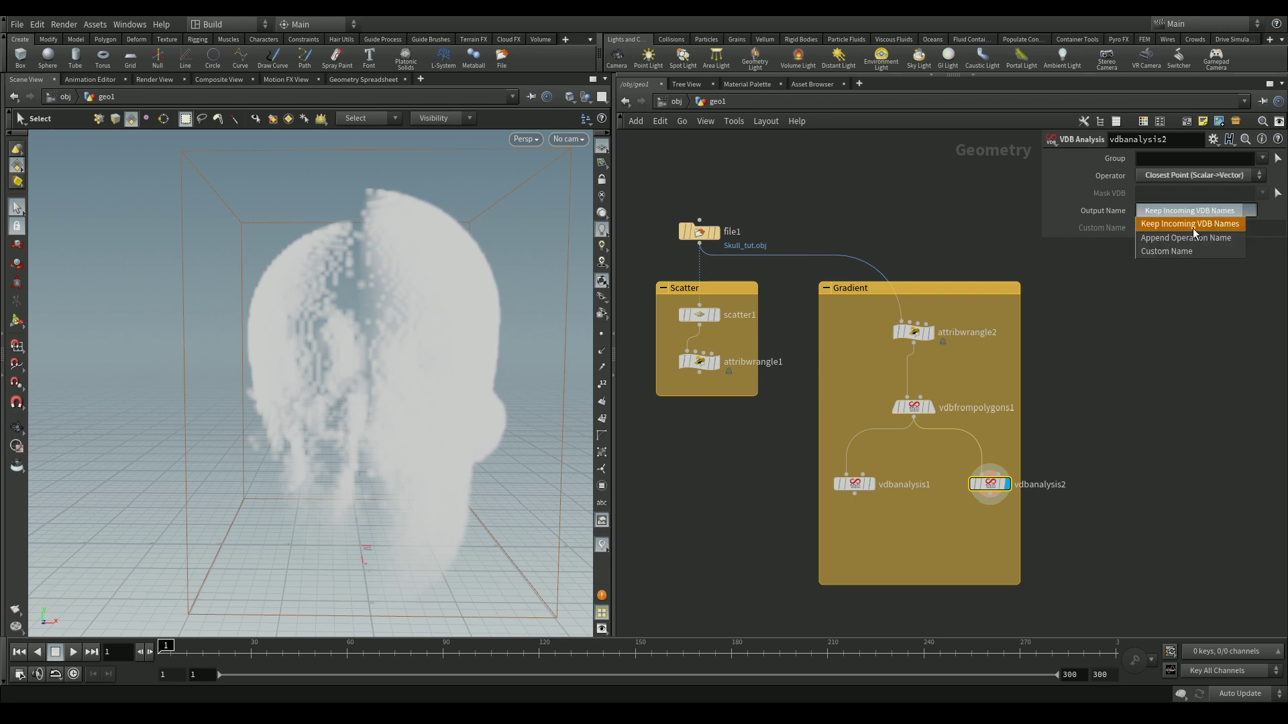
left_click(1177, 246)
left_click(1168, 228)
type("close")
key("Return")
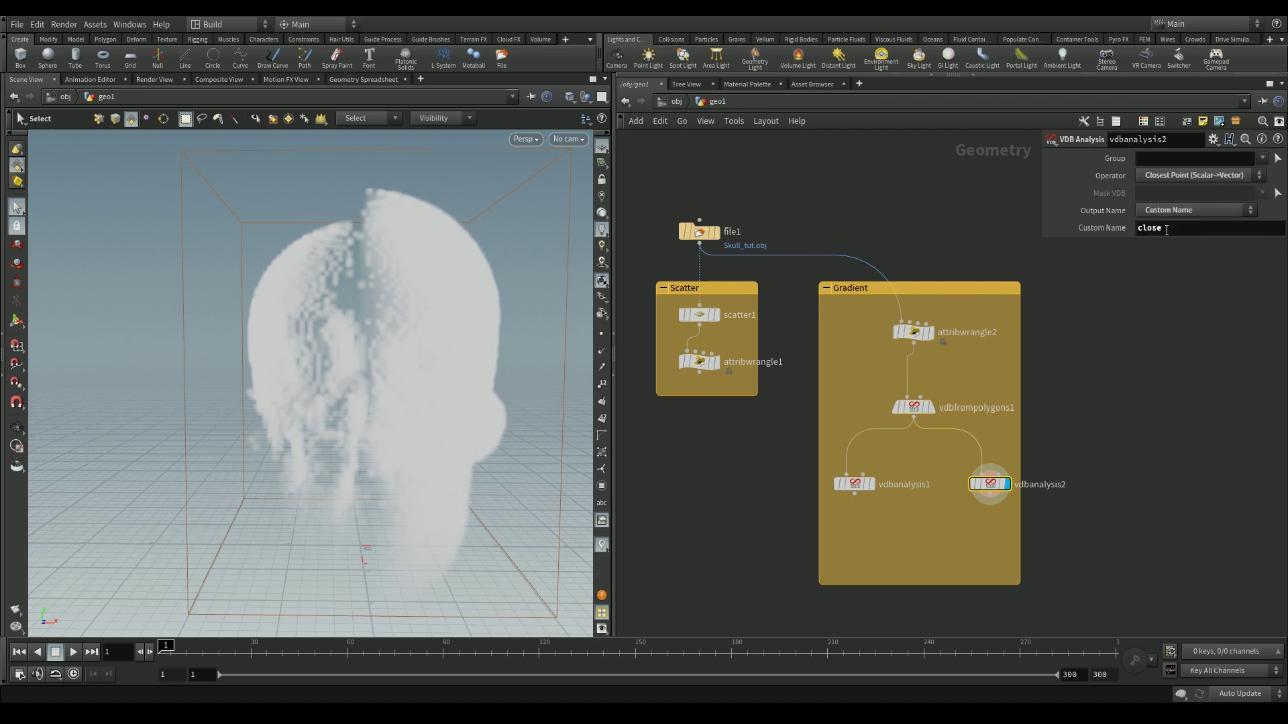
left_click(1262, 158)
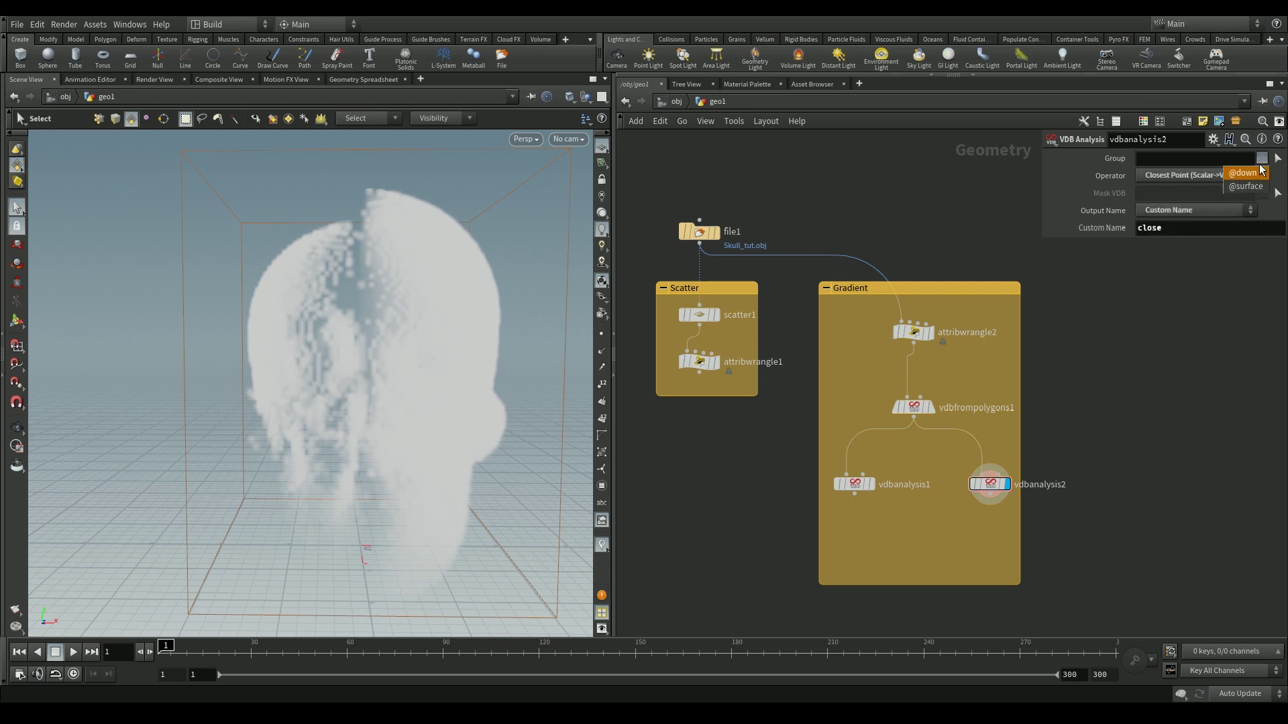
left_click(1241, 173)
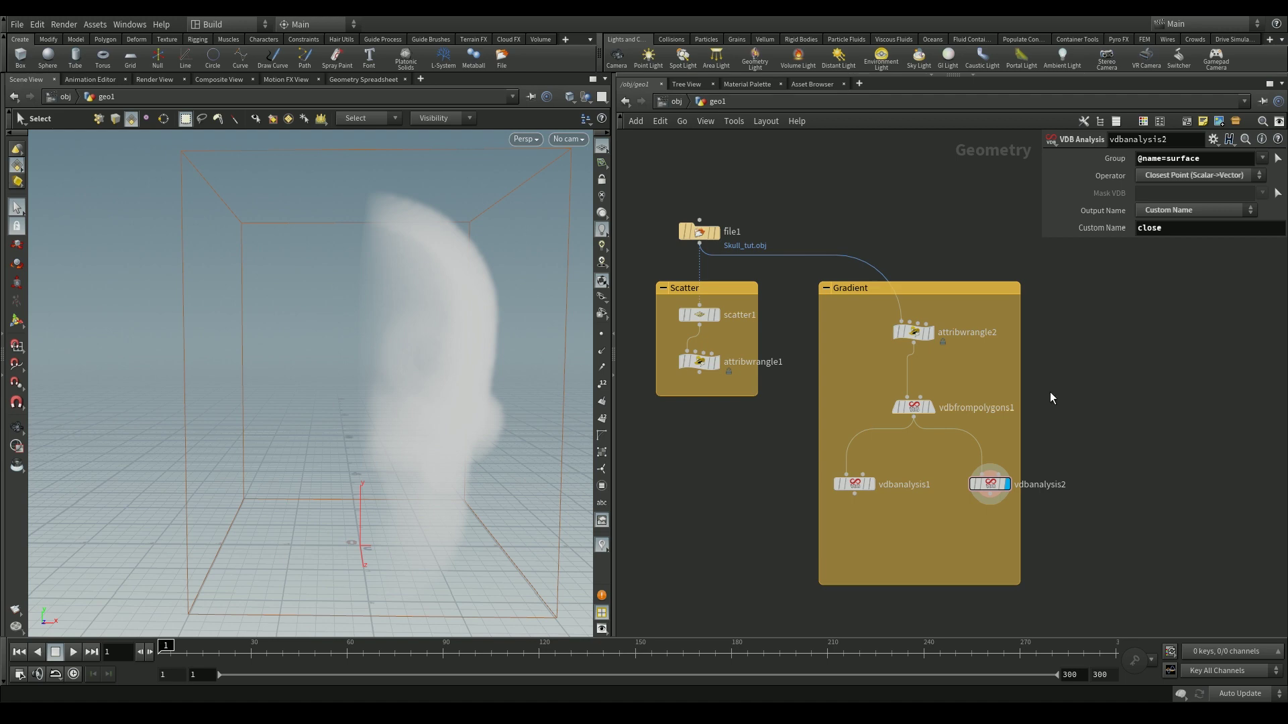
key("Tab")
type("vdbf")
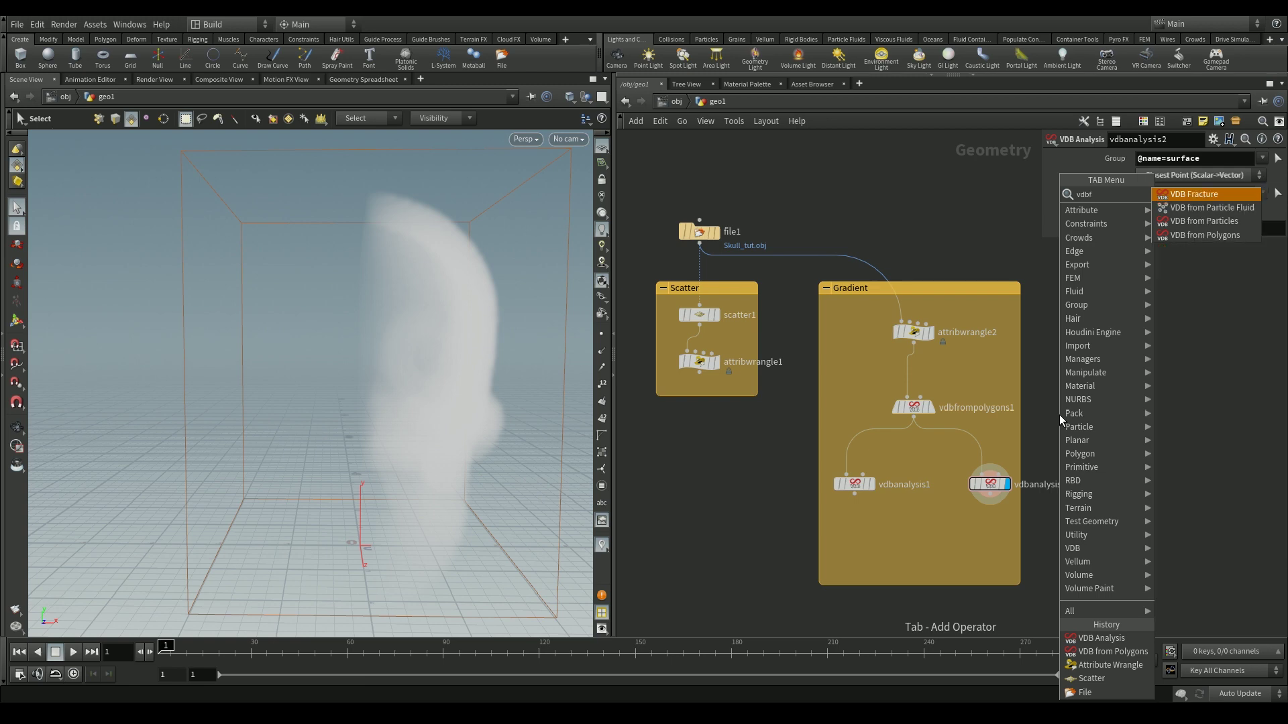
key("Down")
key("Down")
key("Down")
key("Return")
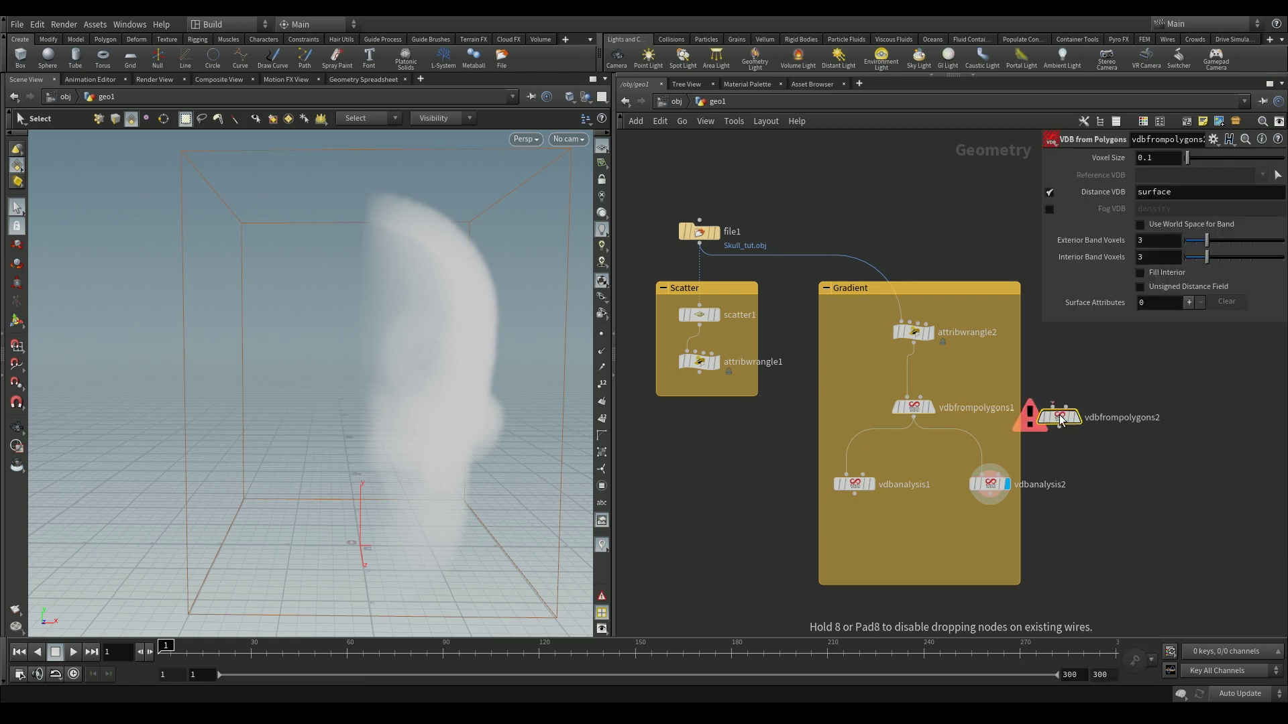
left_click(1060, 418)
left_click(1052, 404)
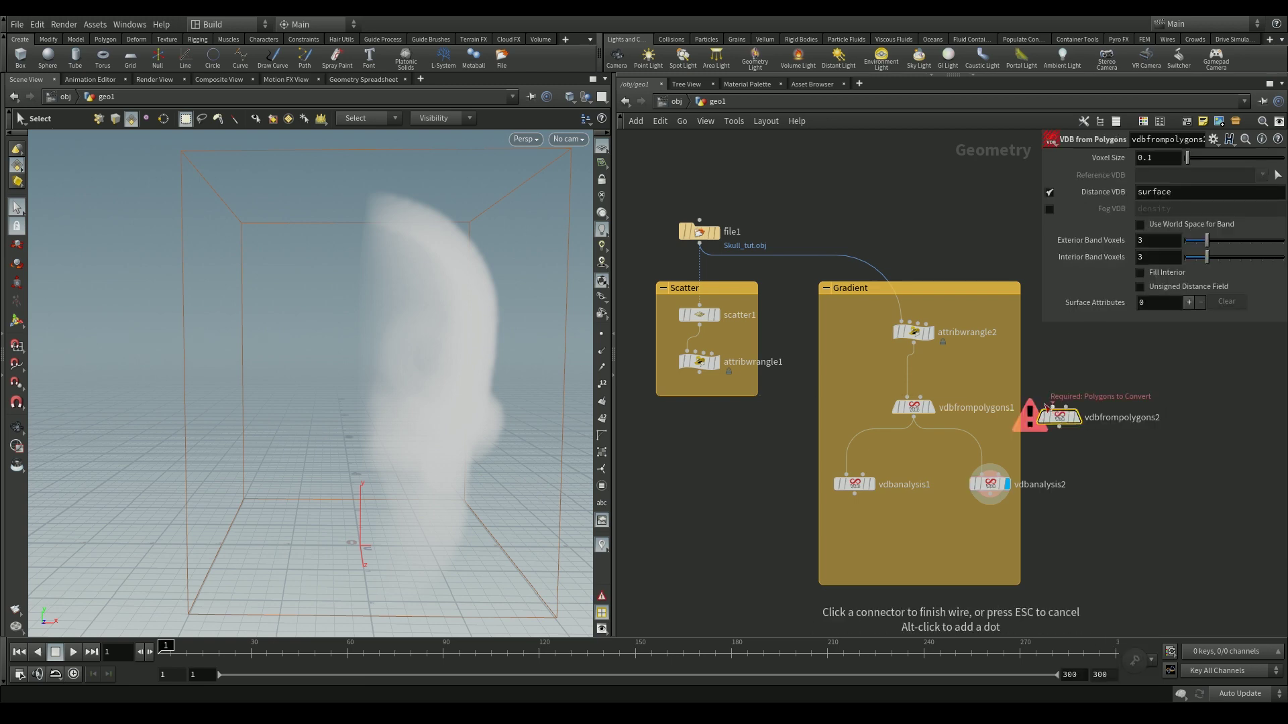
left_click(913, 343)
left_click(1075, 417)
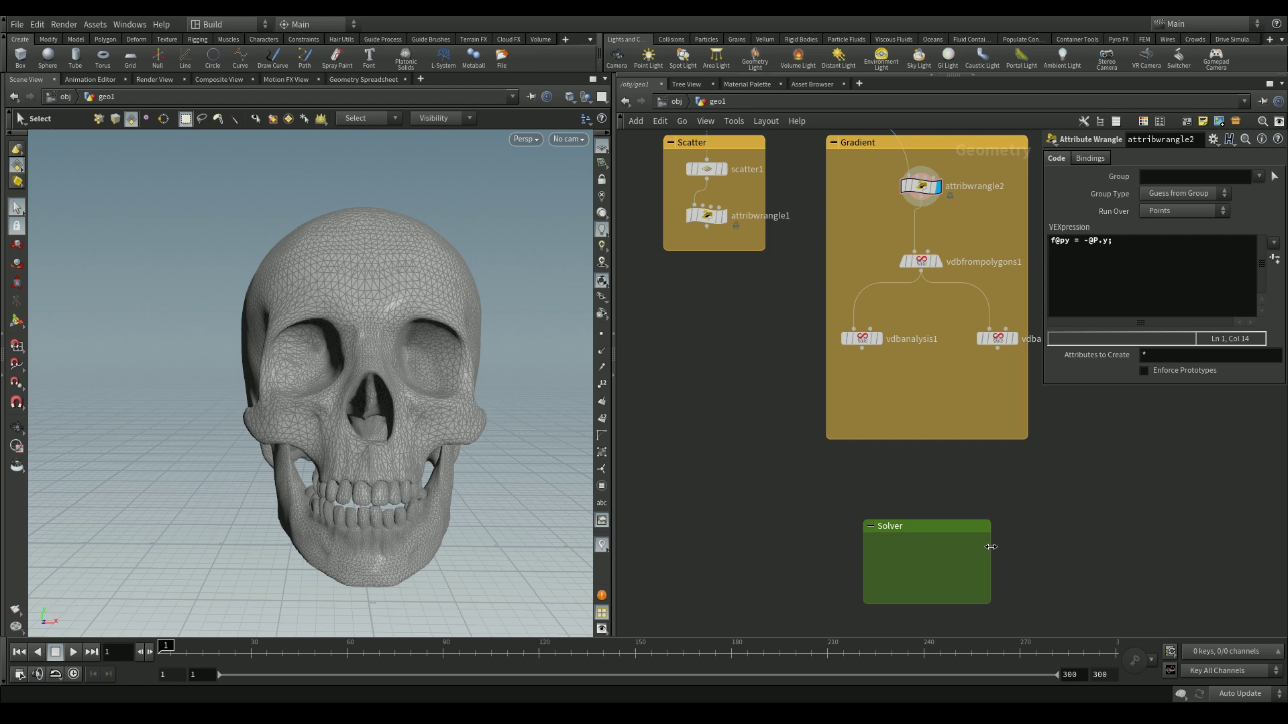
Add a Solver node and place it inside the green Solver network box.
key("Tab")
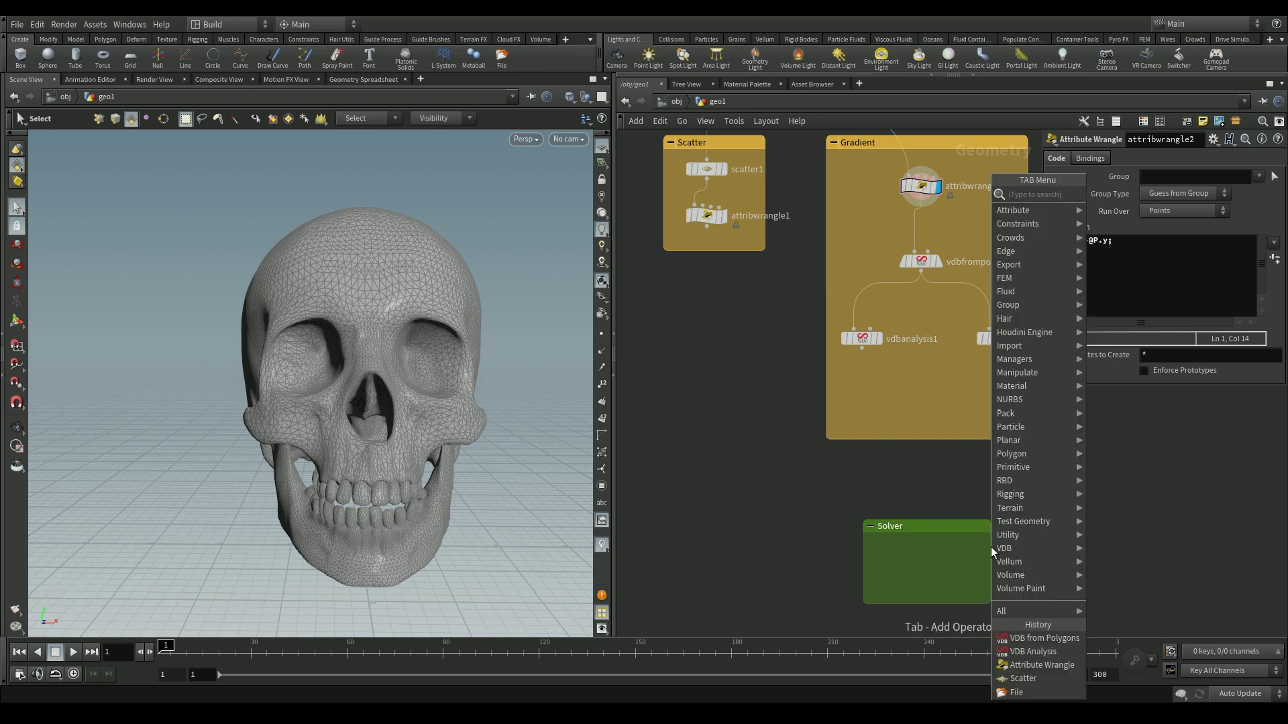
type("solve")
key("Return")
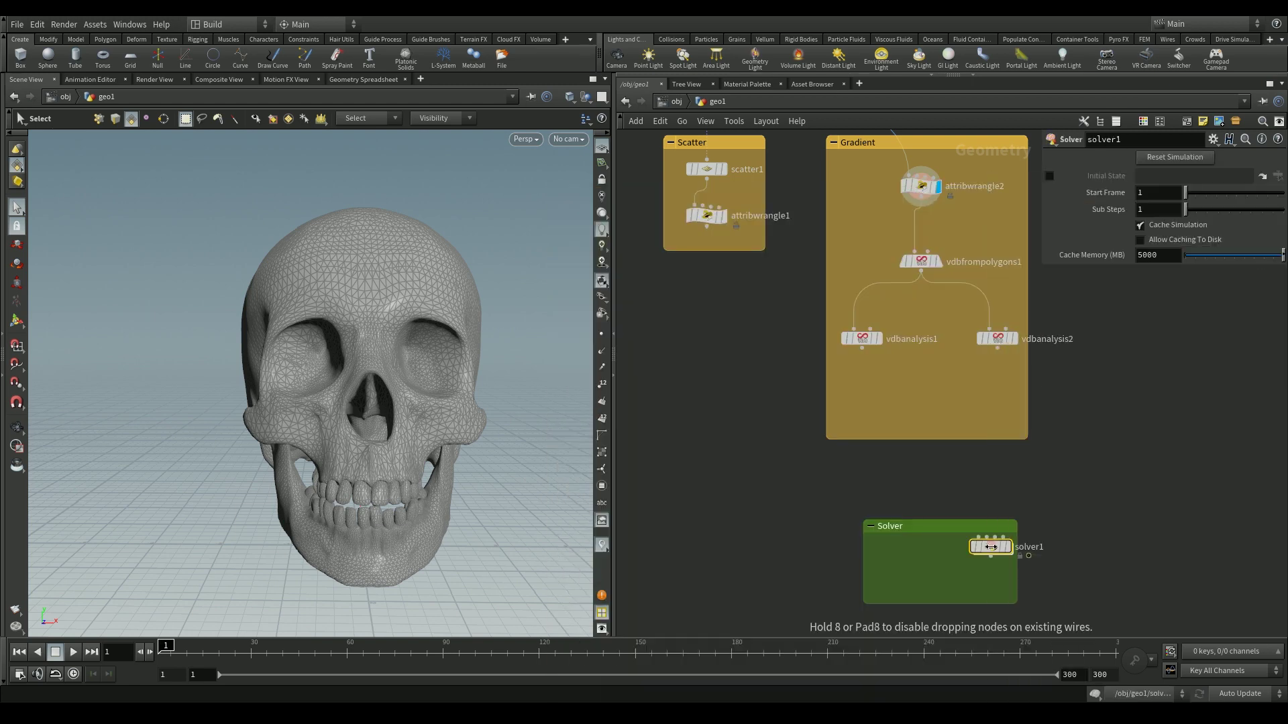
left_click(935, 561)
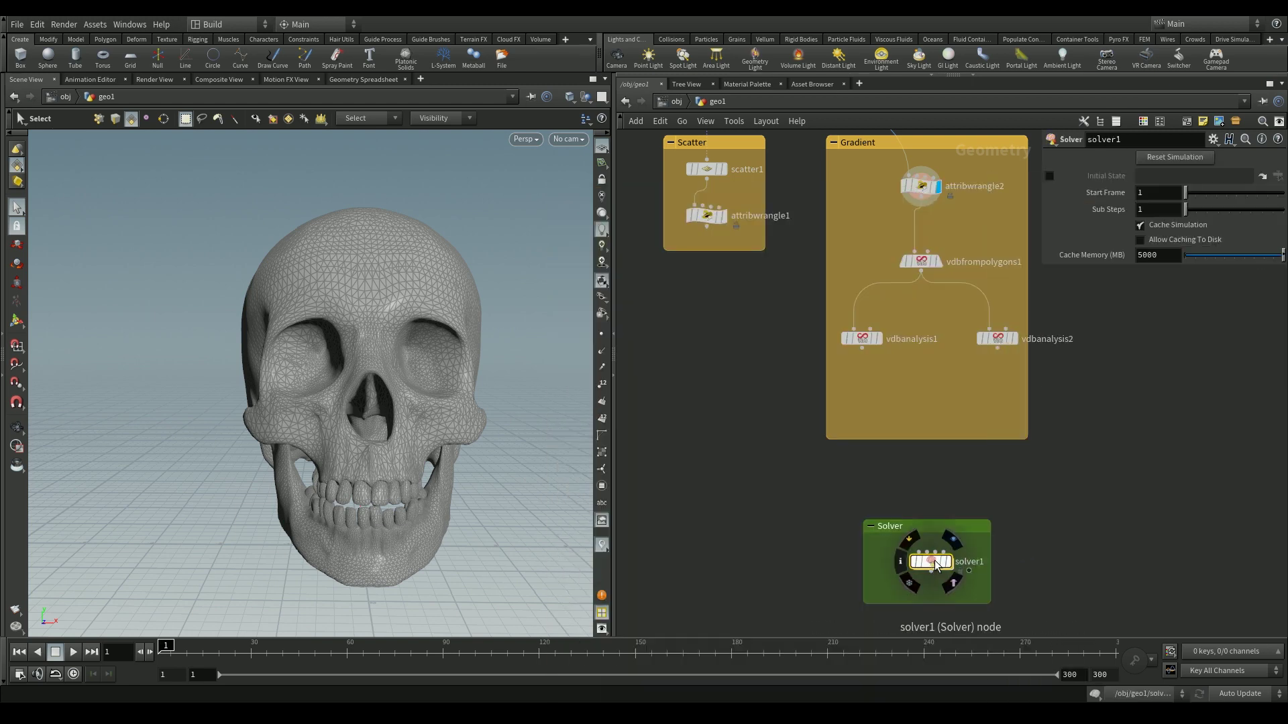
Wire attribwrangle1, vdbanalysis1 and vdbanalysis2 into solver1's first, second and third inputs, and display the solver.
left_click(918, 552)
left_click(707, 227)
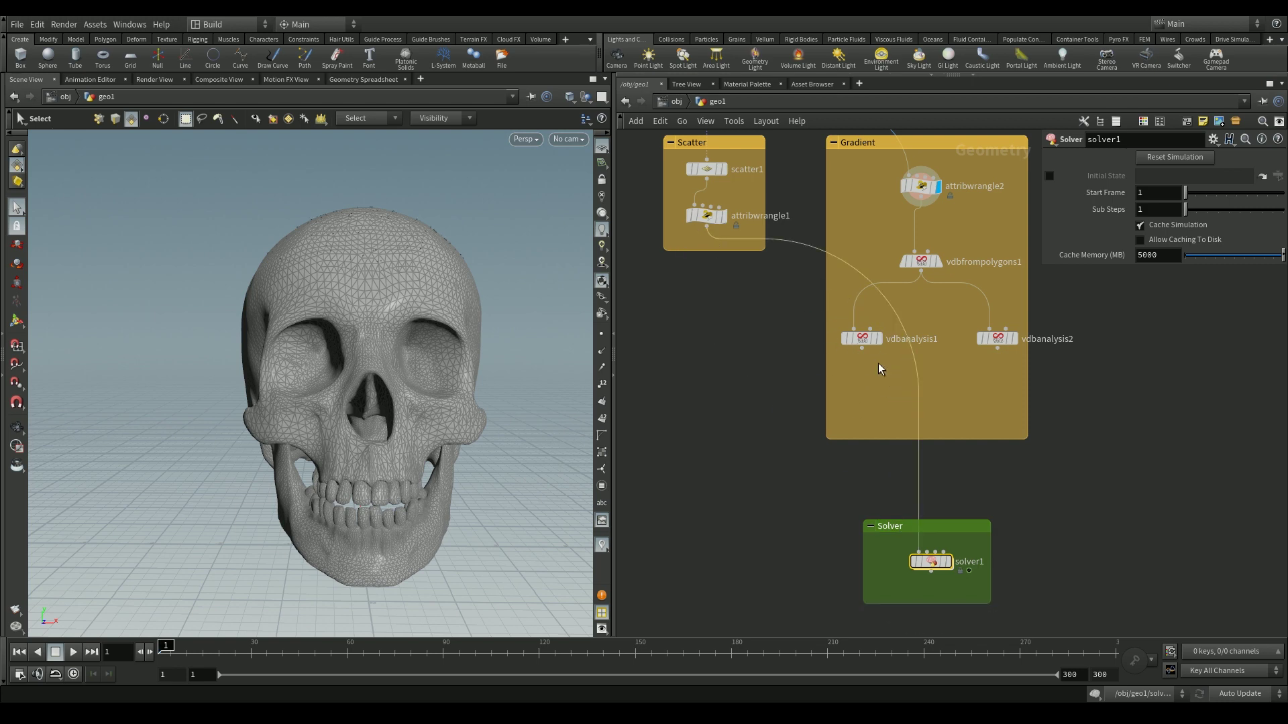
left_click(863, 349)
left_click(926, 552)
left_click(997, 349)
left_click(935, 552)
left_click(943, 562)
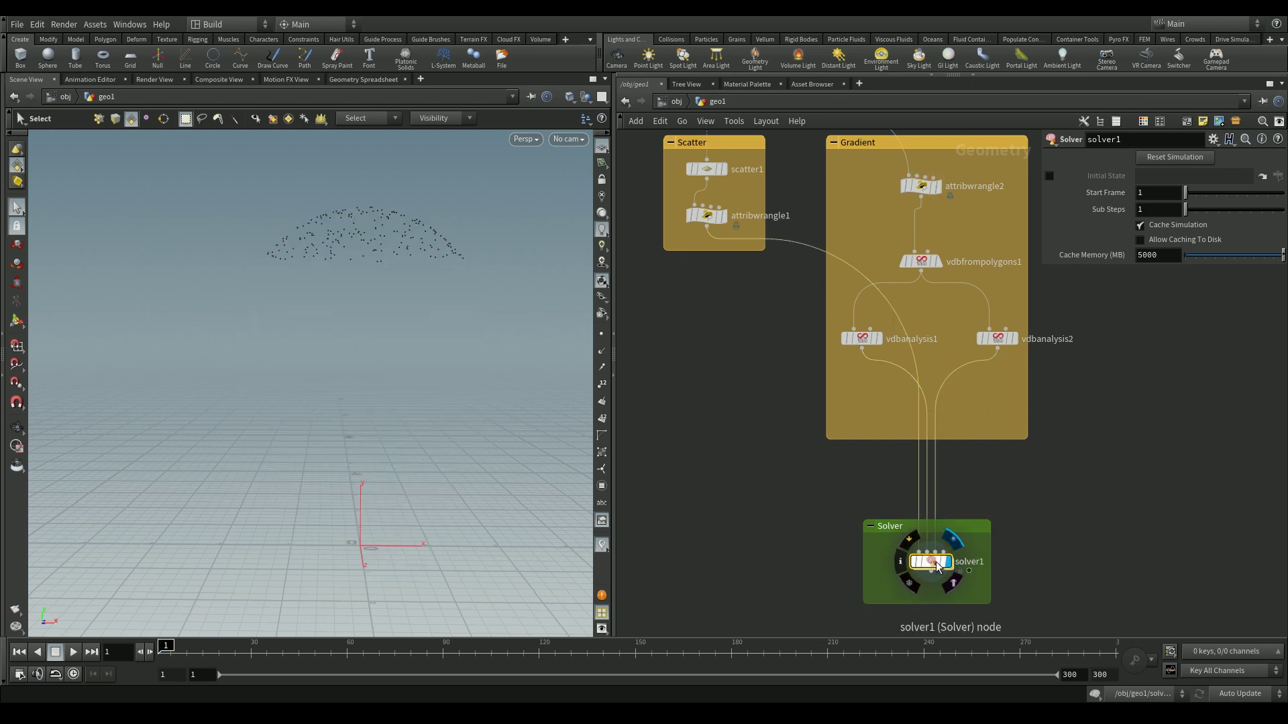
Enter solver1's inner network, move Input_4 out of the way, and add a Merge node below Prev_Frame and Input_1.
double_click(936, 563)
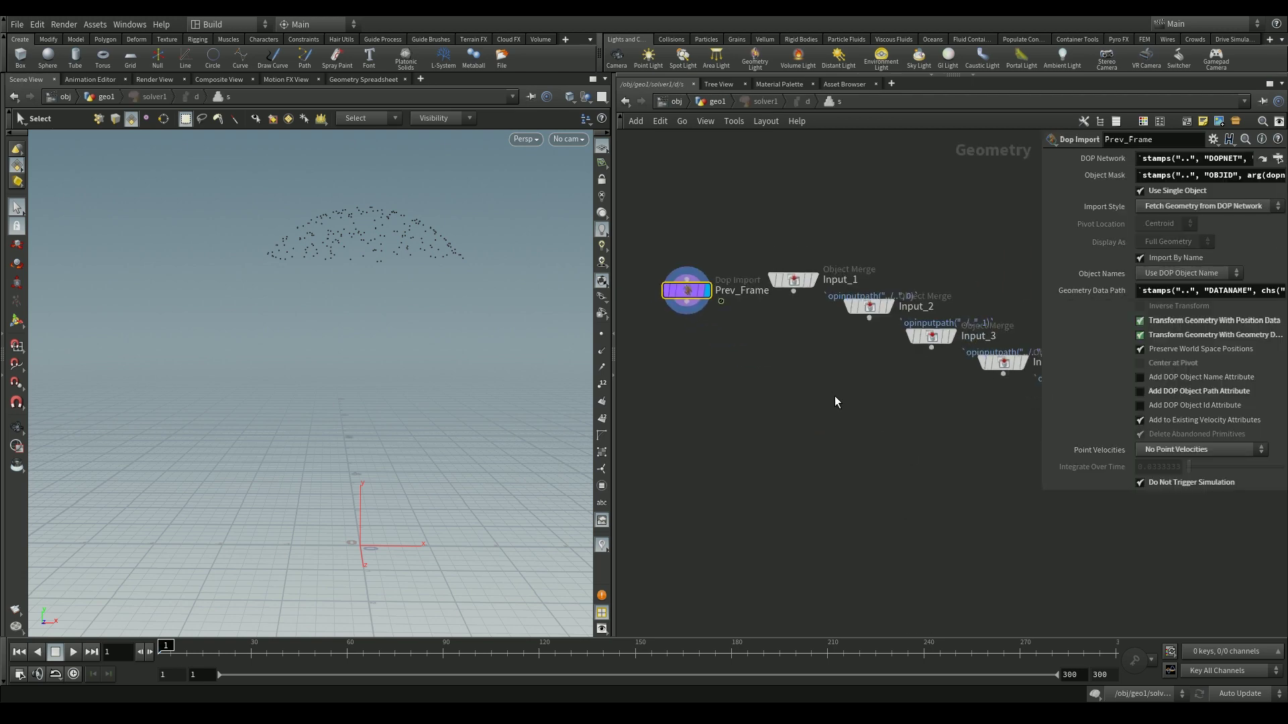
left_click_drag(1004, 375, 1005, 191)
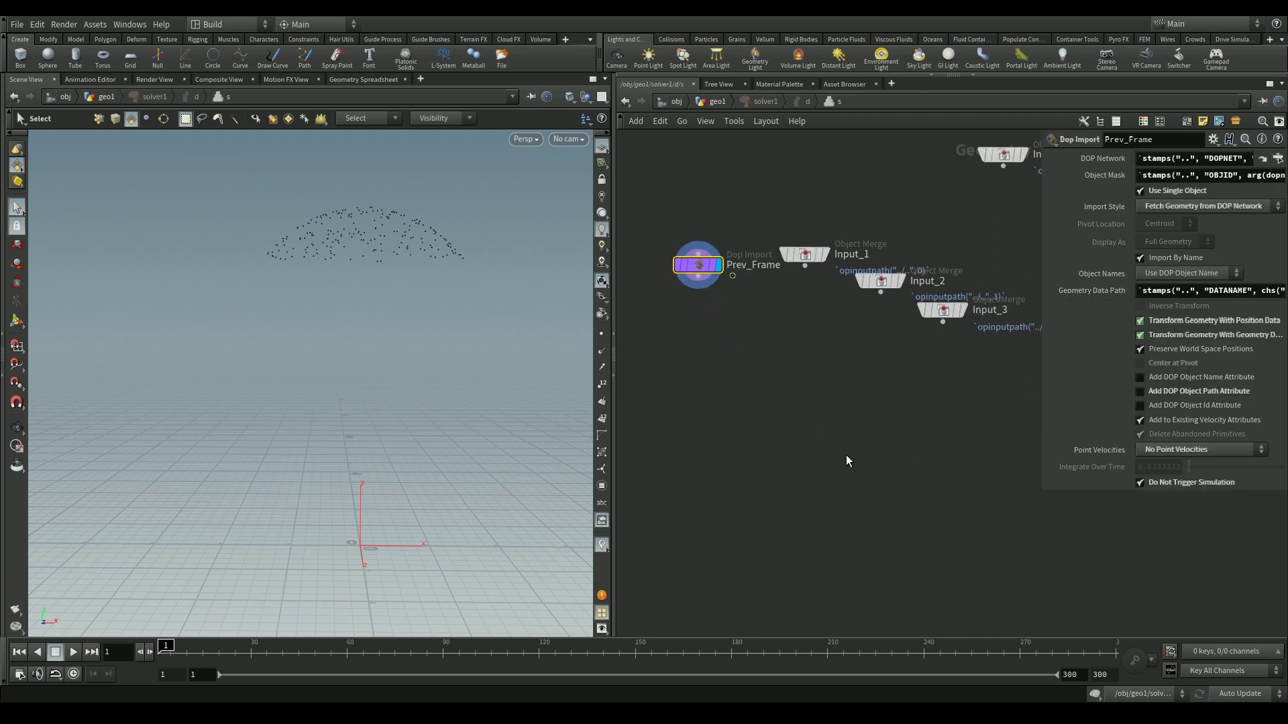
key("Tab")
type("merge")
key("Return")
left_click(847, 455)
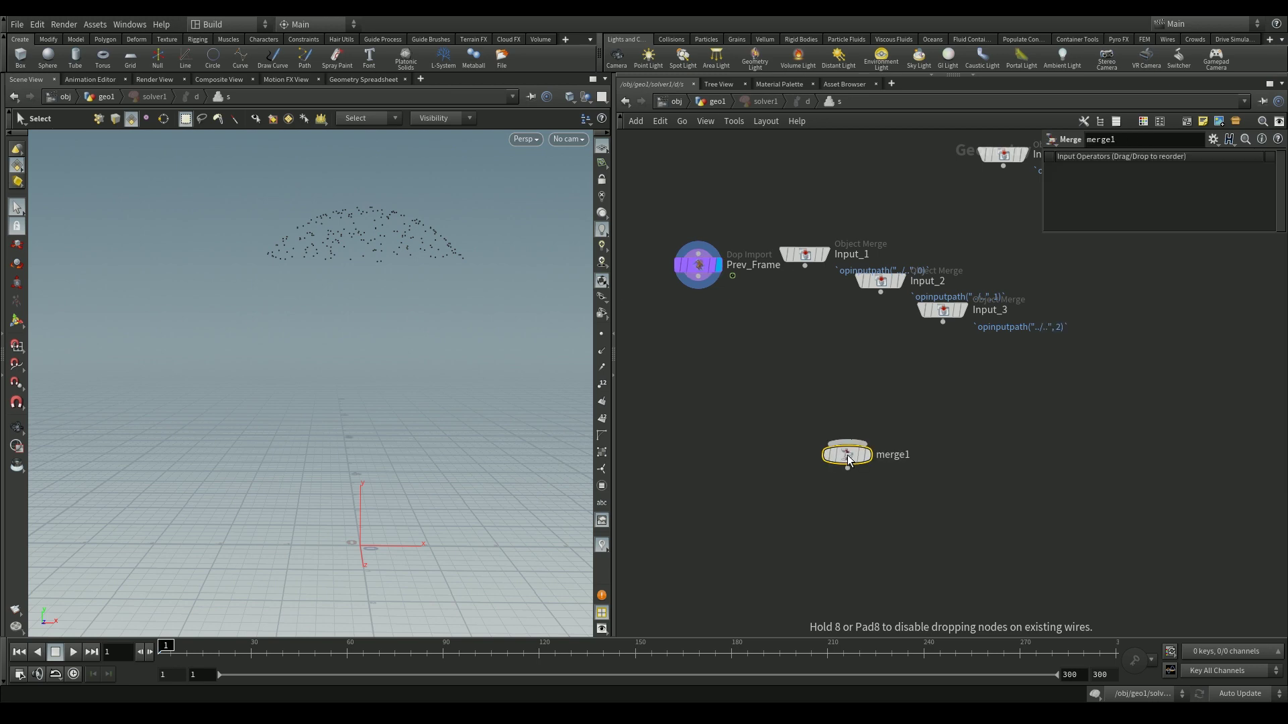
left_click_drag(847, 455, 771, 327)
Wire Prev_Frame and Input_1 into the Merge node.
left_click(699, 278)
left_click(771, 312)
left_click(805, 266)
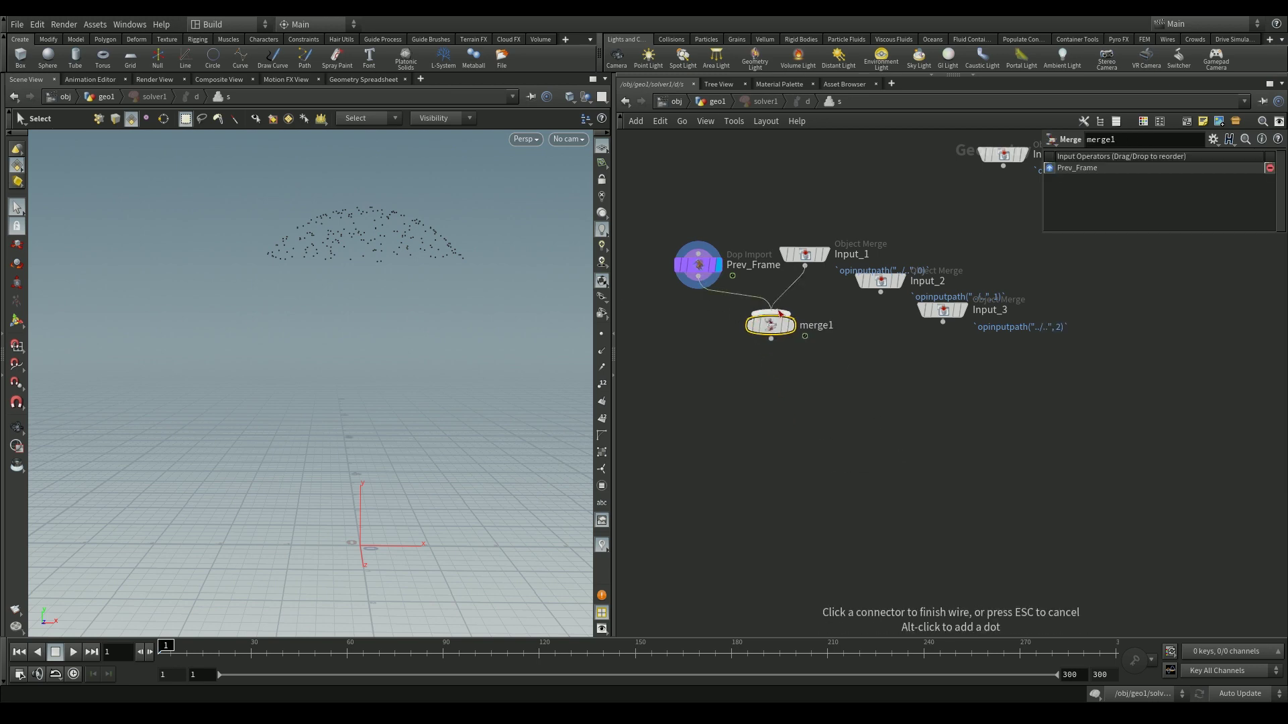
left_click(770, 313)
Add a VDB Advect Points node below merge1.
middle_click_drag(844, 427, 806, 396)
key("Tab")
type("vdb adv")
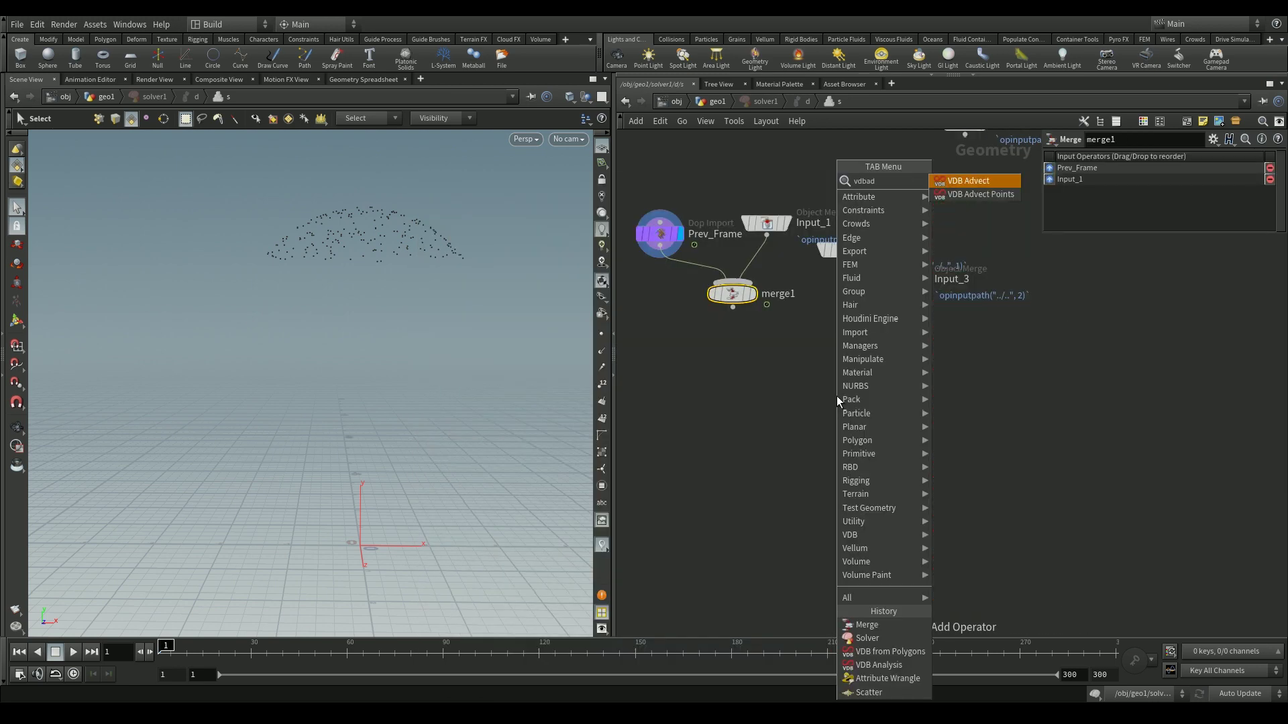
key("Return")
left_click(835, 396)
Connect merge1, Input_2 and Input_3 to the three inputs of vdbadvectpoints1 and display that node.
left_click(824, 385)
left_click(732, 307)
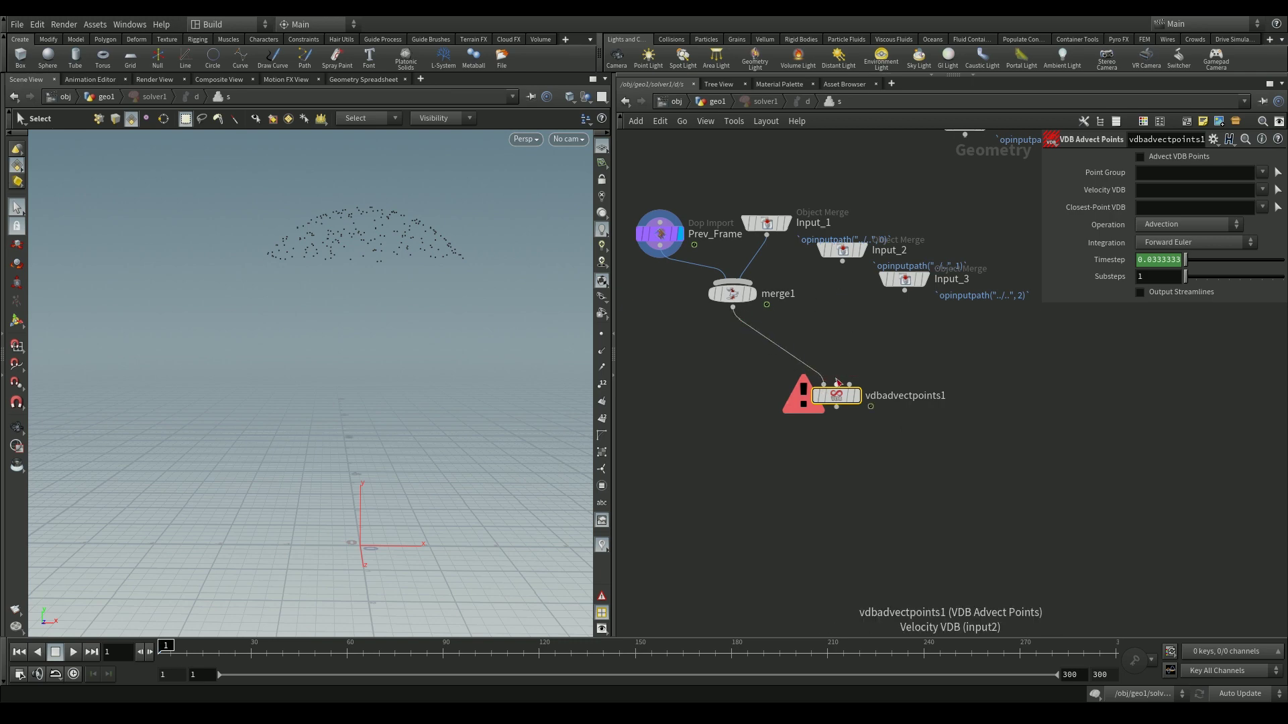
left_click(842, 261)
left_click(850, 385)
left_click_drag(850, 385, 904, 290)
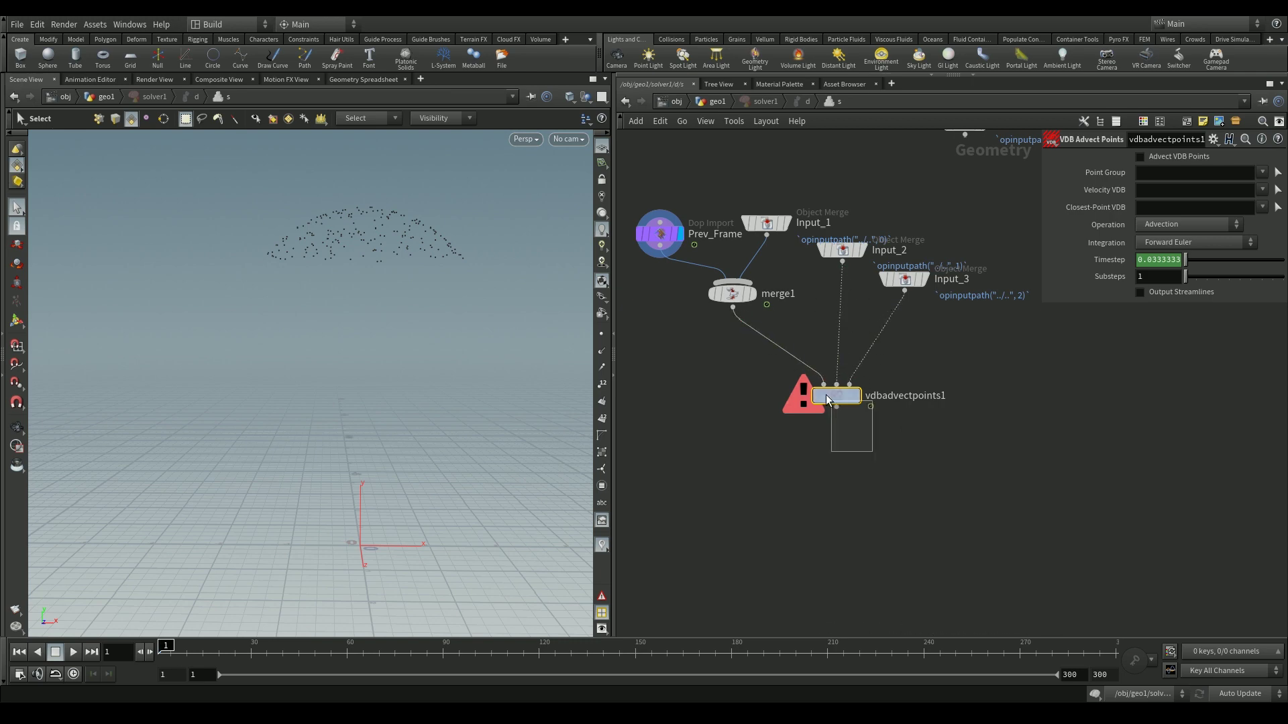
left_click(856, 395)
left_click(1262, 190)
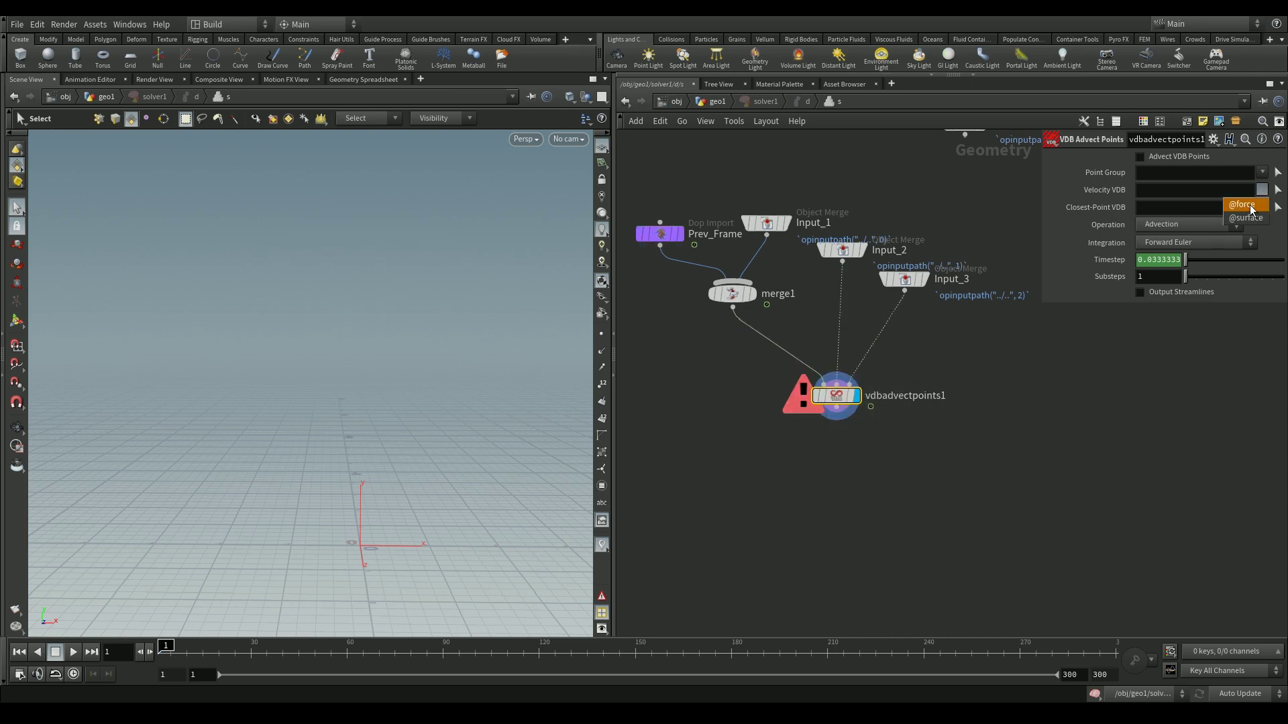
left_click(1244, 205)
left_click(1261, 207)
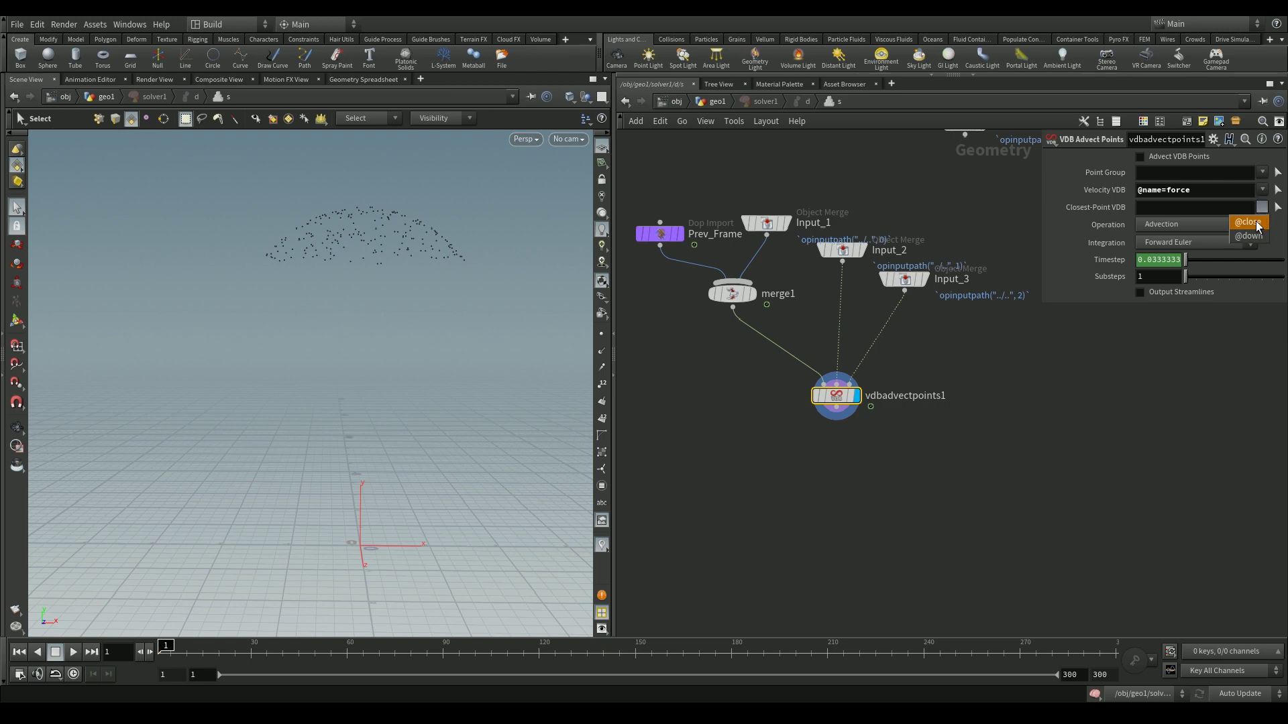
left_click(1248, 222)
left_click(1236, 228)
left_click(1177, 265)
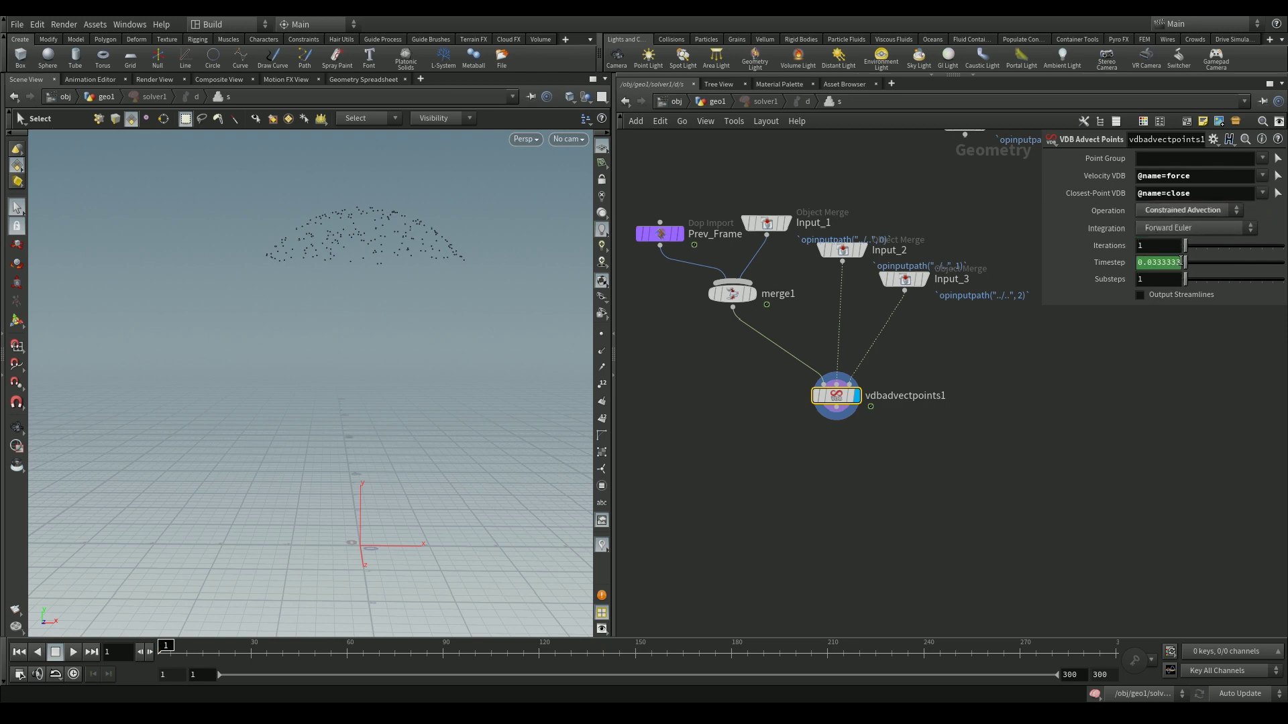
Set the advection Iterations to 2 and replace the Timestep expression with a fixed value of 0.1.
left_click(1176, 245)
key("BackSpace")
type("2")
right_click(1149, 262)
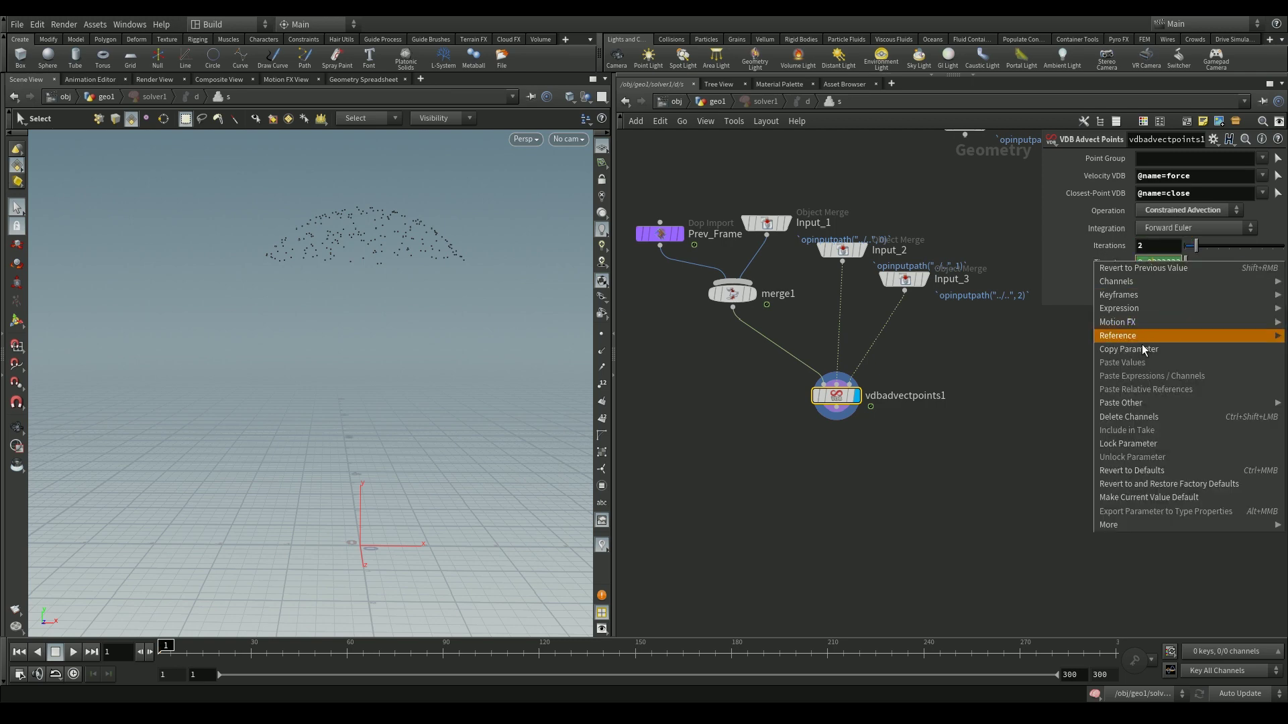
left_click(1132, 420)
double_click(1163, 263)
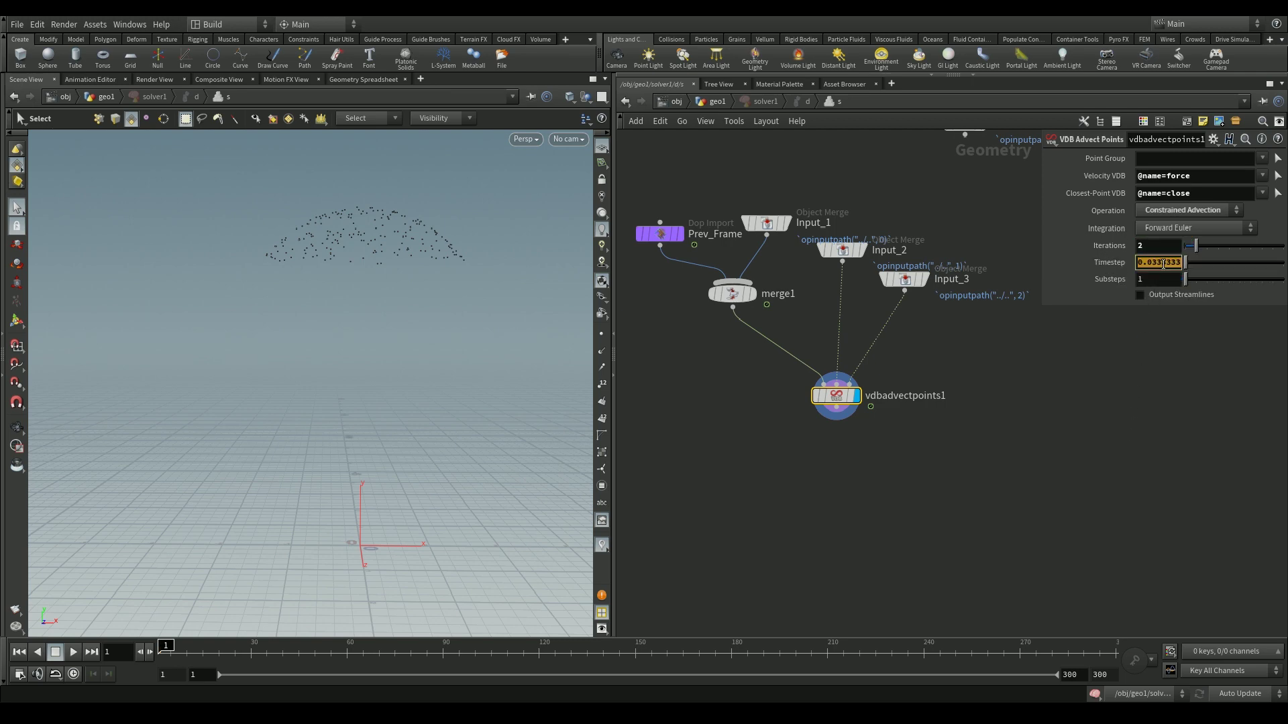
type("0.1")
key("Return")
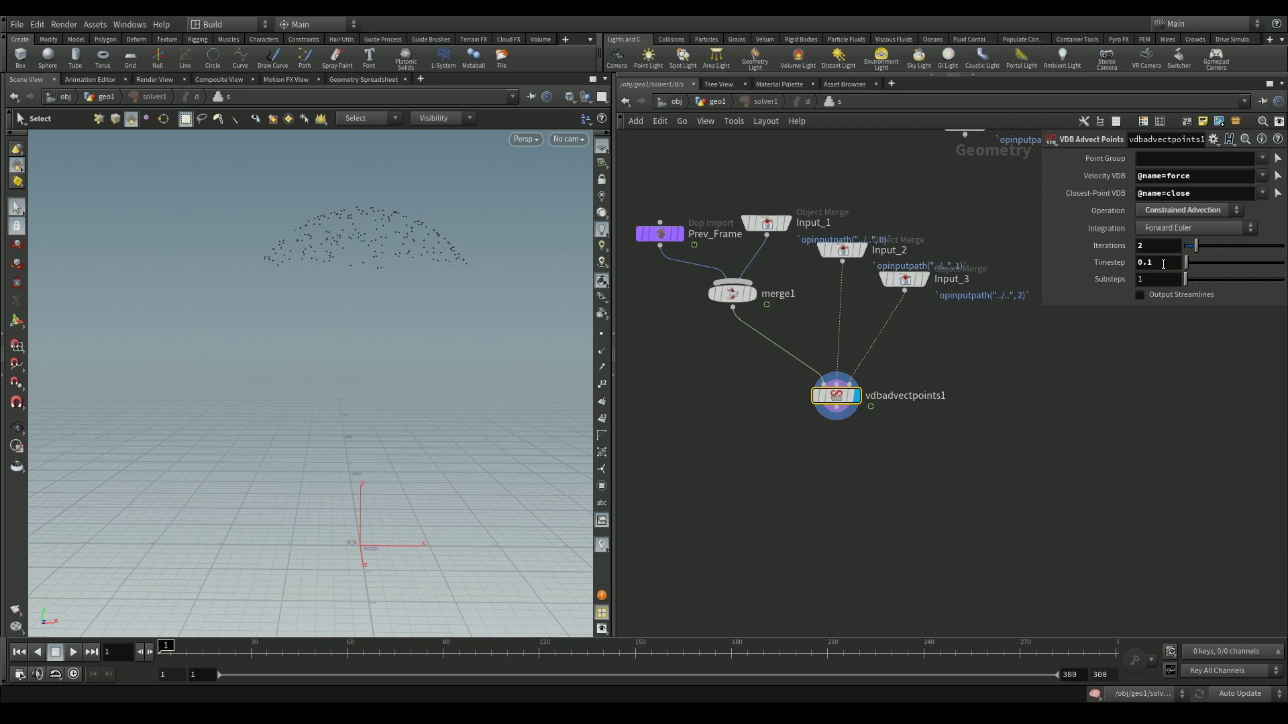
Return to the geo1 network, play the simulation and toggle real-time playback.
left_click(711, 103)
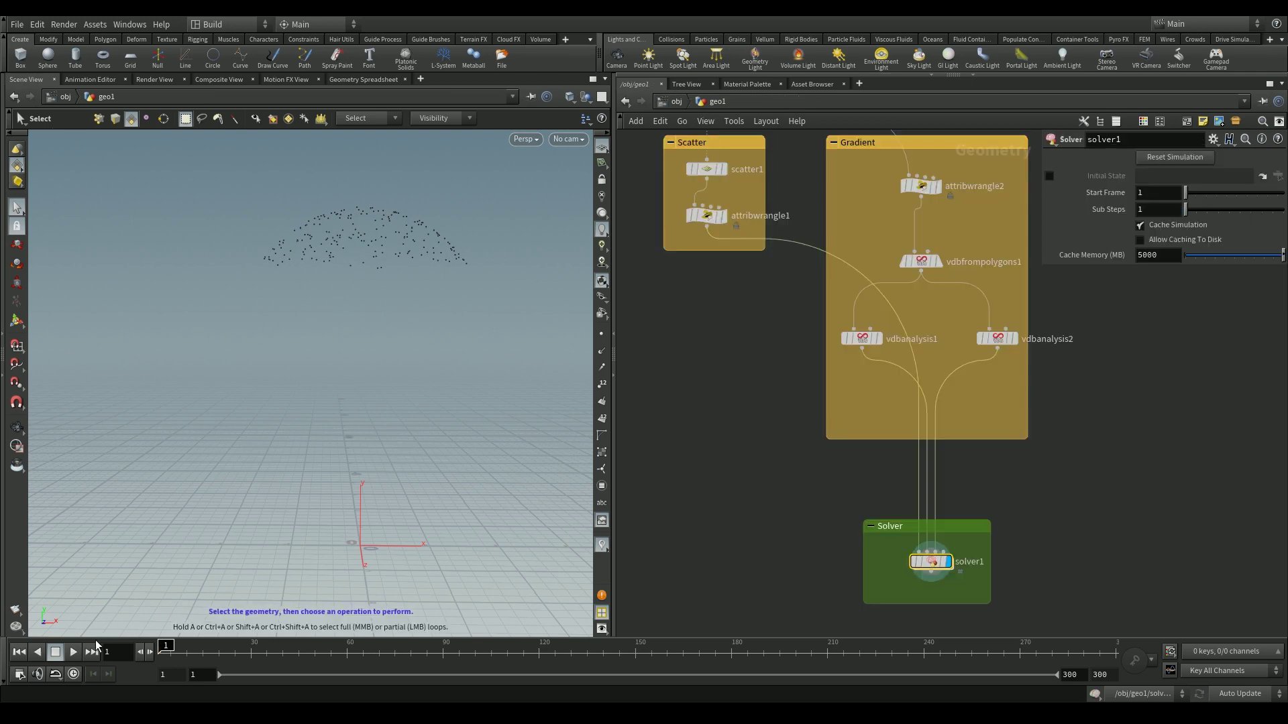
left_click(77, 649)
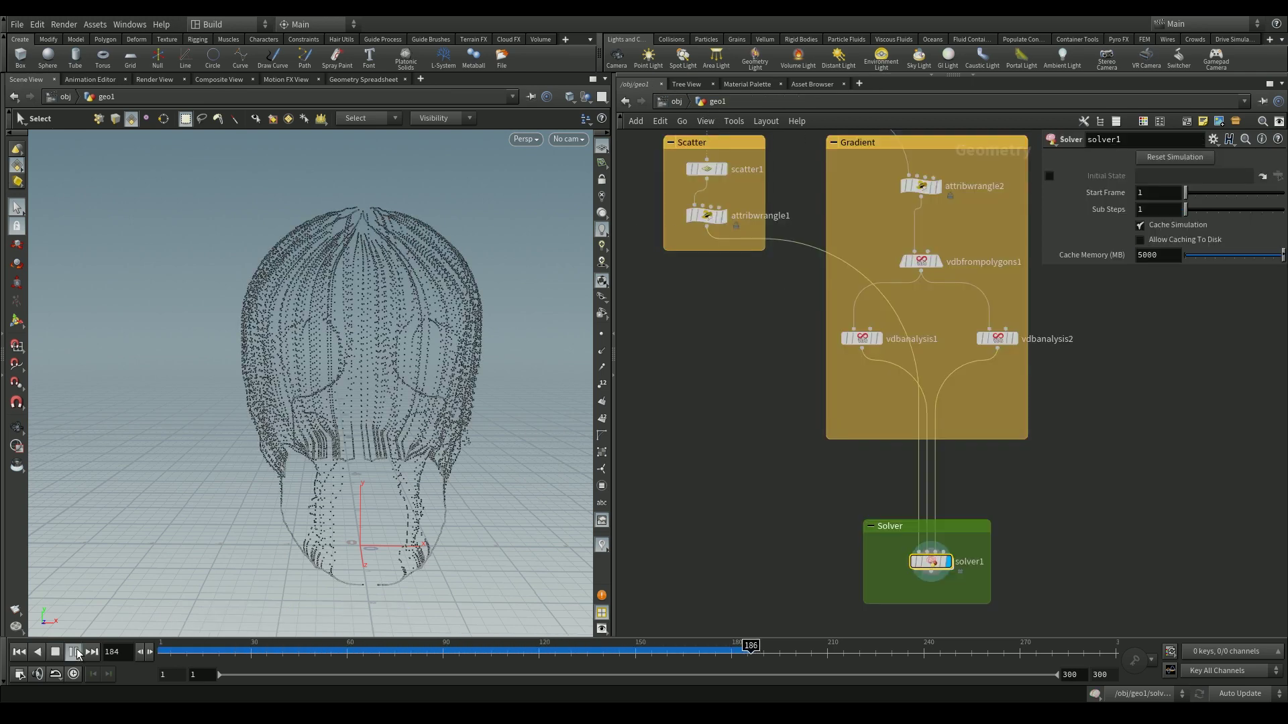
left_click(74, 674)
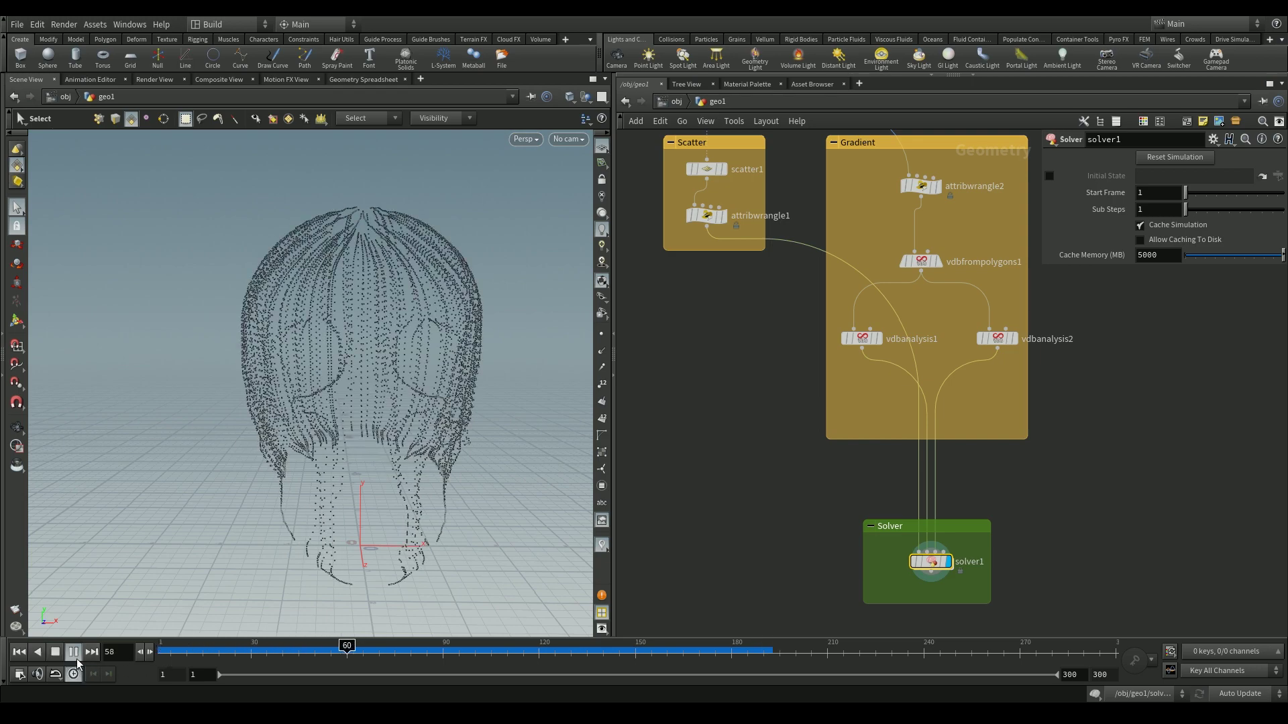
Examine how the points flow down the side of the skull by replaying the simulation from frame 1.
key("Escape")
left_click_drag(212, 529, 359, 487)
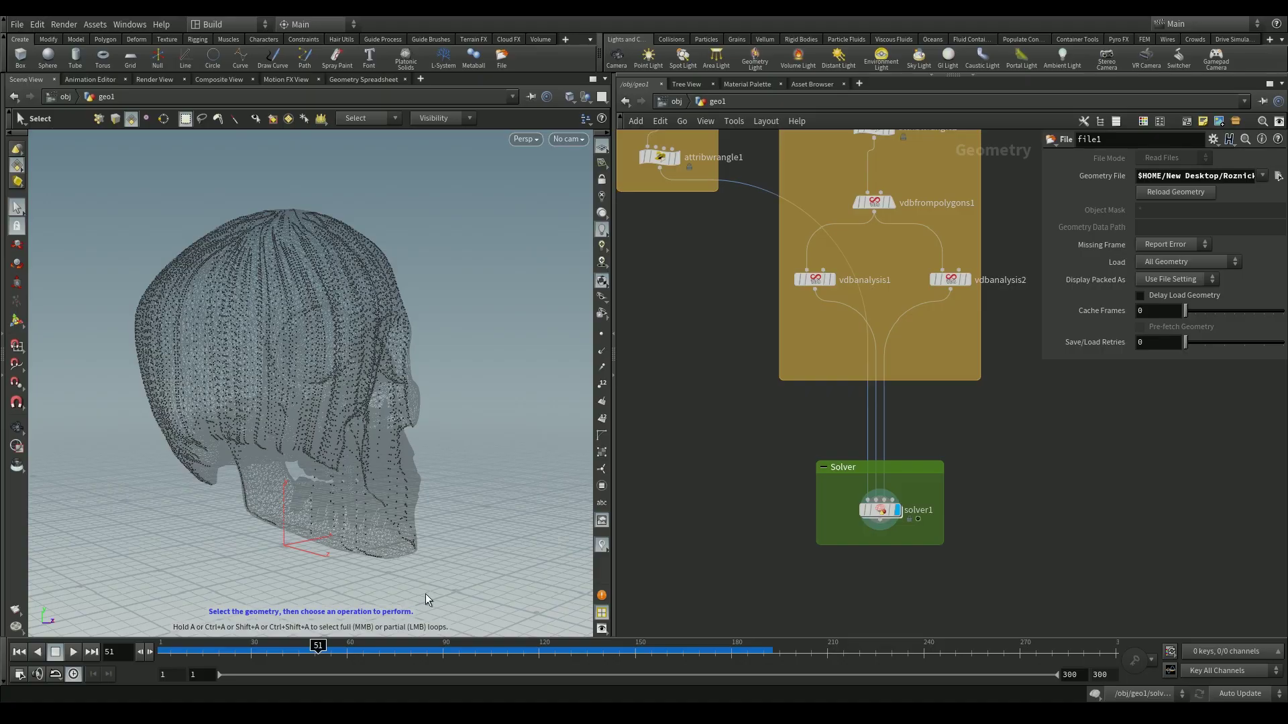
left_click_drag(254, 652, 118, 652)
left_click(72, 650)
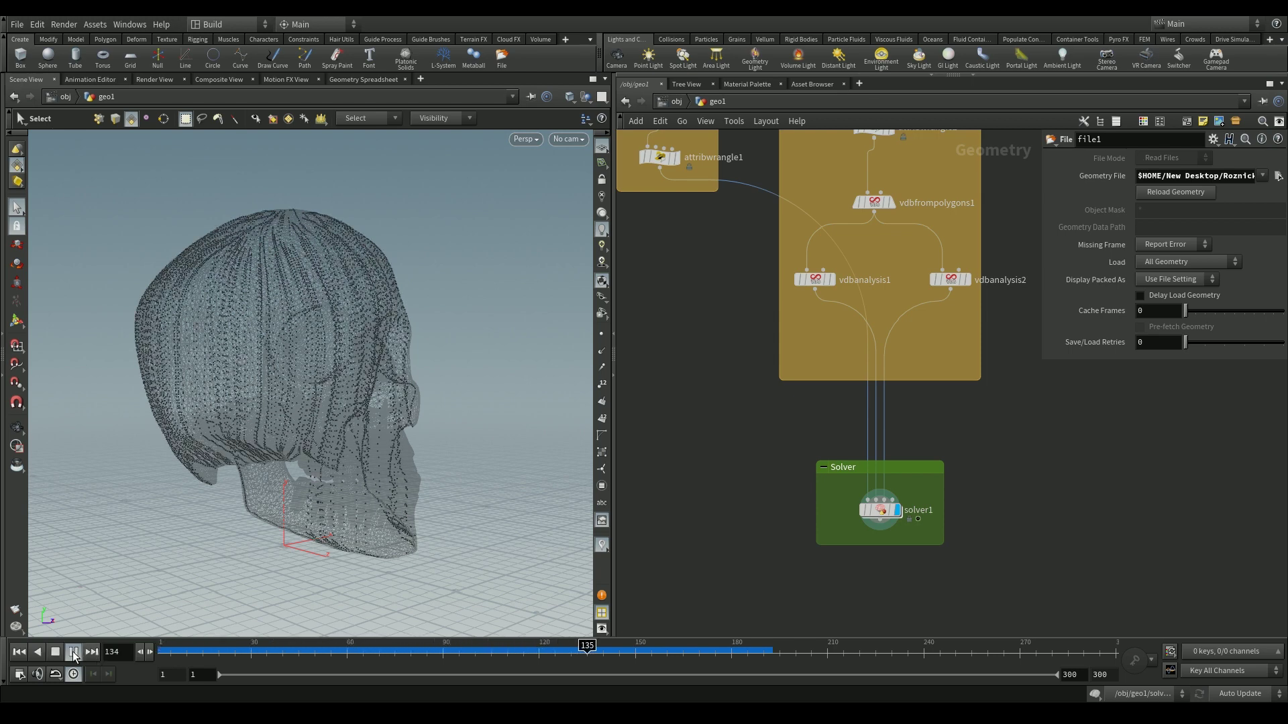
left_click(73, 651)
key("Up")
key("Escape")
Review the point trails from a higher angle in another playback, and rewind to frame 1.
left_click_drag(304, 473, 282, 530)
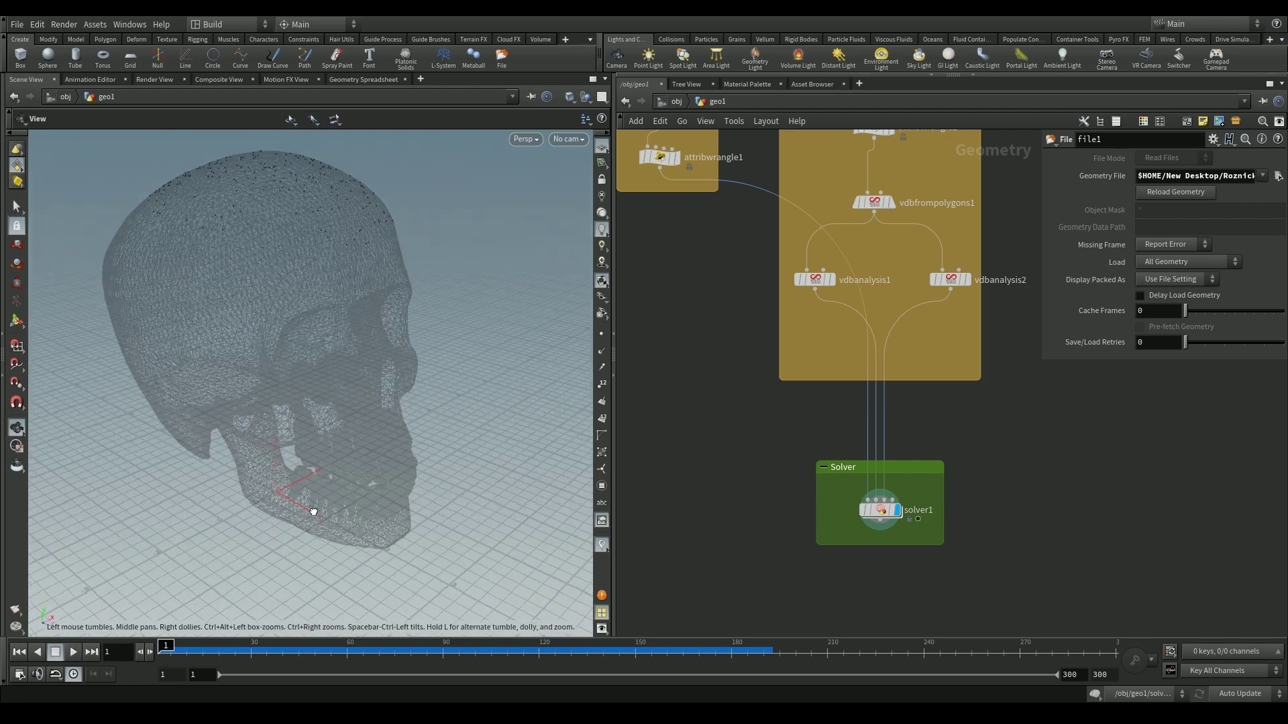
key("s")
left_click(73, 651)
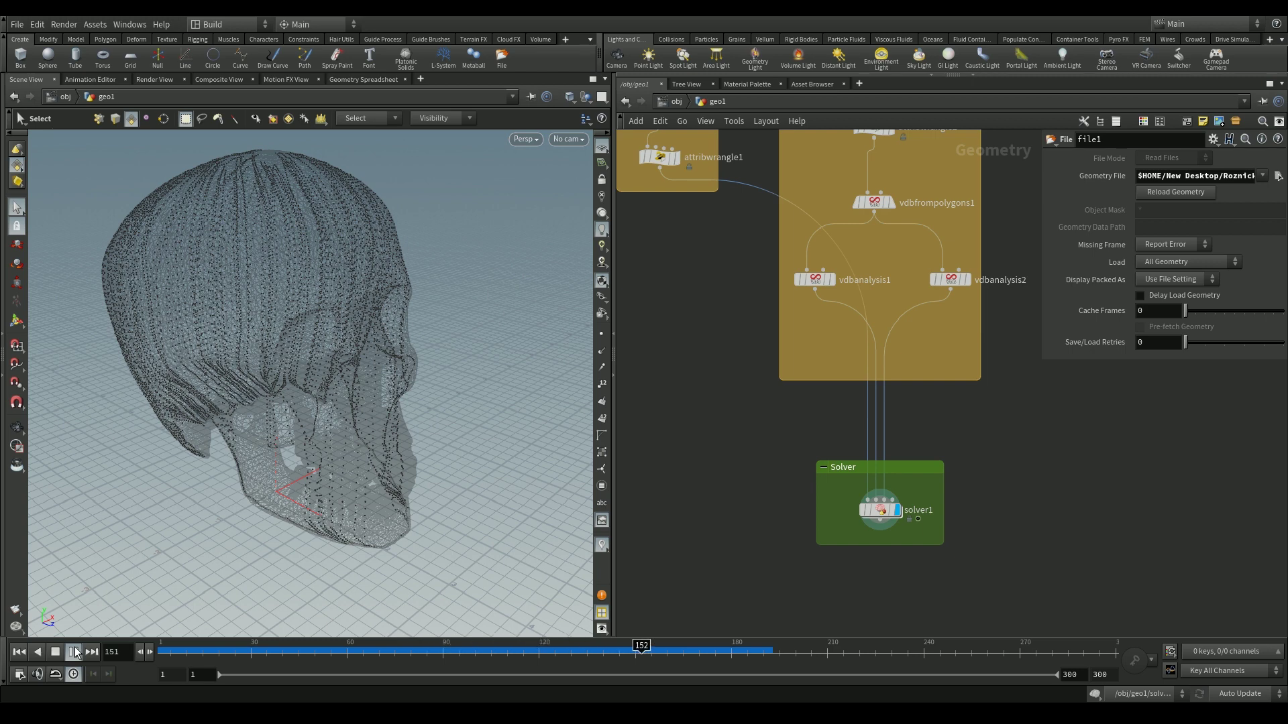
left_click(74, 651)
left_click(174, 652)
left_click_drag(174, 654, 148, 660)
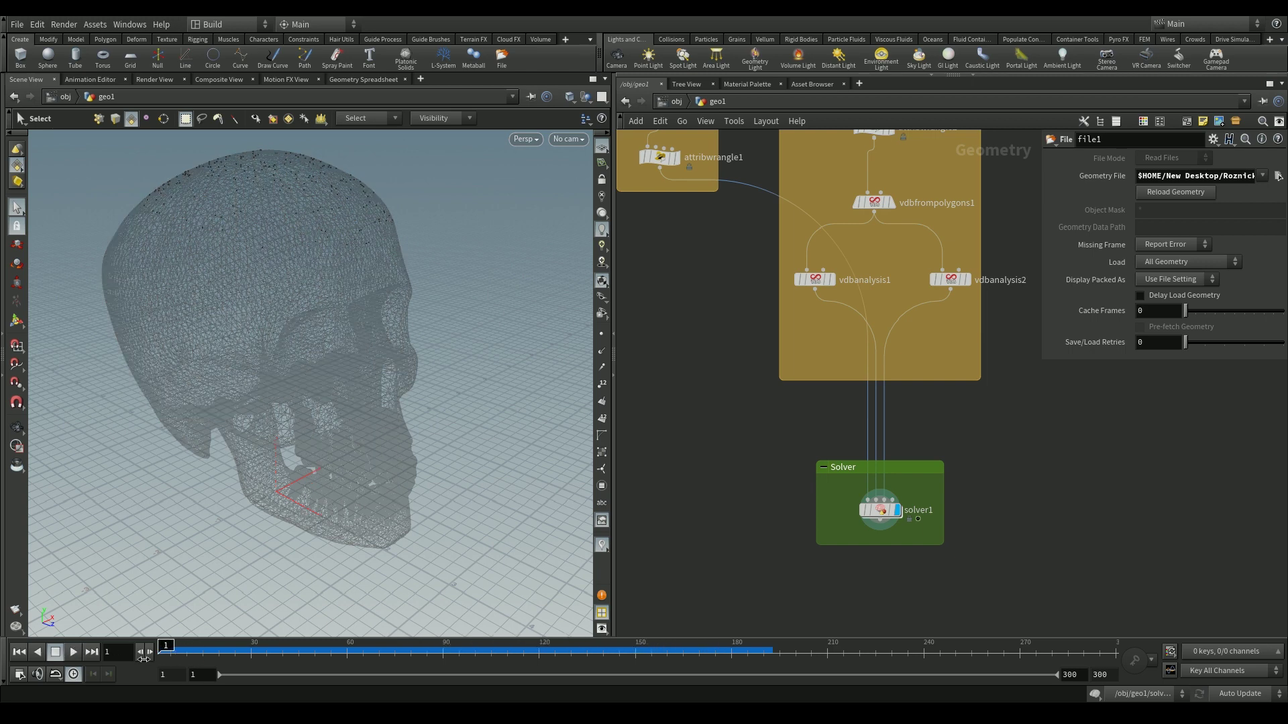
key("Escape")
left_click_drag(335, 496, 364, 491)
key("s")
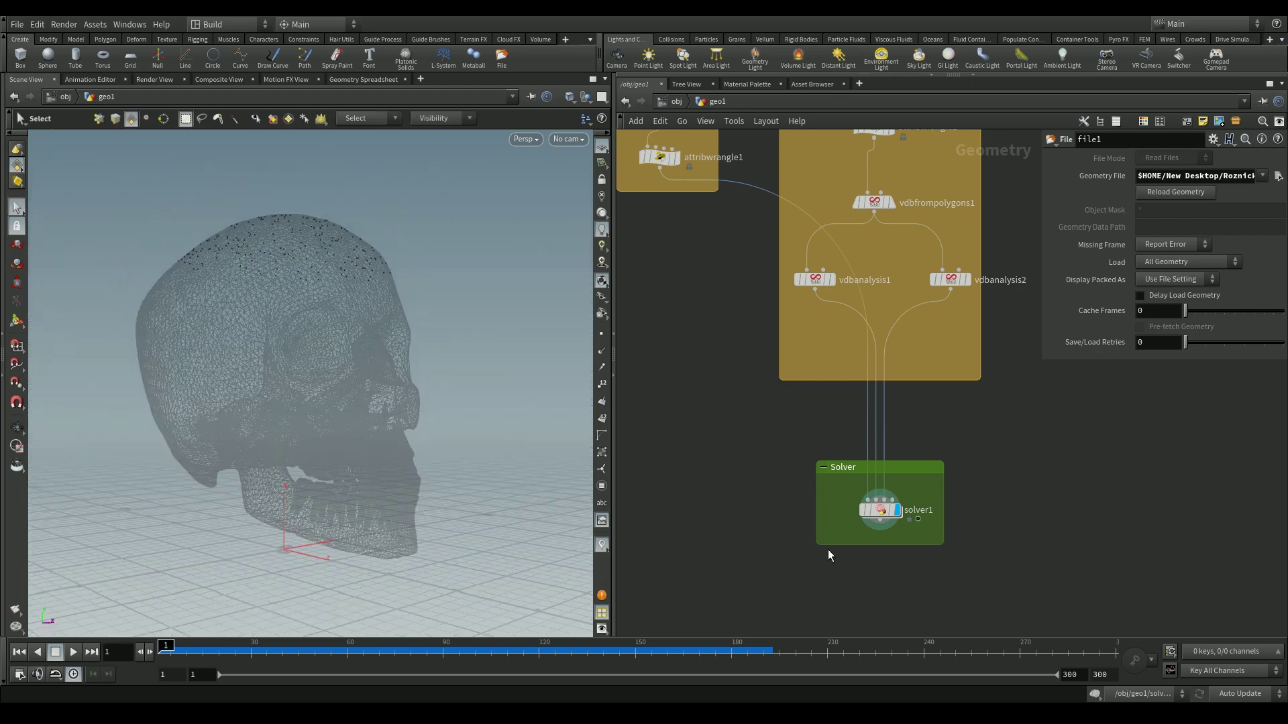
left_click(880, 514)
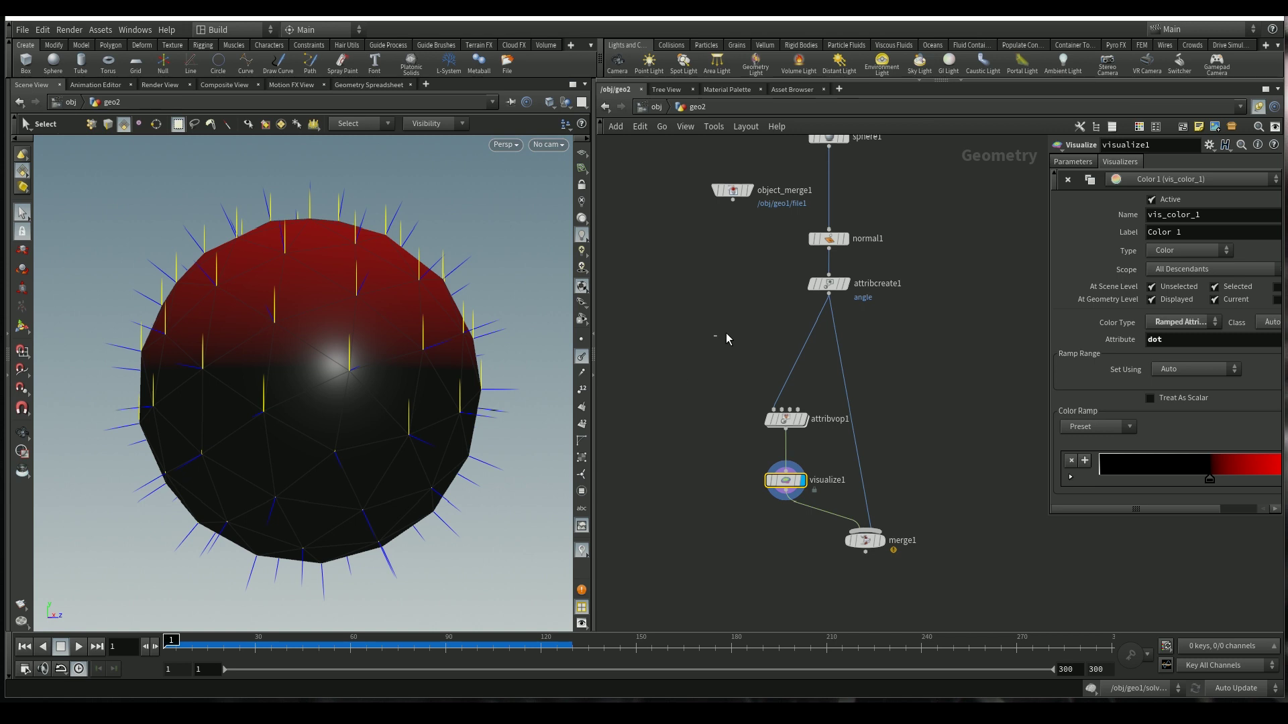
Try other Value components for the angle vector on attribcreate1 in geo2, undoing each change.
left_click_drag(714, 337, 854, 278)
middle_click_drag(1189, 367, 135, 431)
key("ctrl+z")
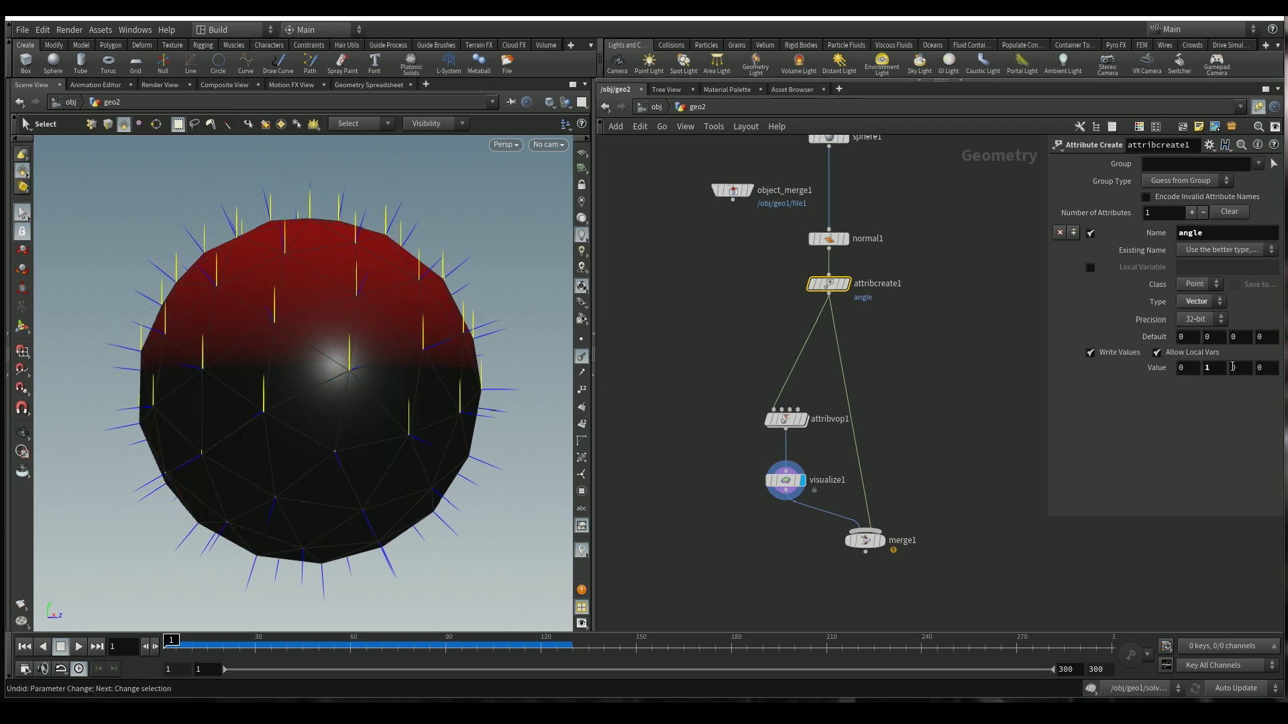
middle_click_drag(1234, 367, 1254, 392)
key("ctrl+z")
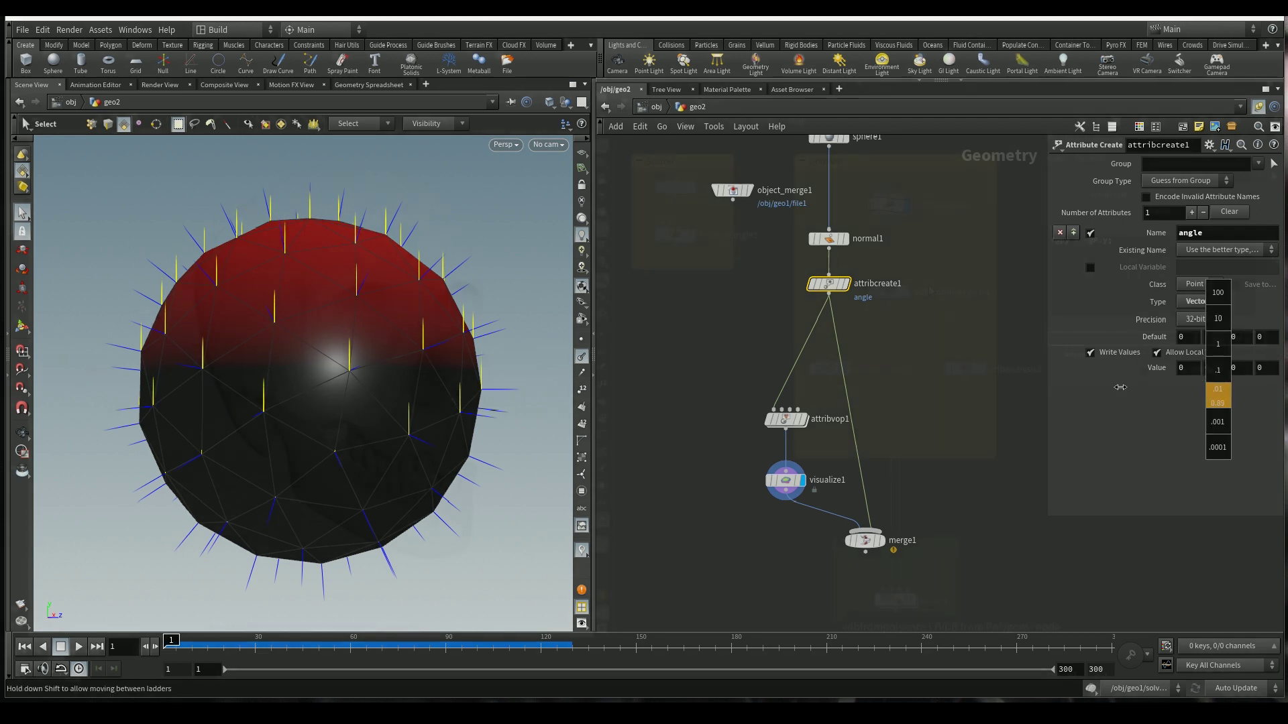
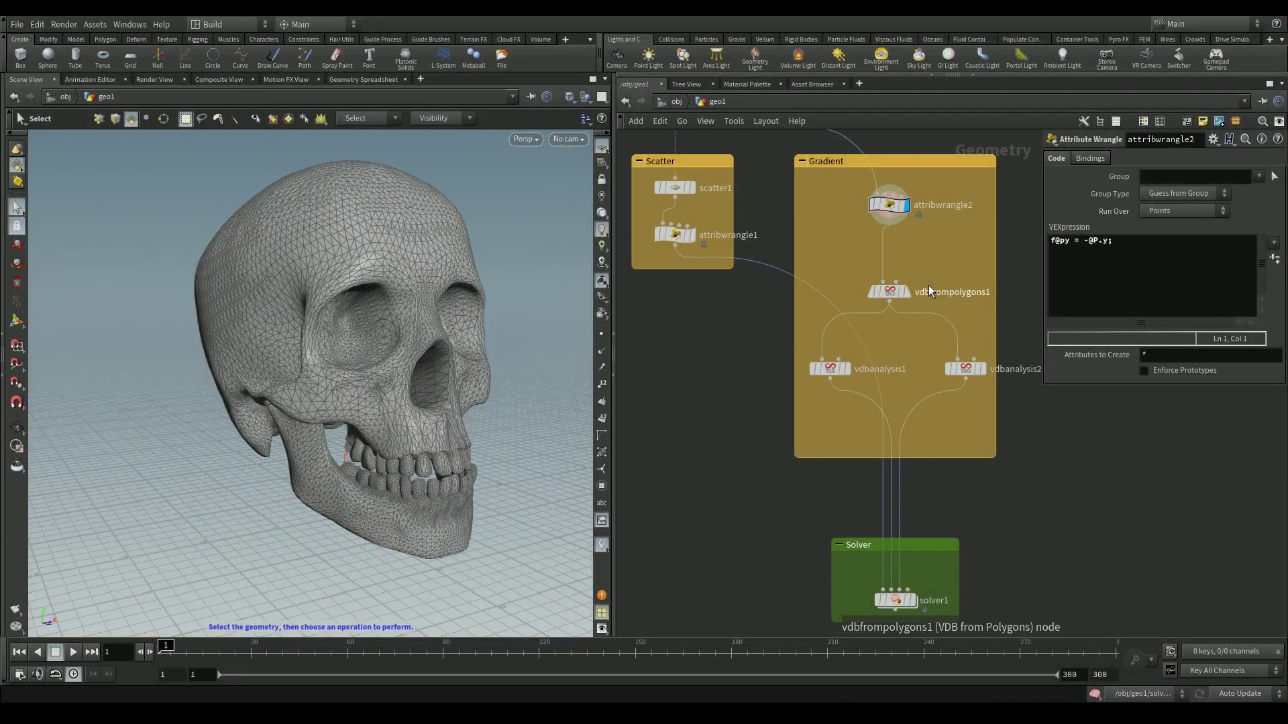
Insert an Attribute VOP between attribwrangle2 and vdbfrompolygons1 in the Gradient network box.
key("Tab")
key("Escape")
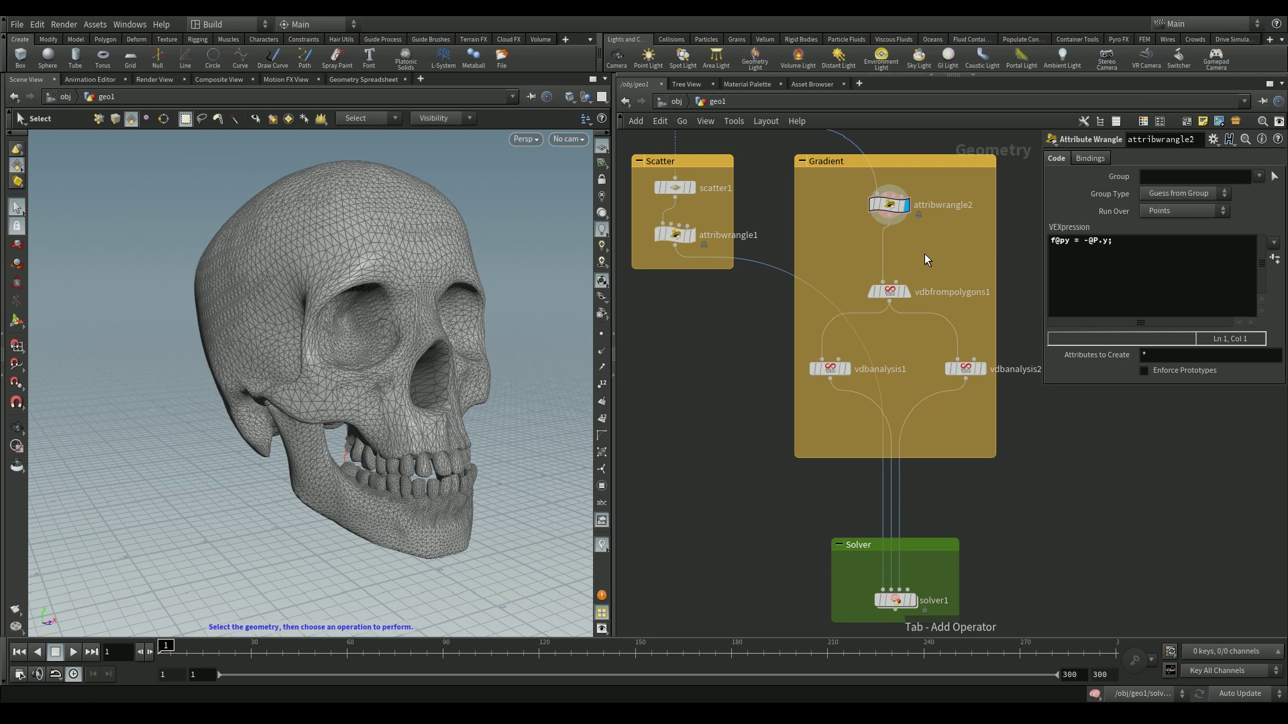
key("Tab")
key("Escape")
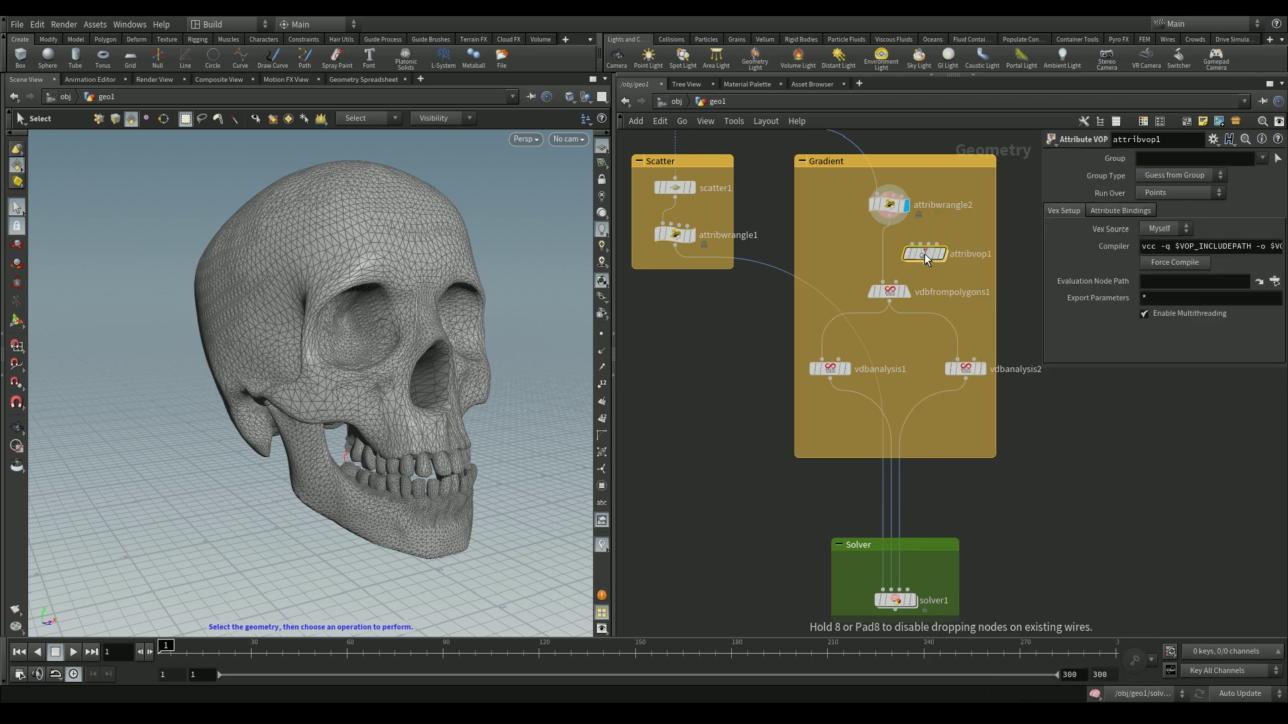
left_click(891, 255)
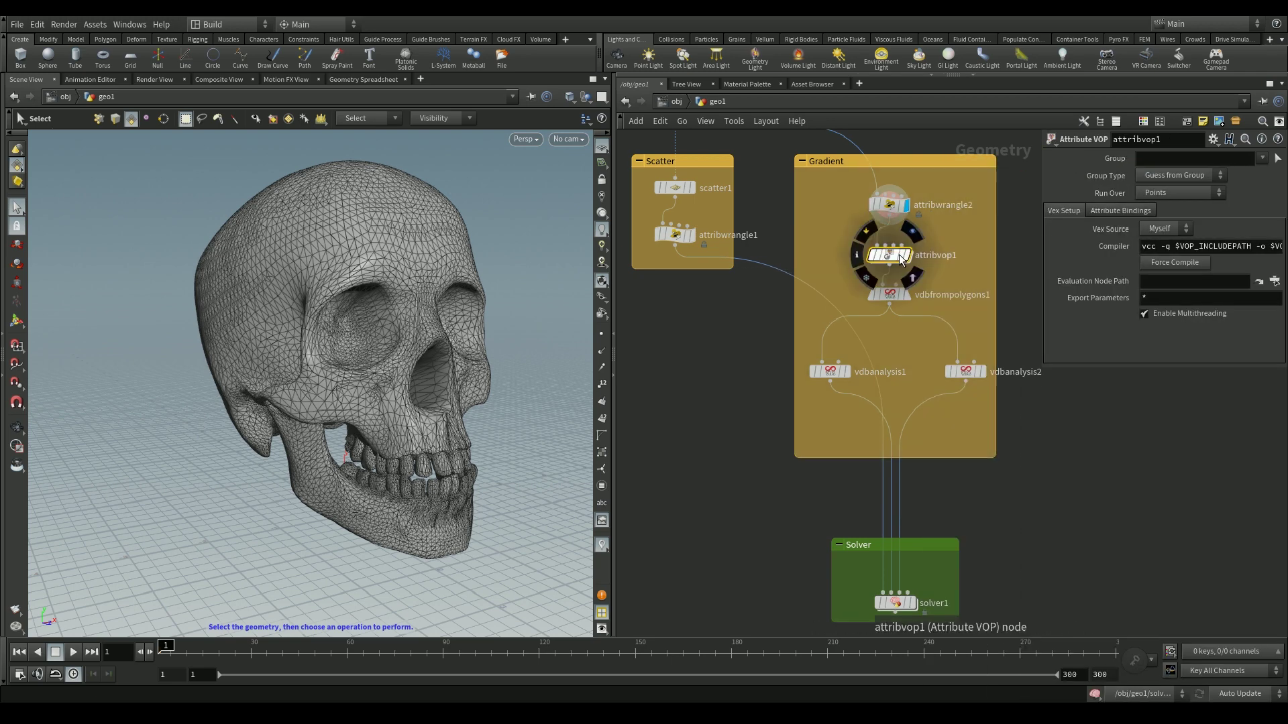
Open attribvop1 and add a Dot Product node and a Constant node inside it.
double_click(889, 255)
left_click_drag(814, 329, 709, 318)
key("Tab")
type("dot")
key("Return")
key("Tab")
key("Return")
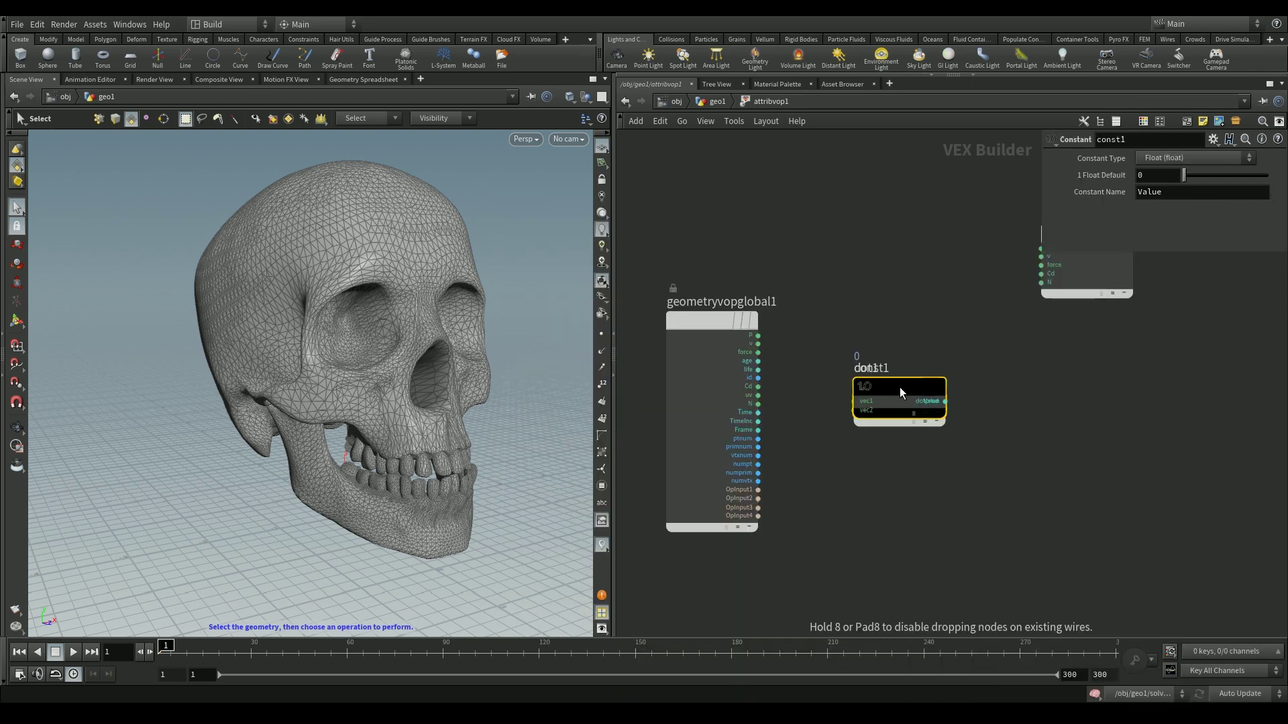
Place const1 below dot1, then wire its Value into vec2 and the global N output into vec1.
left_click(836, 540)
left_click(885, 578)
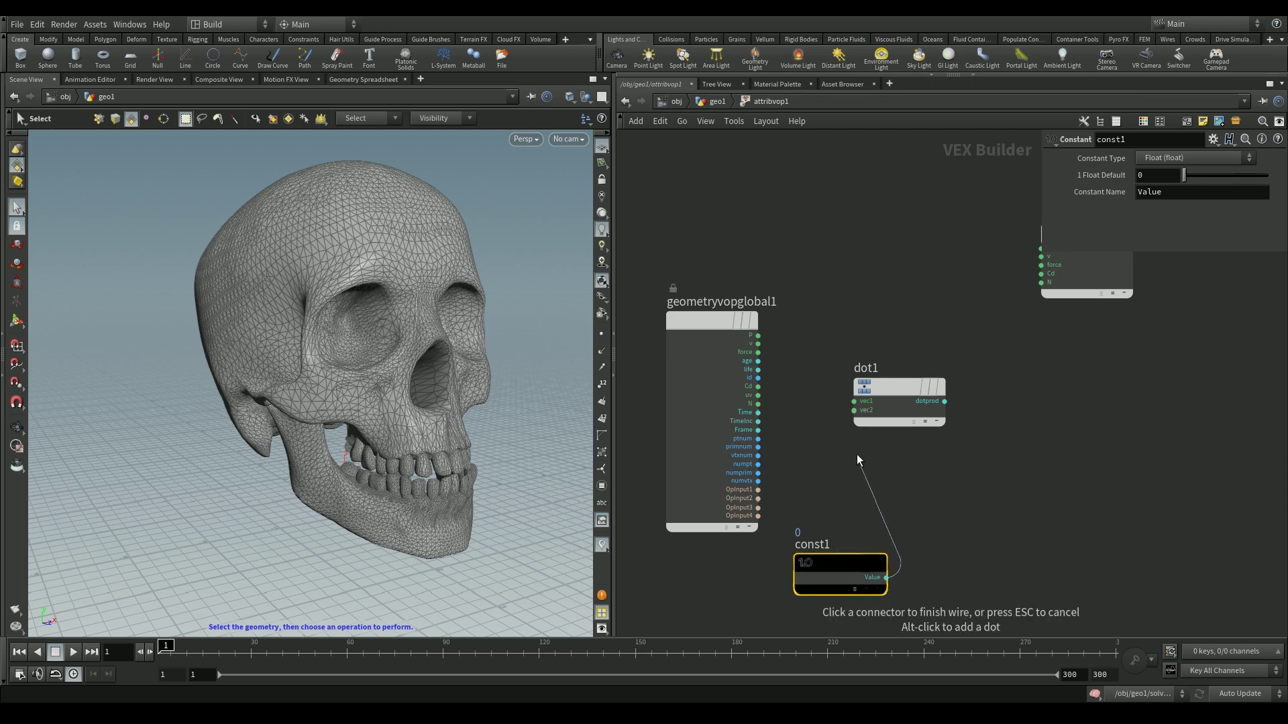
left_click(757, 403)
left_click(854, 401)
Add a Bind node, feed it the dotprod output of dot1, and name its parameter dot.
key("Tab")
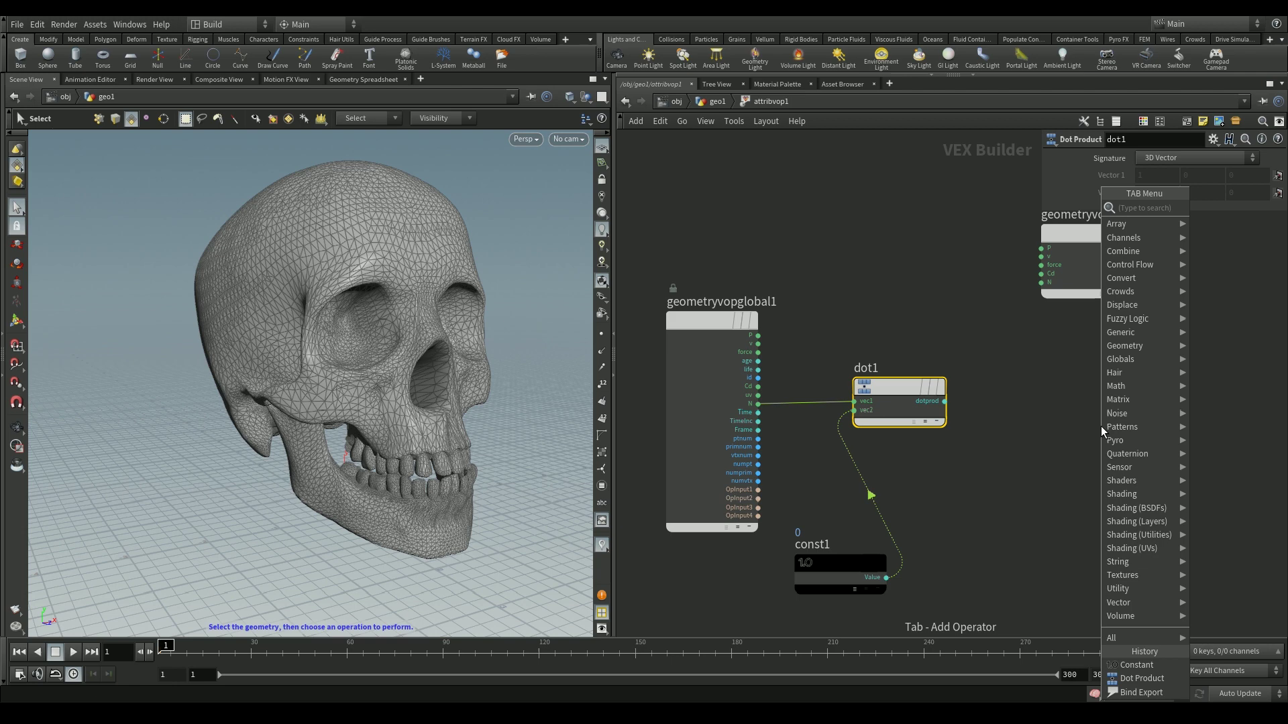
type("bind")
key("Return")
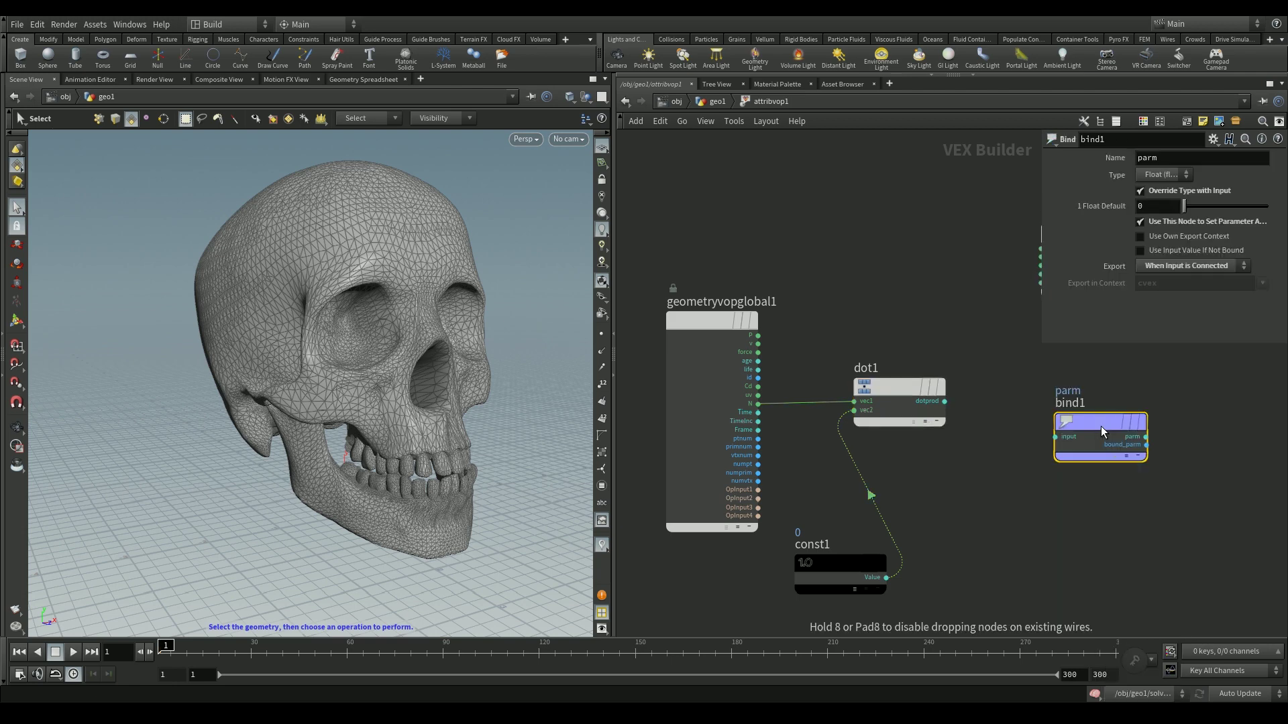
left_click(1075, 396)
left_click(944, 401)
left_click(1022, 408)
left_click(1171, 158)
type("dot")
key("Return")
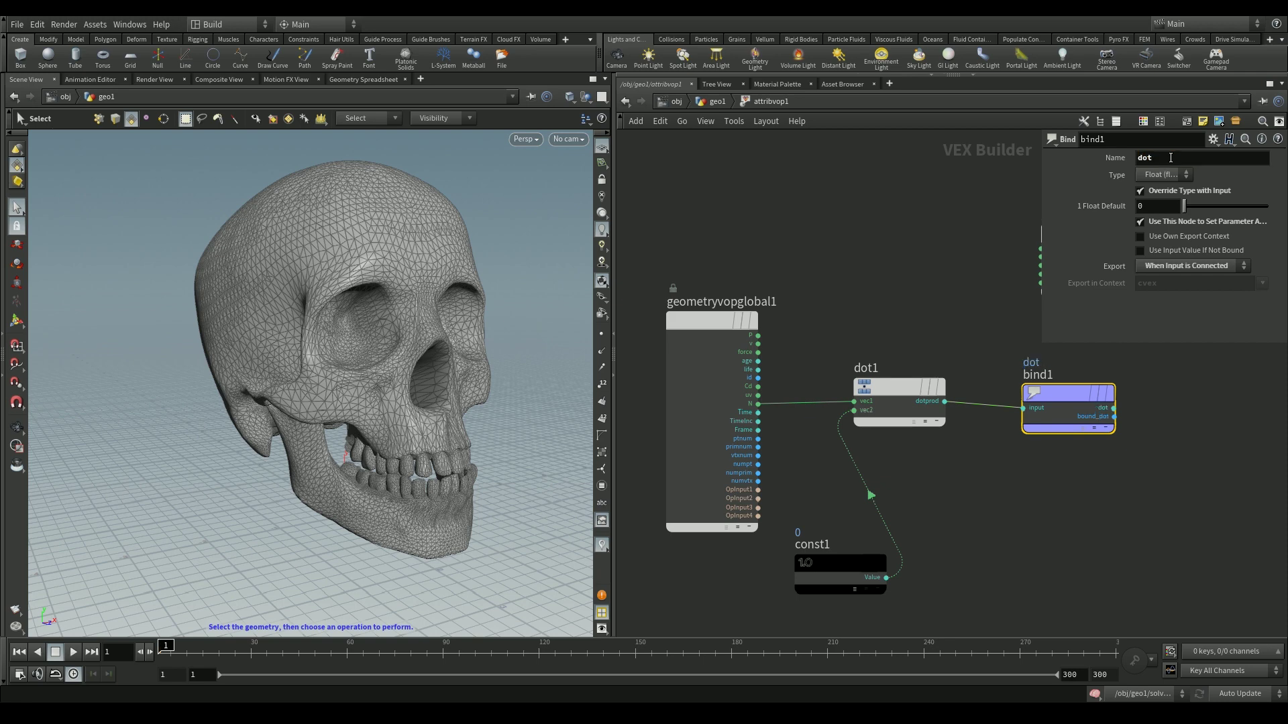
Make const1 a Vector constant with the default 0, 1, 0 and return to the geo1 network.
left_click(839, 570)
left_click(1171, 159)
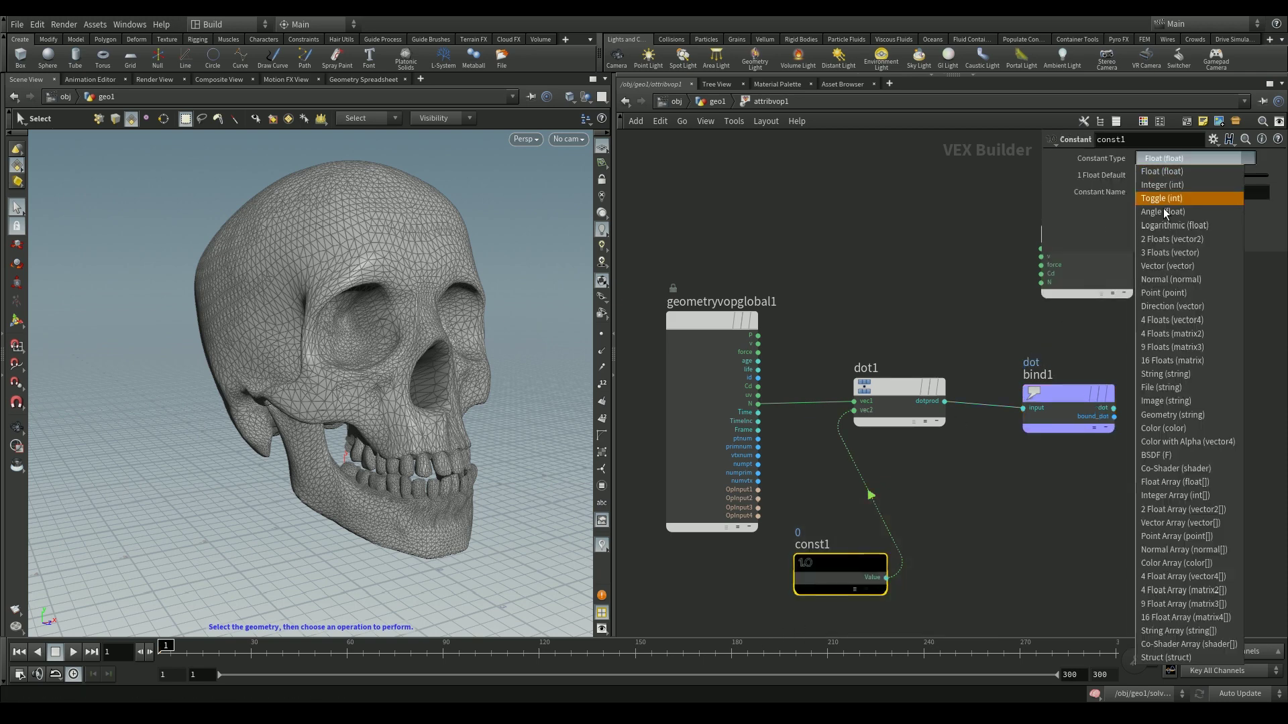
left_click(1165, 268)
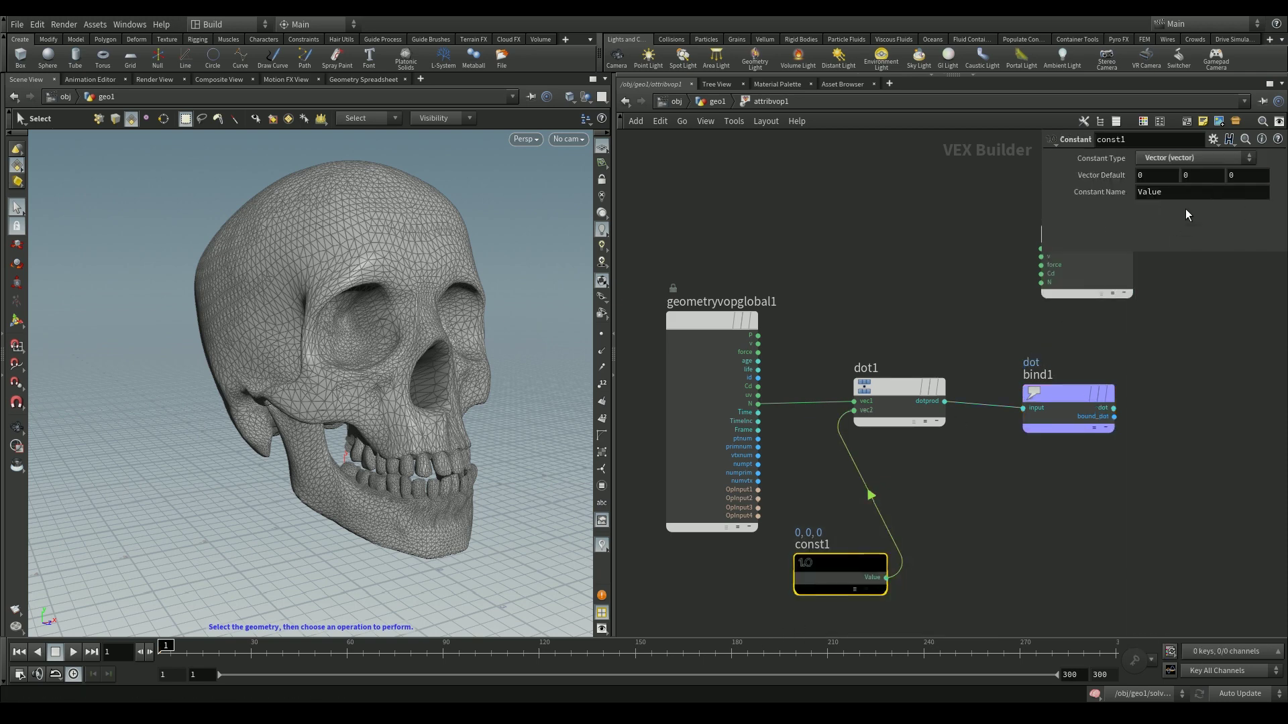
left_click_drag(901, 392, 915, 399)
left_click(728, 102)
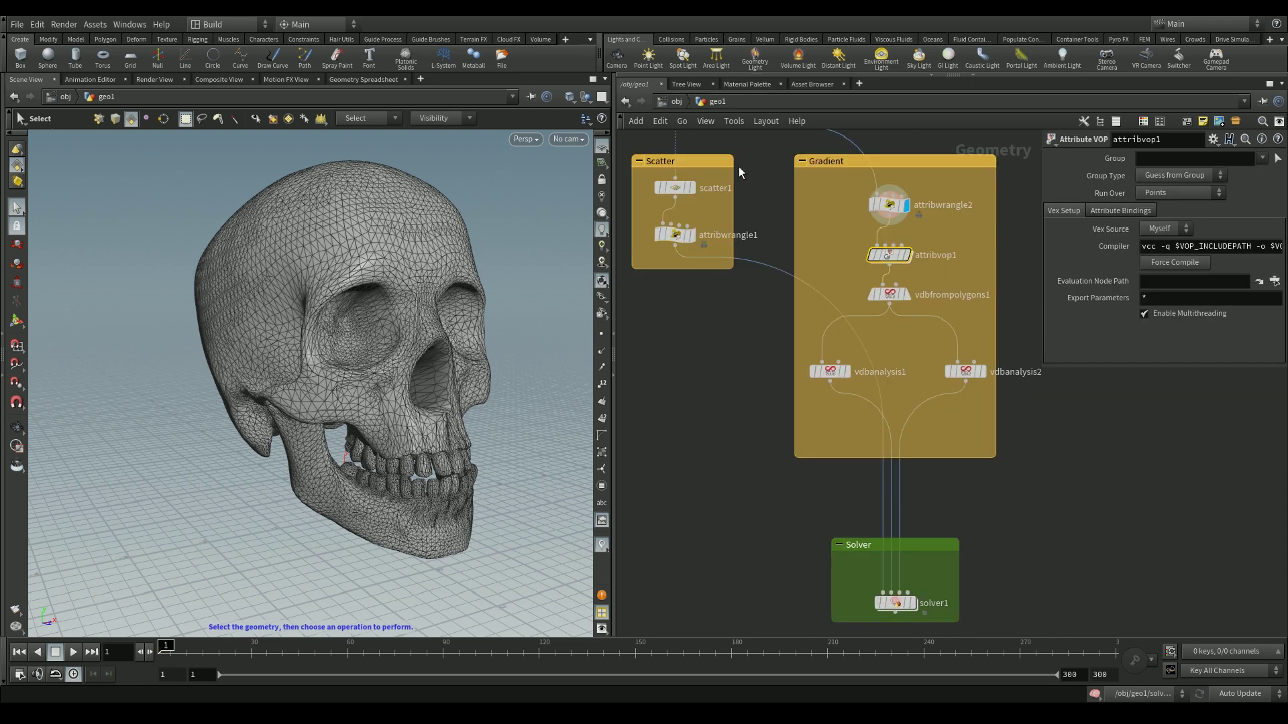
Connect attribvop1's output to visualize1 and display it to show the dot attribute as colour on the skull.
left_click(890, 267)
left_click(1063, 469)
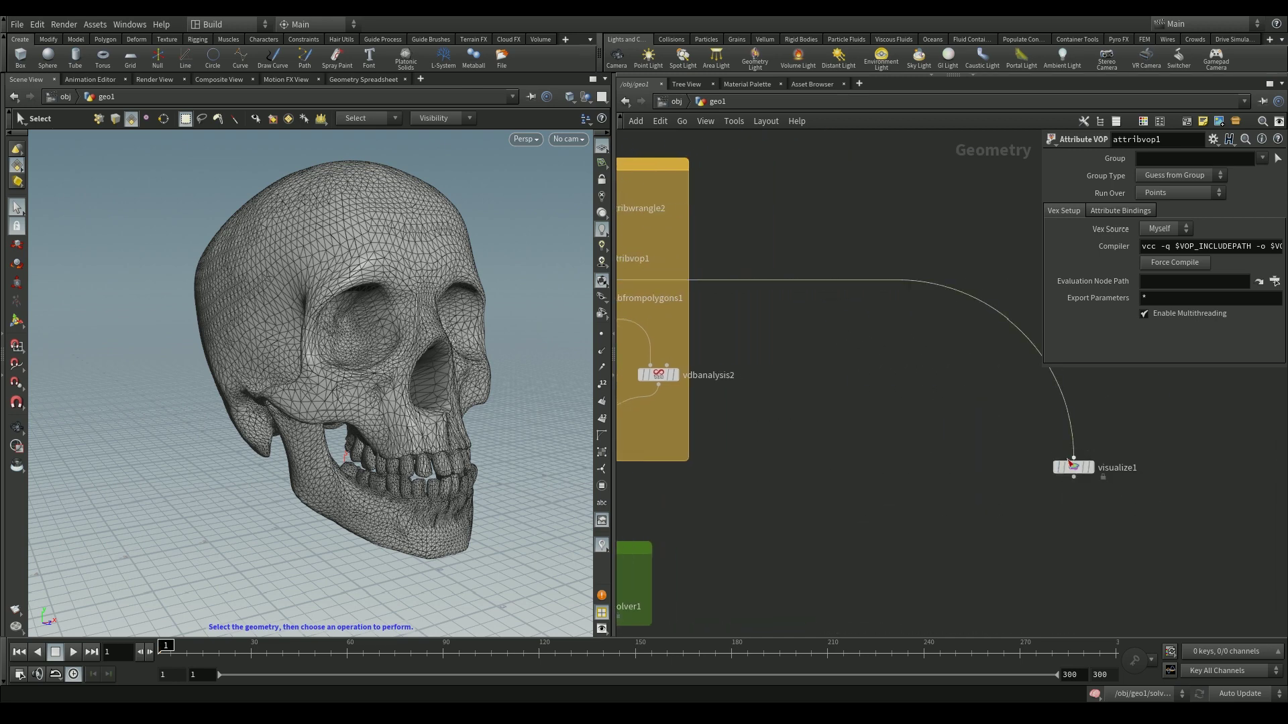
left_click(1089, 467)
key("Escape")
left_click_drag(424, 349, 421, 422)
key("s")
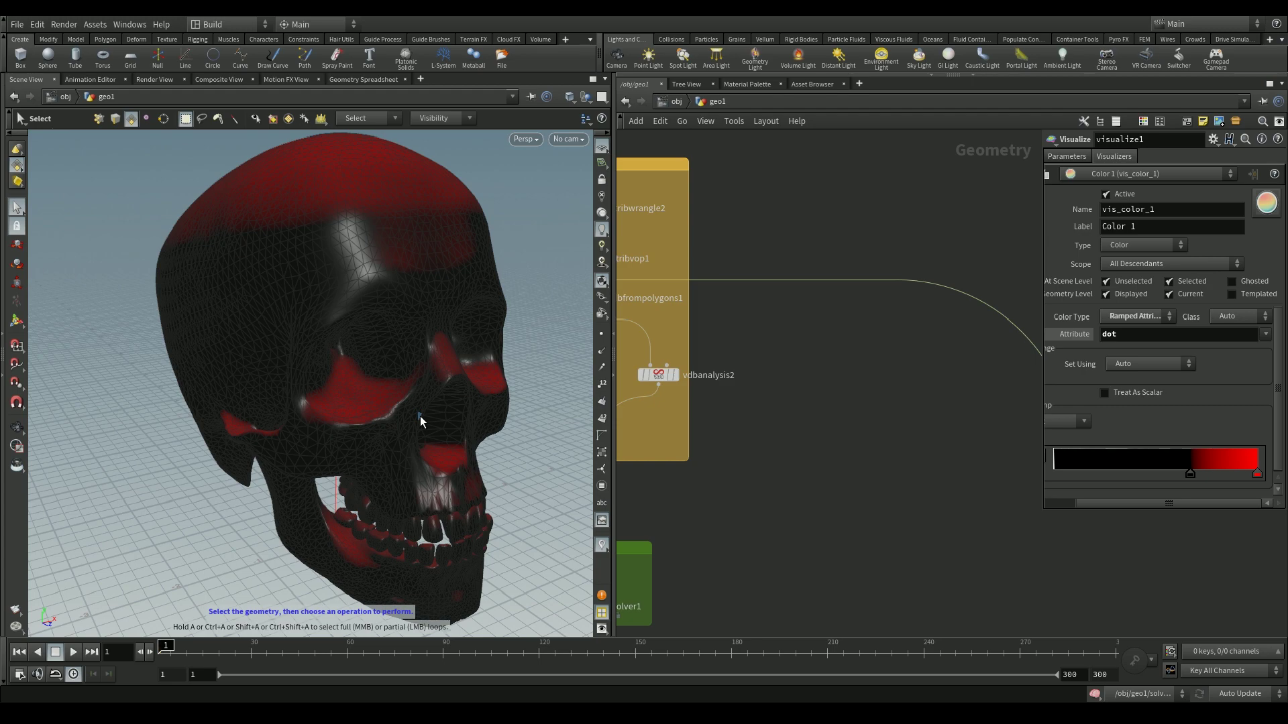
Examine the dot colouring on the skull's underside and hide the reference grid.
key("Escape")
left_click_drag(375, 436, 431, 330)
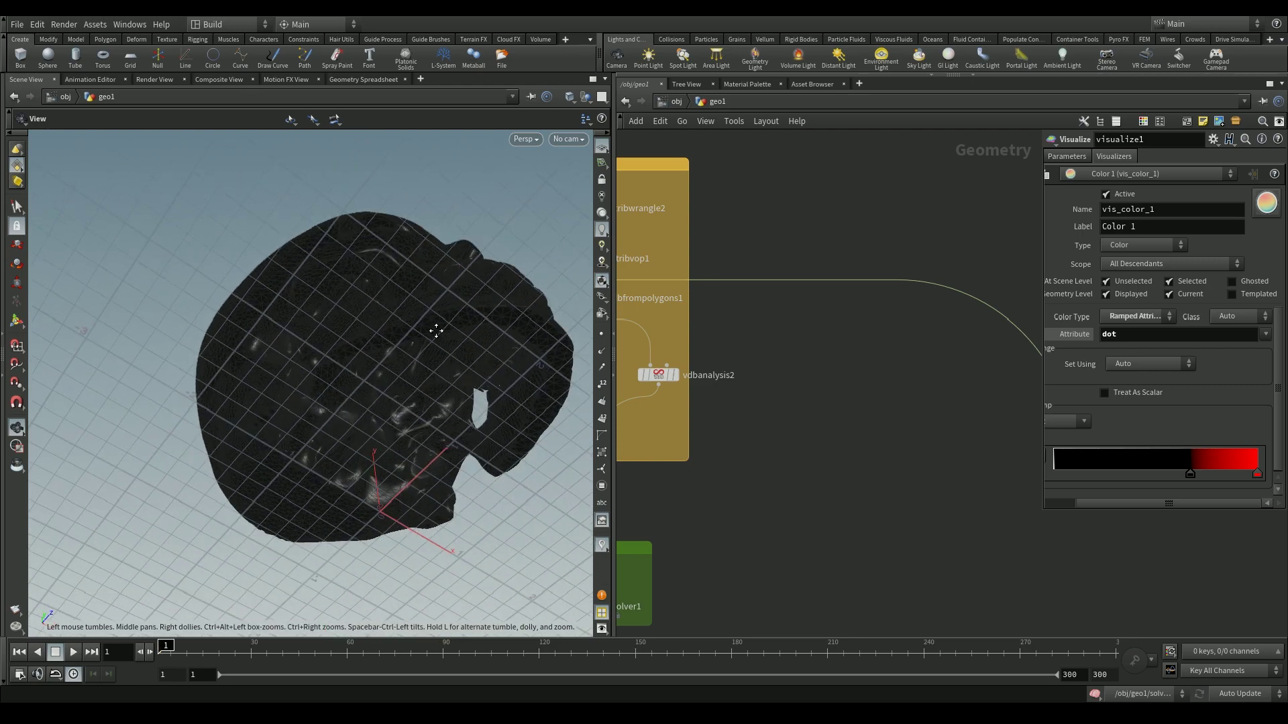
key("s")
left_click(601, 145)
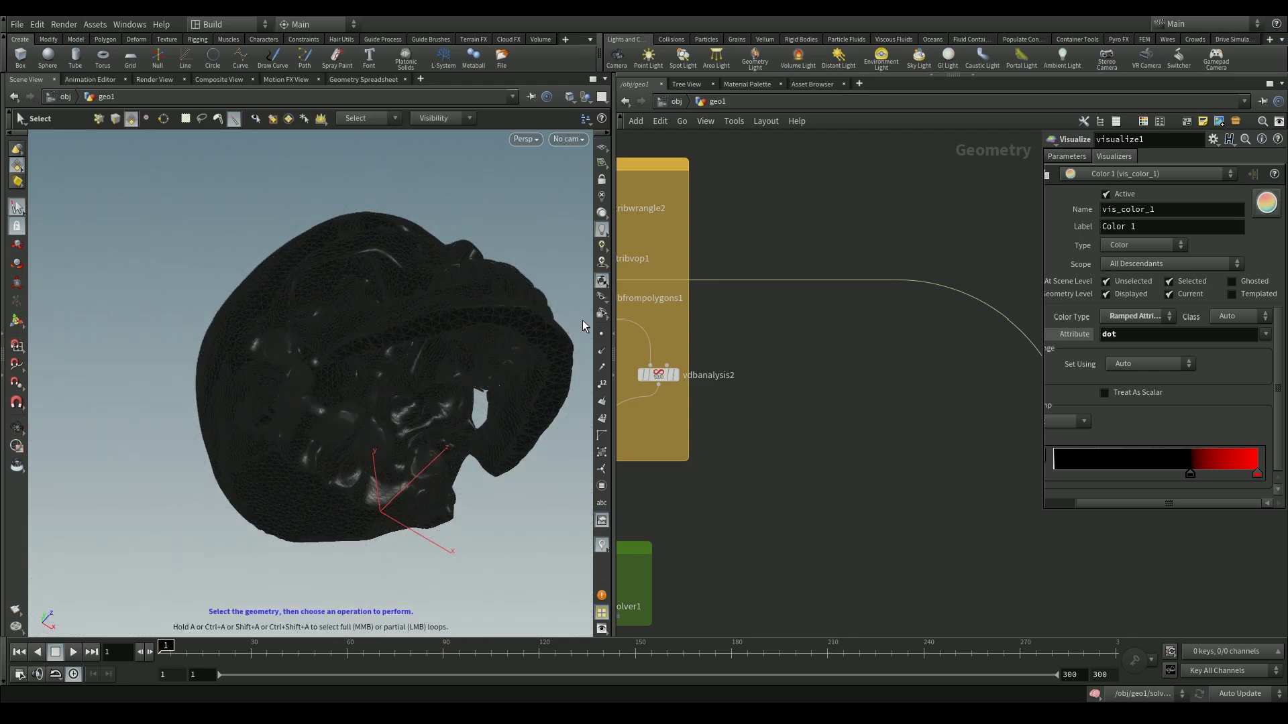
Mark the black downward-facing strips on the skull's underside with temporary face selections.
left_click(339, 356)
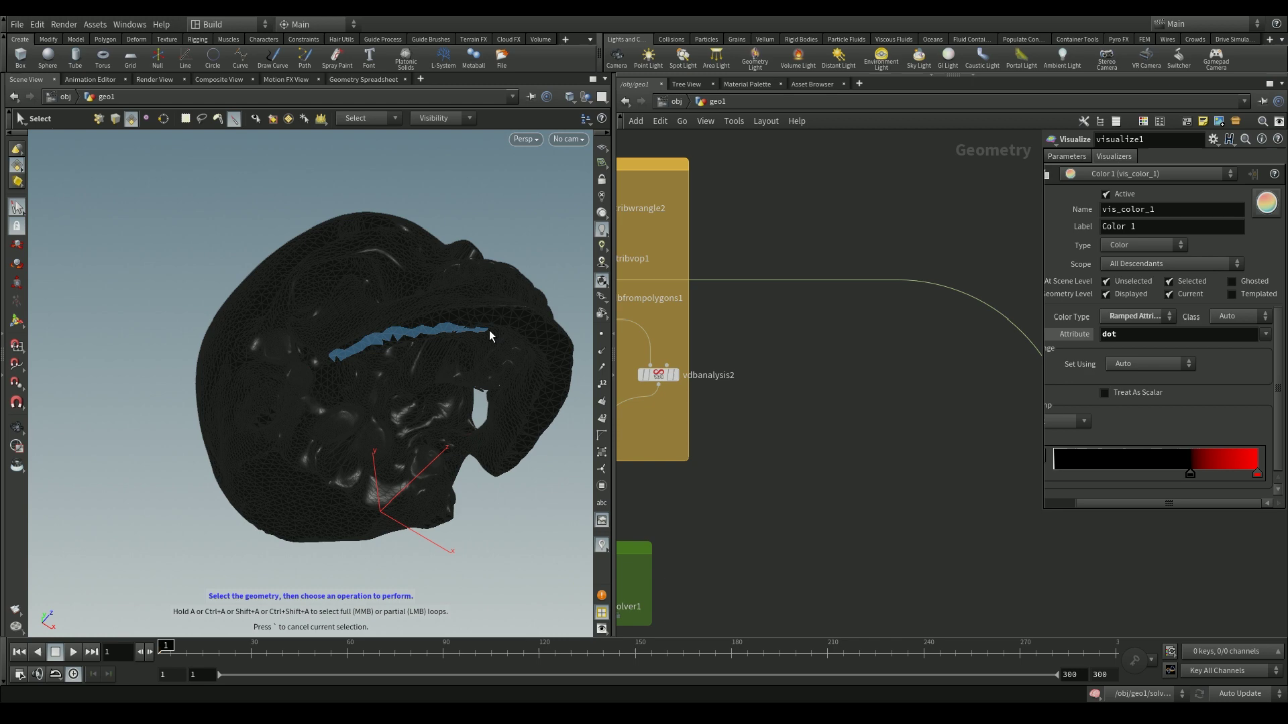
left_click(560, 387)
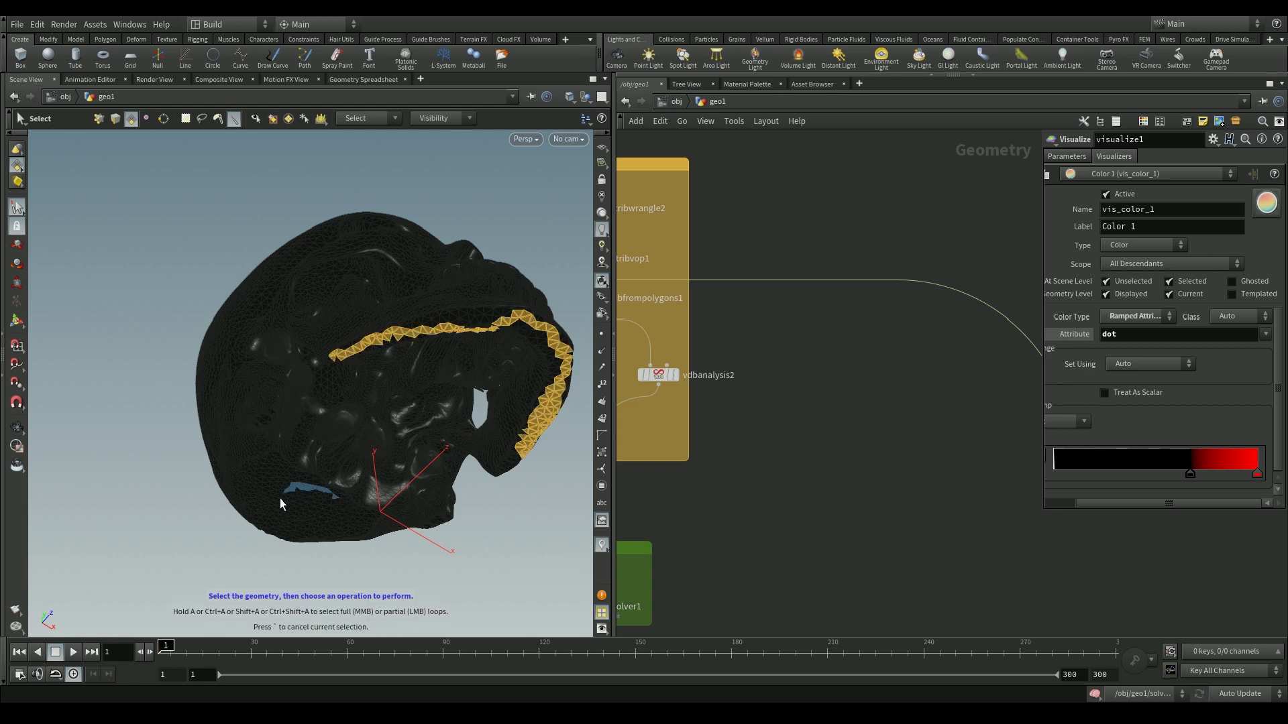
left_click(338, 424)
key("Escape")
left_click_drag(348, 533, 329, 513)
key("s")
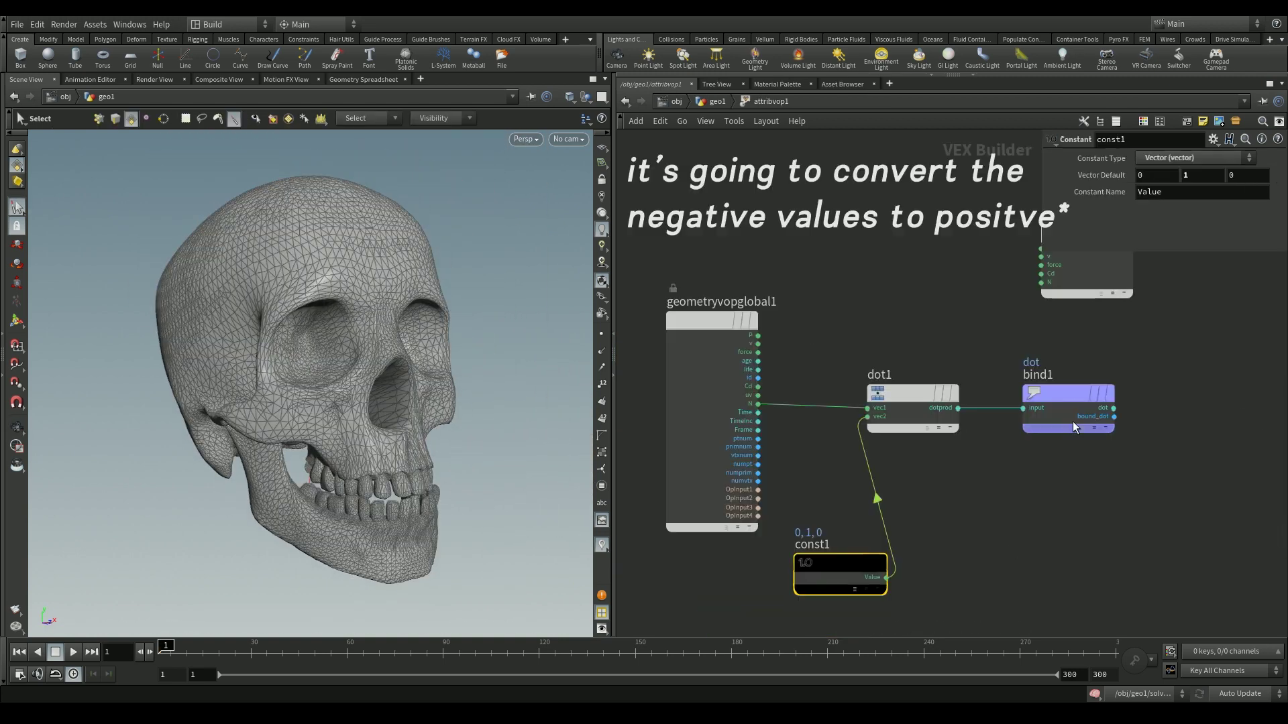
Insert an Absolute node between dot1 and bind1 in attribvop1 and check the dot colouring in geo1.
key("Tab")
type("abs")
key("Return")
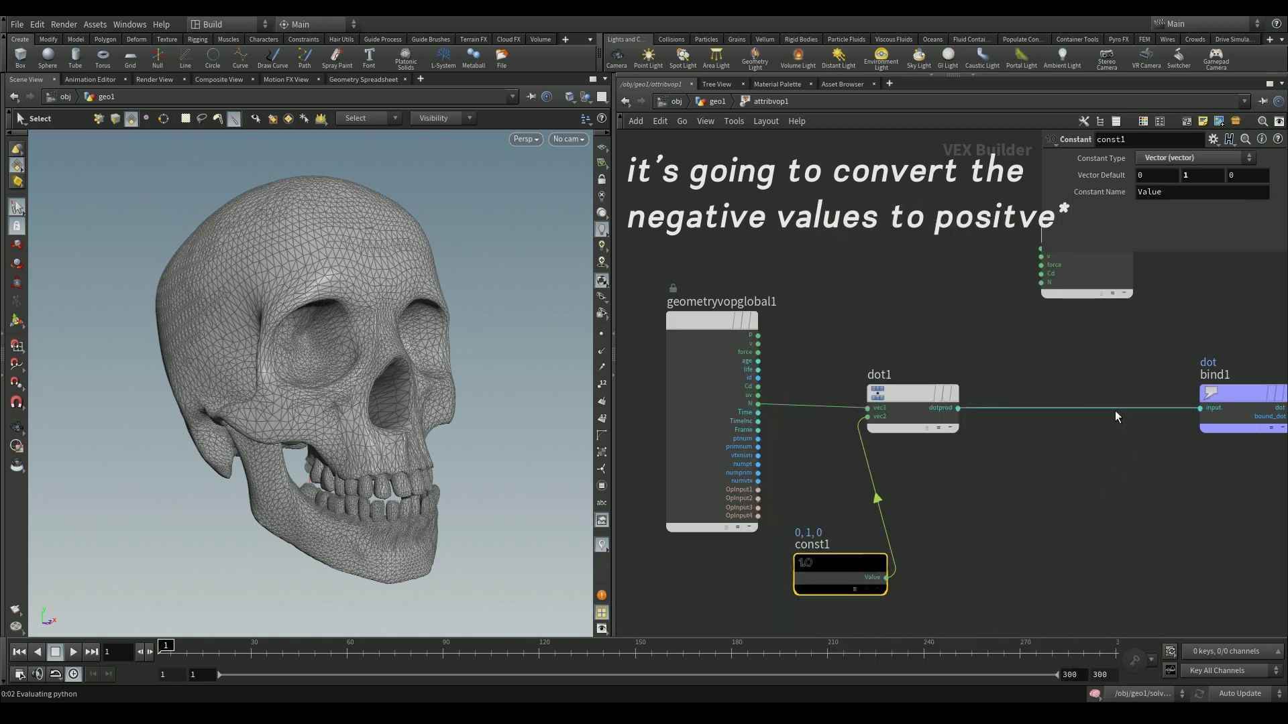
left_click(1115, 411)
key("u")
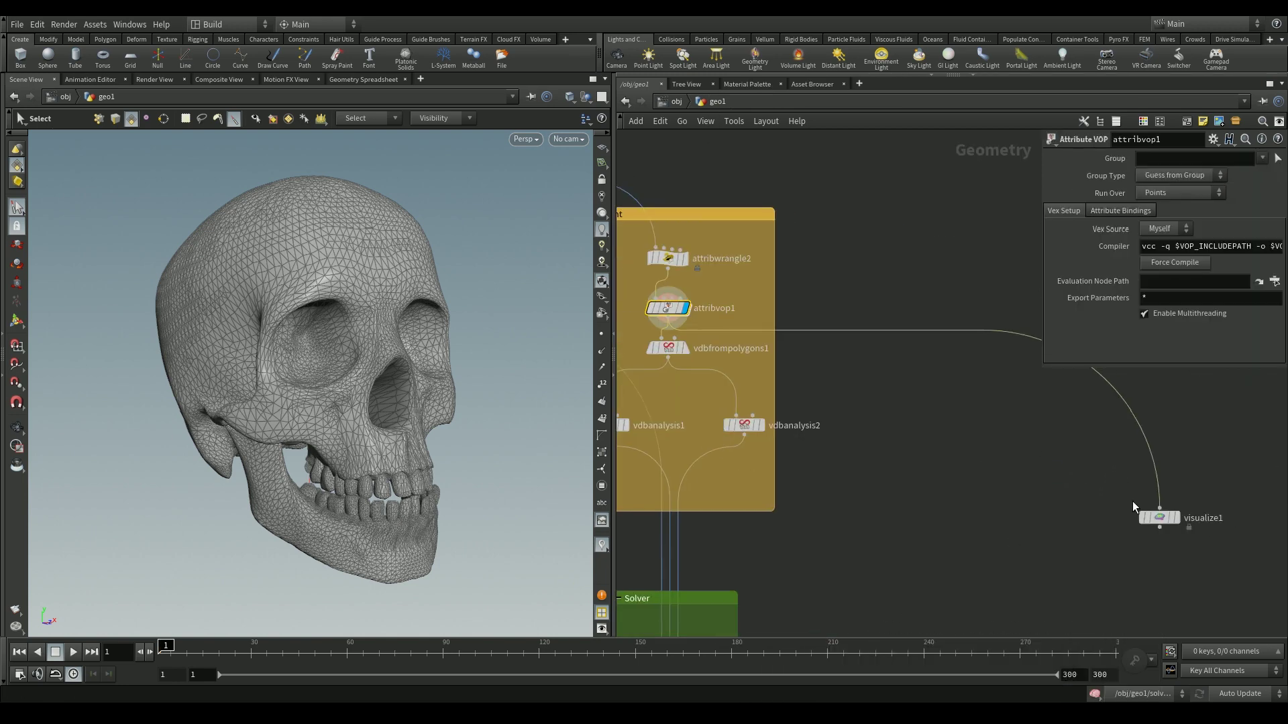
key("Escape")
left_click_drag(436, 355, 400, 342)
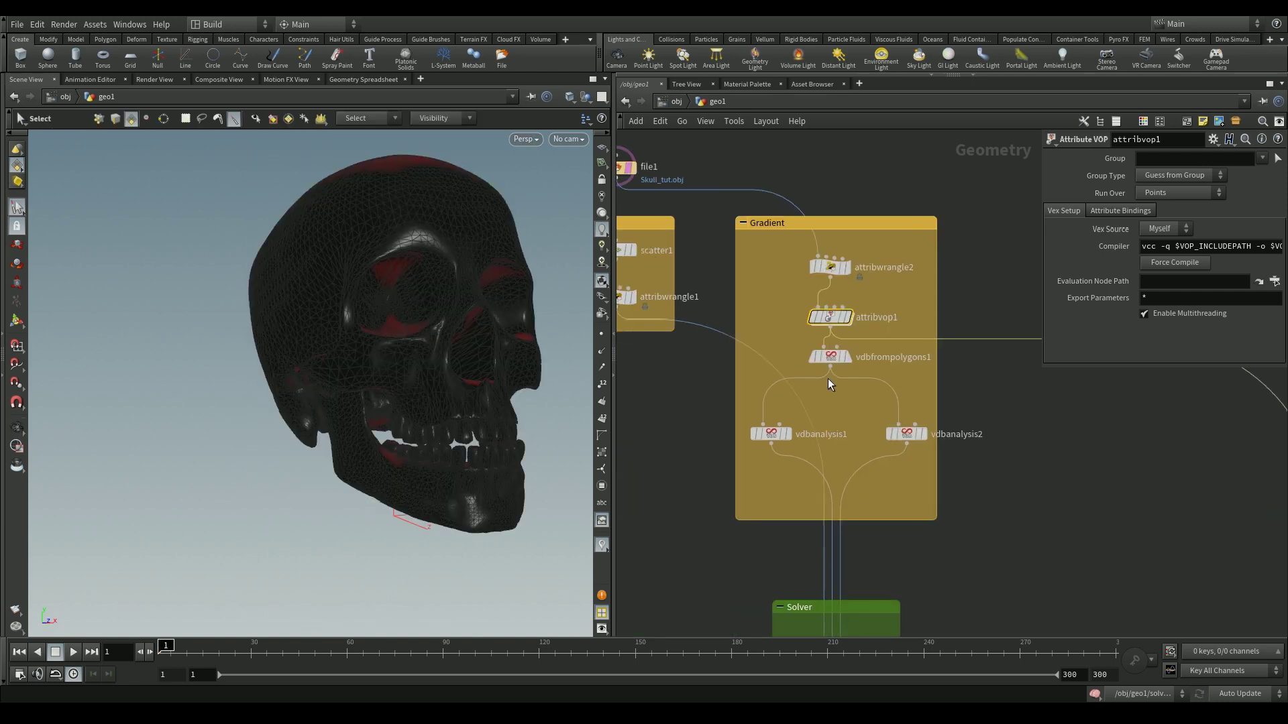
Insert a Volume Wrangle between vdbanalysis1 and the solver input.
key("Tab")
type("volume wrangle")
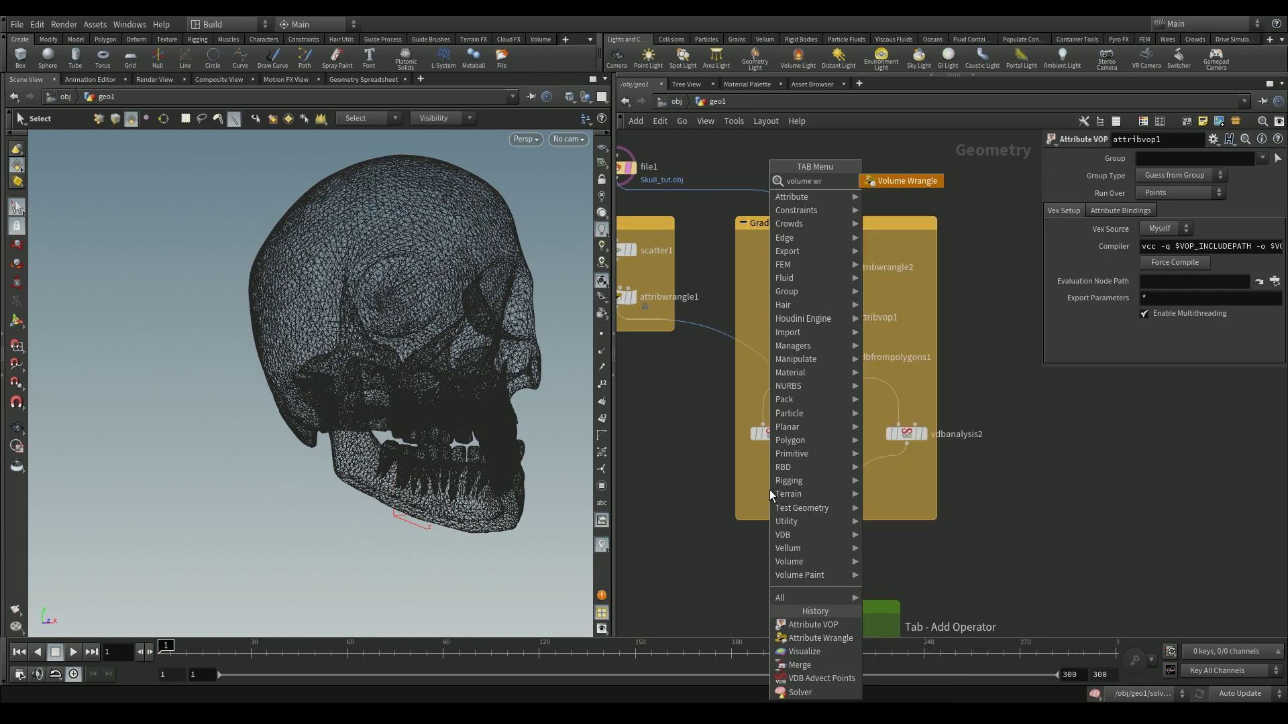
key("Return")
left_click(770, 490)
mouse_move(770, 490)
left_mouse_down()
mouse_move(808, 466)
mouse_move(772, 474)
left_mouse_up()
left_click(1131, 263)
type("@")
key("BackSpace")
type("v@force")
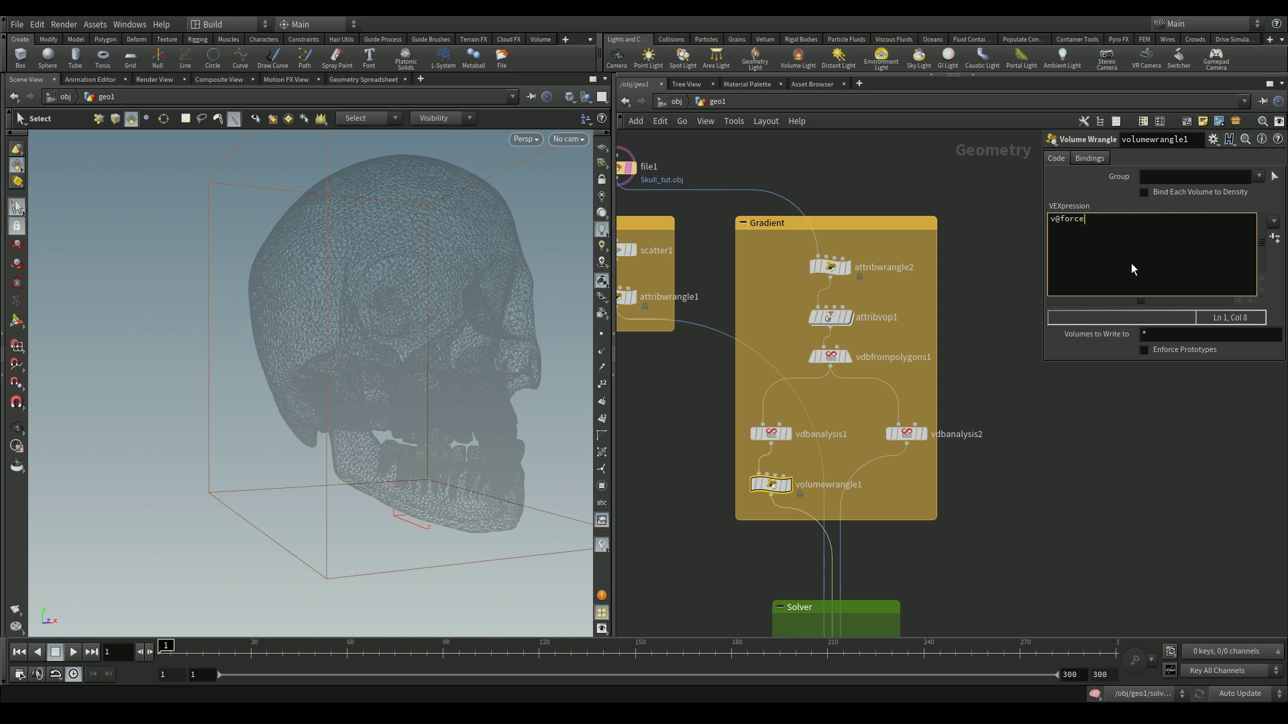
type("=(@force*chf(\"Speed\"))*(@dot*chf(\"")
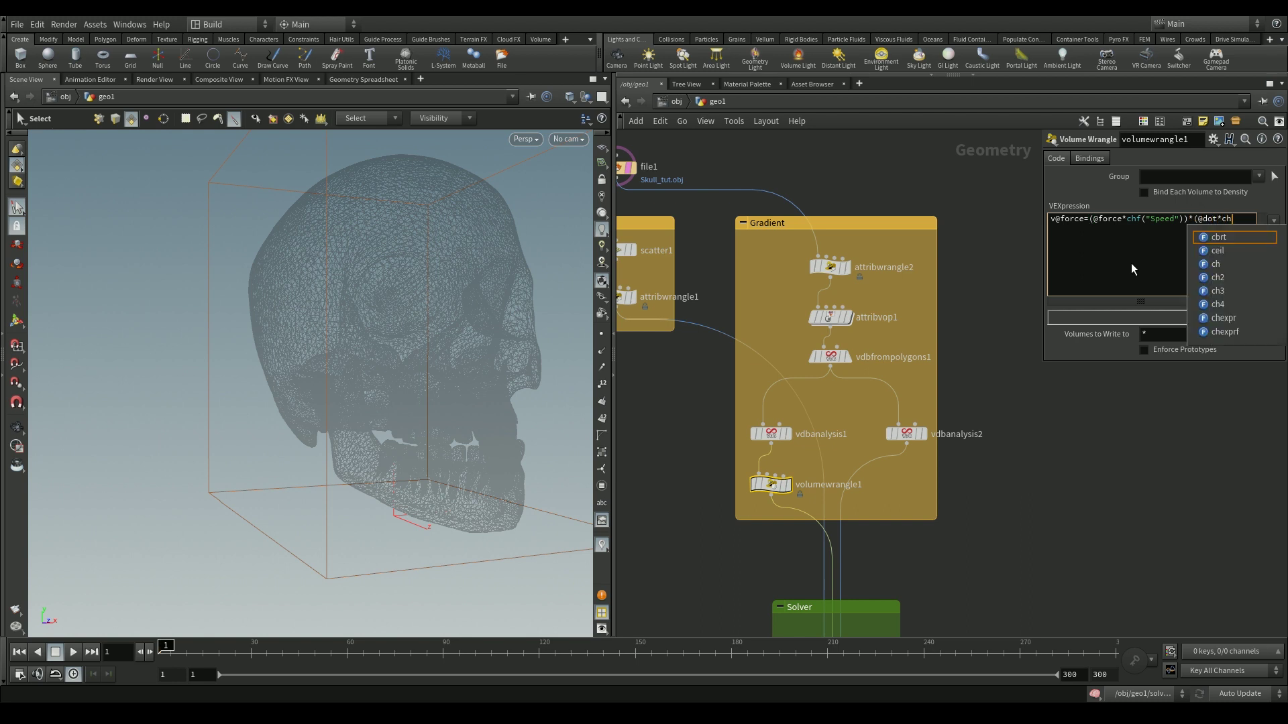
type("Drag\"));")
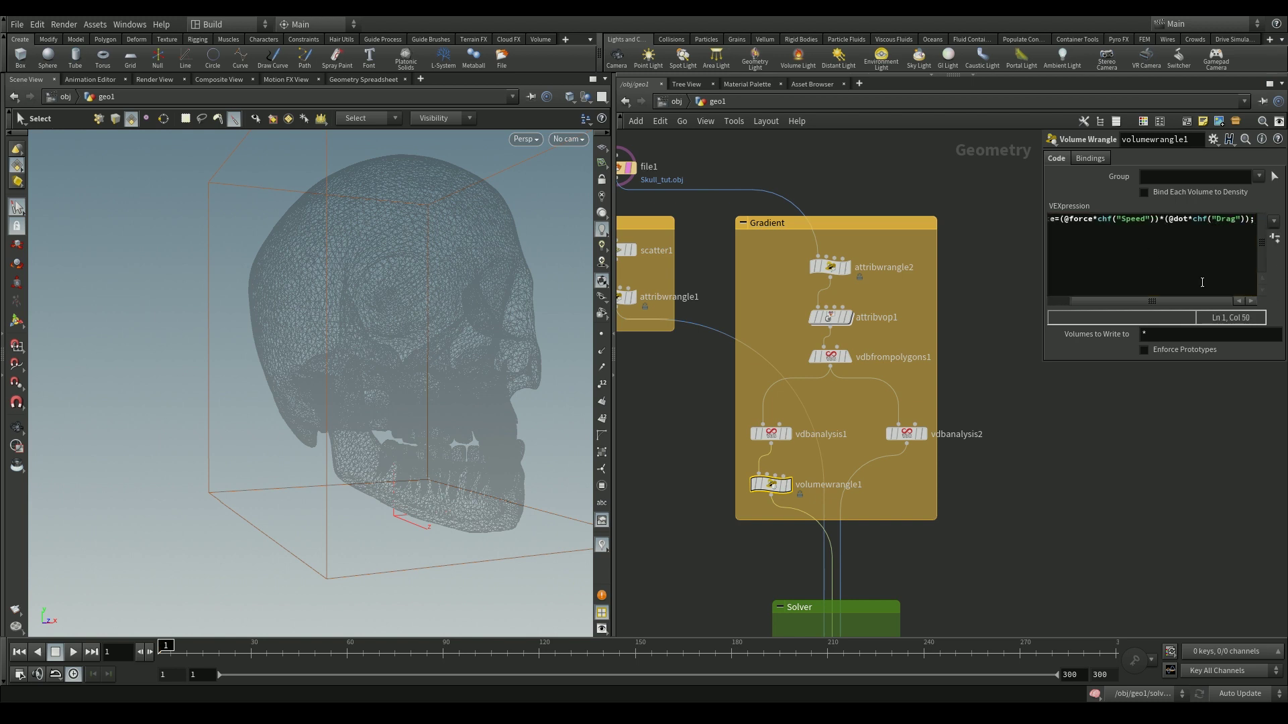
left_click(1274, 240)
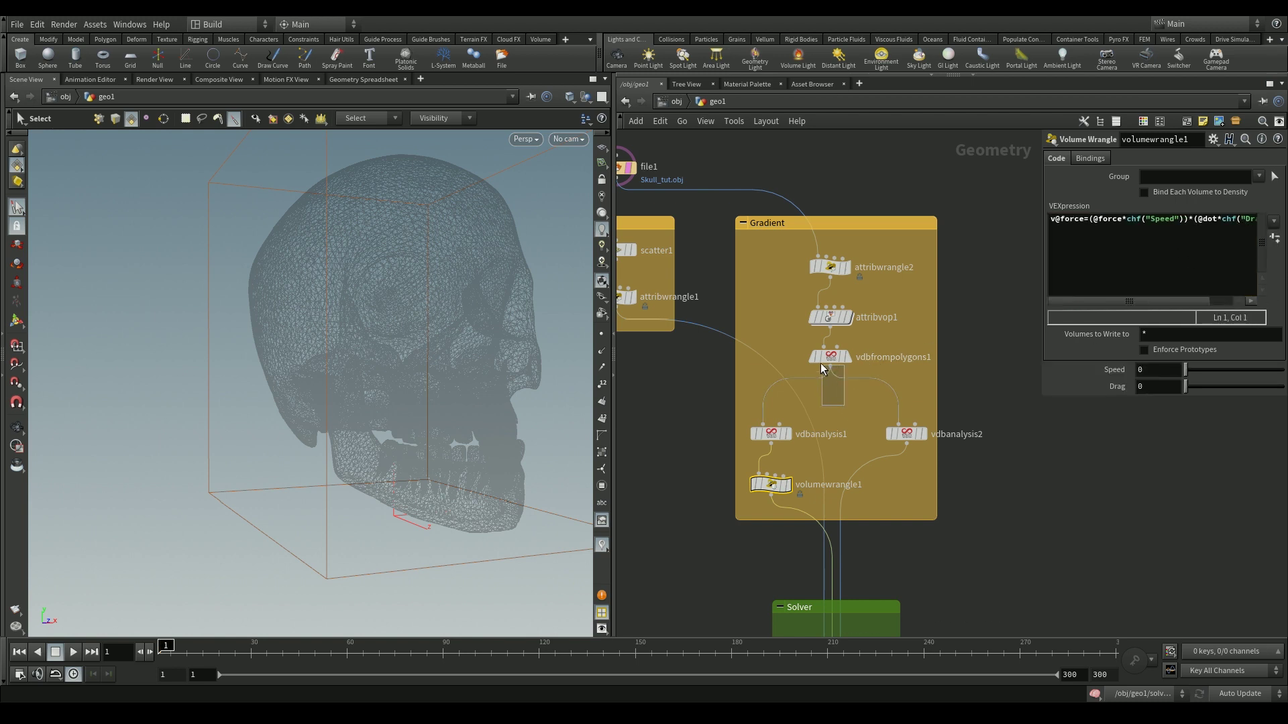
Add another surface attribute entry to vdbfrompolygons1 and assign it the dot point attribute.
left_click(829, 357)
left_click(1067, 322)
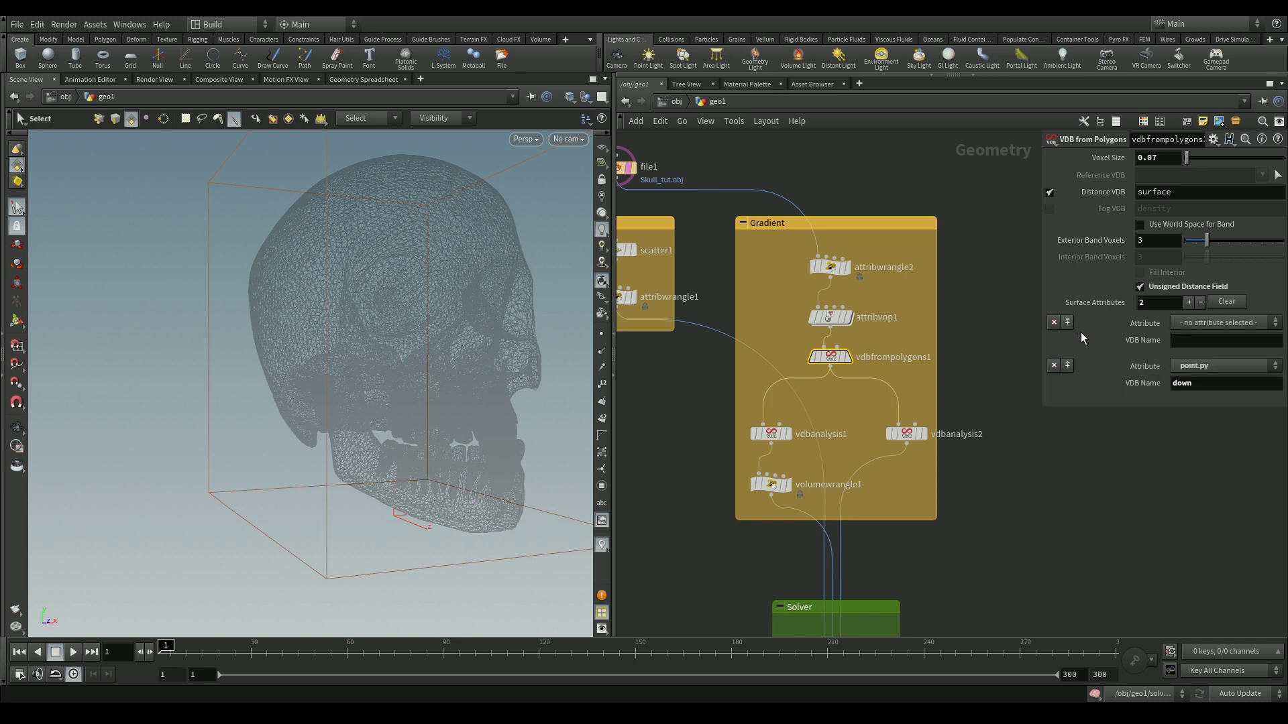
left_click(1203, 323)
left_click(1185, 377)
Review the expression on volumewrangle1 and set Speed to 0.719 and Drag to 0.521.
left_click(772, 484)
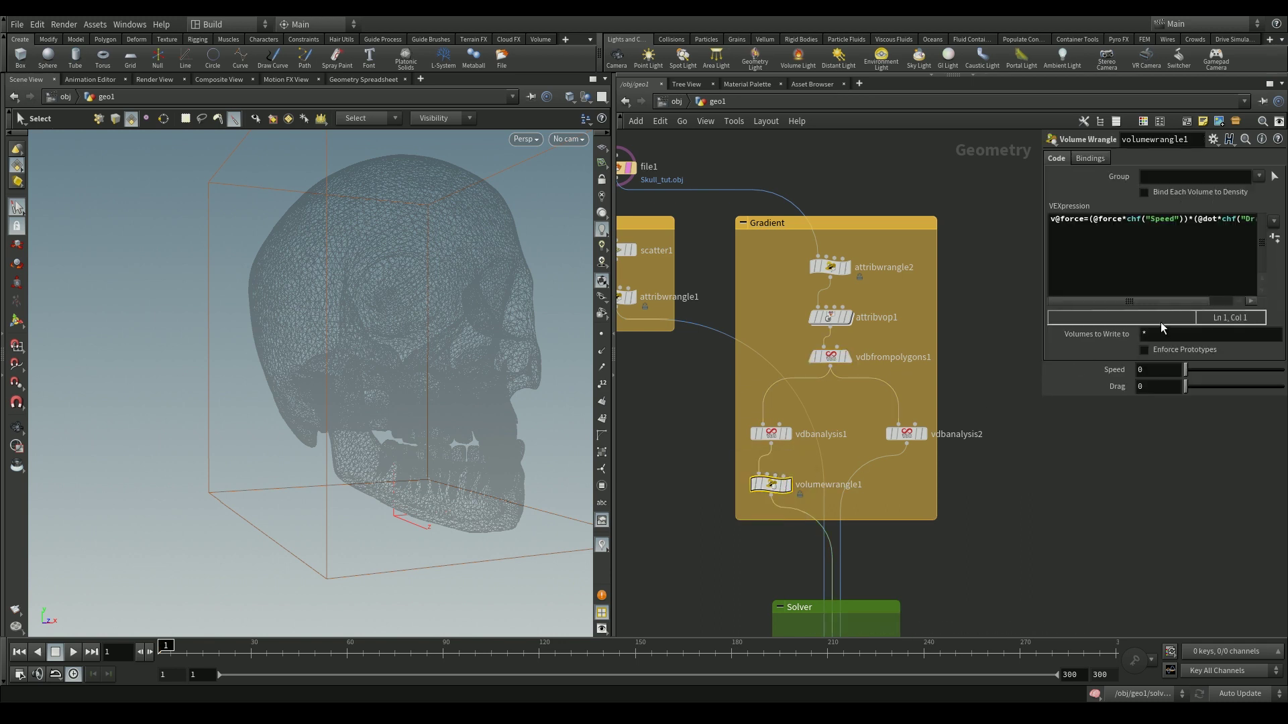
key("Right")
key("Right")
key("Right")
key("Right")
key("Right")
key("Right")
key("Right")
key("Right")
left_click_drag(1186, 370, 1237, 387)
Display solver1 and play the simulation with the new force field.
middle_click_drag(1007, 585, 1062, 479)
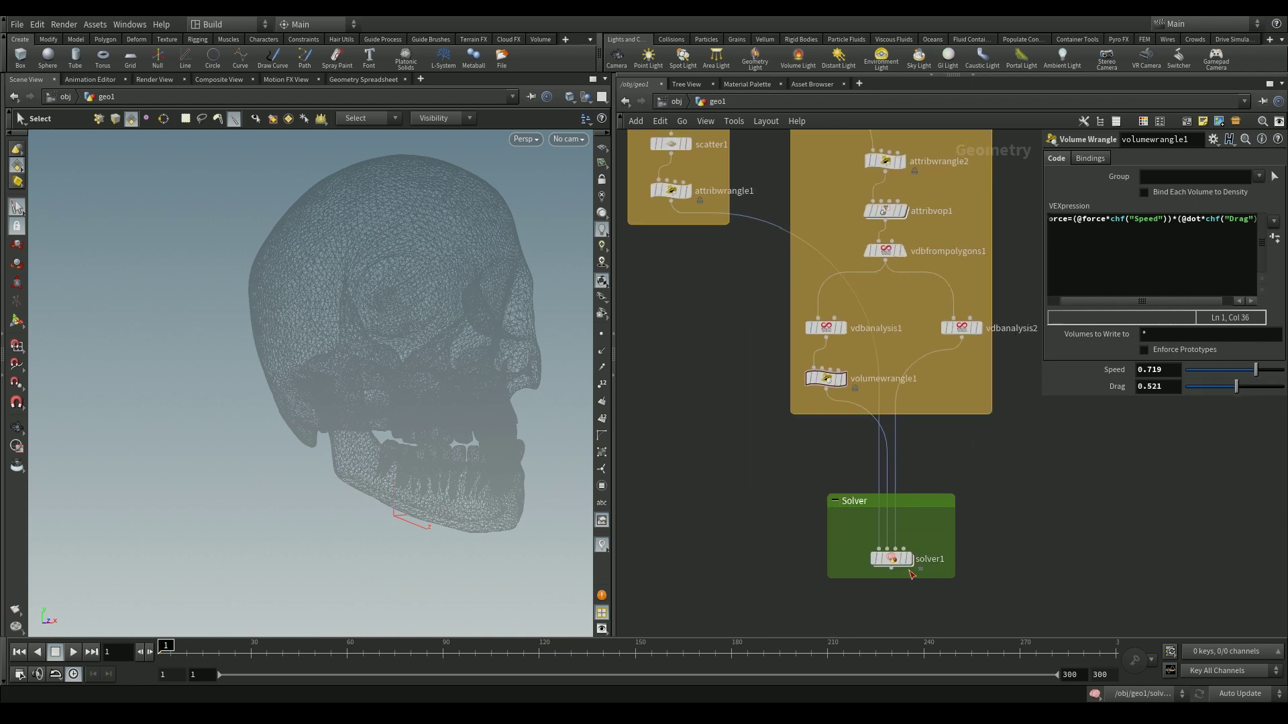
left_click(910, 561)
left_click_drag(498, 354, 344, 525, "alt")
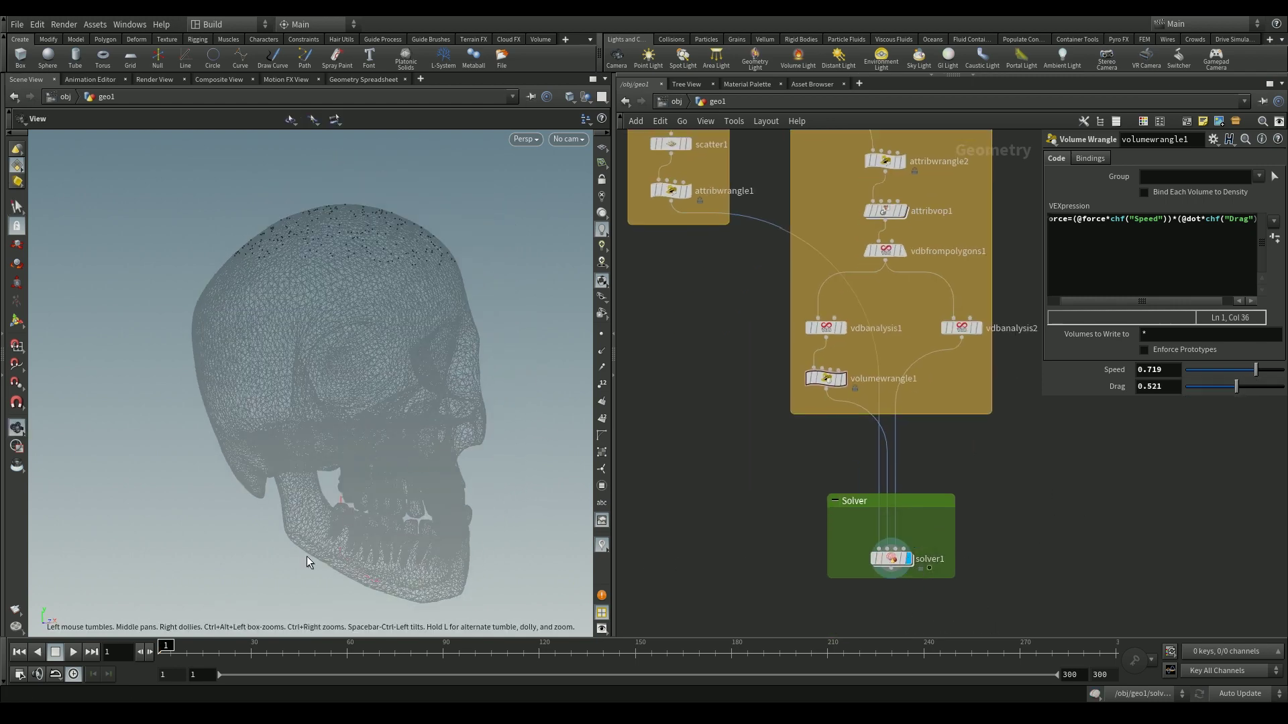
left_click(74, 652)
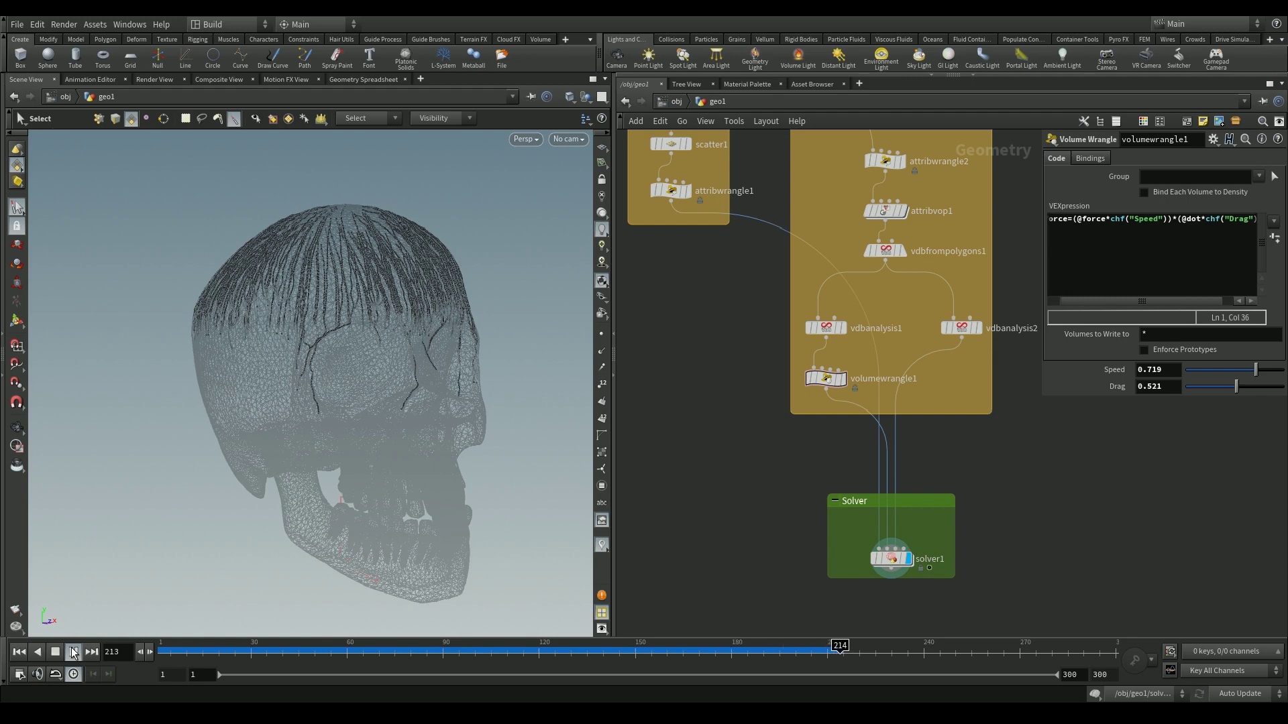
Inspect the point trails from the front and side of the skull at frame 271.
key("Escape")
left_click_drag(228, 390, 368, 408)
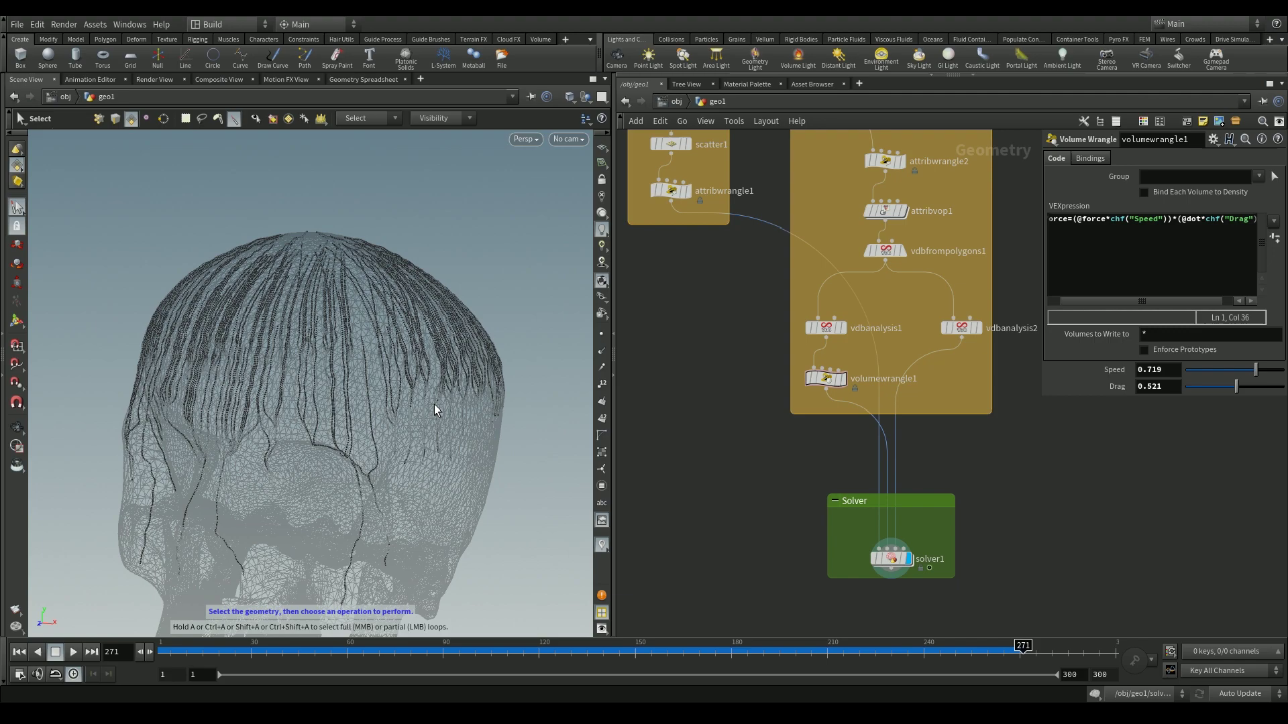
scroll(261, 472, "up", 3)
scroll(261, 472, "down", 3)
left_click_drag(431, 437, 360, 331)
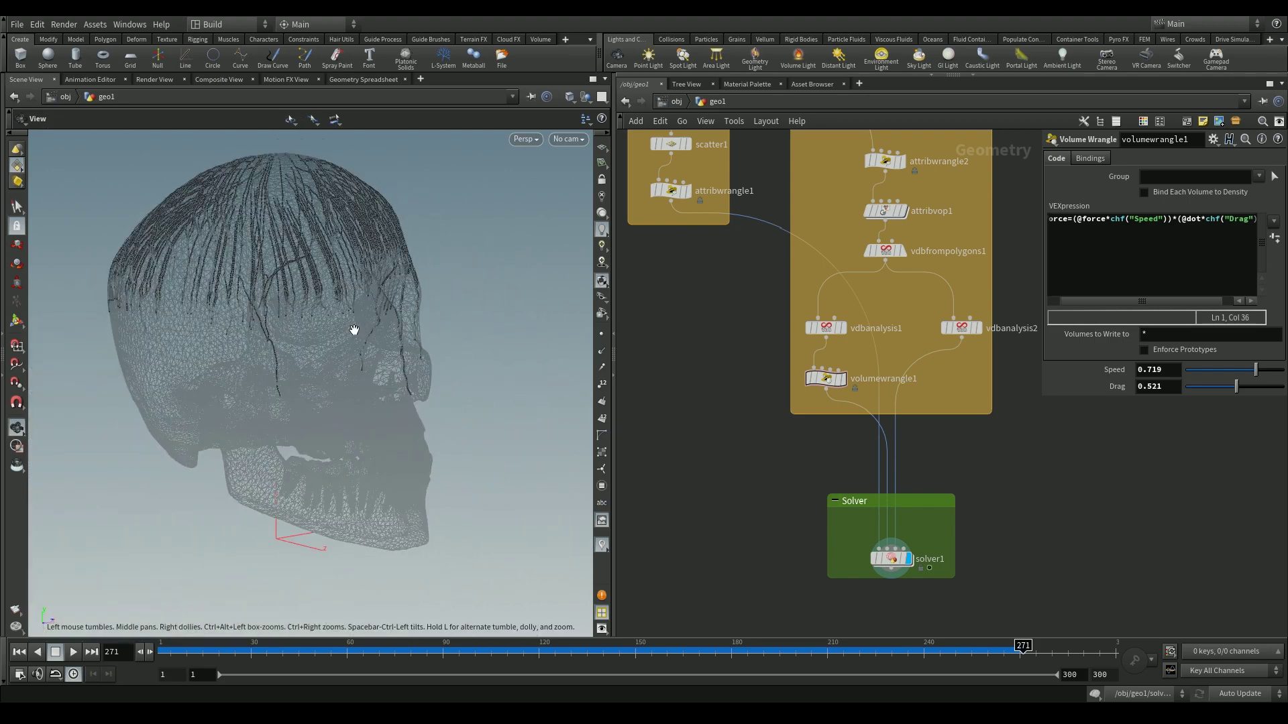
key("s")
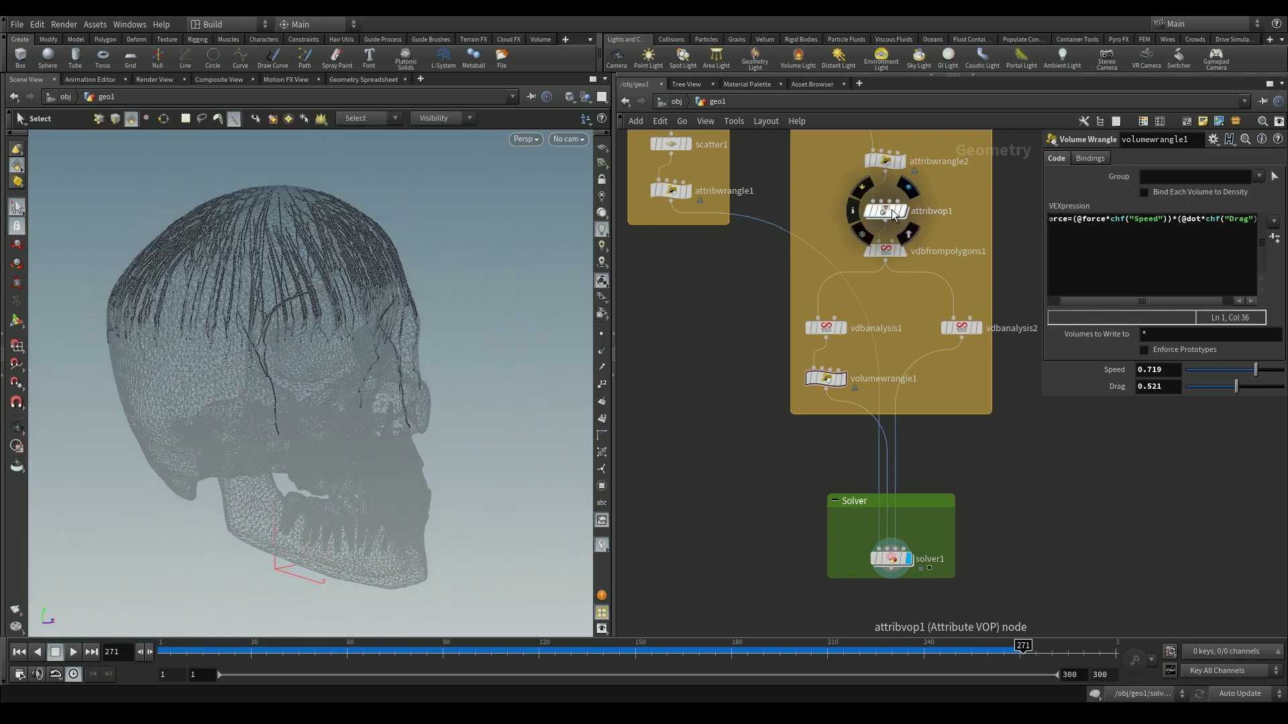
Inside attribvop1, insert a Subtract node on the connection between abs1 and the dot bind node.
double_click(886, 212)
key("Tab")
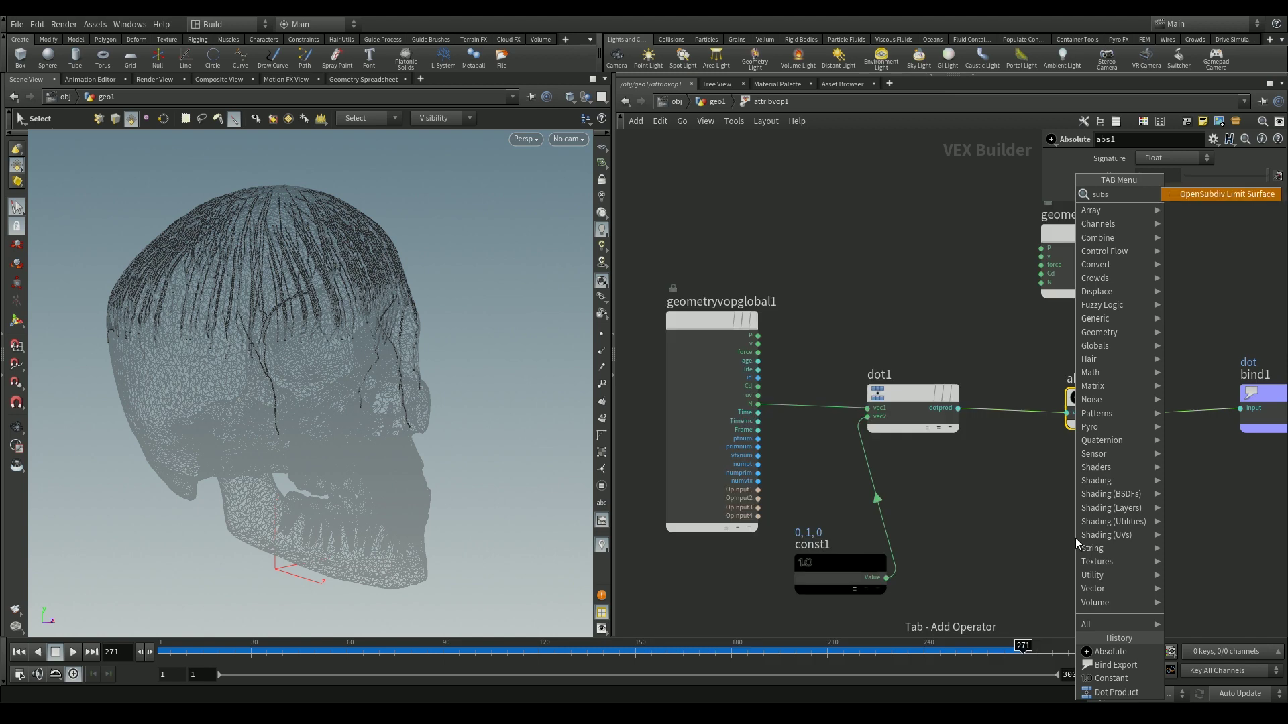
key("Return")
left_click(1076, 543)
scroll(1176, 502, "down", 2)
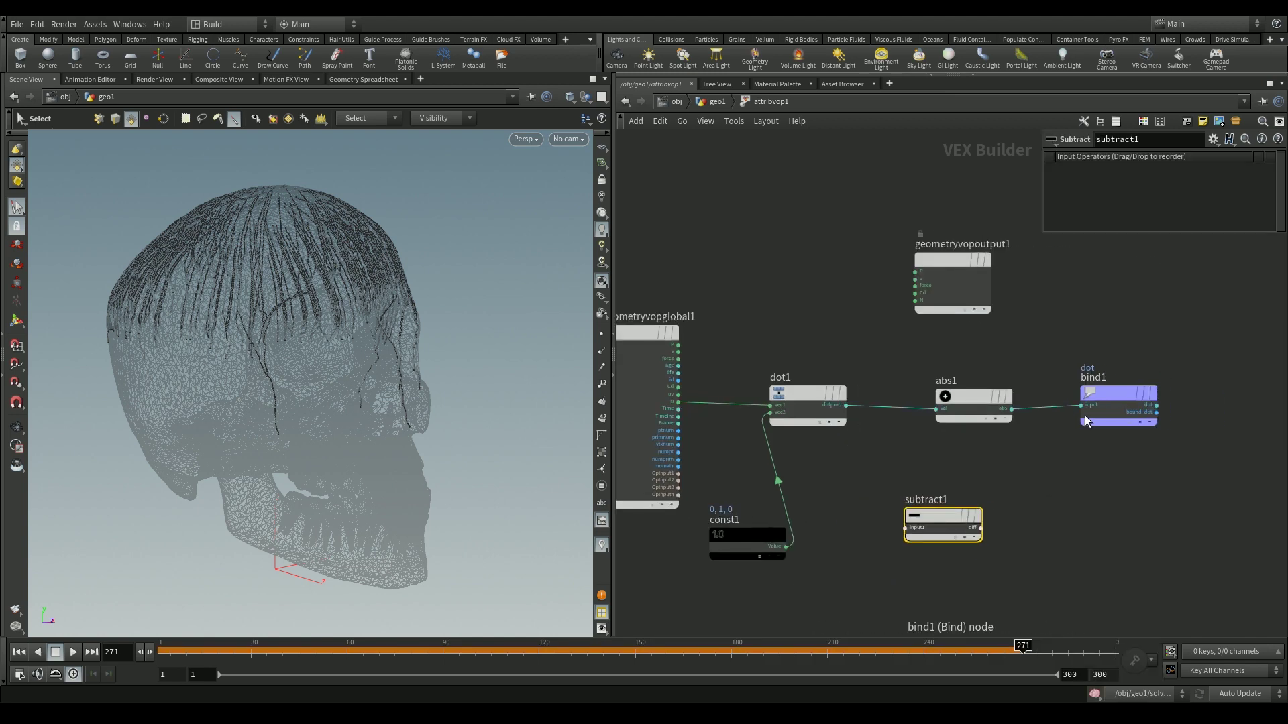
left_click_drag(1113, 396, 1183, 395)
left_click_drag(942, 523, 1105, 407)
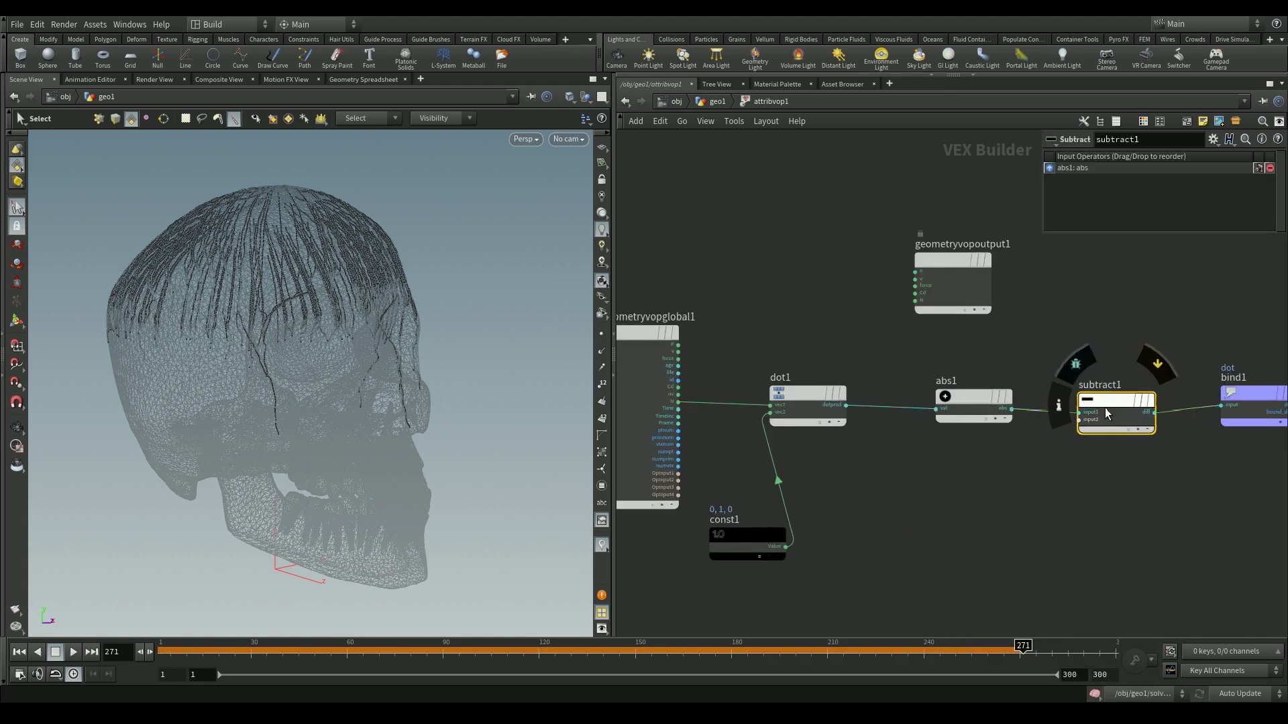
Add a float Constant, feed it into subtract1's first input, set its default value, and return to the geo1 network.
key("Tab")
type("cons")
key("Return")
left_click(1028, 527)
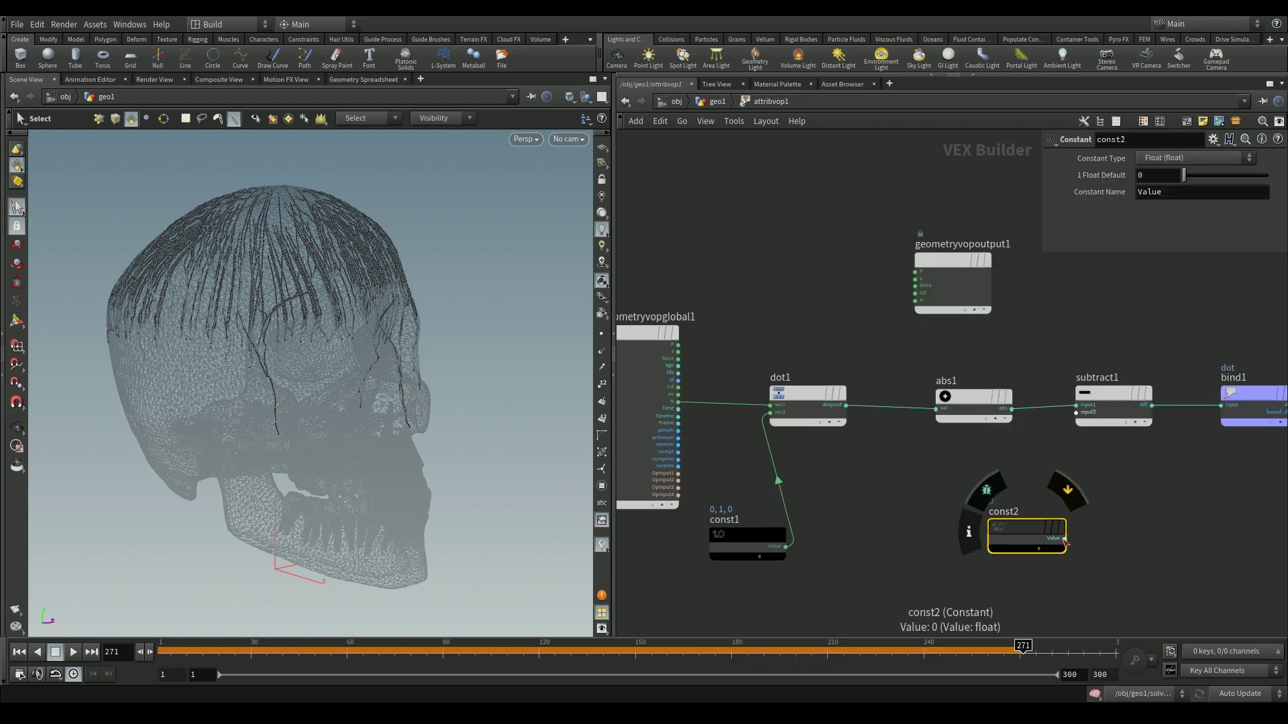
left_click(1064, 539)
left_click(1075, 406)
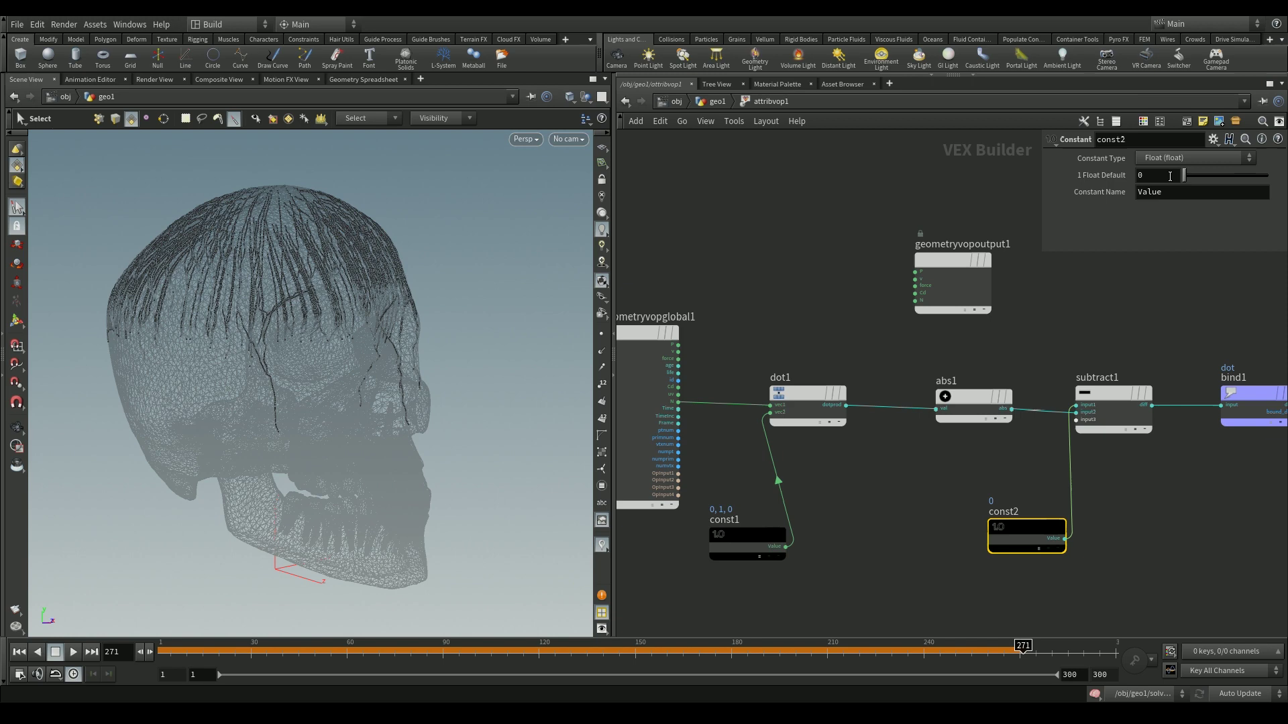
key("Return")
left_click(698, 101)
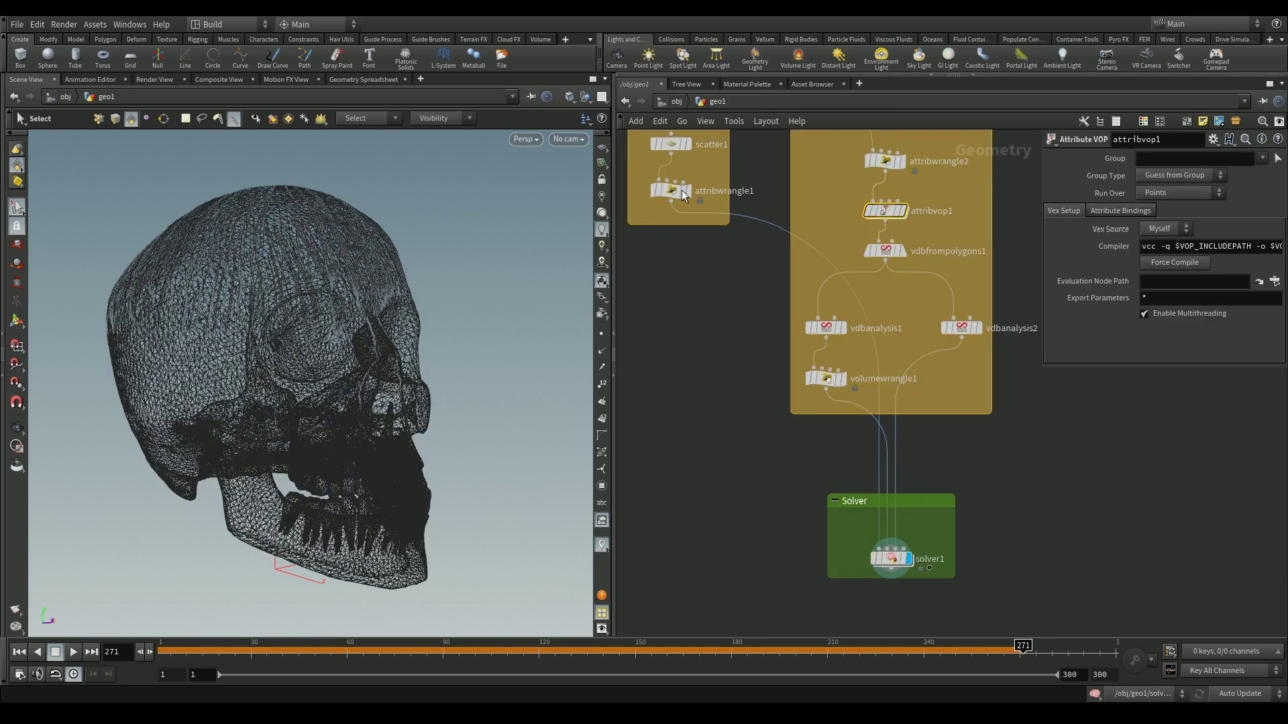
Replay the simulation from its beginning to frame 168 and inspect the point trails on the skull.
left_click(181, 654)
left_click(74, 652)
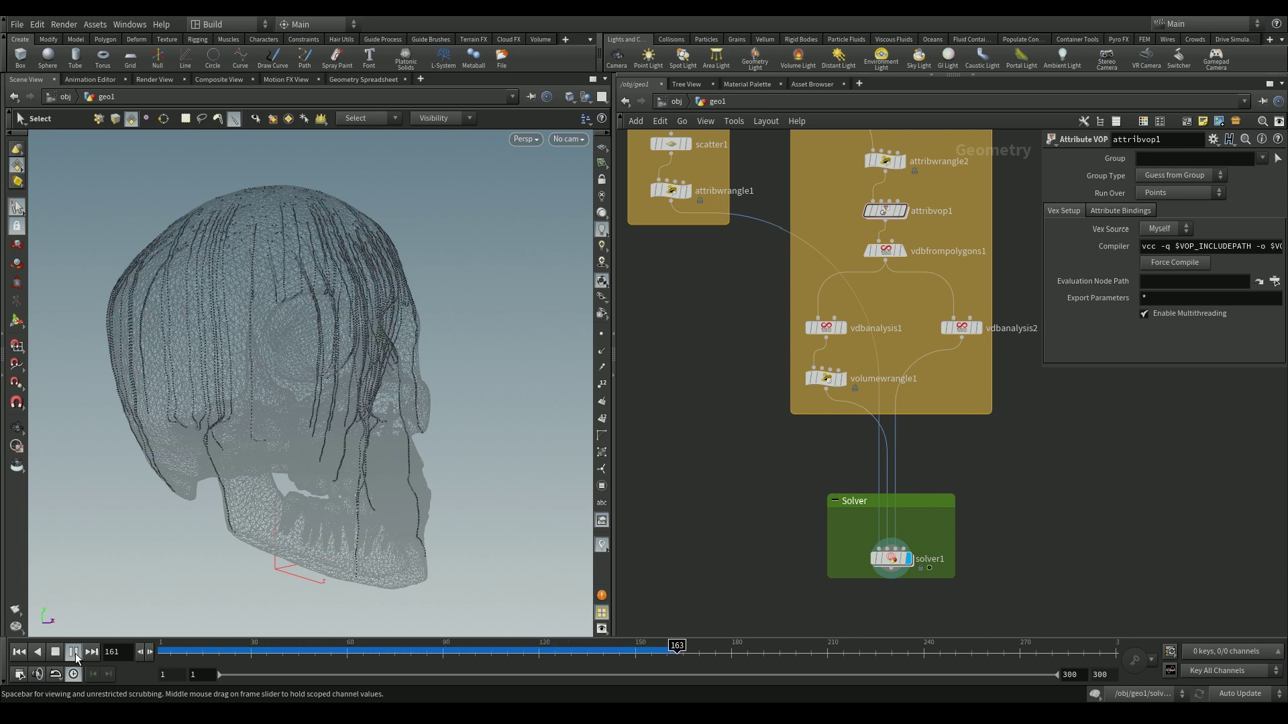
left_click_drag(309, 436, 267, 462, "alt")
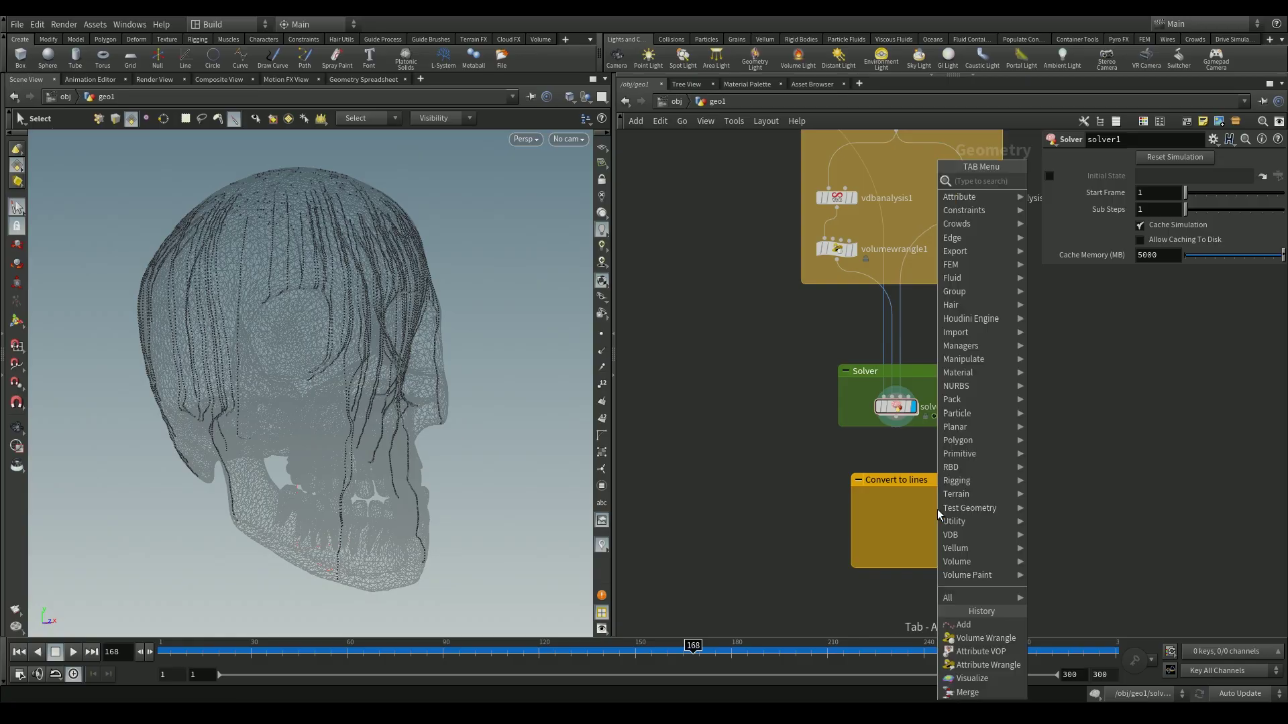
Add an Add node in the Convert to lines box, connect it to solver1, and display its result.
key("Return")
left_click_drag(937, 509, 898, 520)
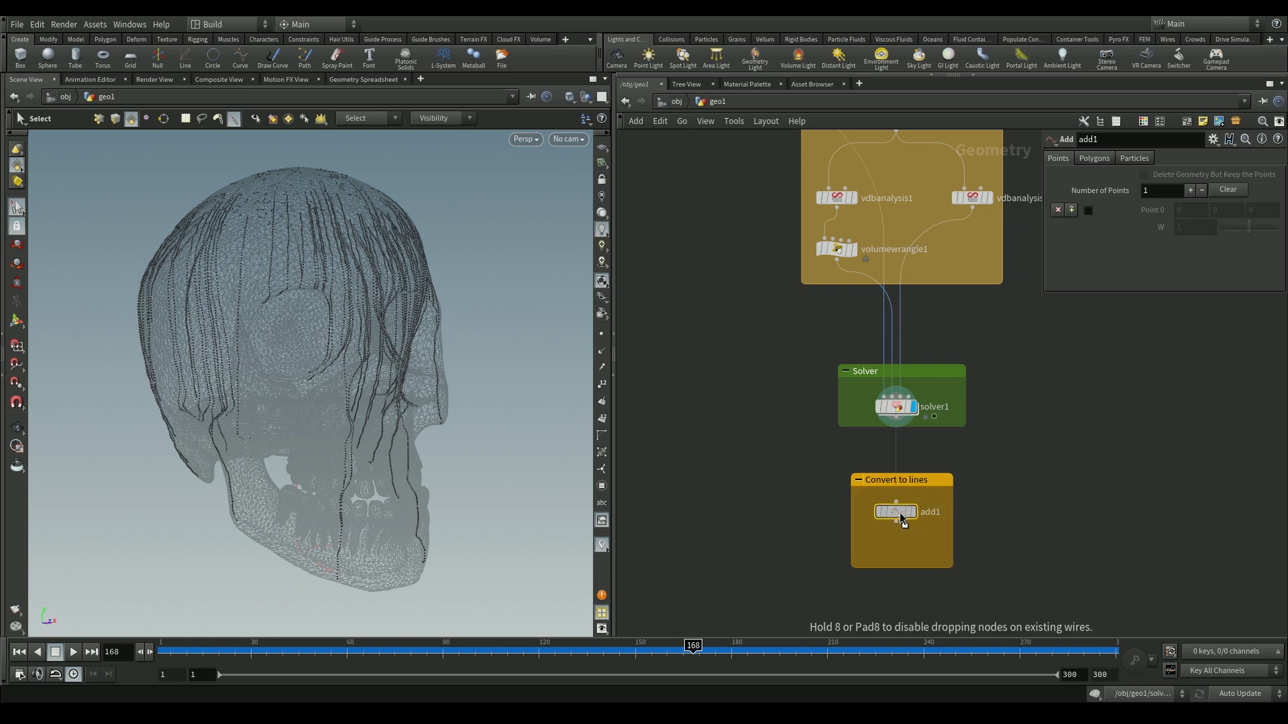
left_click(896, 502)
left_click(898, 433)
left_click(914, 511)
mouse_move(942, 480)
left_mouse_down()
mouse_move(884, 514)
mouse_move(953, 464)
left_mouse_up()
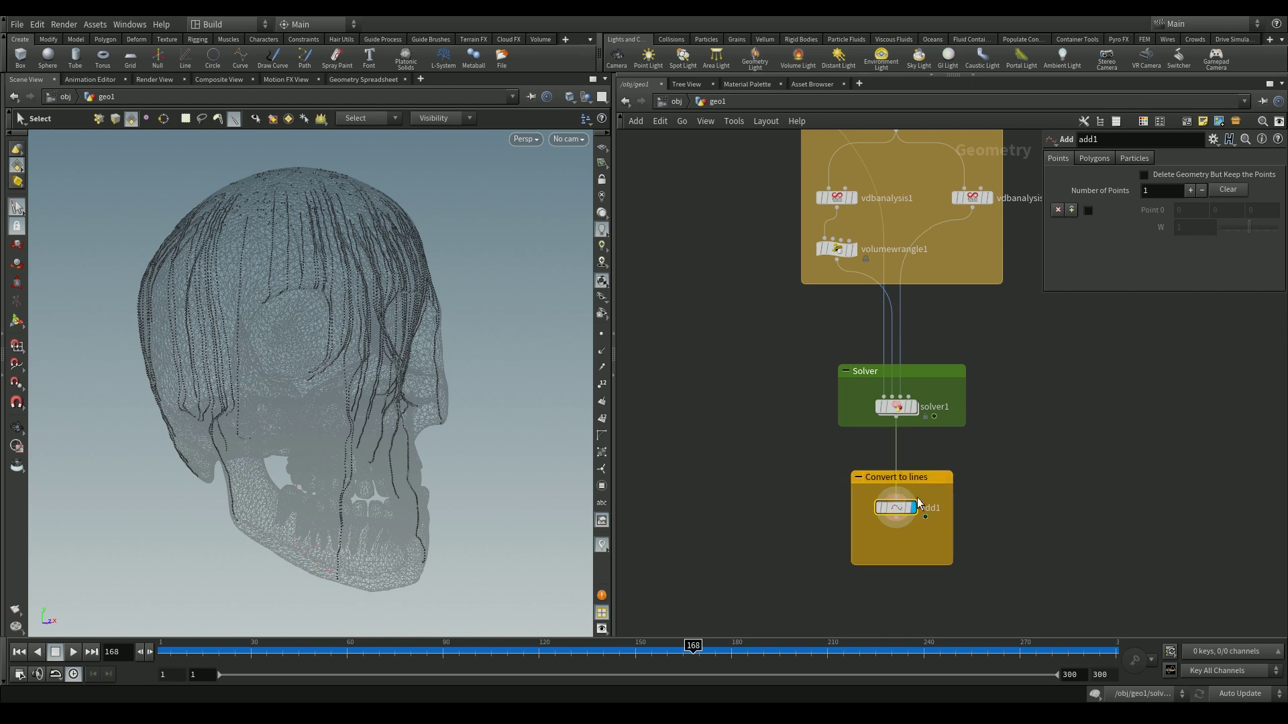
Set add1 to build polygons by group, by the attribute id, and check the id expression on attribwrangle1.
left_click(1093, 159)
left_click(1135, 195)
left_click(1175, 230)
left_click(1172, 294)
left_click(1170, 261)
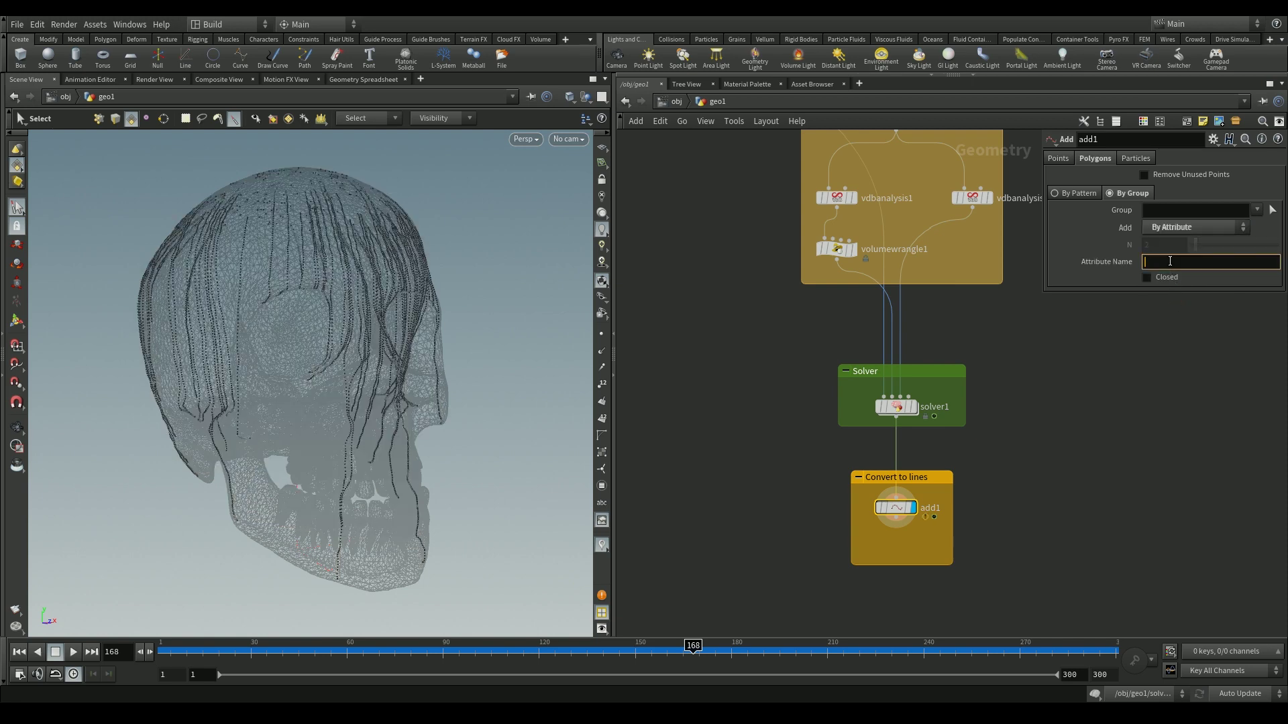
key("Return")
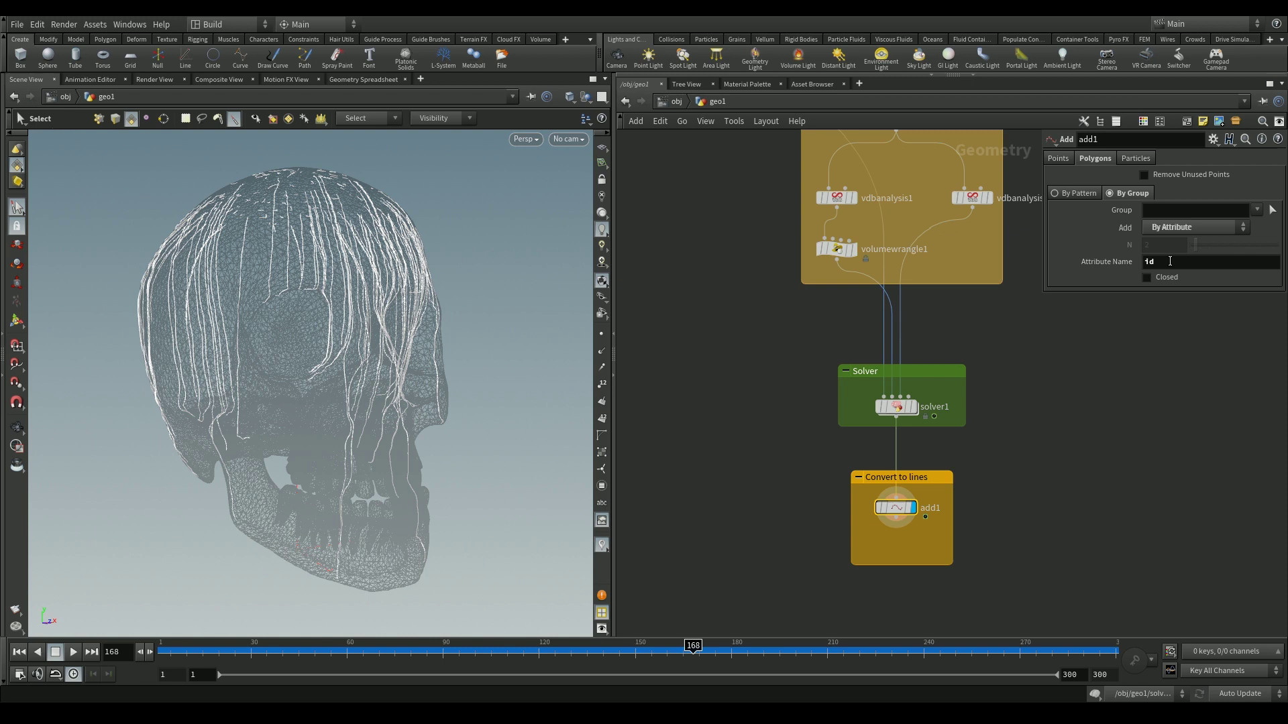
middle_click_drag(1042, 353, 1151, 604)
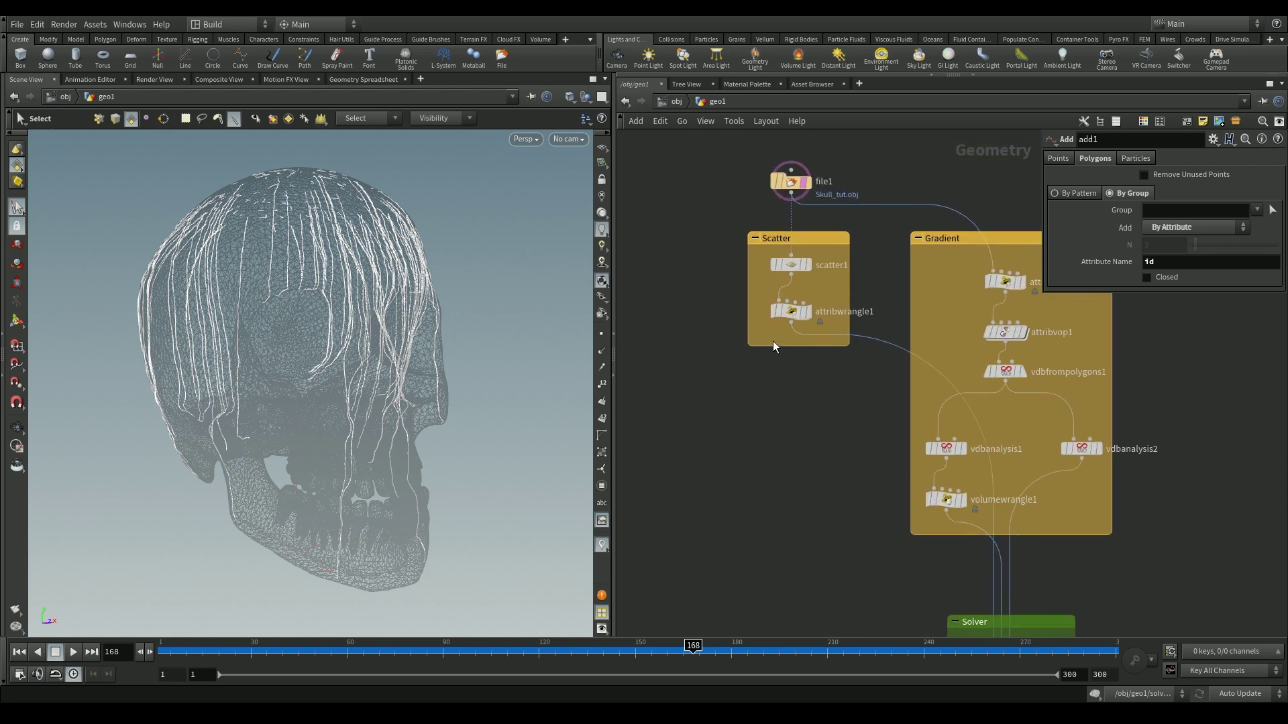
left_click(790, 311)
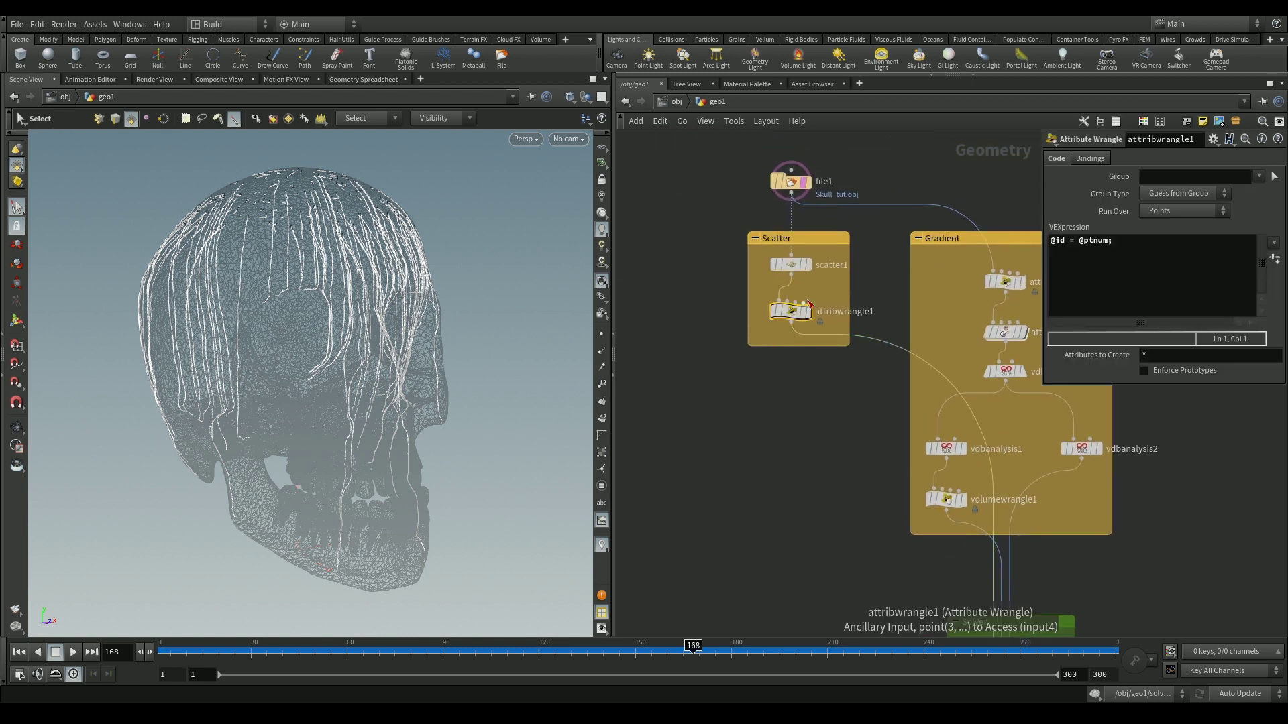
Append a Resample node after add1 in the Convert to lines box and display its result.
middle_click_drag(872, 571, 789, 284)
left_click(939, 471)
key("Escape")
scroll(488, 391, "up", 5)
key("Tab")
left_click(992, 463)
left_click(924, 516)
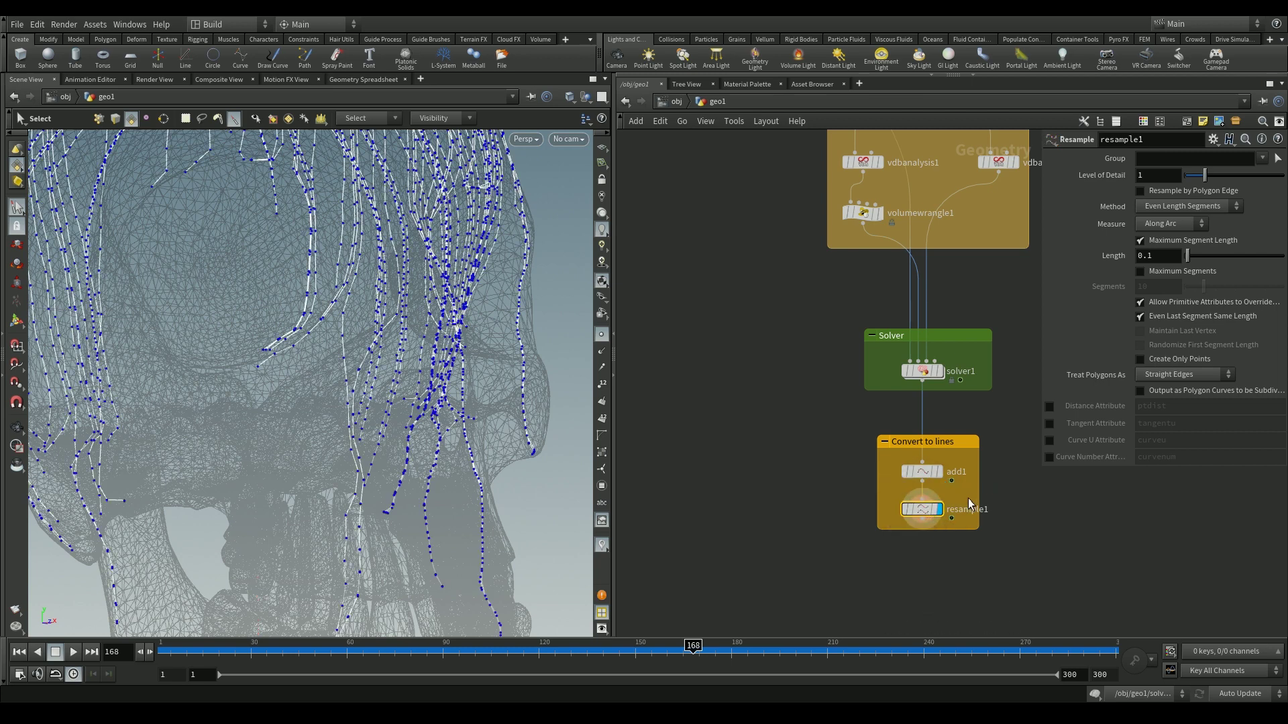
Set resample1's maximum segment length to 0.02 and enable its Curve U attribute, curveu.
left_click(1166, 256)
type("0.01")
key("Return")
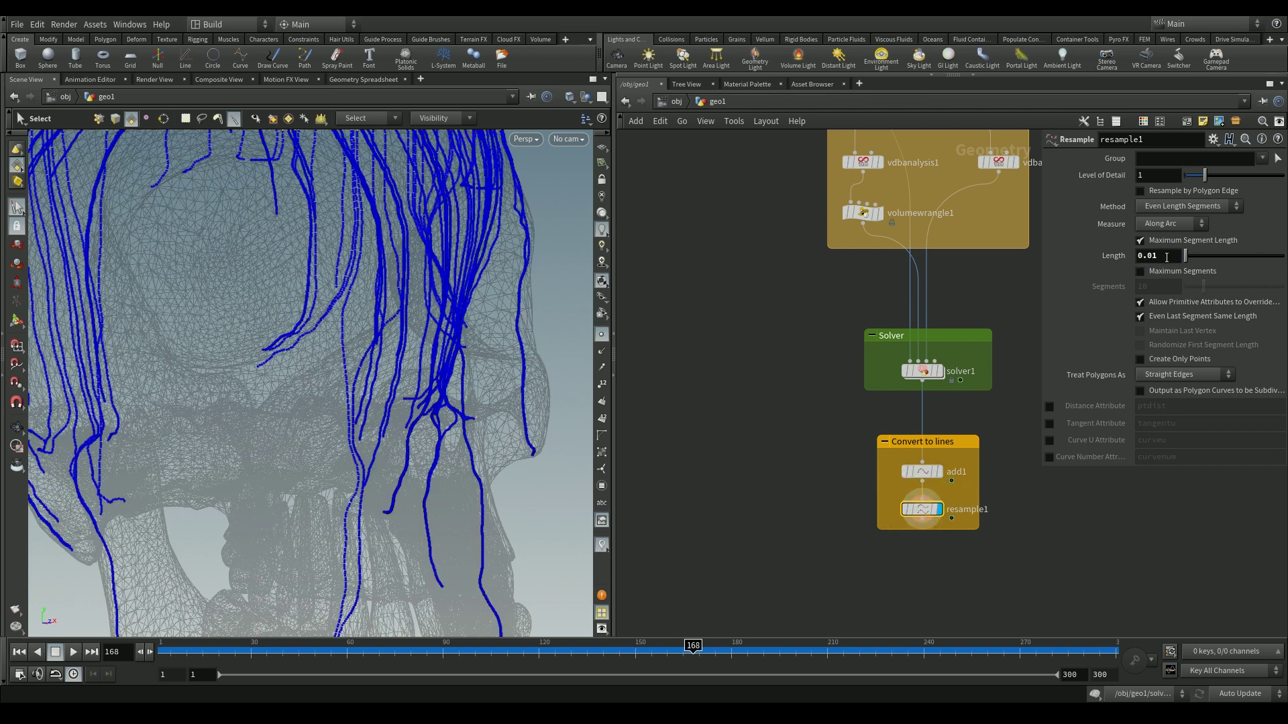
left_click(1049, 441)
left_click(1161, 255)
type("0.02")
key("Return")
left_click_drag(954, 530, 954, 541)
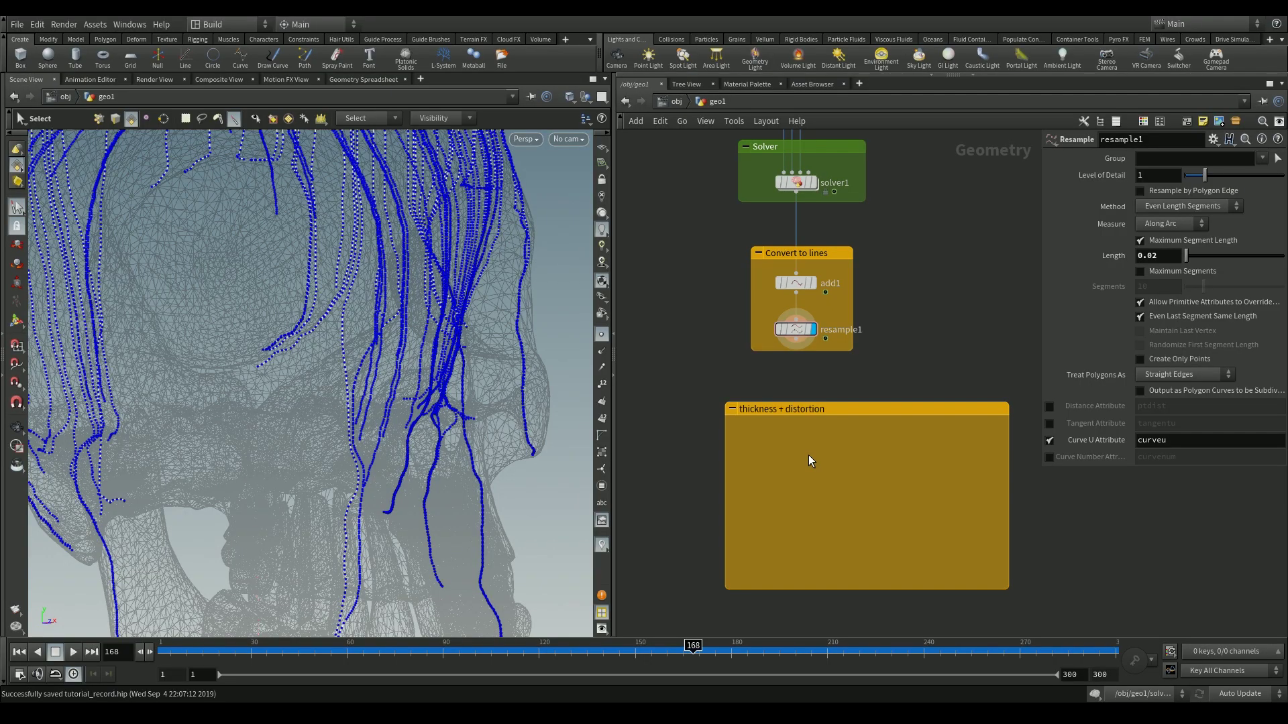
Add an Attribute VOP in the thickness + distortion box and connect it to resample1.
key("Tab")
type("attribvop")
key("Return")
left_click(796, 452)
left_click(796, 339)
left_click(784, 441)
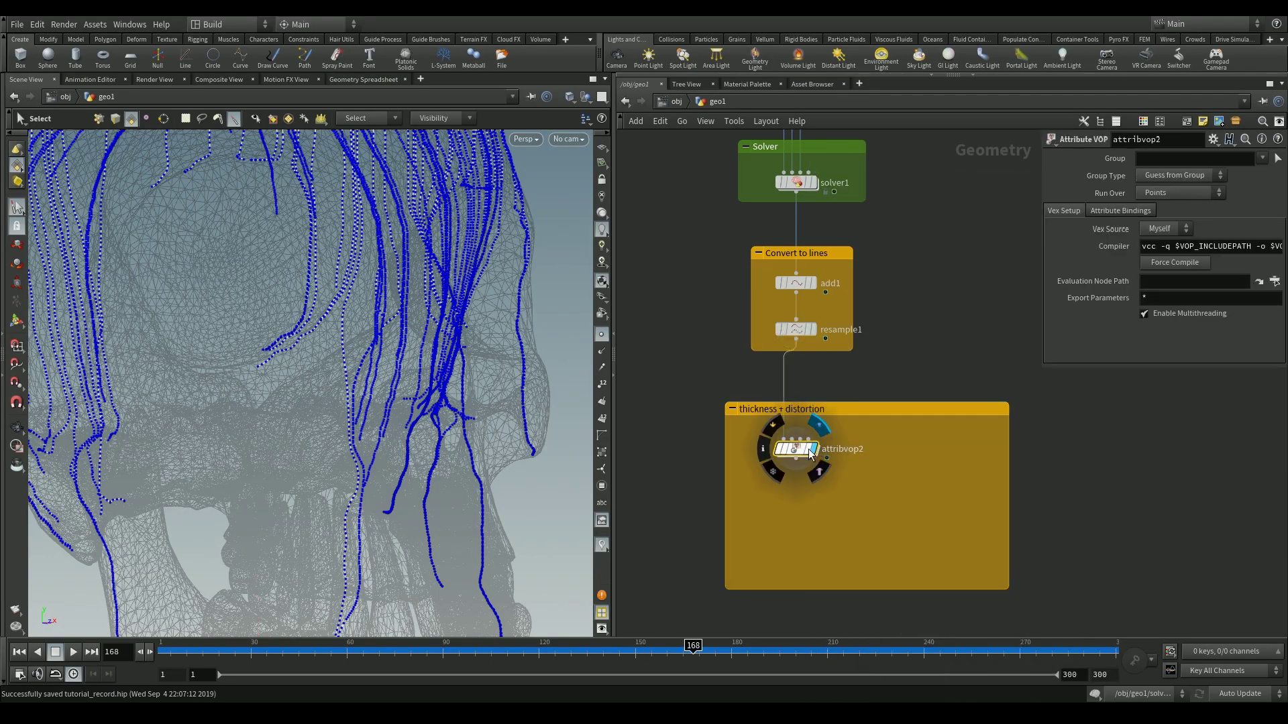
Inside attribvop2, add a Turbulent Noise node and connect the global P to its pos input.
double_click(797, 449)
left_click_drag(796, 331, 638, 256)
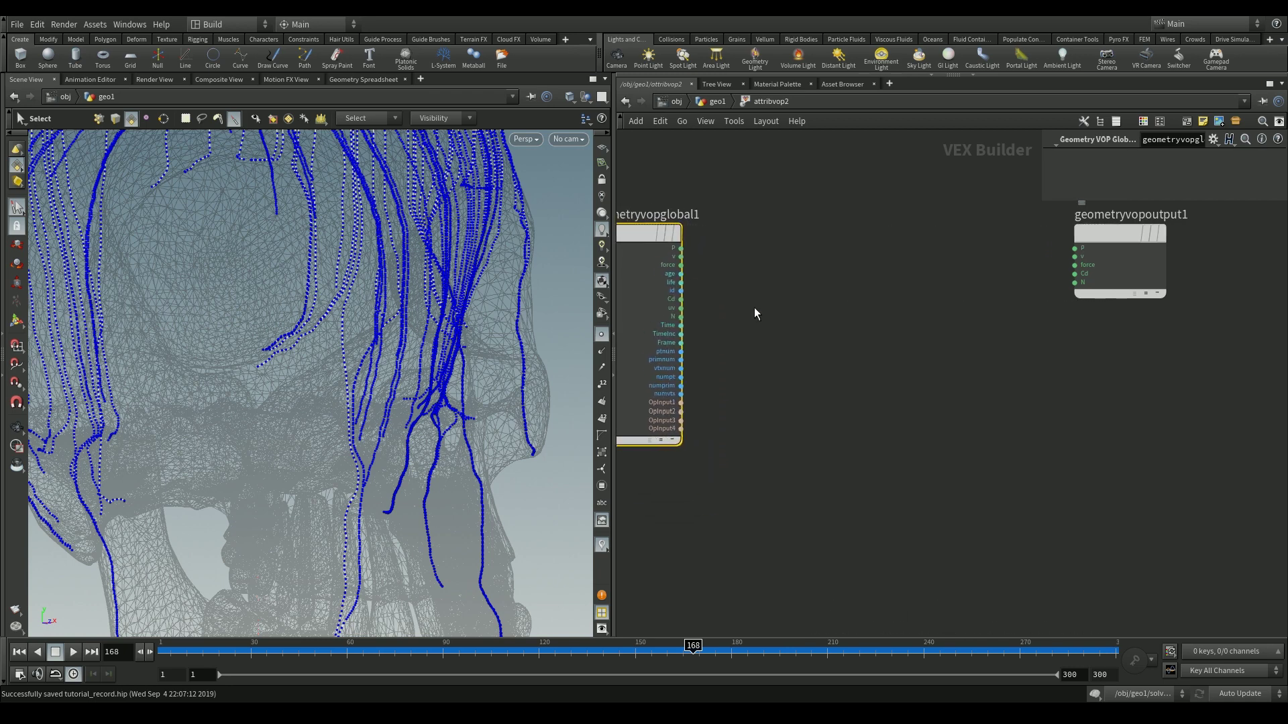
key("Tab")
type("turb")
key("Return")
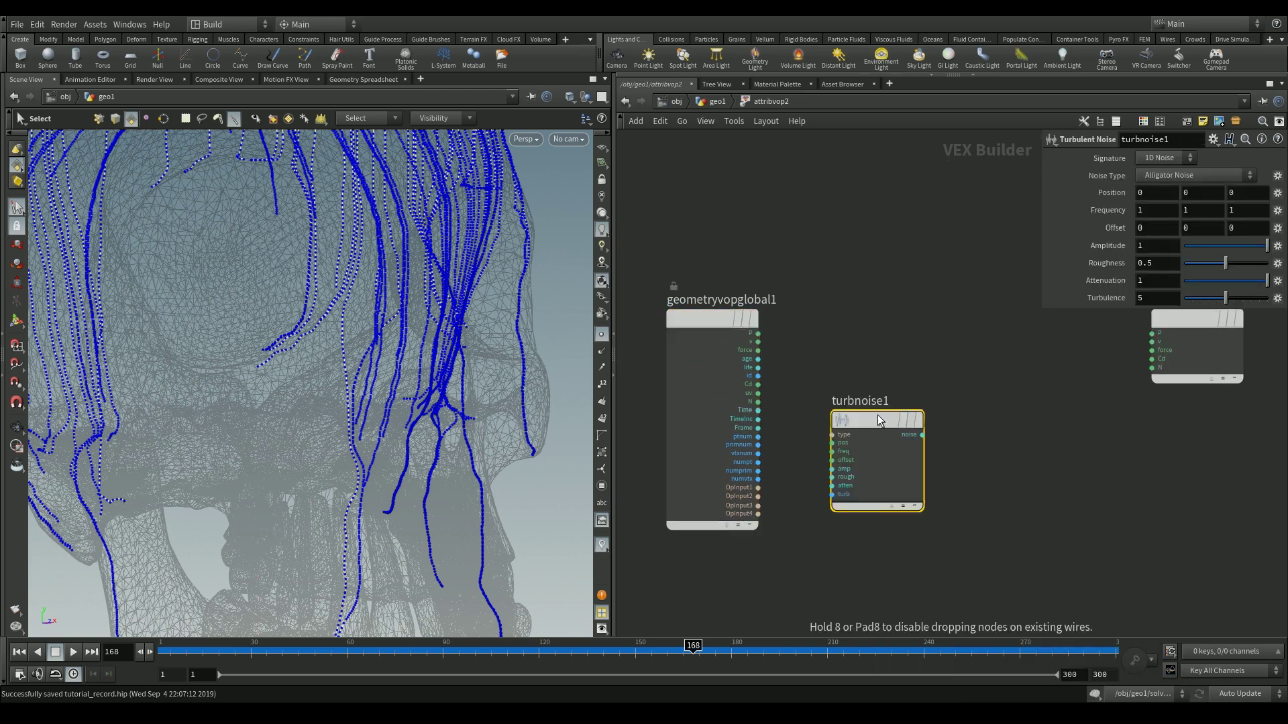
left_click(893, 325)
left_click(758, 333)
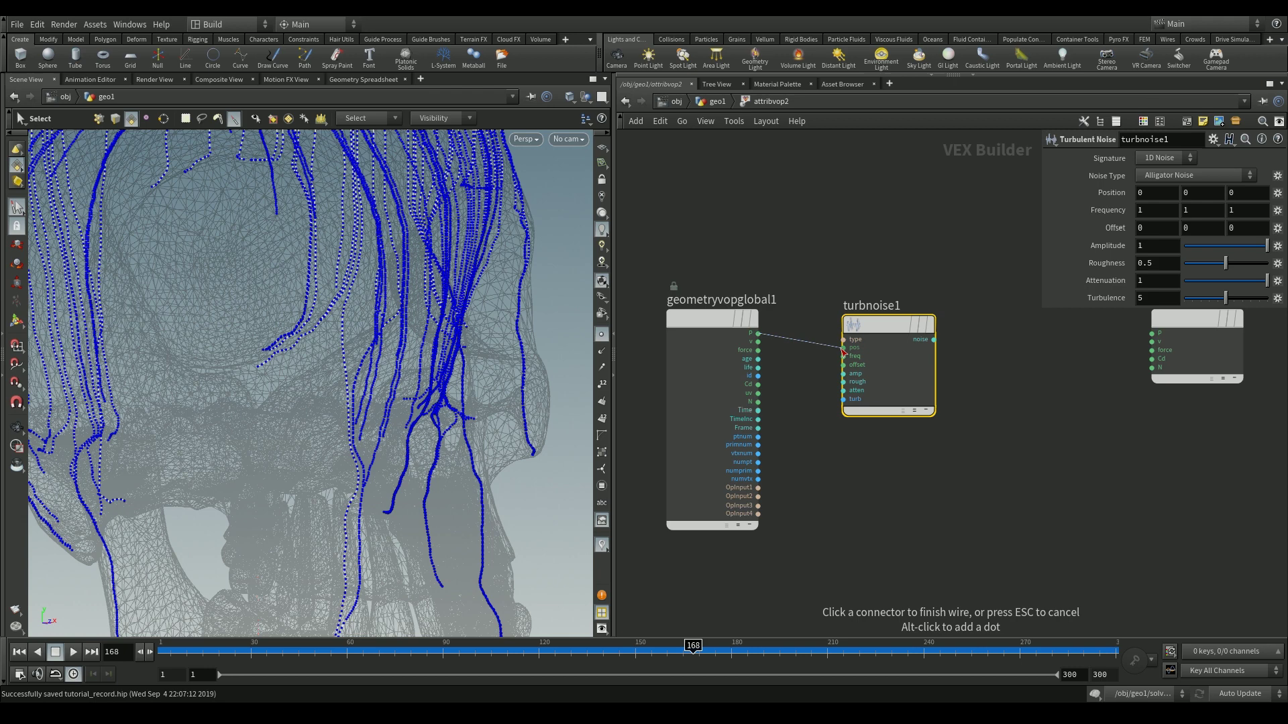
left_click(843, 348)
Set turbnoise1 to 3D Noise with Original Perlin Noise and a frequency of 0.4, 0.4, 0.4.
left_click(1151, 186)
left_click(1181, 175)
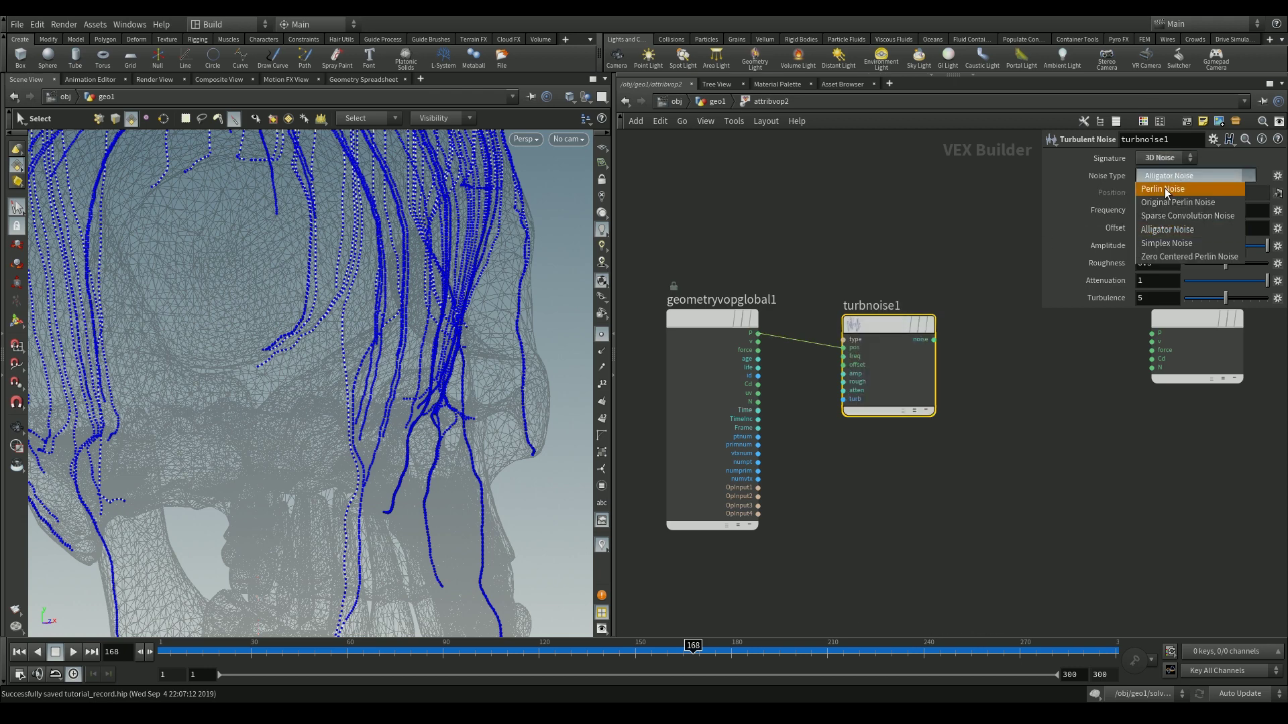
left_click(1160, 203)
type("0.4")
key("Tab")
type("0.4")
key("Tab")
type("0.")
Set turbnoise1's amplitude to 0.05, roughness to 0.7 and turbulence to 6.
left_click(1157, 247)
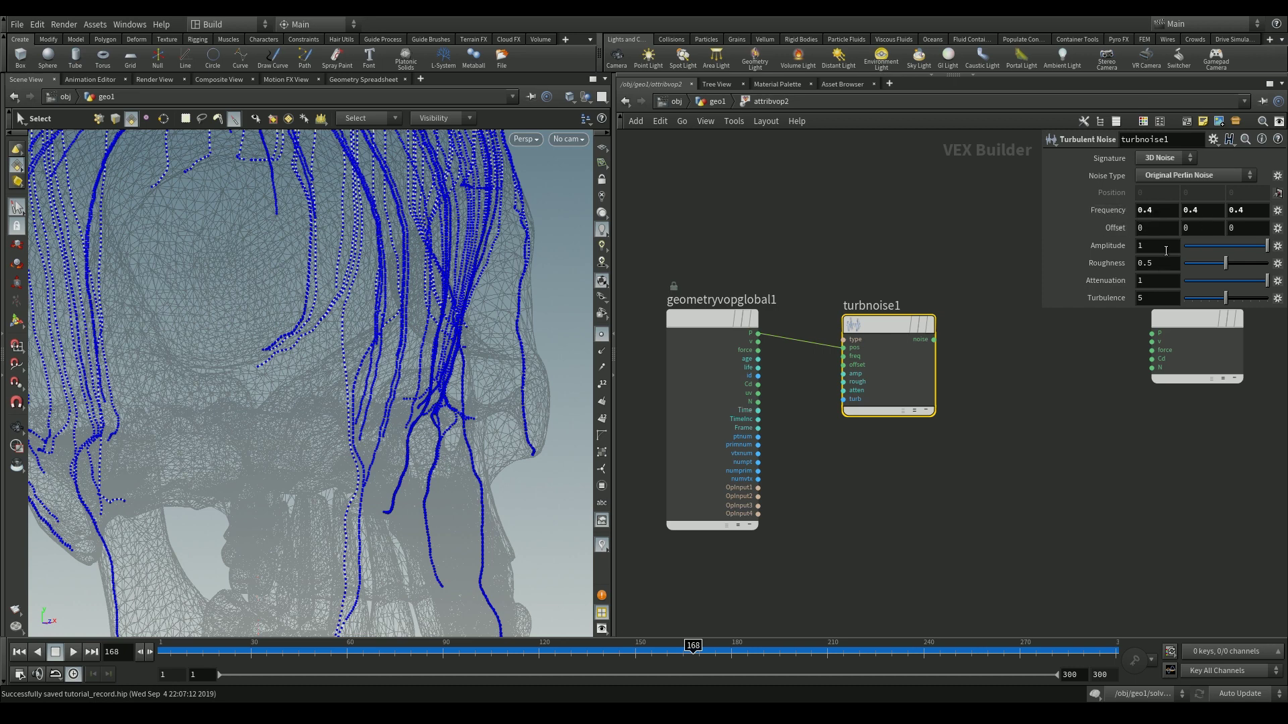
type("0.05")
key("Return")
left_click(1164, 263)
type("0.7")
key("Return")
key("BackSpace")
type("6")
left_click(1041, 400)
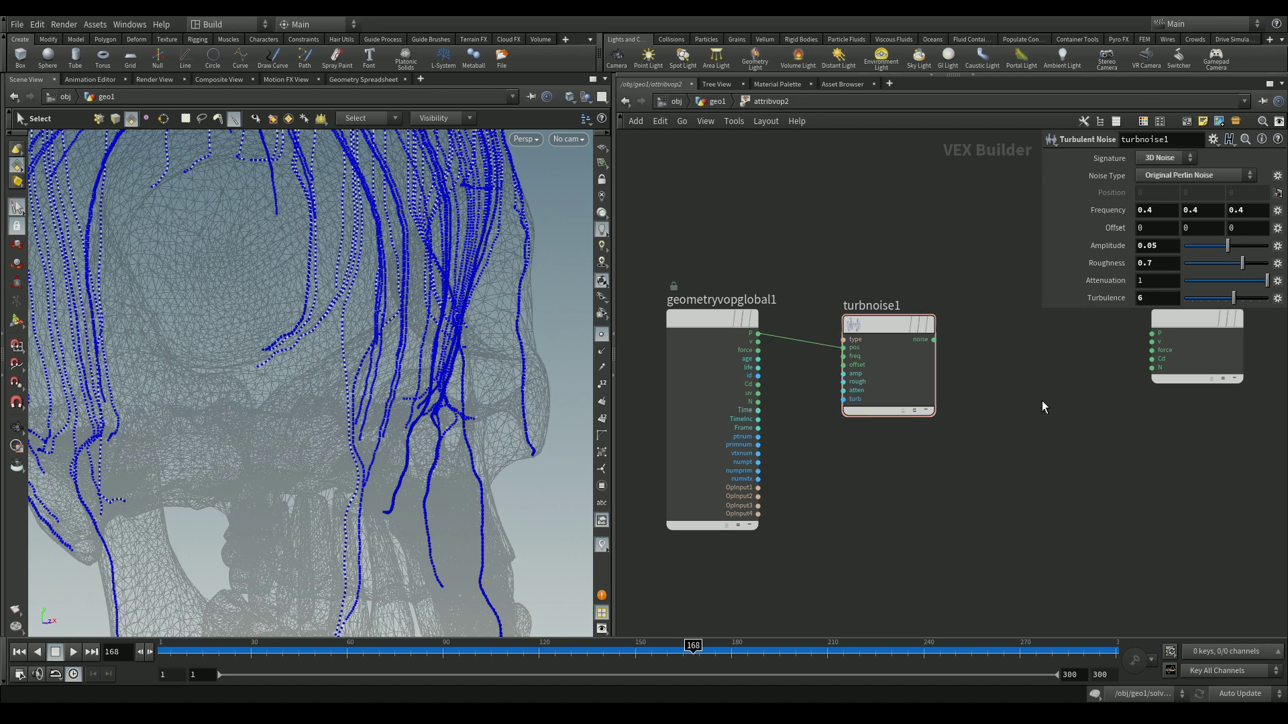
Add an Add node that sums the turbulent noise with the global P, and wire its sum to the output's P.
key("Tab")
type("add")
key("Return")
left_click(1031, 395)
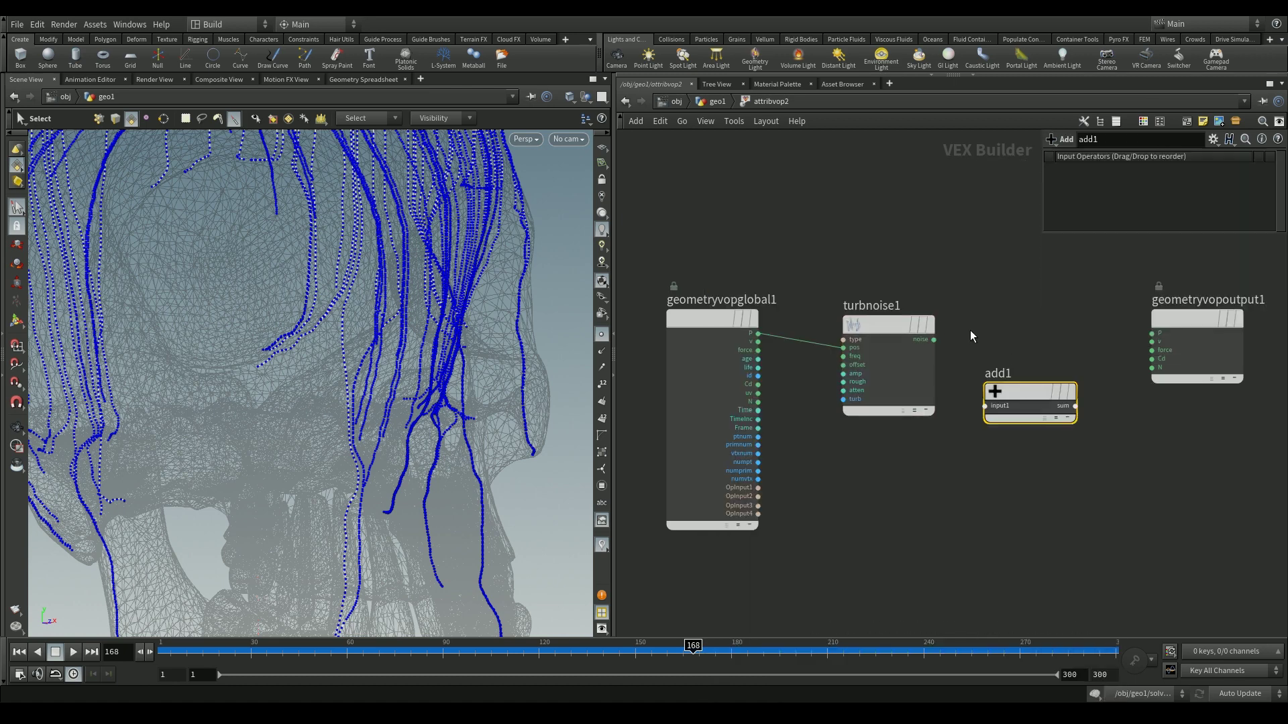
left_click(933, 340)
left_click(984, 406)
left_click(758, 333)
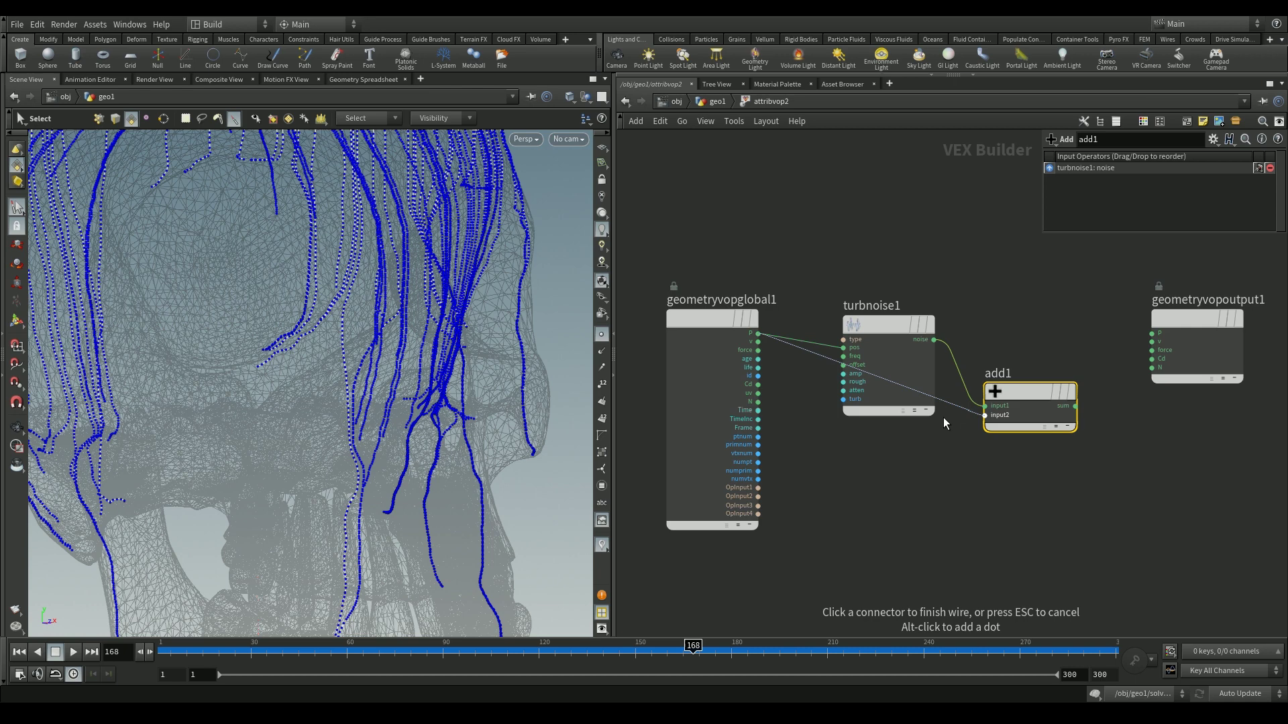
left_click(984, 415)
left_click(1076, 406)
left_click(1152, 333)
left_click_drag(1027, 394, 1045, 352)
key("r")
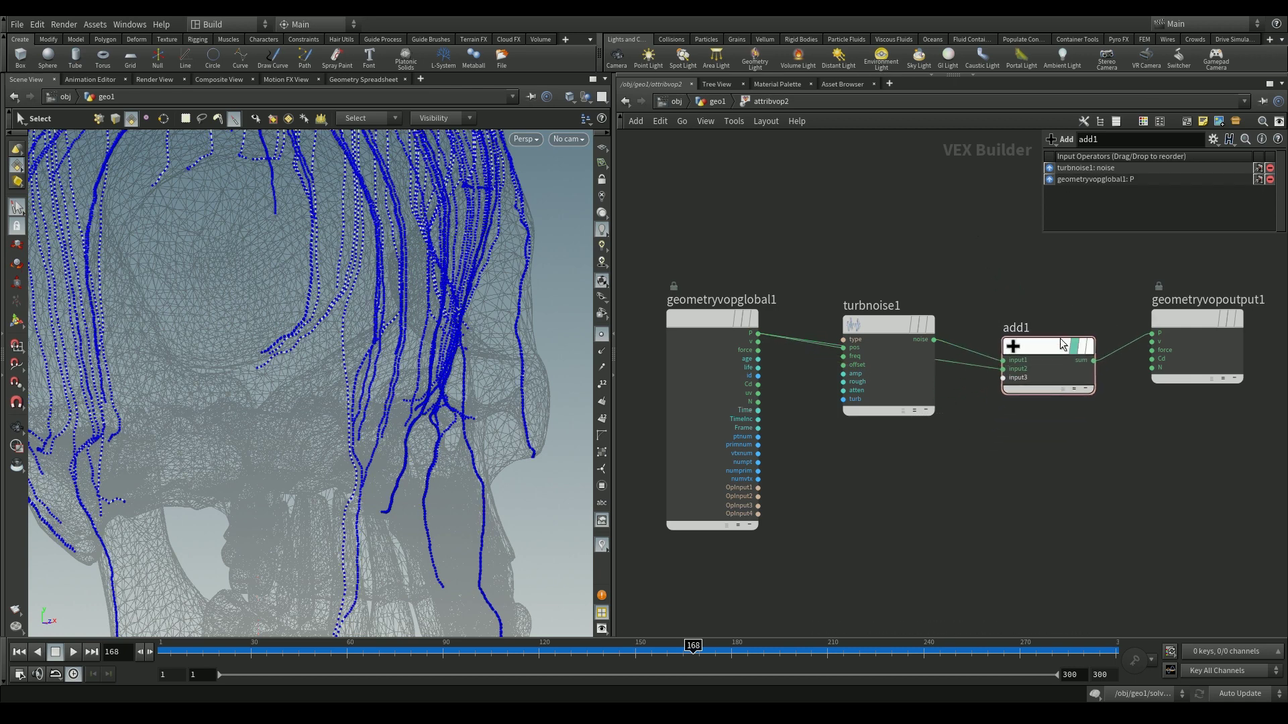
Add a Bind node in the free space above the noise network and name its attribute curveu.
middle_click_drag(899, 257, 923, 389)
scroll(929, 414, "down", 2)
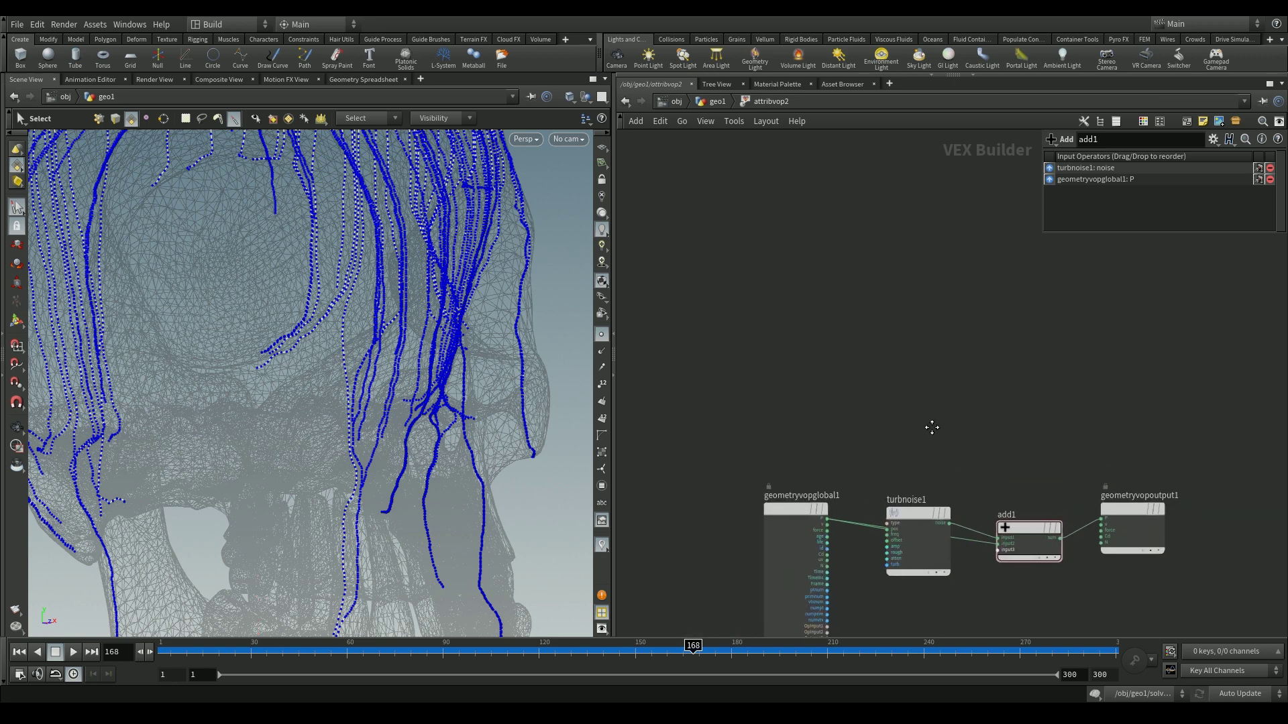
key("Tab")
type("bind")
key("Return")
left_click_drag(837, 336, 771, 352)
left_click(1194, 156)
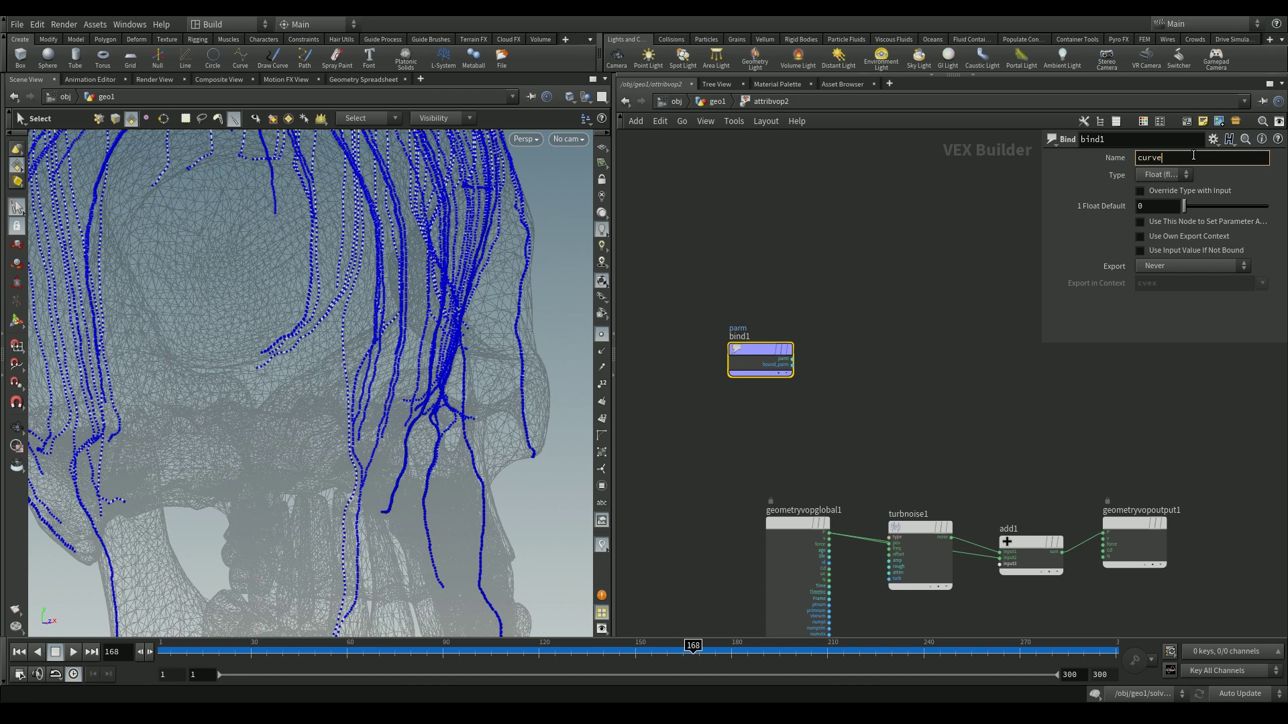
key("Return")
Add a Ramp Parameter of type Spline Ramp (float) and feed the curveu bind into its input.
key("Tab")
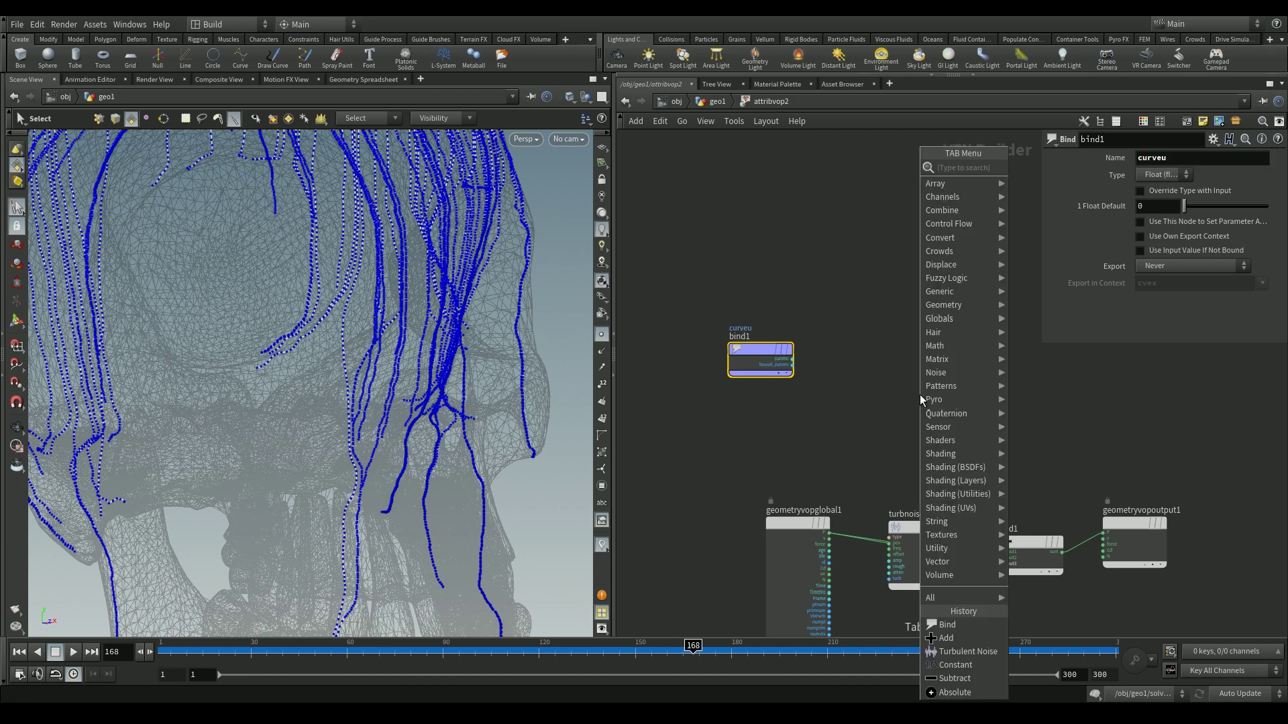
type("ramp")
key("Down")
key("Return")
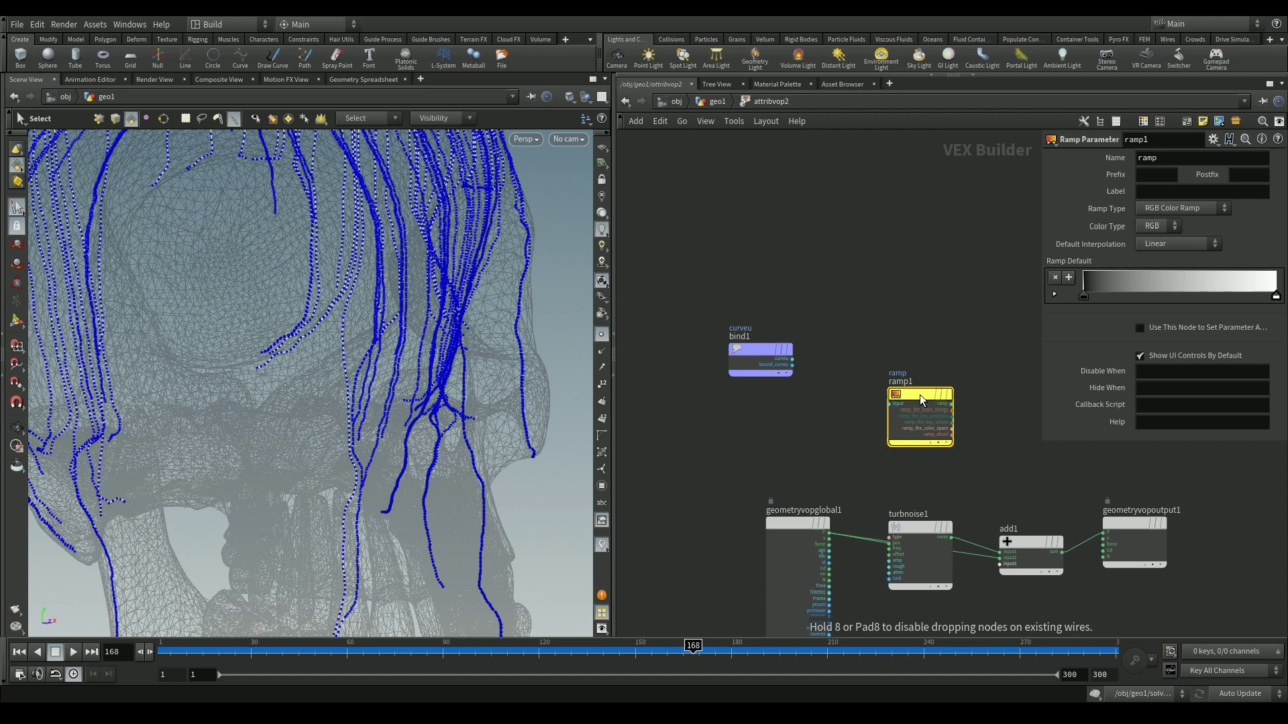
left_click(911, 349)
left_click(1173, 212)
left_click(1170, 244)
left_click(792, 359)
left_click(880, 349)
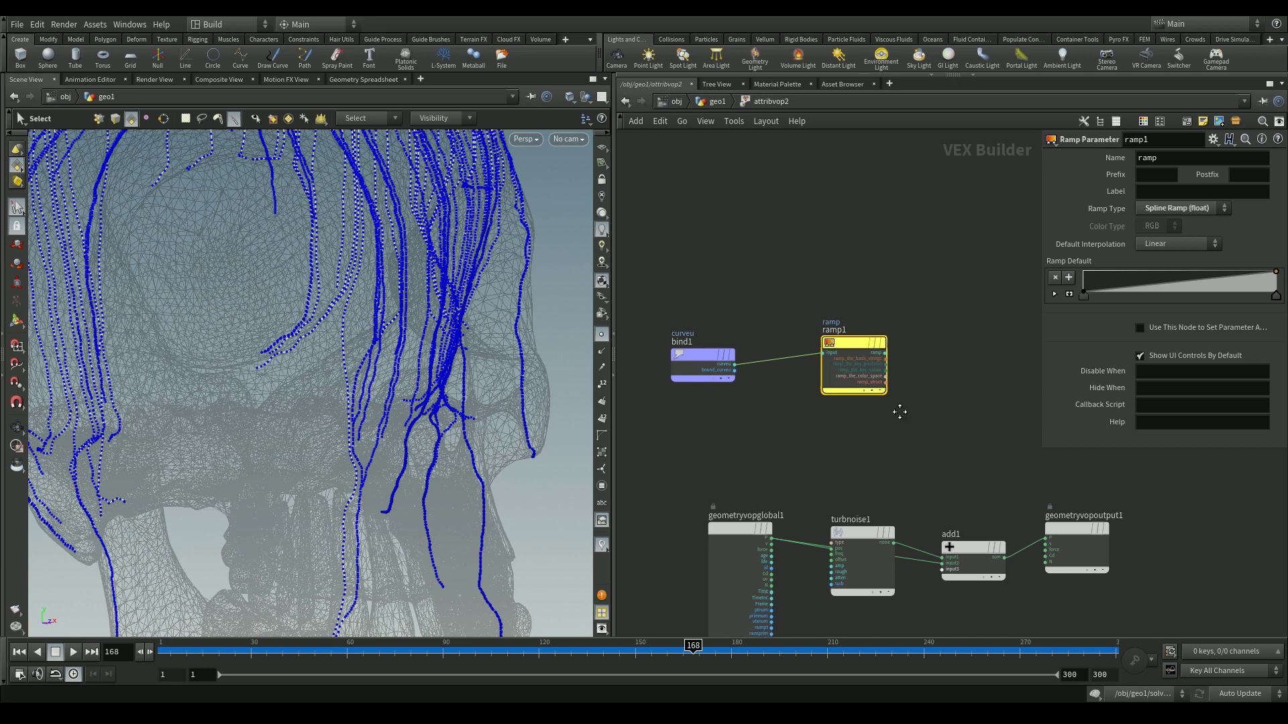
Add a Multiply node beside the ramp in the VOP network.
key("Tab")
type("mult")
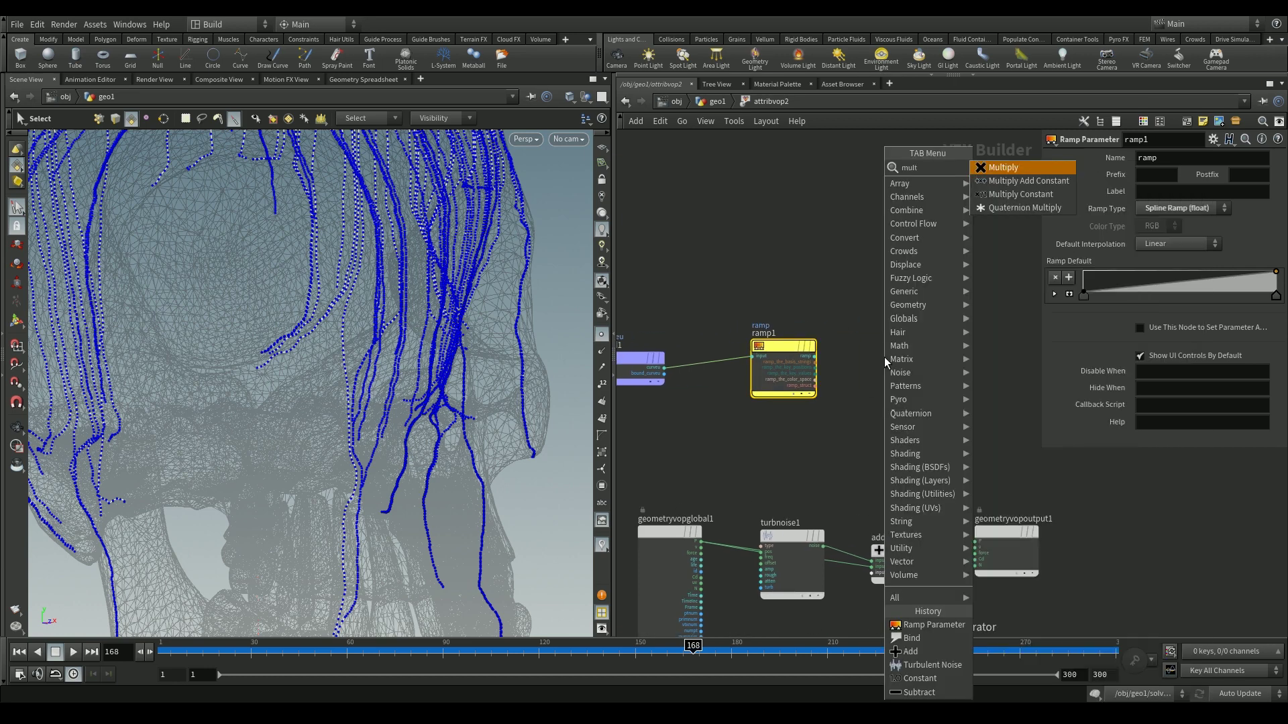
key("Return")
left_click(912, 352)
Add a Constant node below the ramp and multiply nodes.
key("Tab")
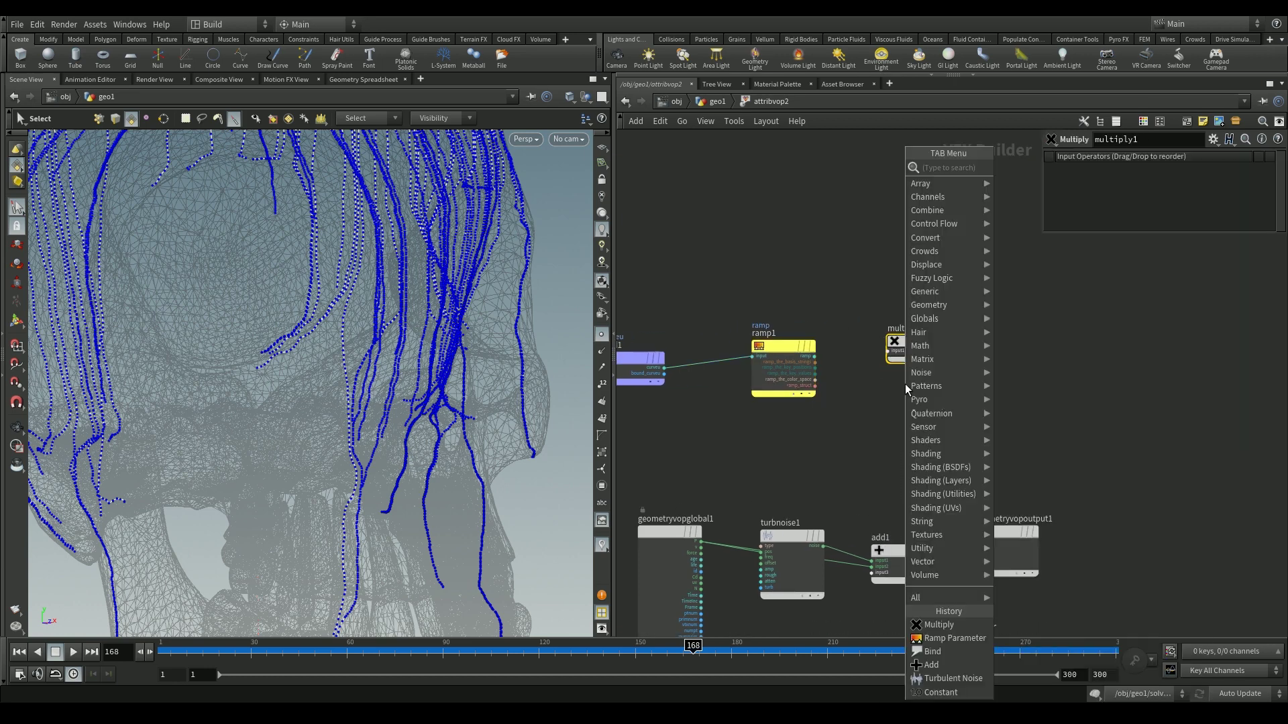
left_click(1020, 168)
left_click(904, 389)
left_click_drag(904, 385, 815, 451)
Wire the ramp output and the constant's value into the first two inputs of the multiply node.
left_click(815, 356)
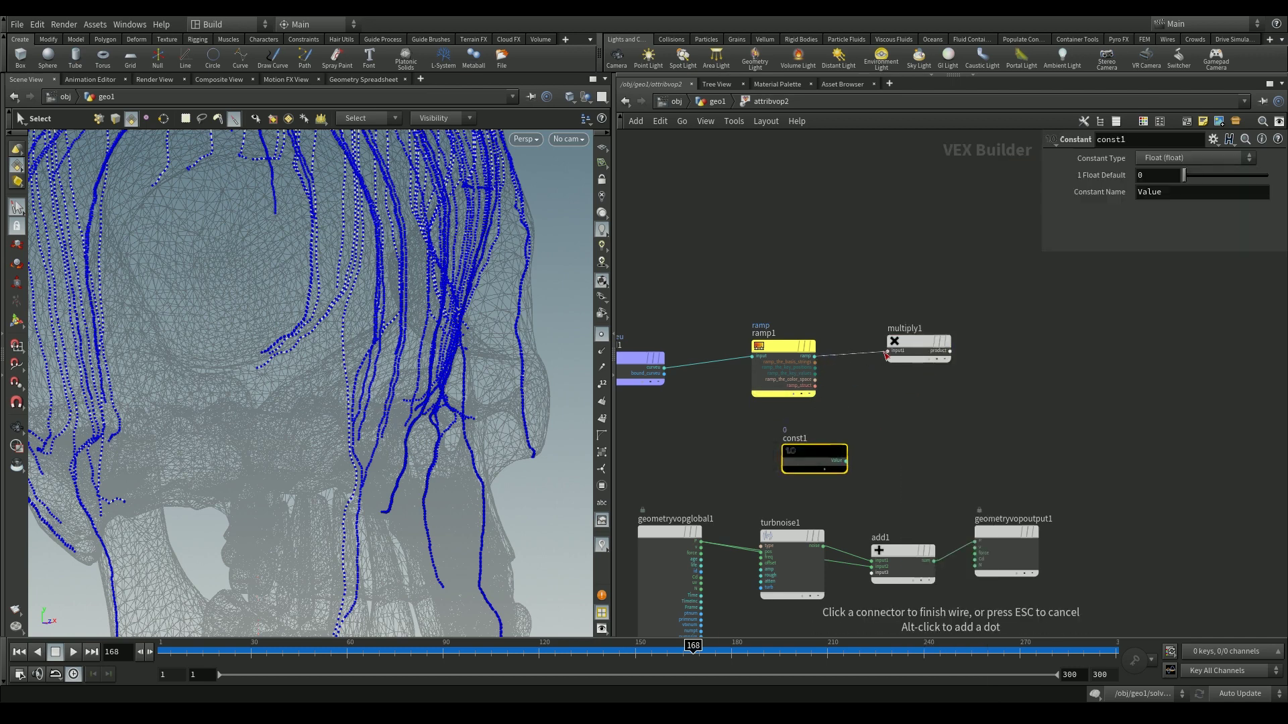
left_click(888, 351)
left_click(845, 460)
left_click(919, 348)
Add another Bind node just after the multiply node.
scroll(921, 351, "up", 1)
key("Tab")
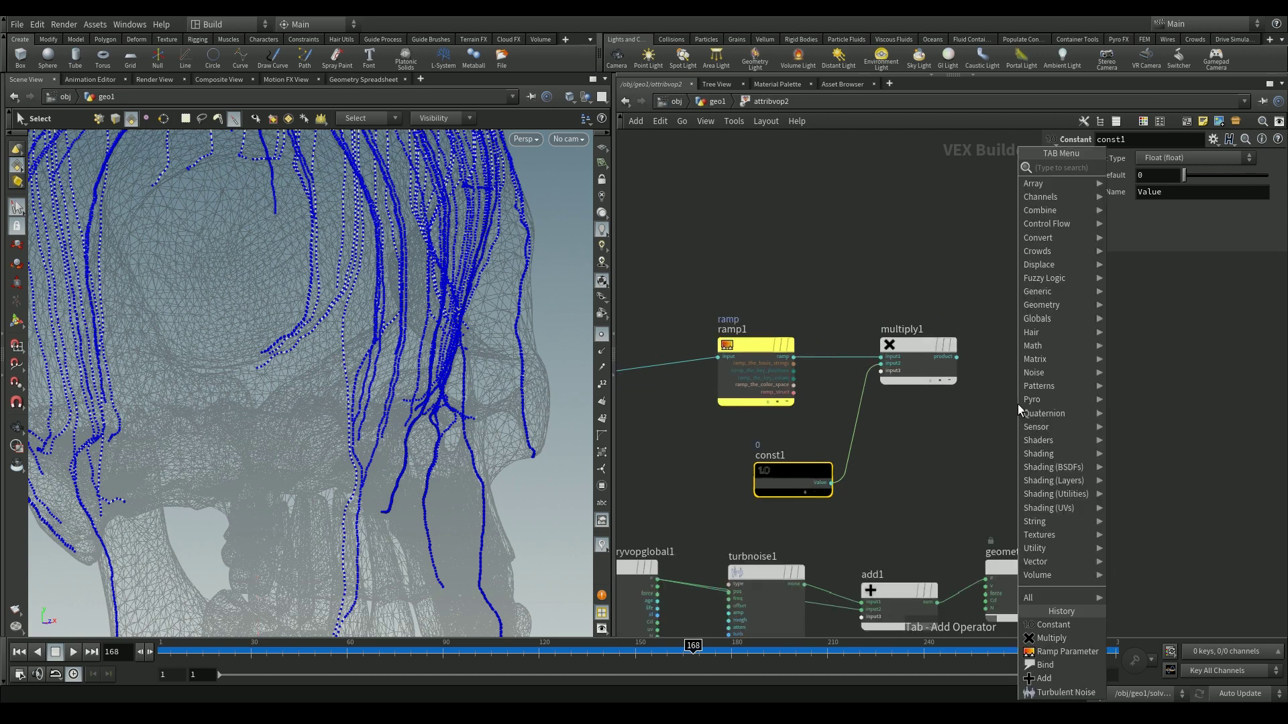
type("bind")
key("Return")
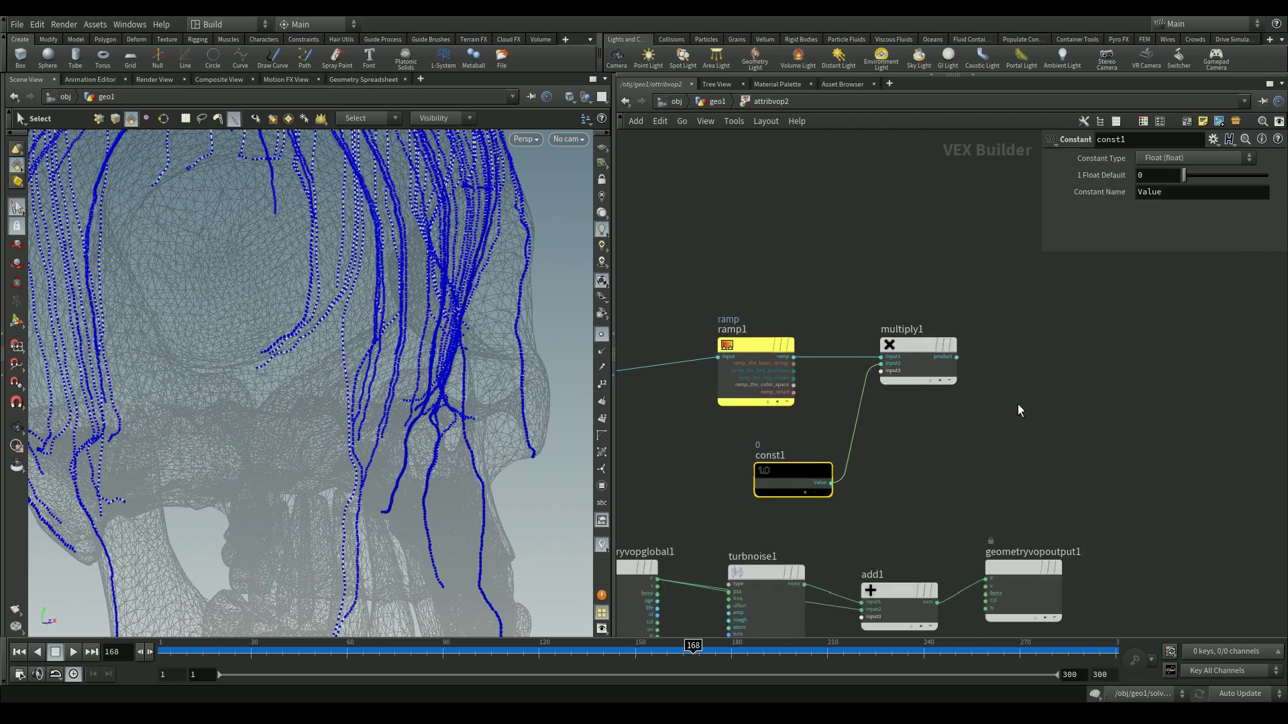
left_click(1055, 349)
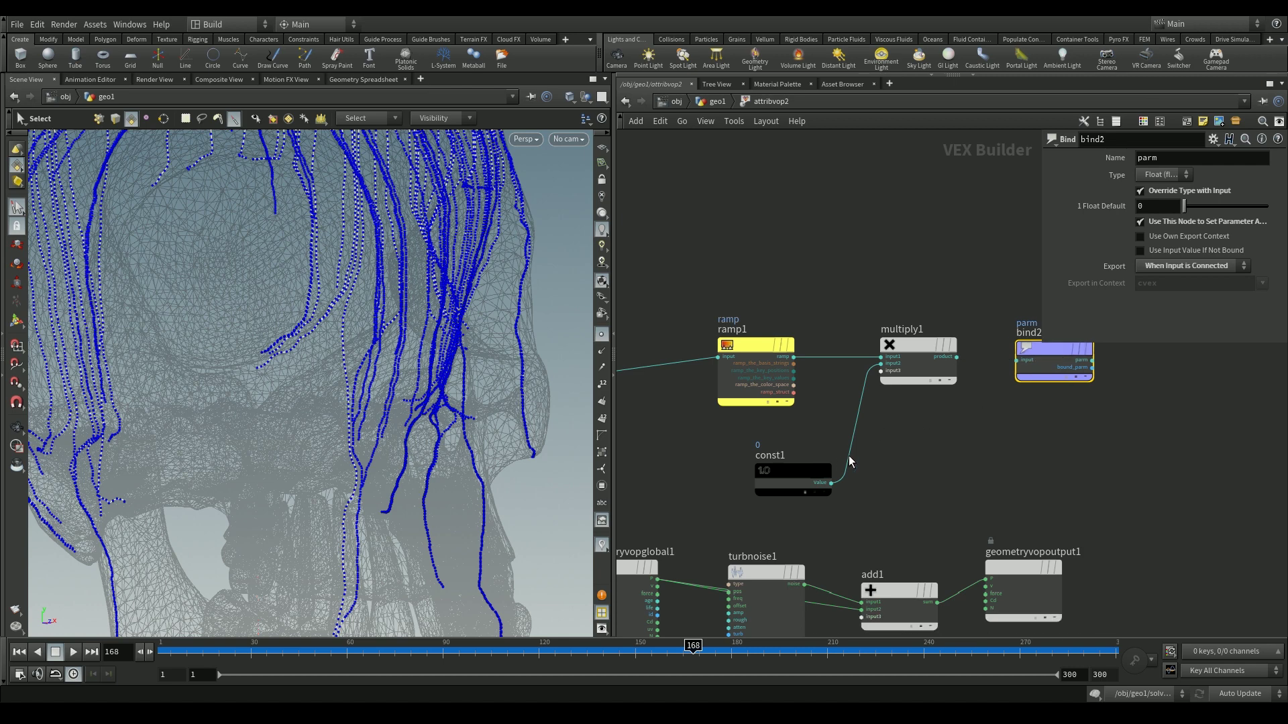
Replace the constant on the multiply node's second input with a promoted parameter.
right_click(884, 365)
left_click(908, 373)
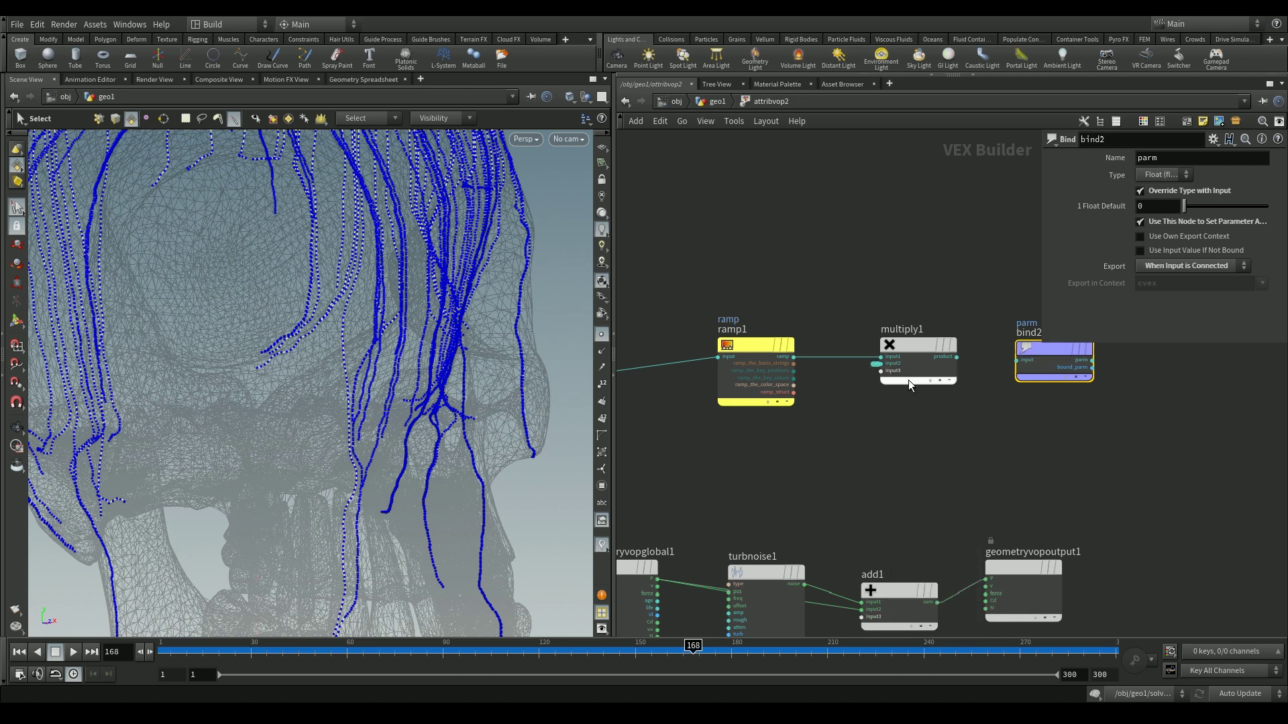
left_click(909, 373)
Feed the multiply's product into the new Bind, name its attribute pscale, and return to the geo1 network.
left_click(957, 362)
left_click(1017, 360)
left_click(1064, 368)
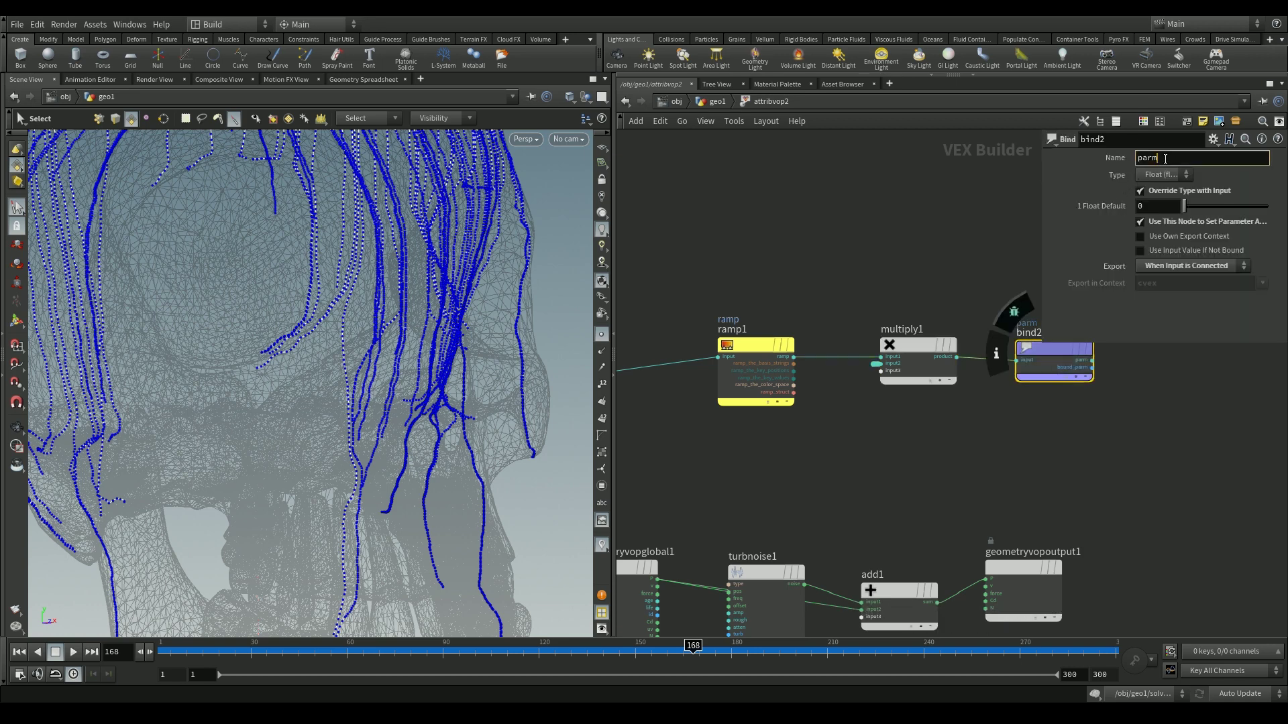
left_click(1166, 157)
type("pscale")
key("Return")
left_click(715, 103)
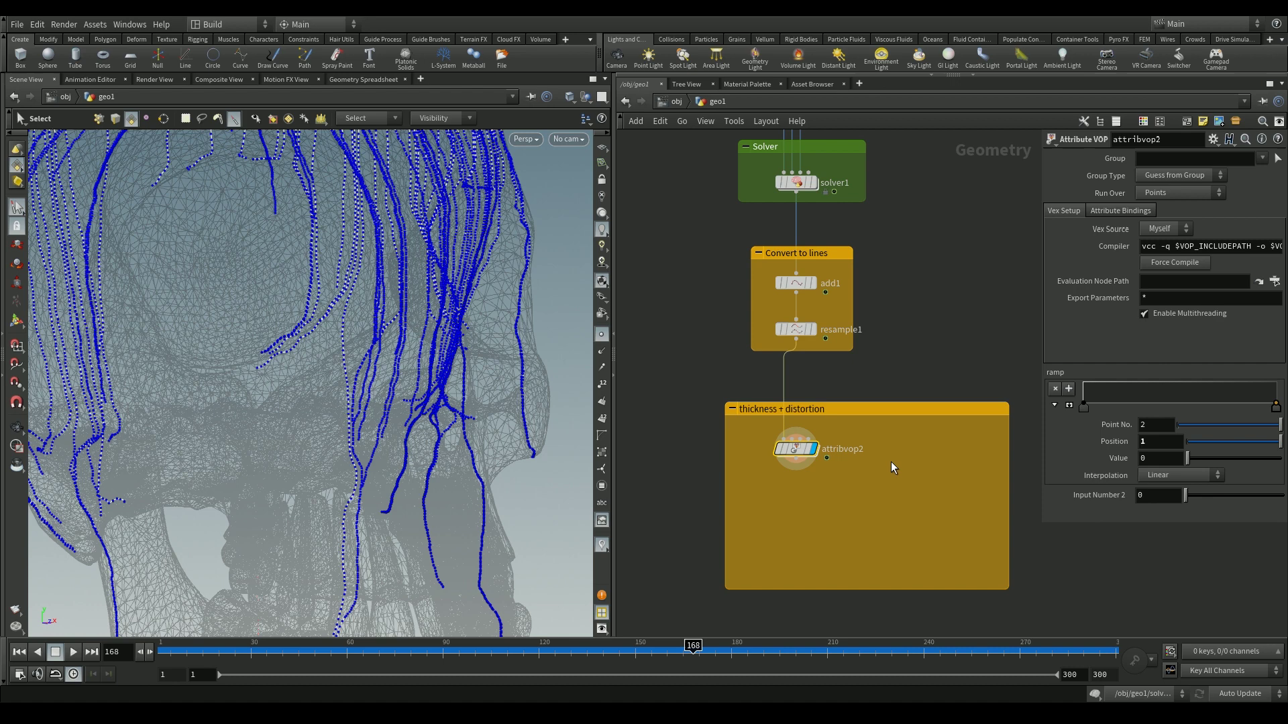
Add a VDB Advect Points node in the thickness + distortion box and feed attribvop2 into its first input.
key("Tab")
mouse_move(961, 558)
type("vdb adve")
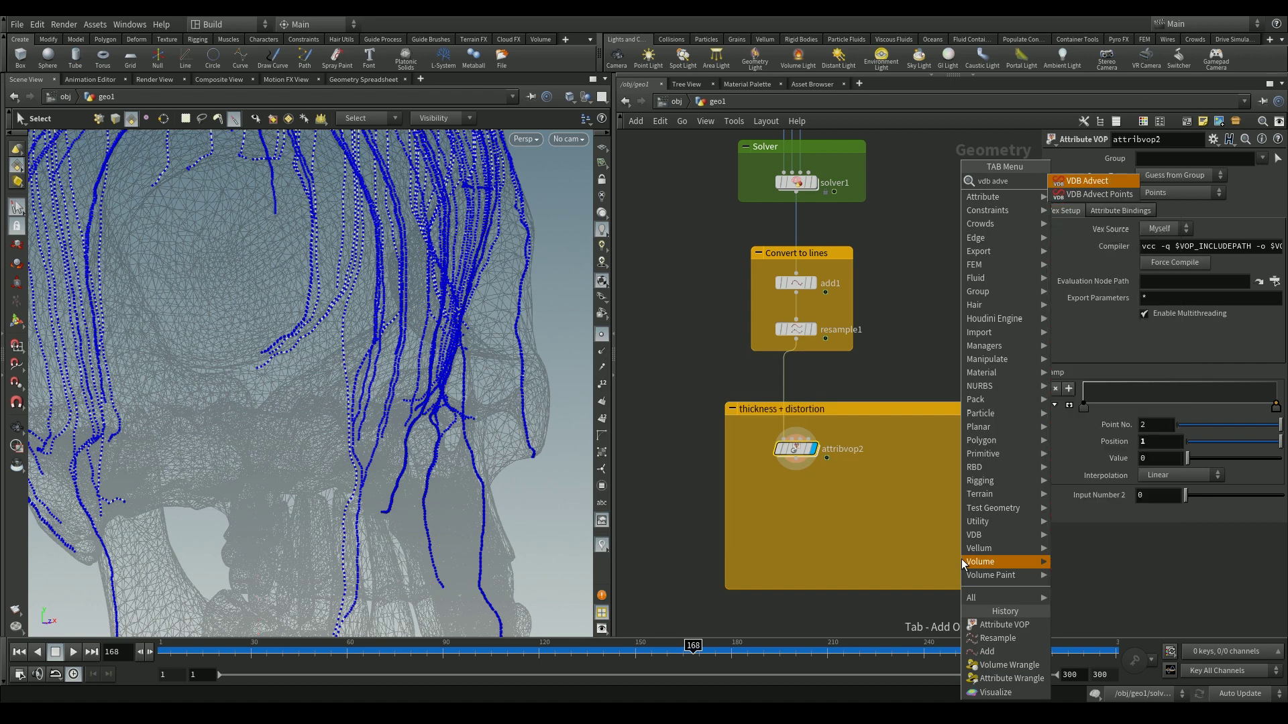
key("Down")
key("Return")
left_click(963, 562)
left_click(826, 458)
left_click(951, 550)
Wire vdbanalysis1 and vdbanalysis2 into the remaining inputs of vdbadvectpoints1 and display that node.
left_click(961, 551)
middle_click_drag(919, 322, 934, 561)
left_click(750, 229)
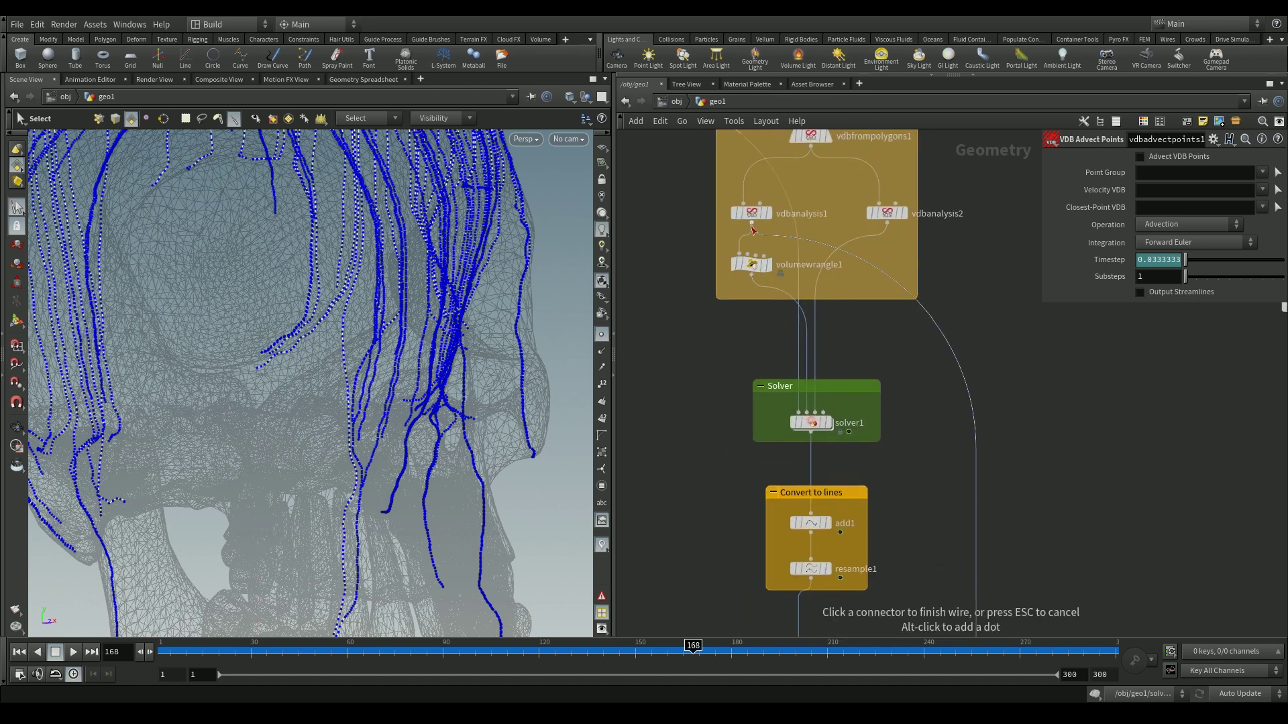
left_click(886, 222)
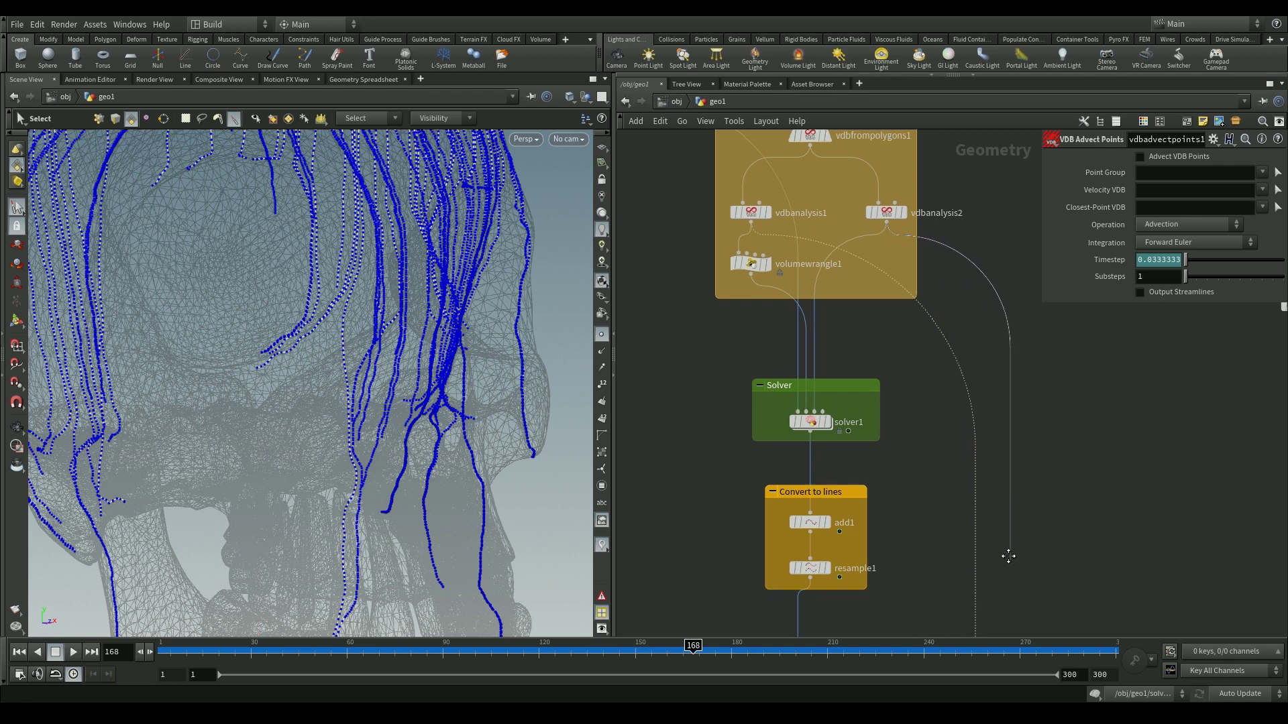
middle_click_drag(978, 563, 967, 312)
left_click(978, 530)
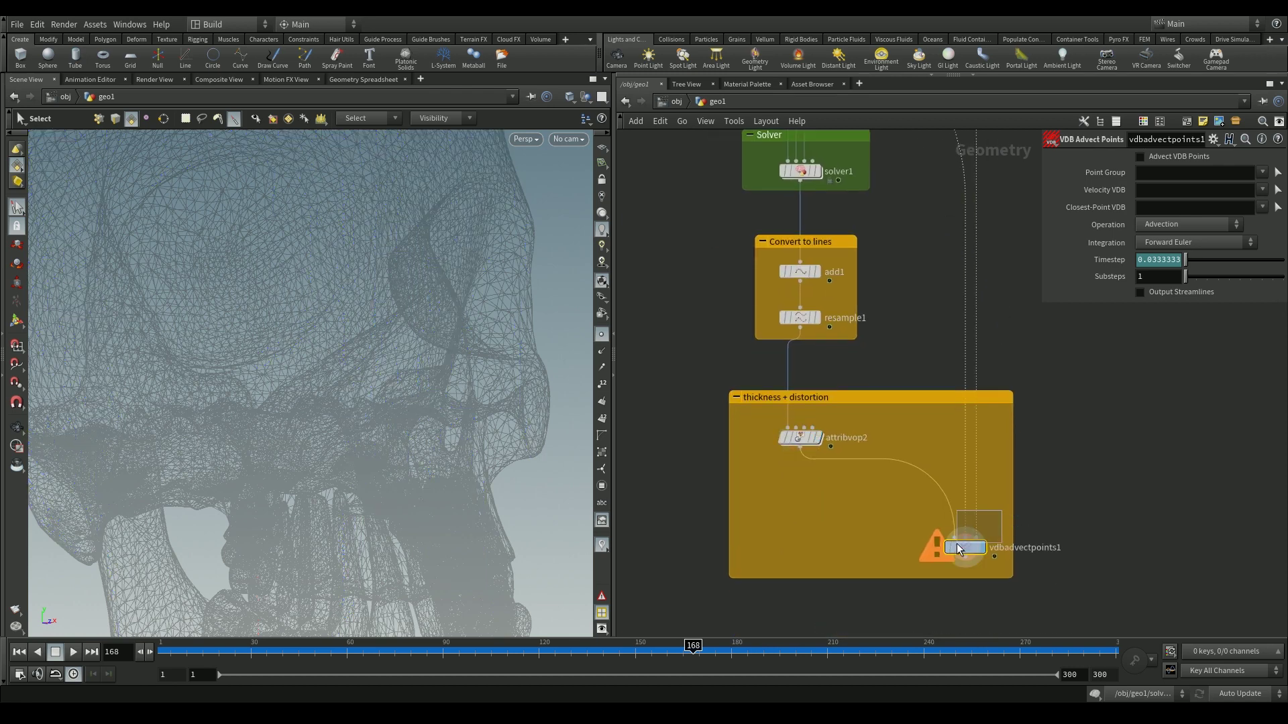
left_click(1258, 192)
left_click(1245, 219)
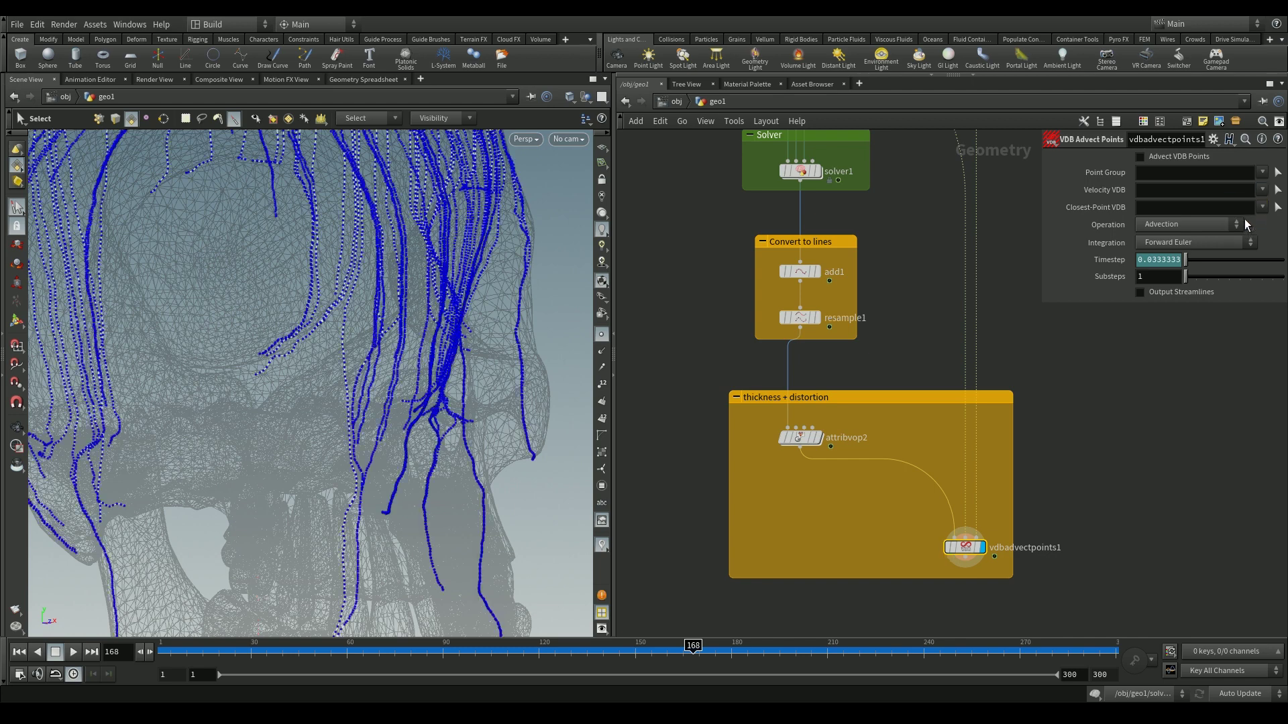
left_click(1262, 207)
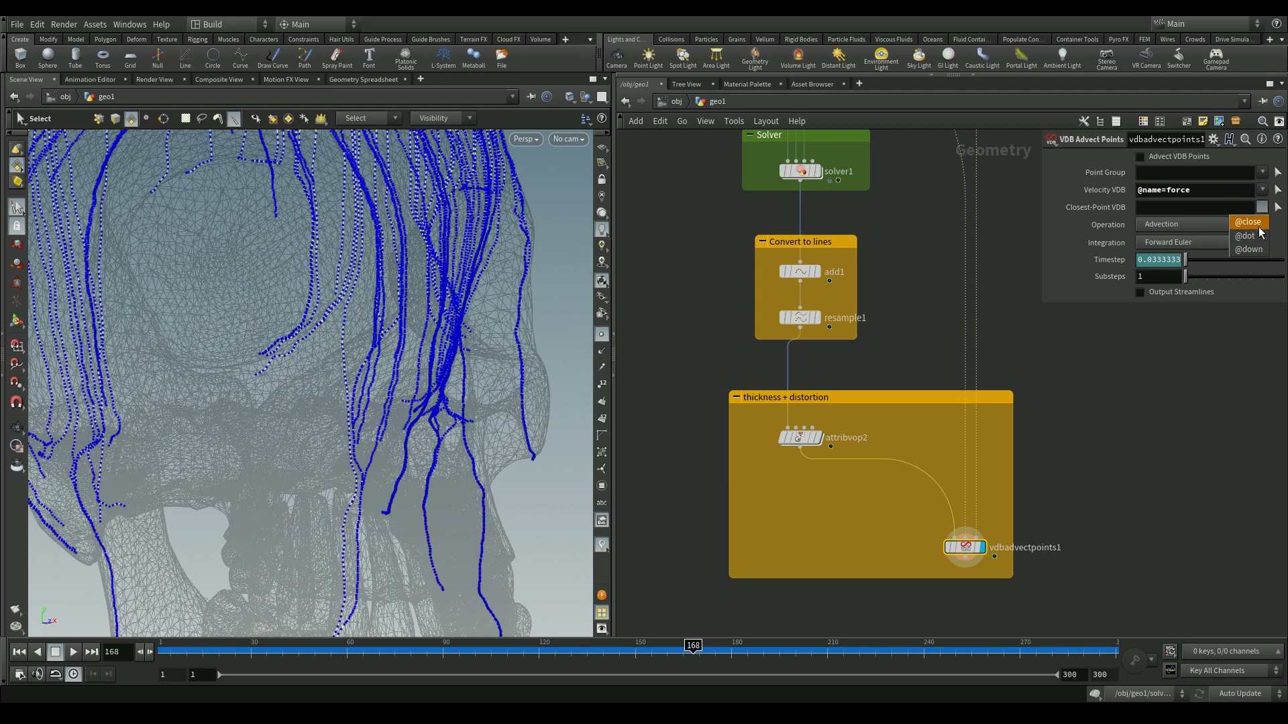
left_click(1259, 228)
left_click(1225, 224)
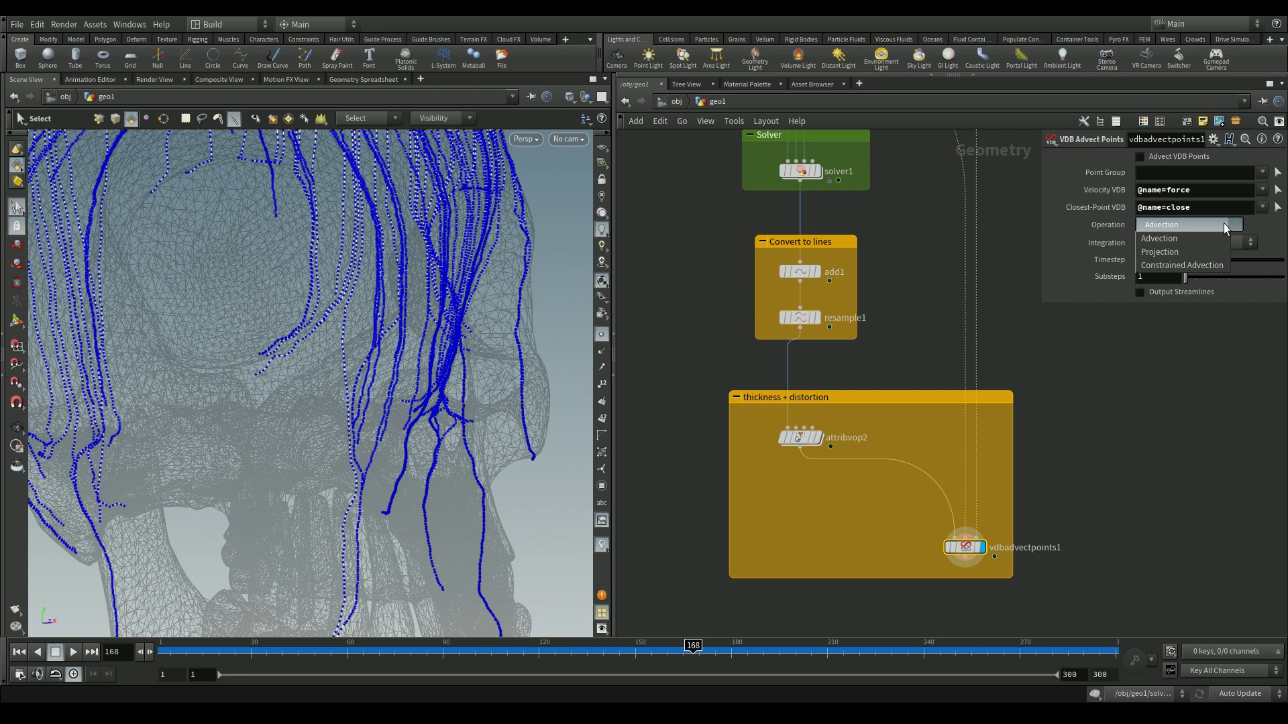
left_click(1191, 266)
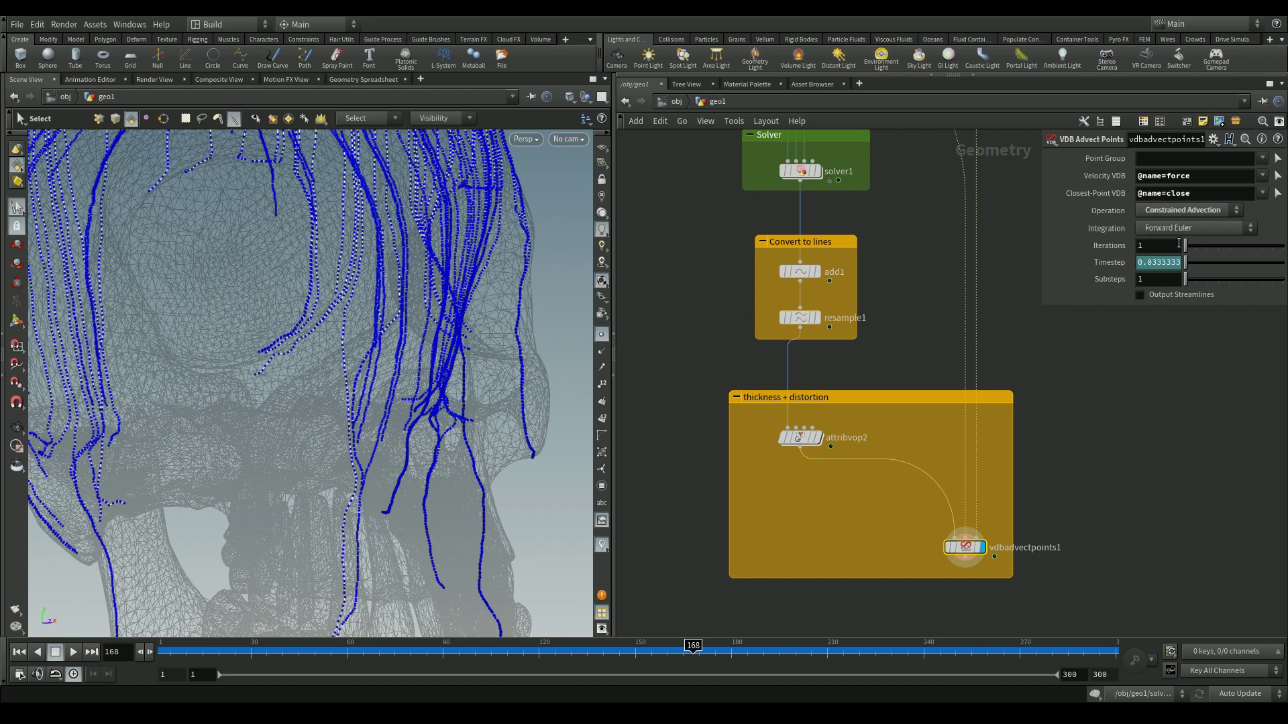
left_click_drag(1185, 279, 1229, 279)
left_click_drag(1185, 246, 1196, 245)
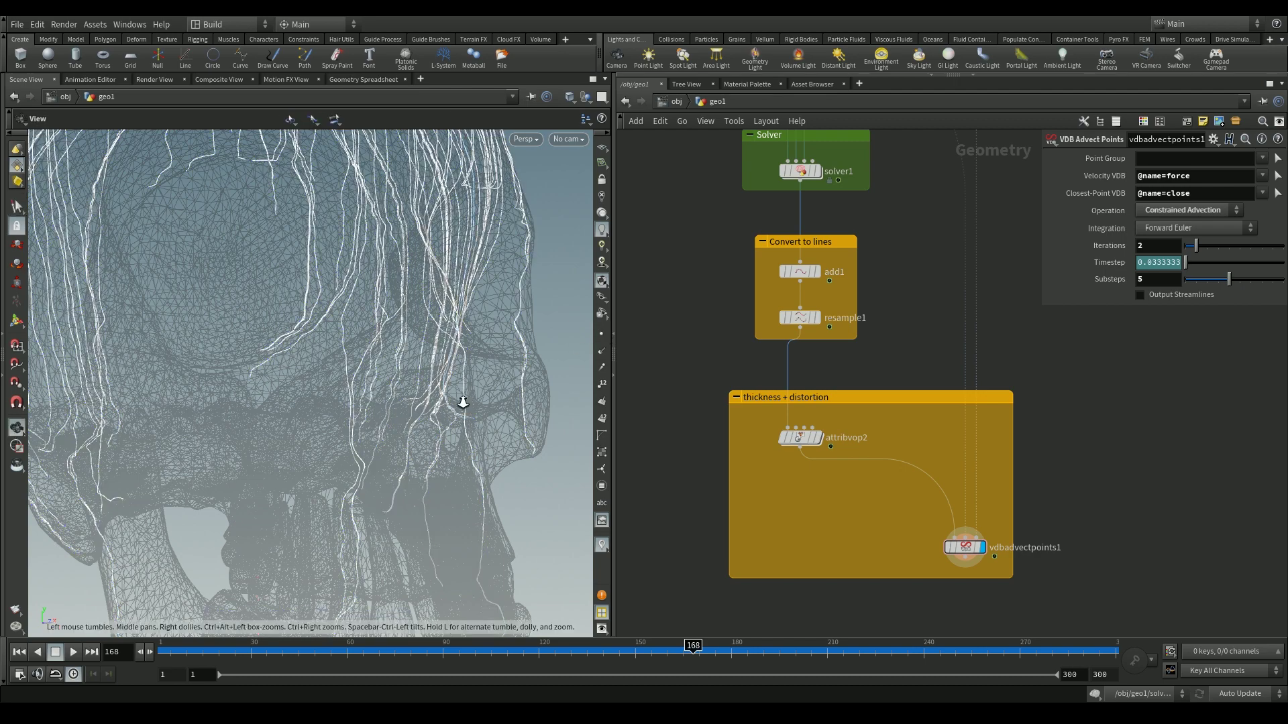
Frame the whole skull and play the simulation from the first frame.
key("h")
key("ctrl+Up")
left_click(73, 651)
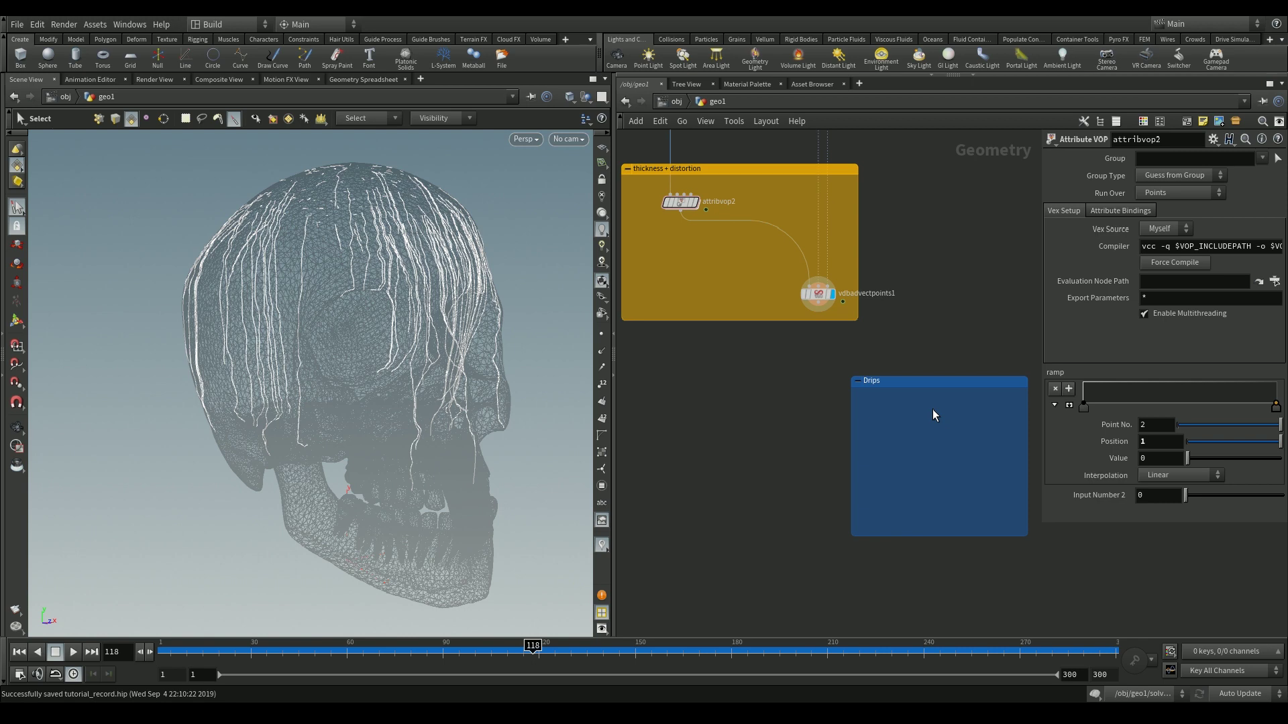
Add a PolyWire node in the Drips box, feed it from vdbadvectpoints1 and display it.
key("Tab")
type("polyw")
key("Return")
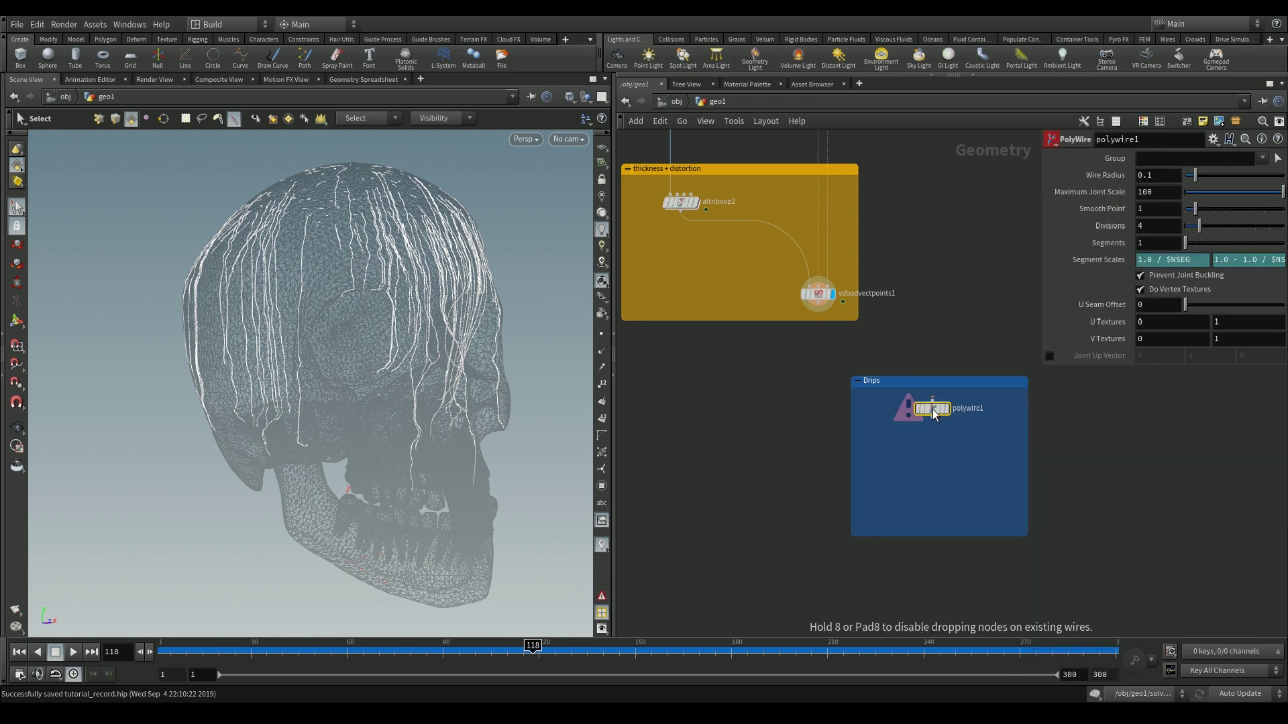
left_click(944, 419)
left_click(843, 301)
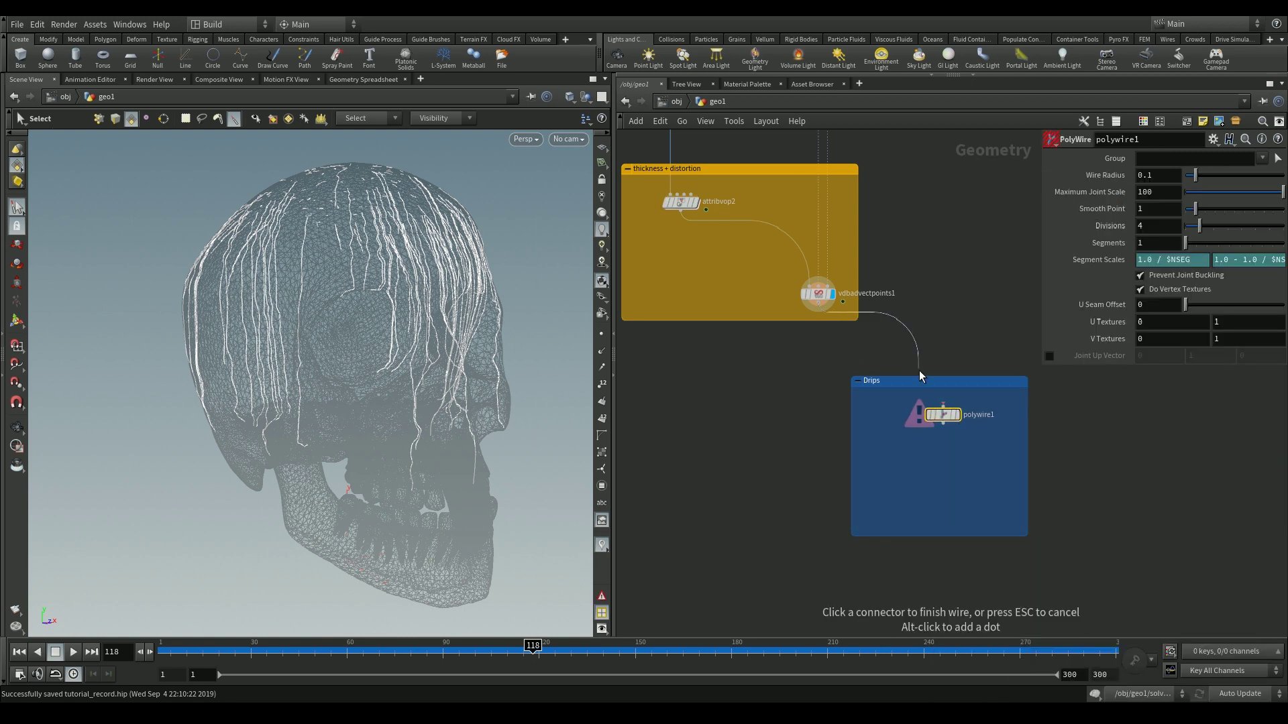
left_click(943, 407)
left_click(959, 416)
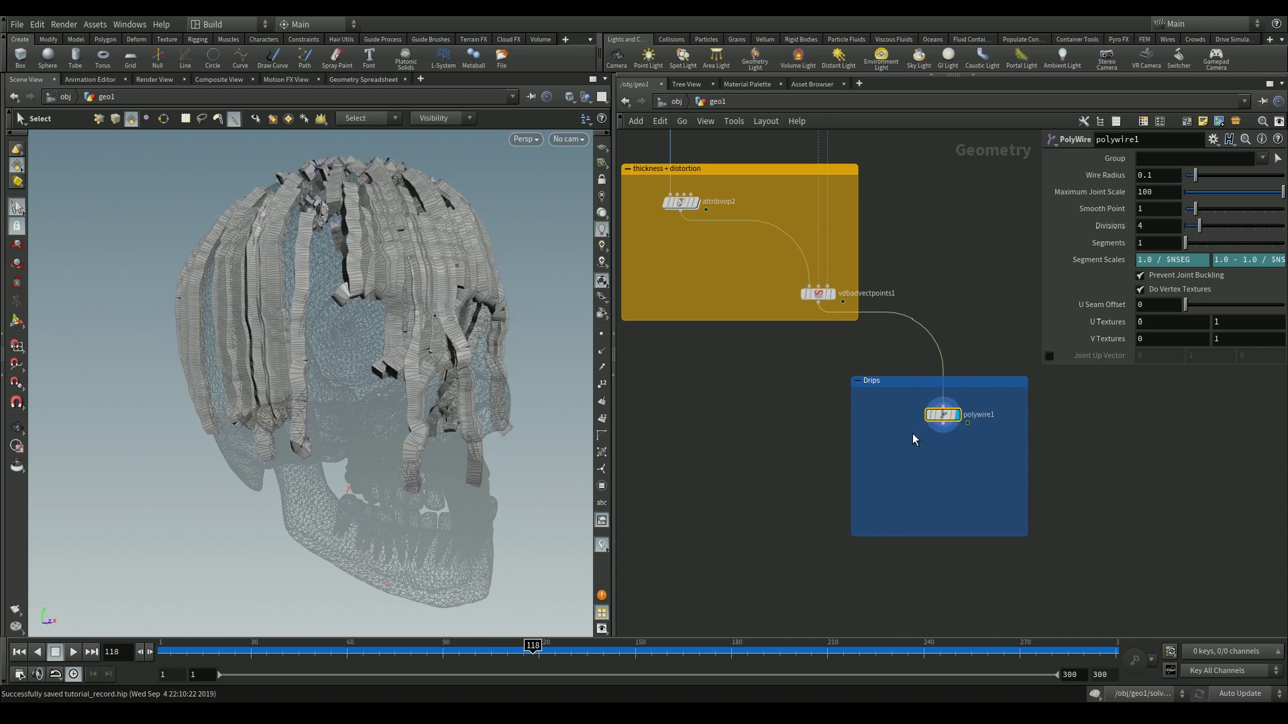
double_click(1167, 183)
type("@pscale")
key("Return")
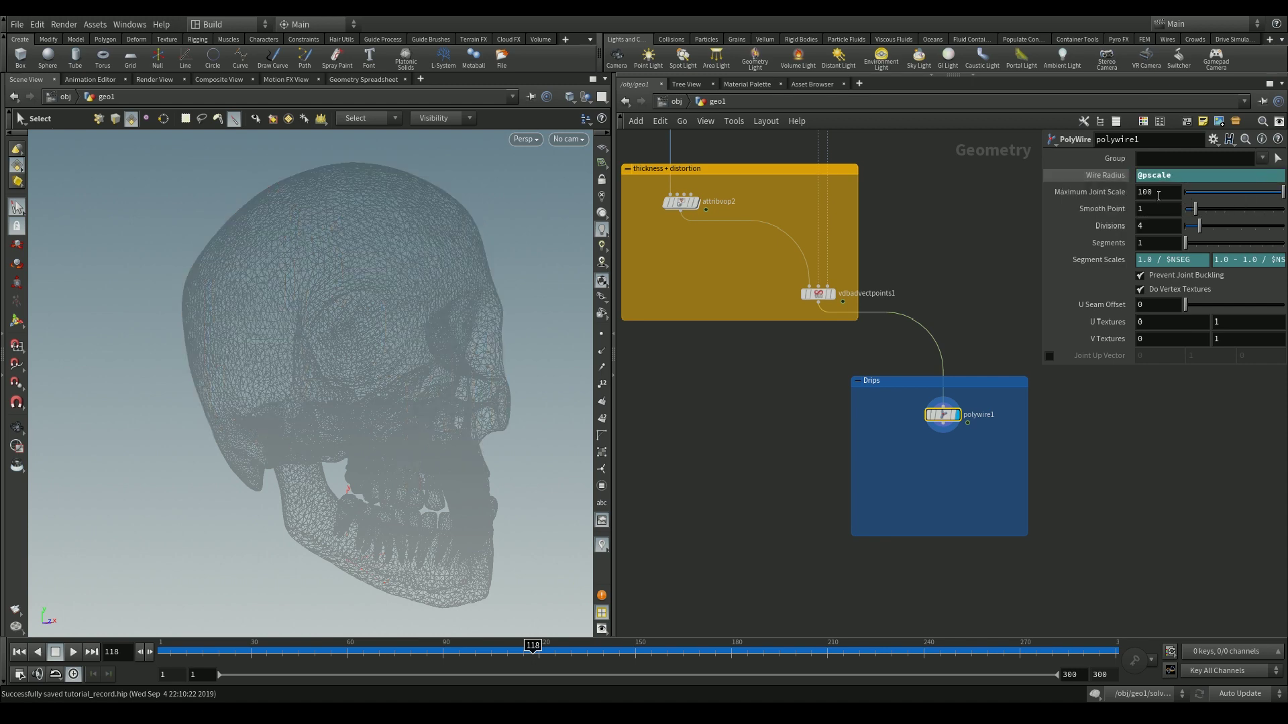
type("8")
key("Tab")
type("2")
key("Return")
key("Up")
key("Up")
Expand attribvop2's ramp, give it Bezier interpolation and add a point at about position 0.43, value 0.13.
left_click(1054, 406)
left_click(1166, 499)
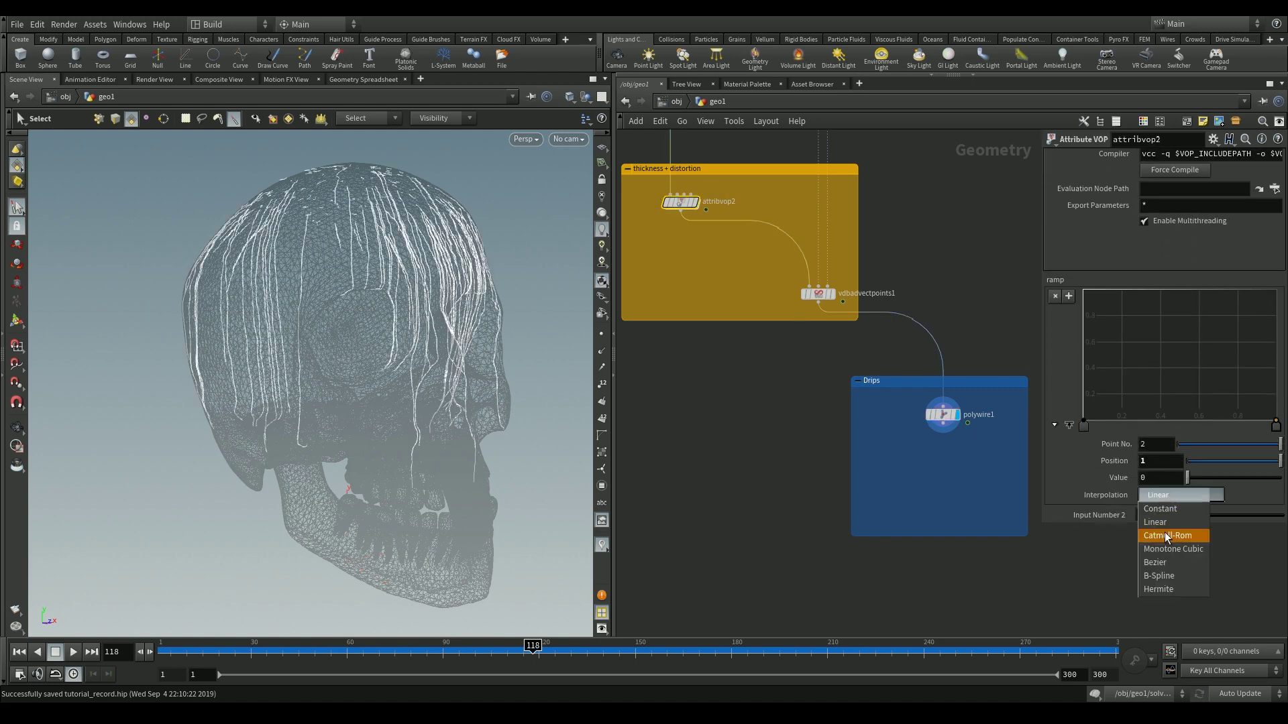
left_click(1167, 546)
left_click(1165, 496)
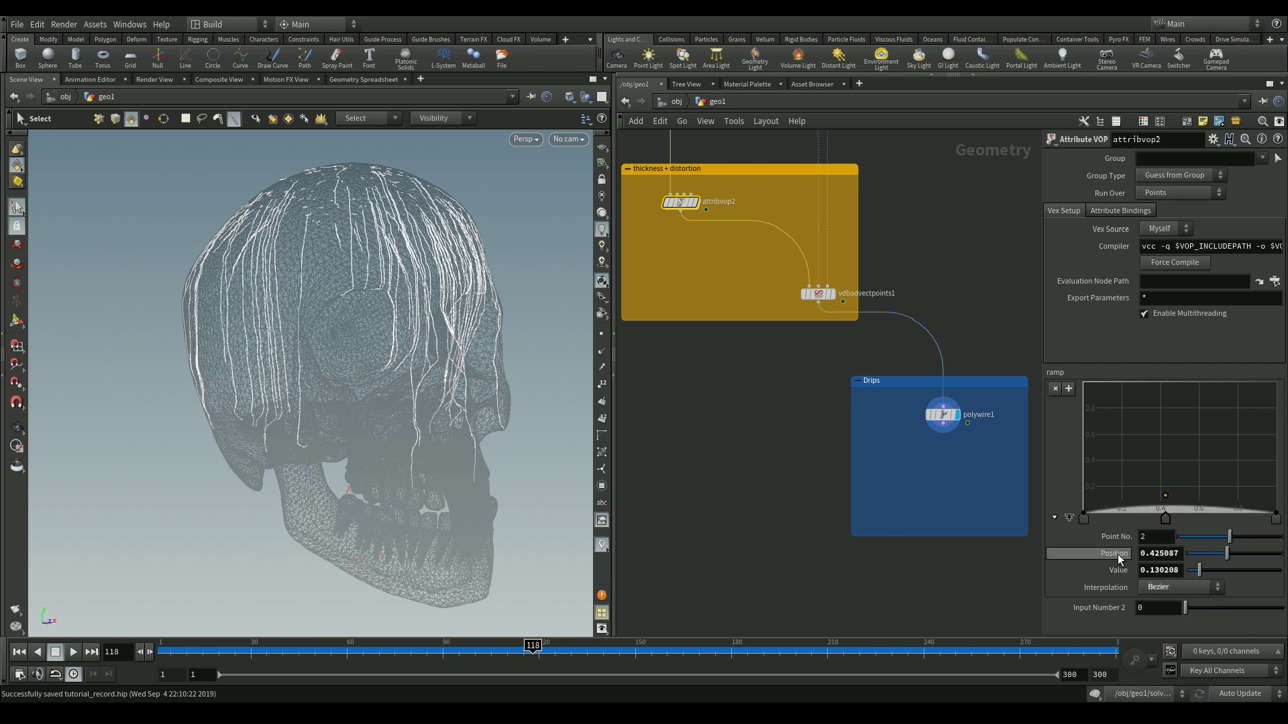
Set Input Number 2 to 0.5 and reshape the ramp with a point near position 0.9 and its peak near 0.04.
type("0.5")
key("Return")
left_click(1246, 513)
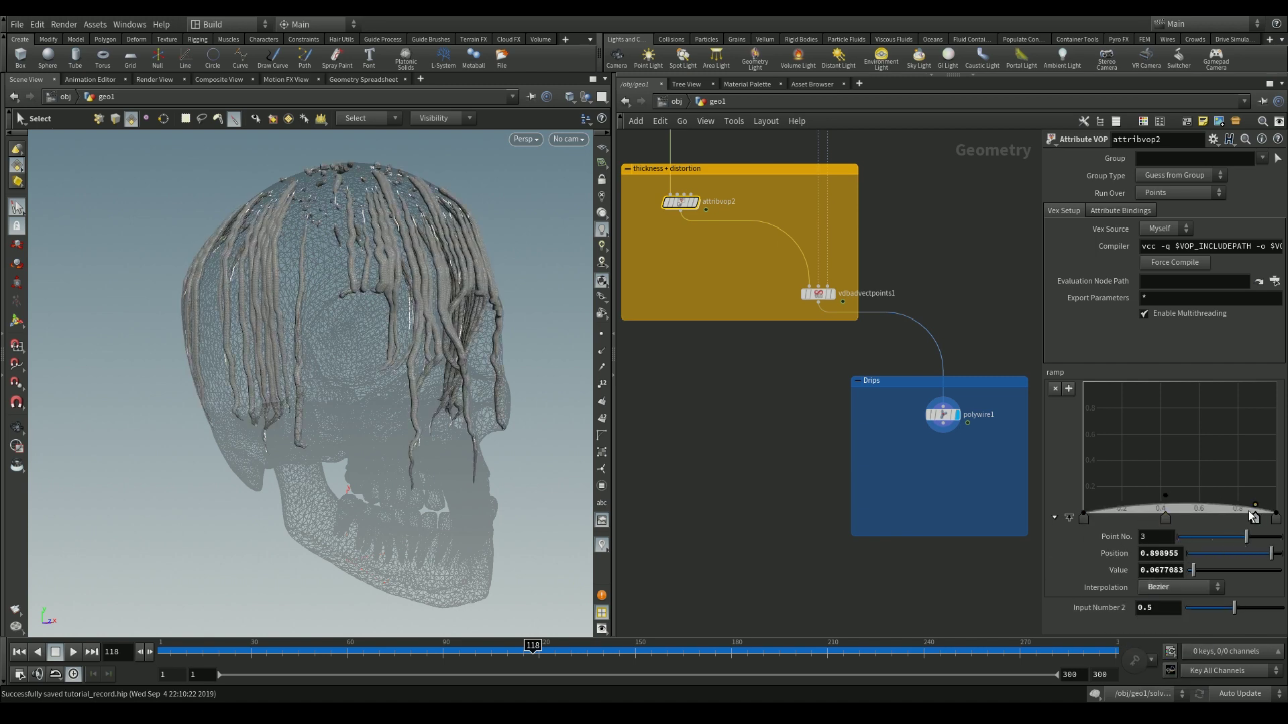
left_click_drag(1166, 519, 1092, 518)
Reduce attribvop2's Input Number 2 to 0.3.
double_click(1166, 609)
type("0.1")
key("BackSpace")
type("3")
key("Return")
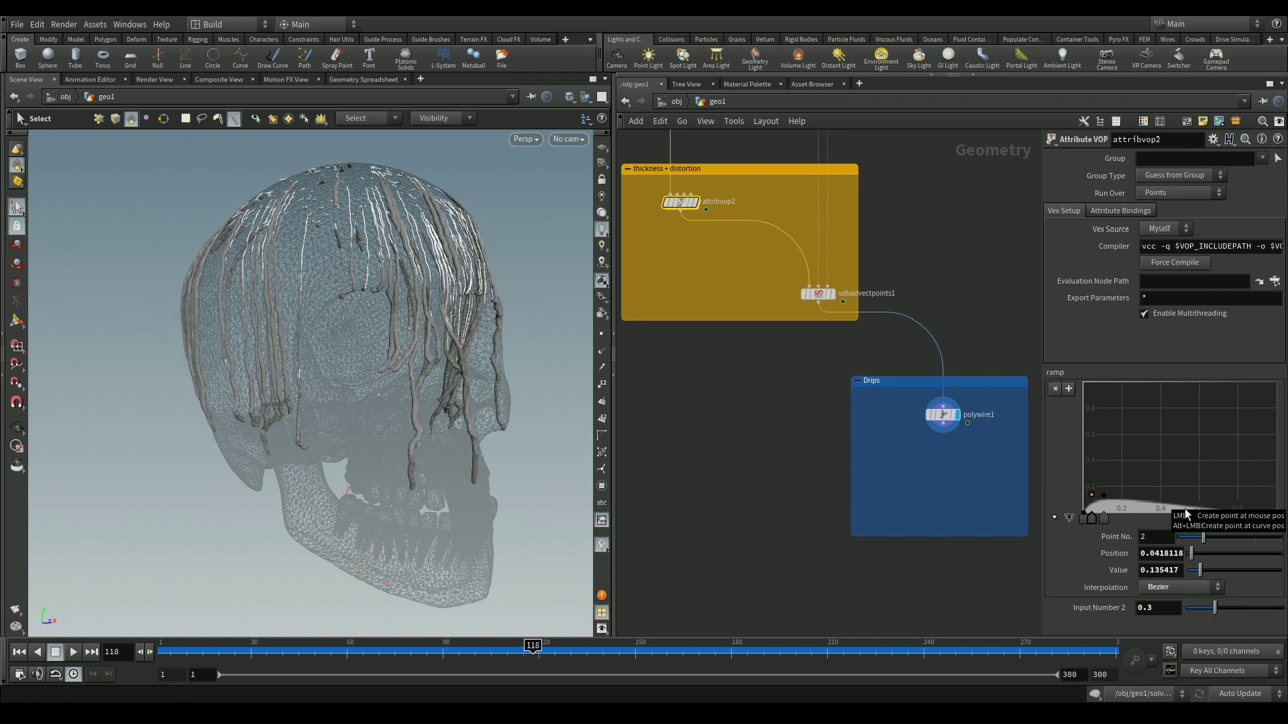
Place the ramp's third point at about position 0.1, value 0.09, and set Input Number 2 to 0.2.
left_click_drag(1093, 519, 1103, 502)
left_click(1171, 607)
key("BackSpace")
type("2")
key("Return")
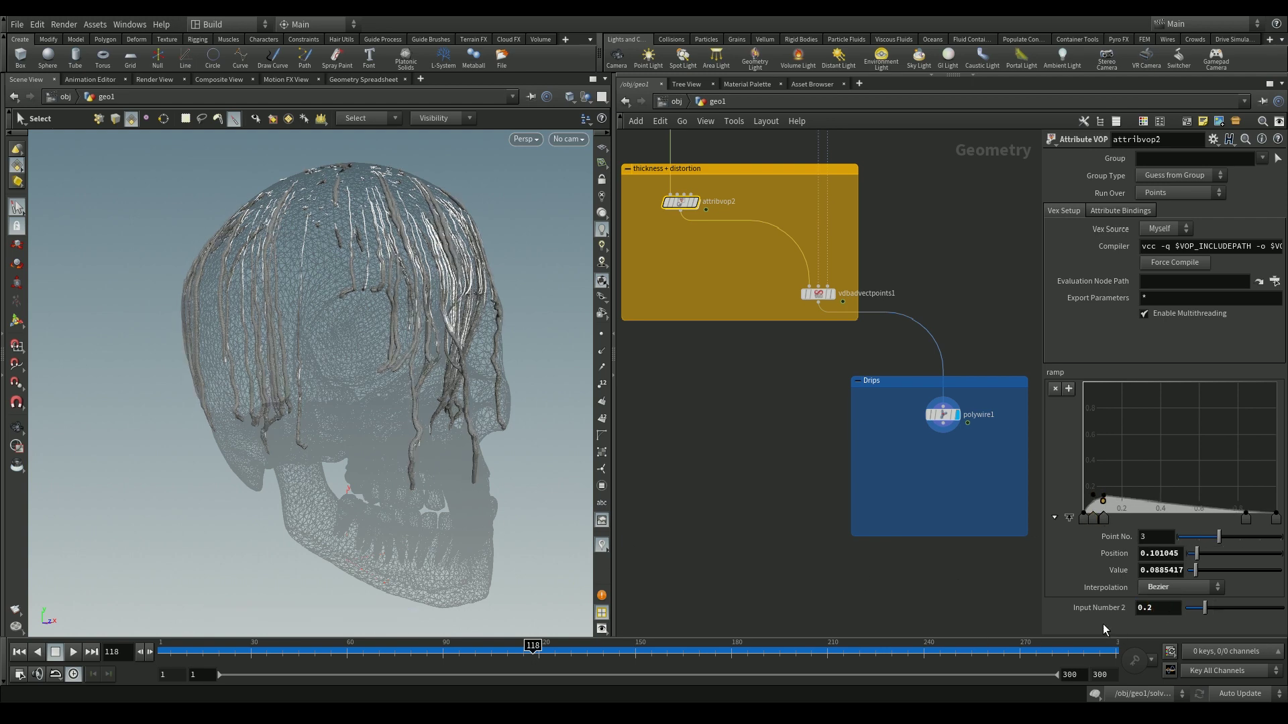
Add a Smooth node below polywire1 in the Drips box and wire polywire1 into it.
key("Tab")
type("smooth")
key("Return")
left_click(944, 464)
left_click(943, 427)
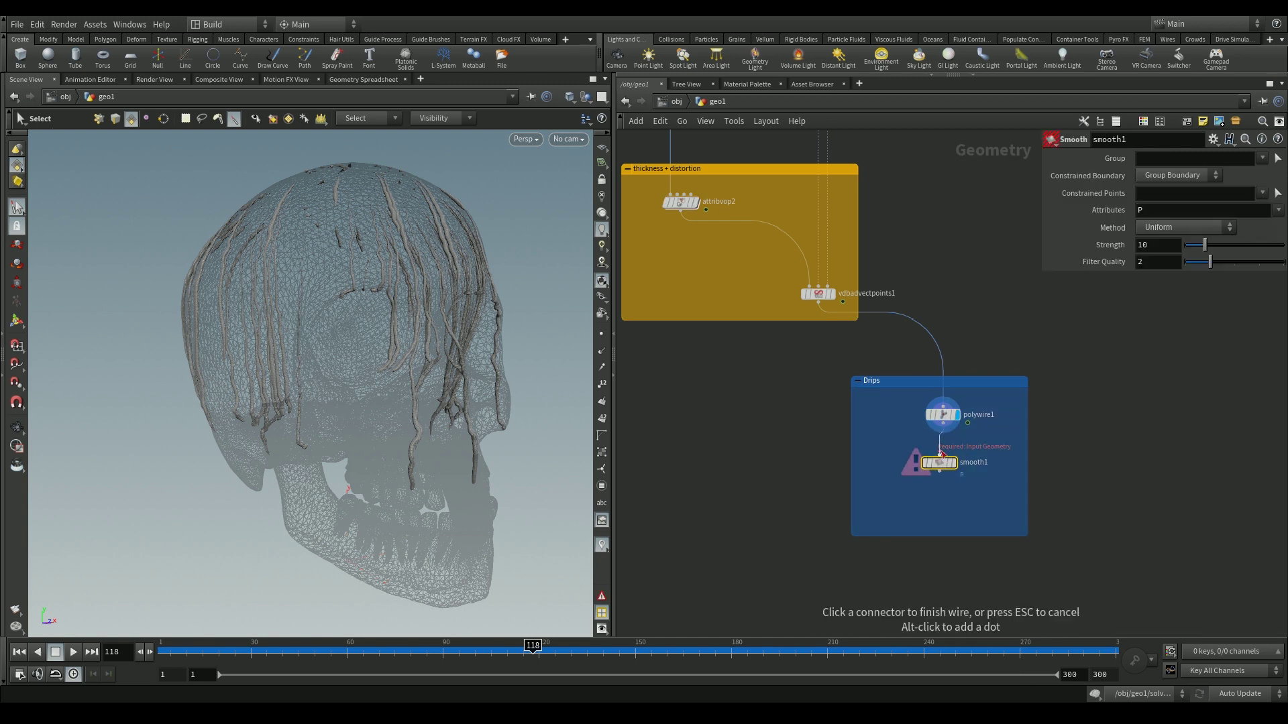
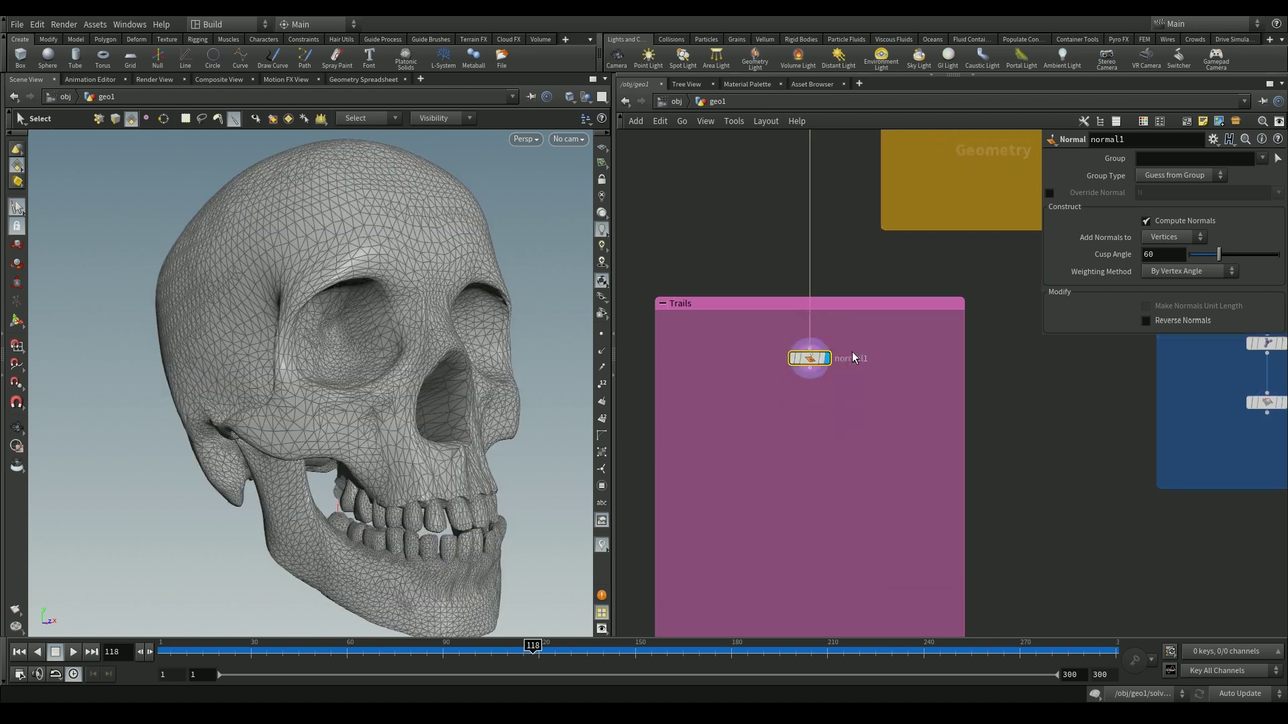
Set normal1 in the Trails box to add its normals to points.
left_click(1183, 238)
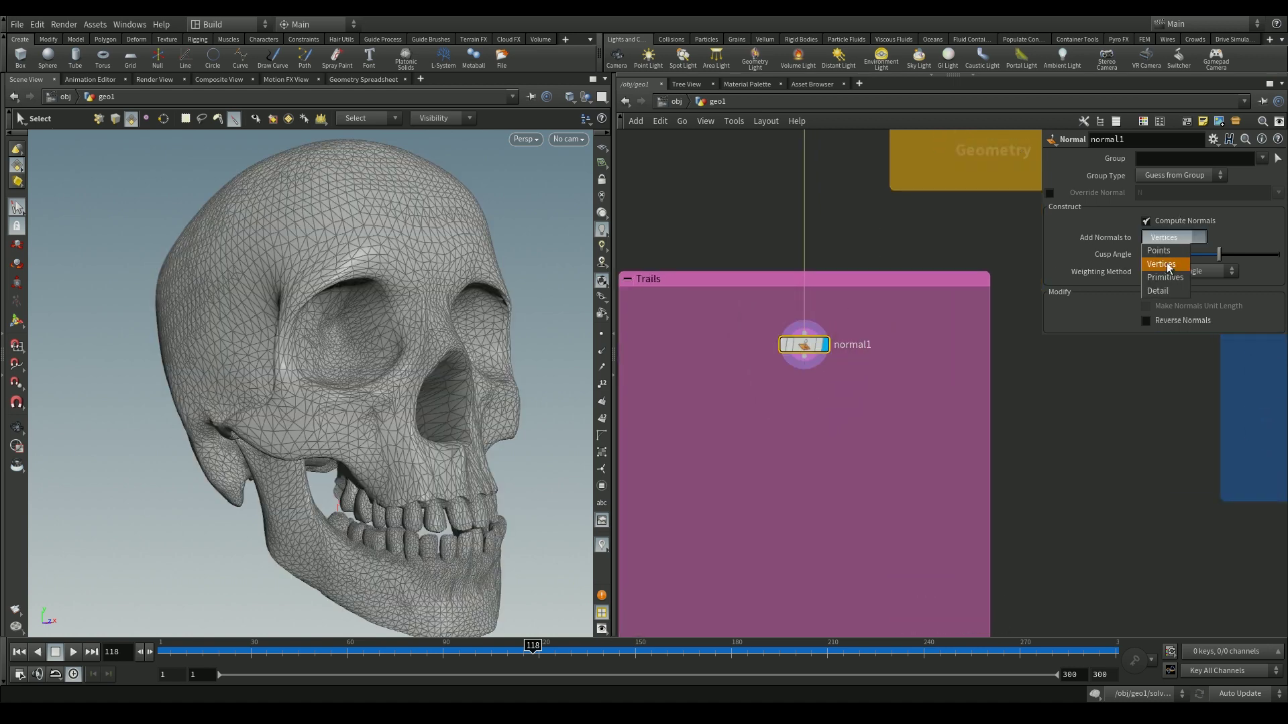
left_click(1158, 250)
scroll(868, 352, "down", 2)
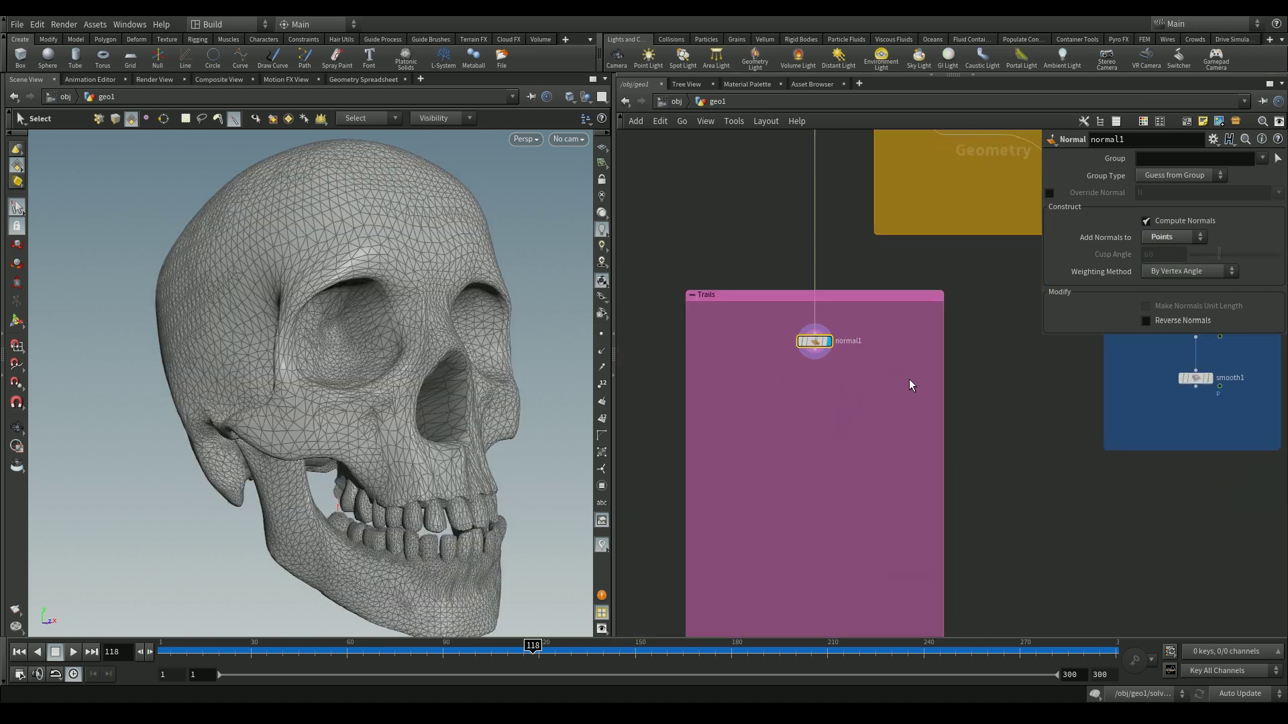
Add a VDB from Polygons node below normal1 in the Trails box and connect normal1 to it.
key("Tab")
type("vdbfr")
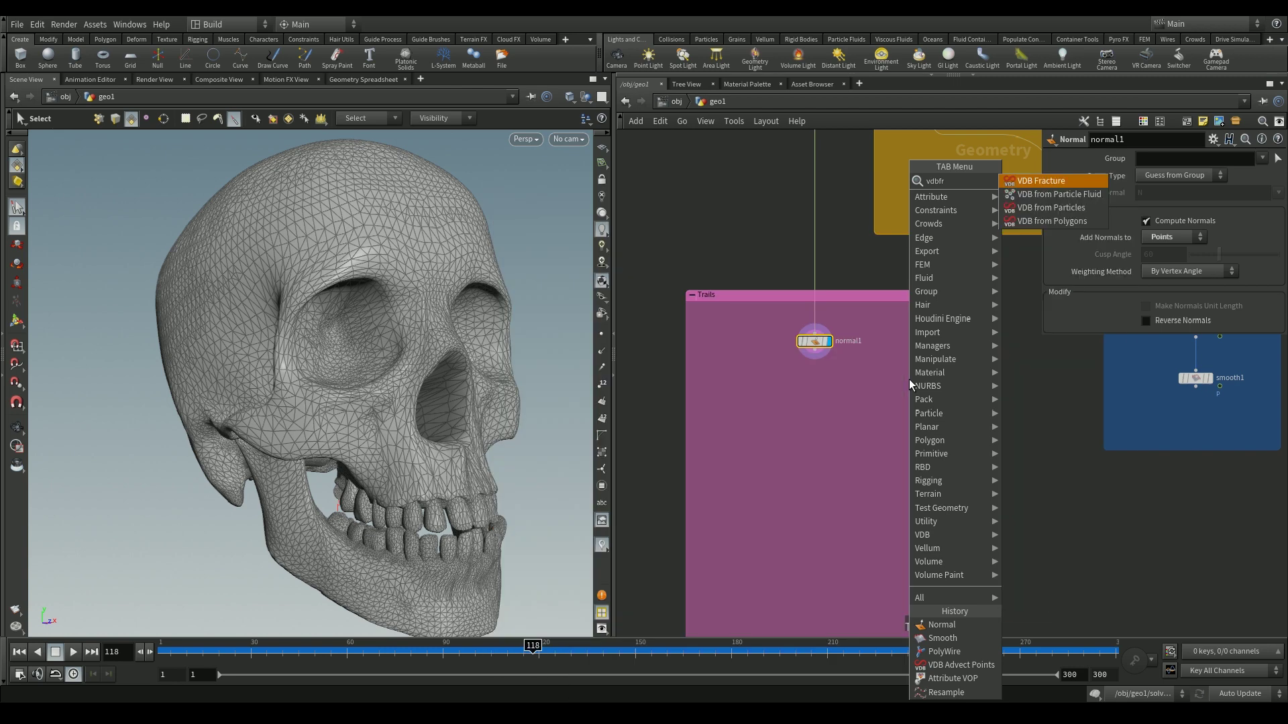
key("Down")
key("Down")
key("Down")
key("Return")
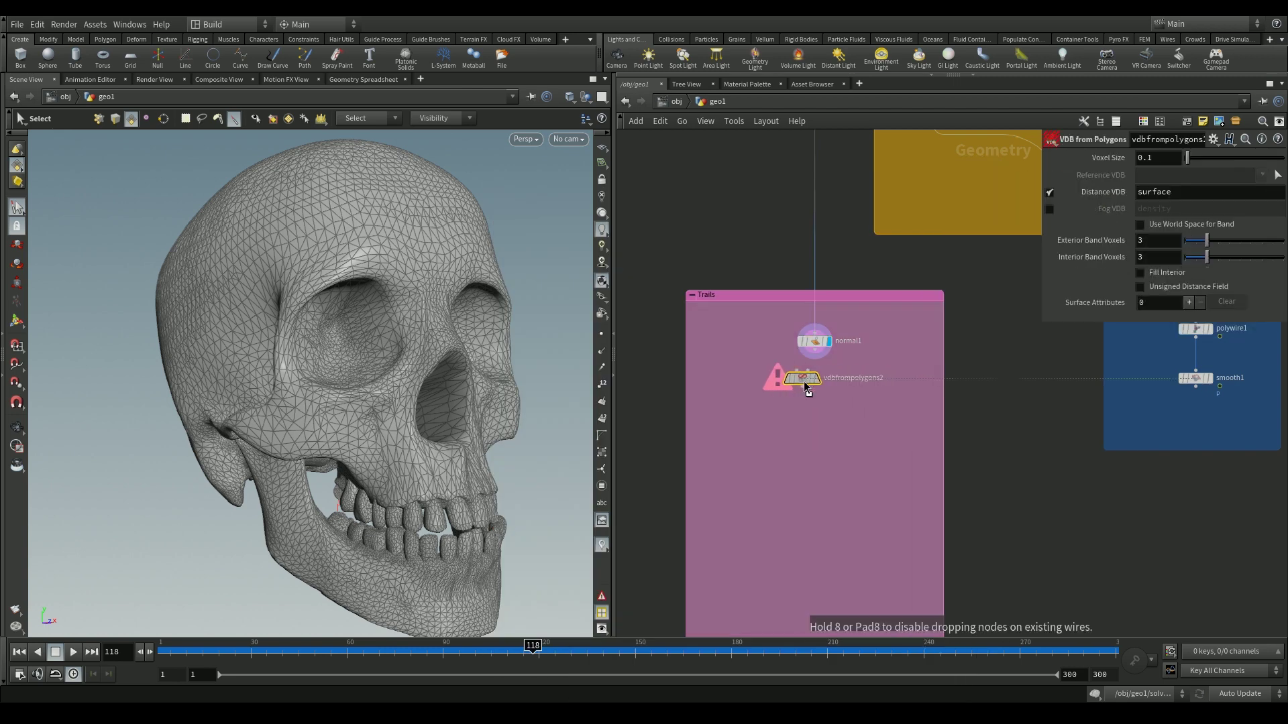
left_click(818, 379)
left_click(817, 370)
left_click(814, 348)
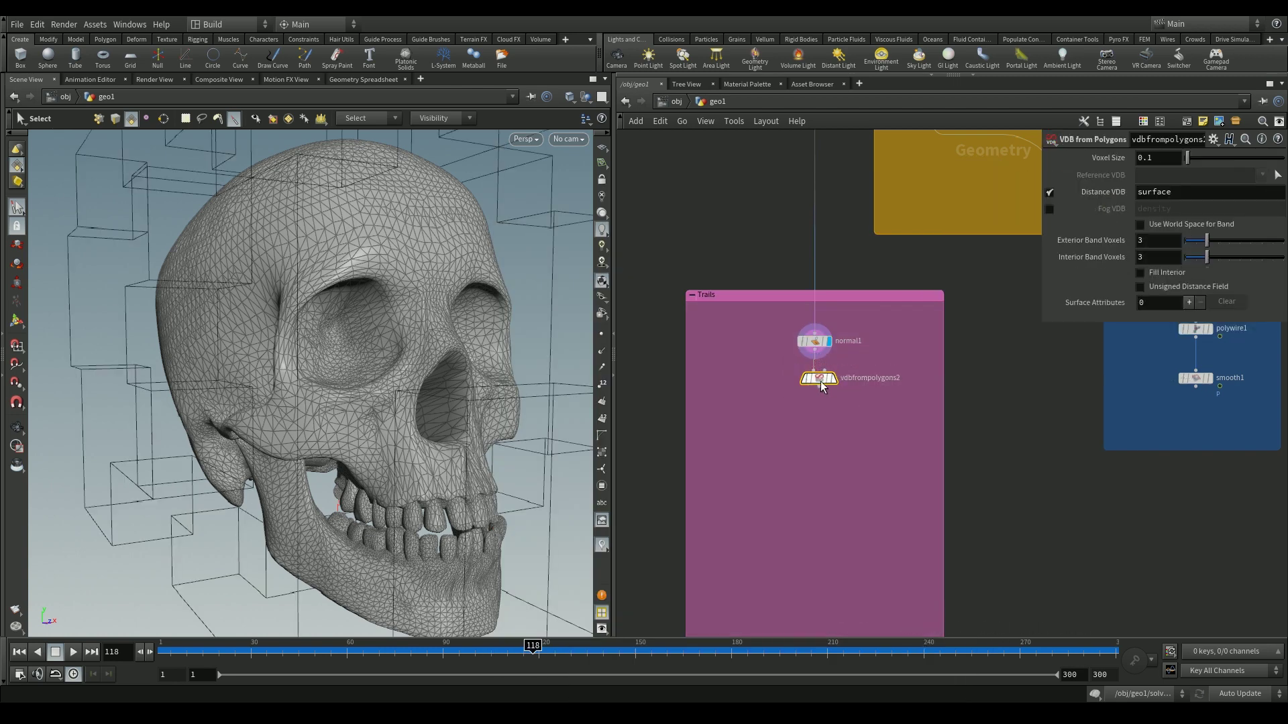
Display vdbfrompolygons2 and add a surface attribute to it using point.N, VDB name dir and vector type Gradient/Normal.
left_click_drag(819, 378, 814, 383)
left_click(832, 383)
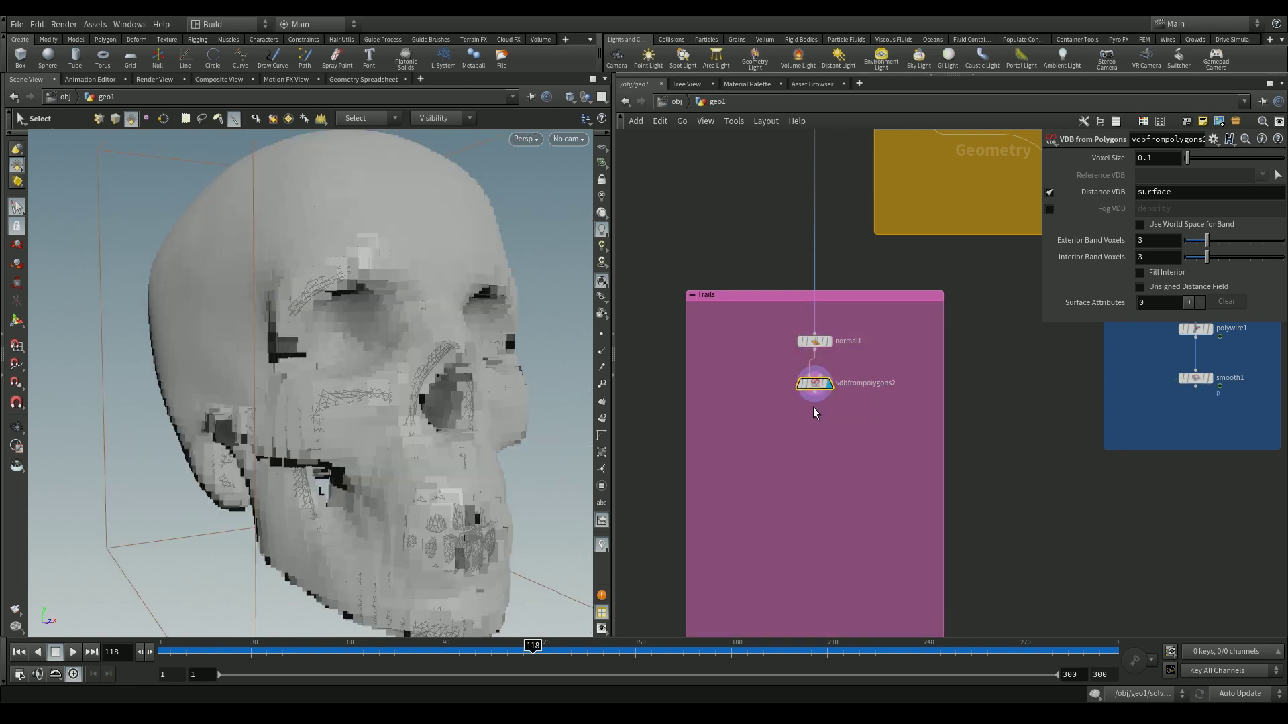
left_click(1189, 303)
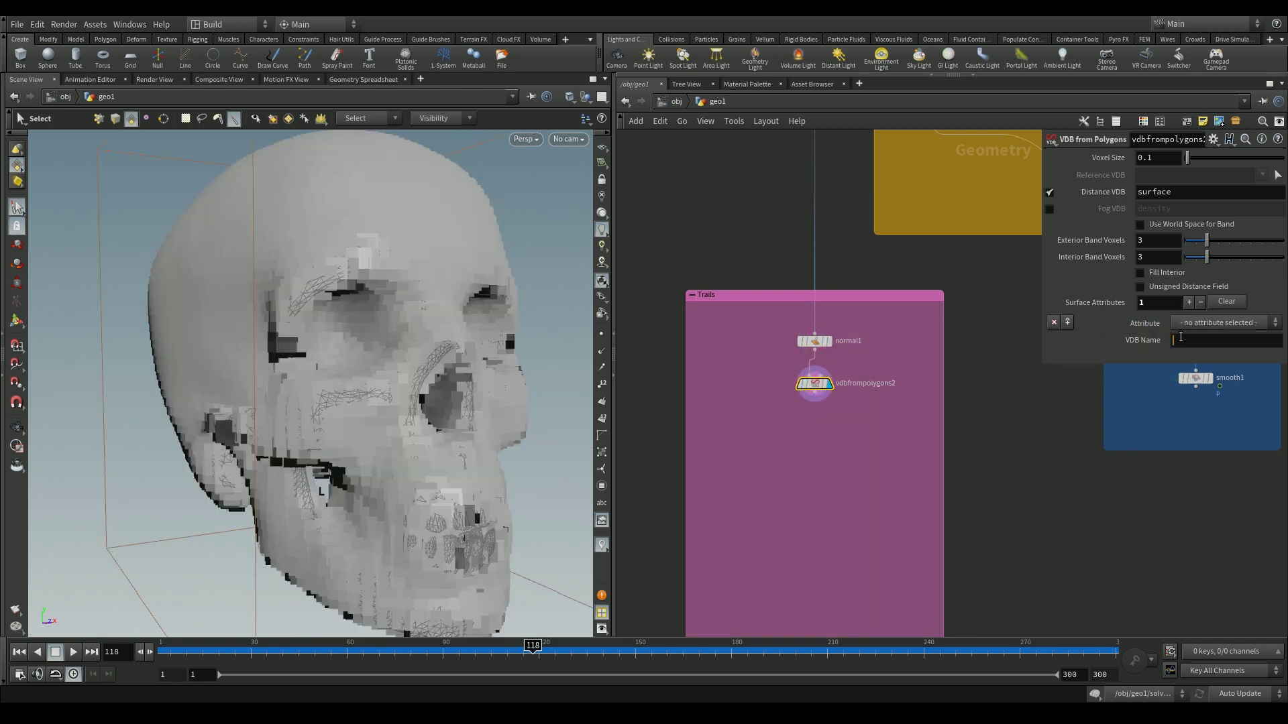
left_click(1181, 339)
left_click(1208, 324)
left_click(1197, 368)
key("Return")
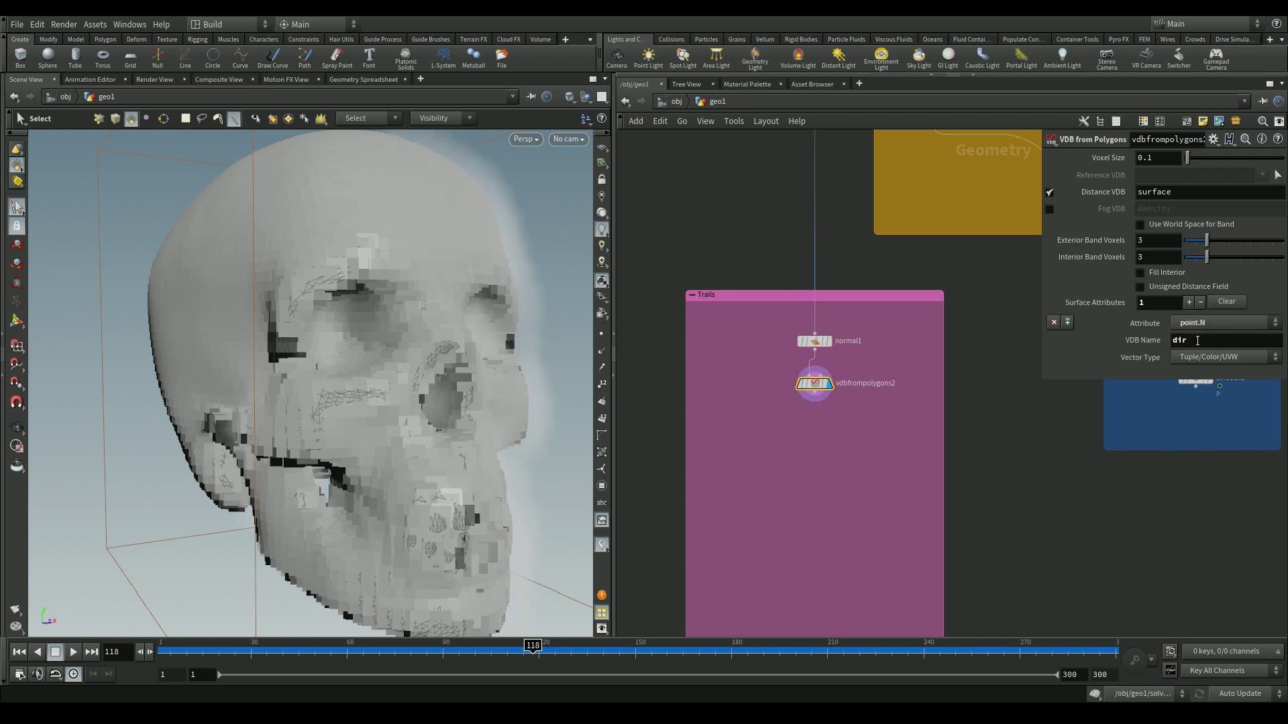
left_click(1215, 358)
left_click(1189, 383)
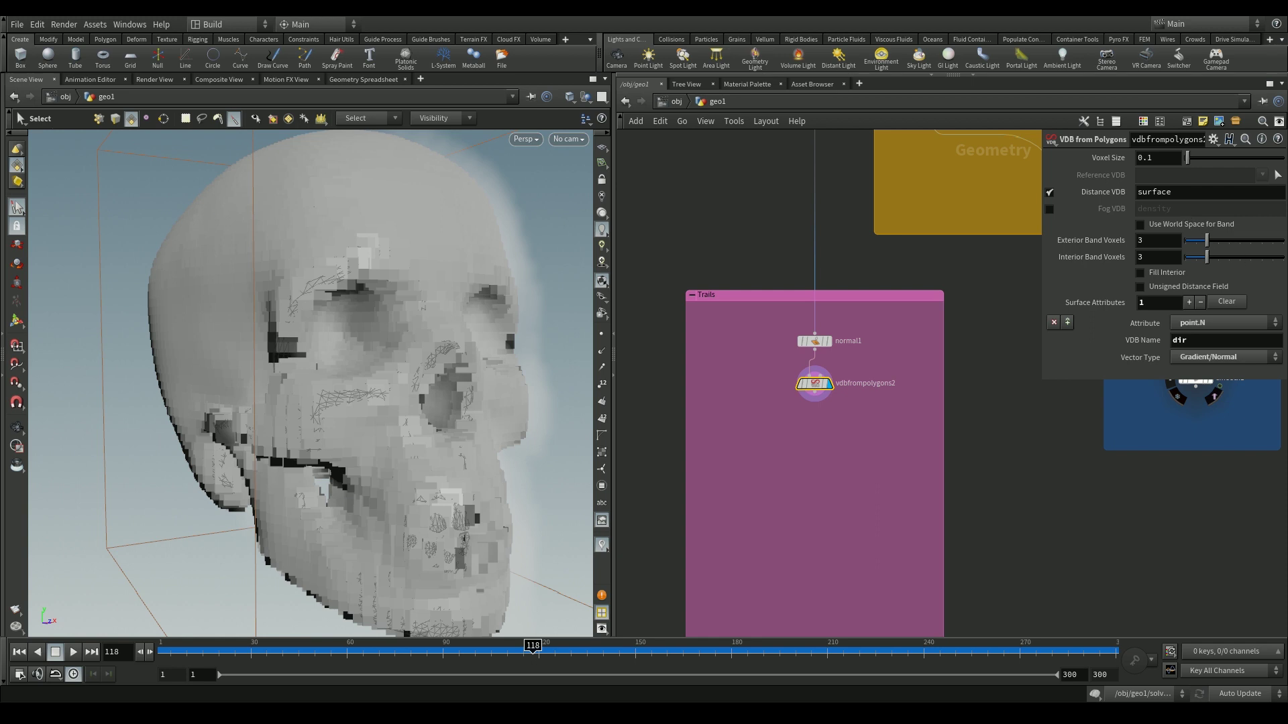
Set the exterior and interior band voxels of vdbfrompolygons2 to 20 each.
left_click(1167, 246)
type("20")
key("Tab")
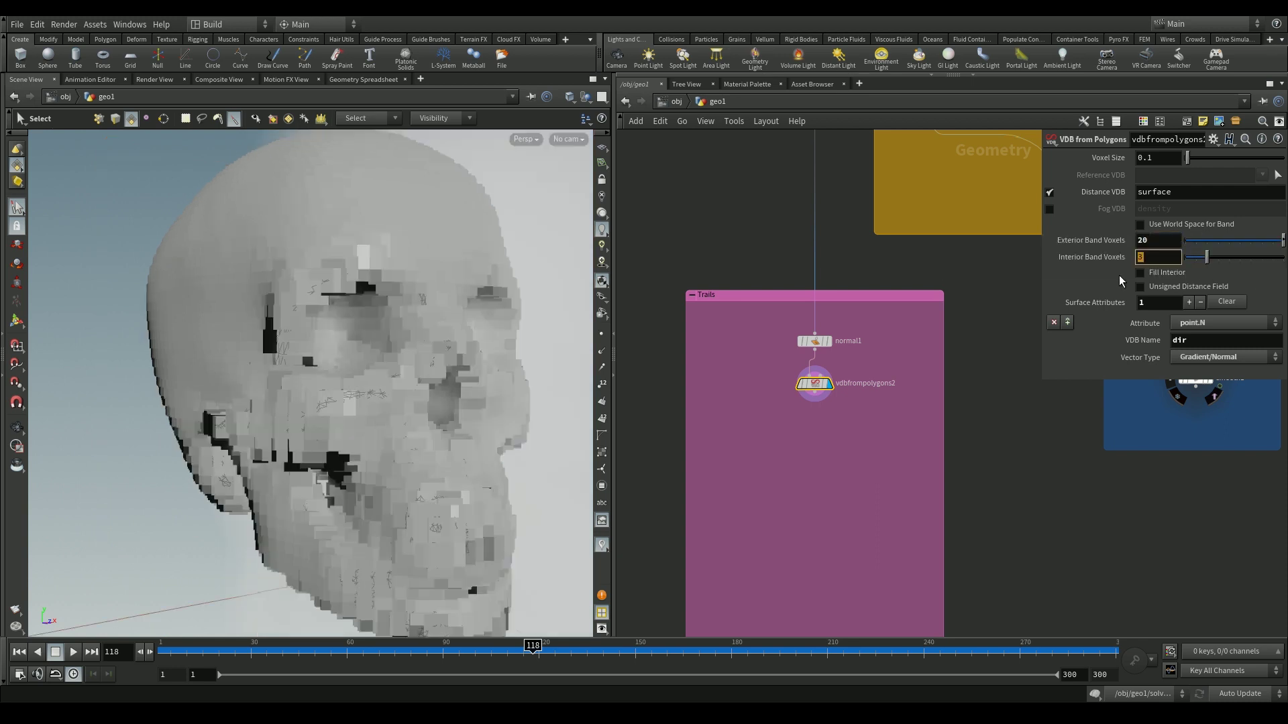
type("20")
key("Return")
key("Escape")
left_click_drag(492, 331, 470, 352)
key("s")
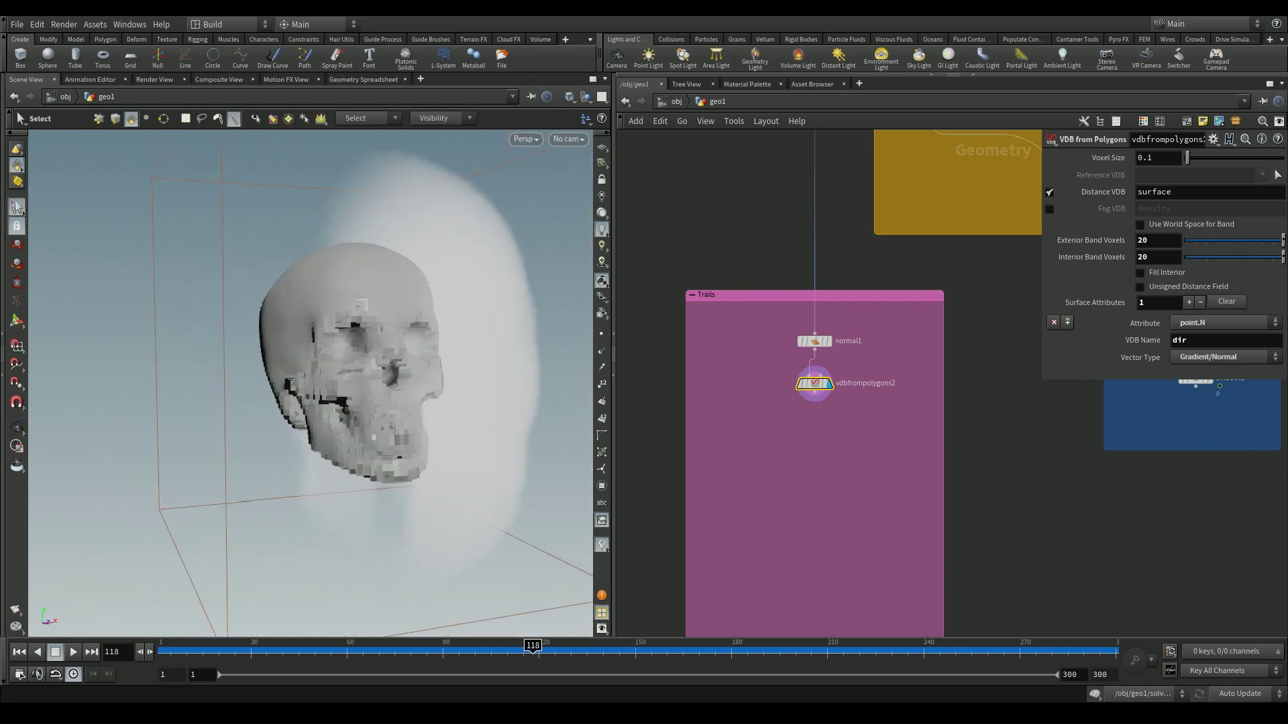
Add an Attribute Delete node beside vdbfrompolygons2 in the Trails box and wire vdbadvectpoints1 into it.
key("Tab")
type("attr")
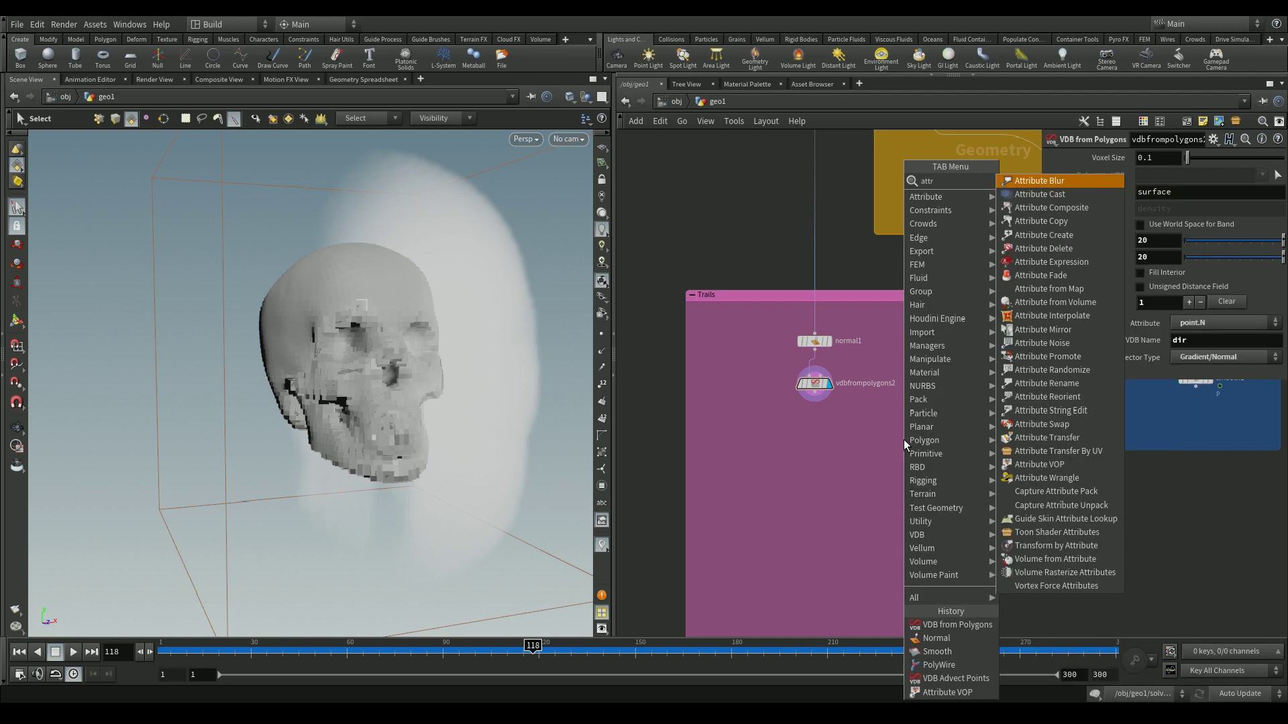
type("ibdel")
key("Return")
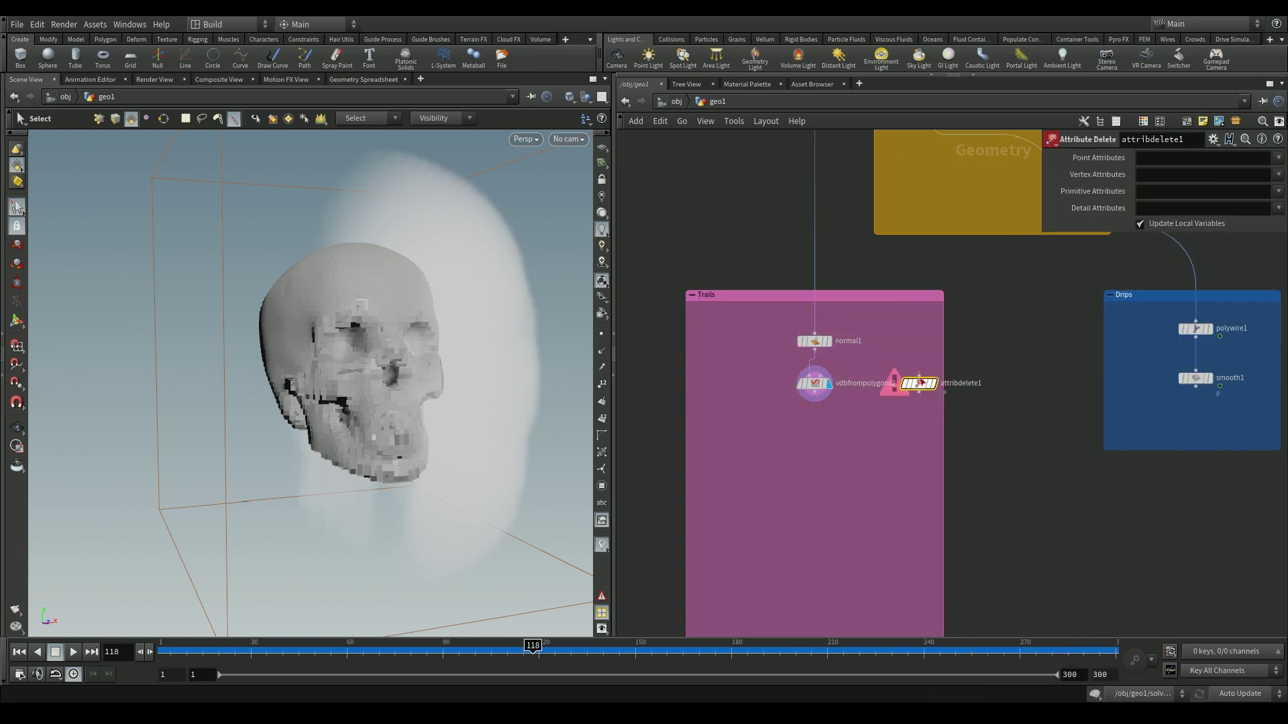
left_click(904, 430)
middle_click_drag(1055, 239, 955, 396)
left_click(969, 376)
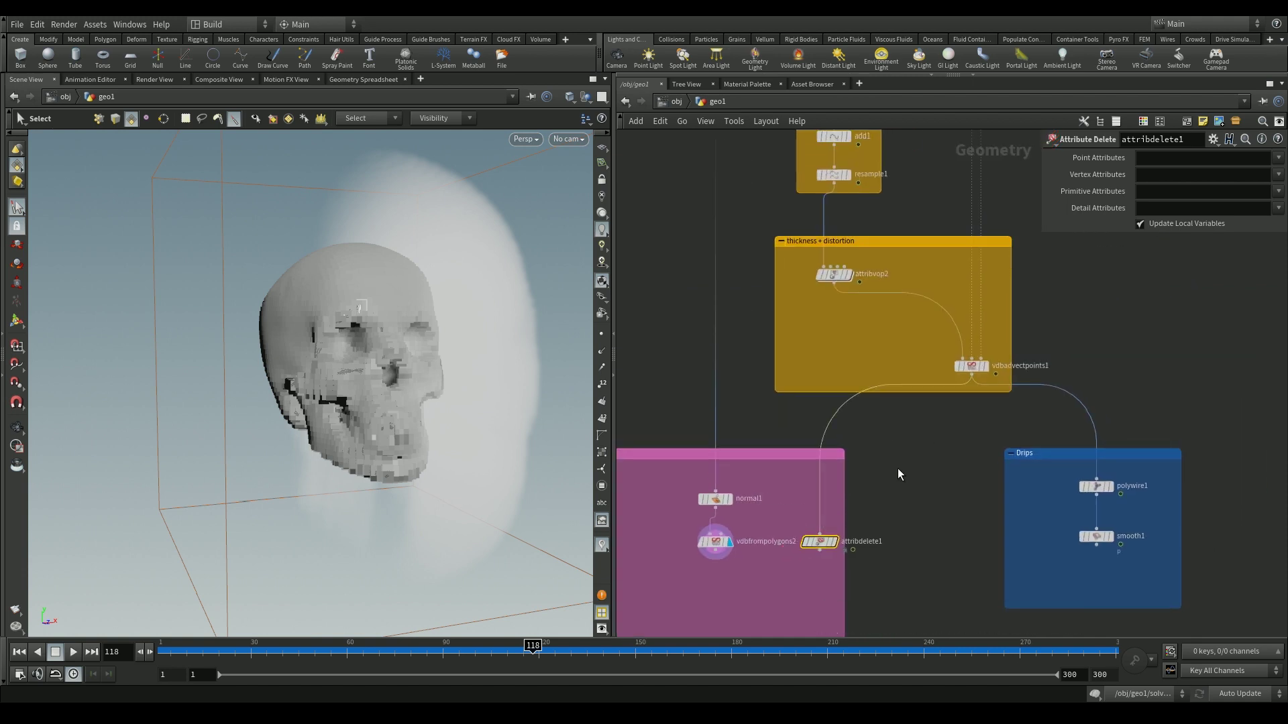
Display attribdelete1 and set it to delete the point attribute pscale.
middle_click_drag(898, 468, 940, 383)
left_click(1152, 157)
type("psc")
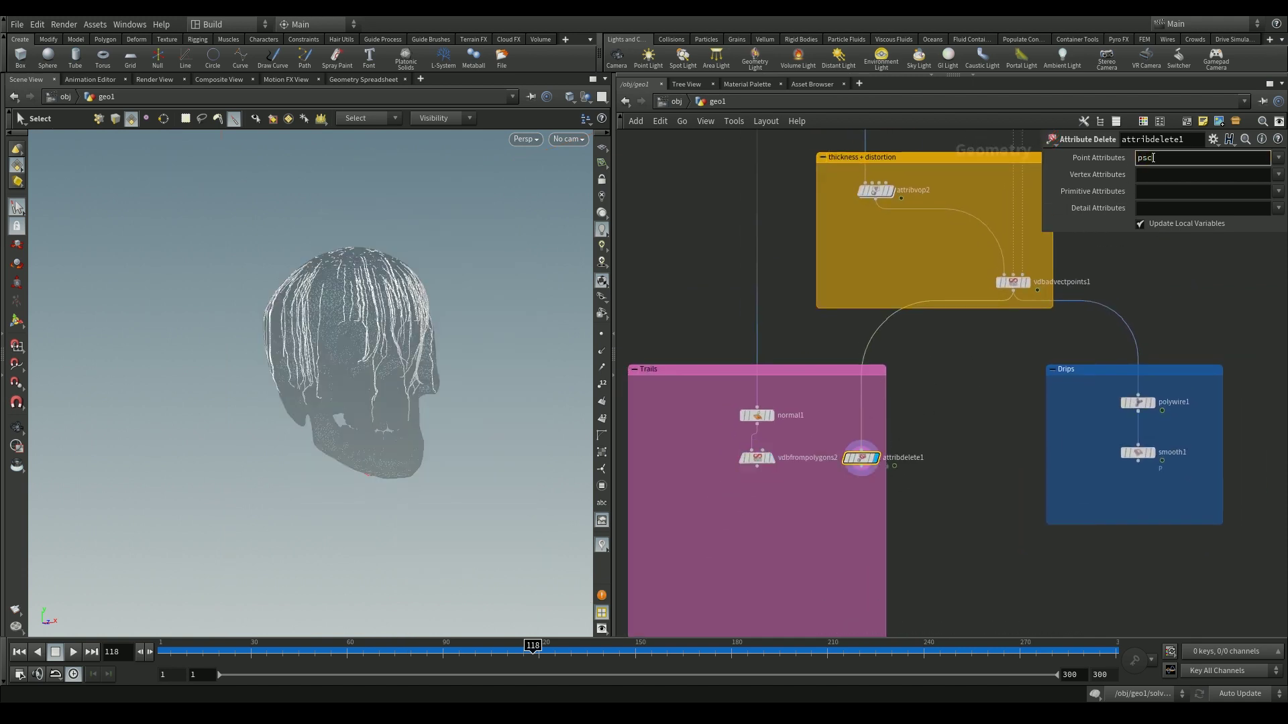
type("ale")
key("Return")
key("Tab")
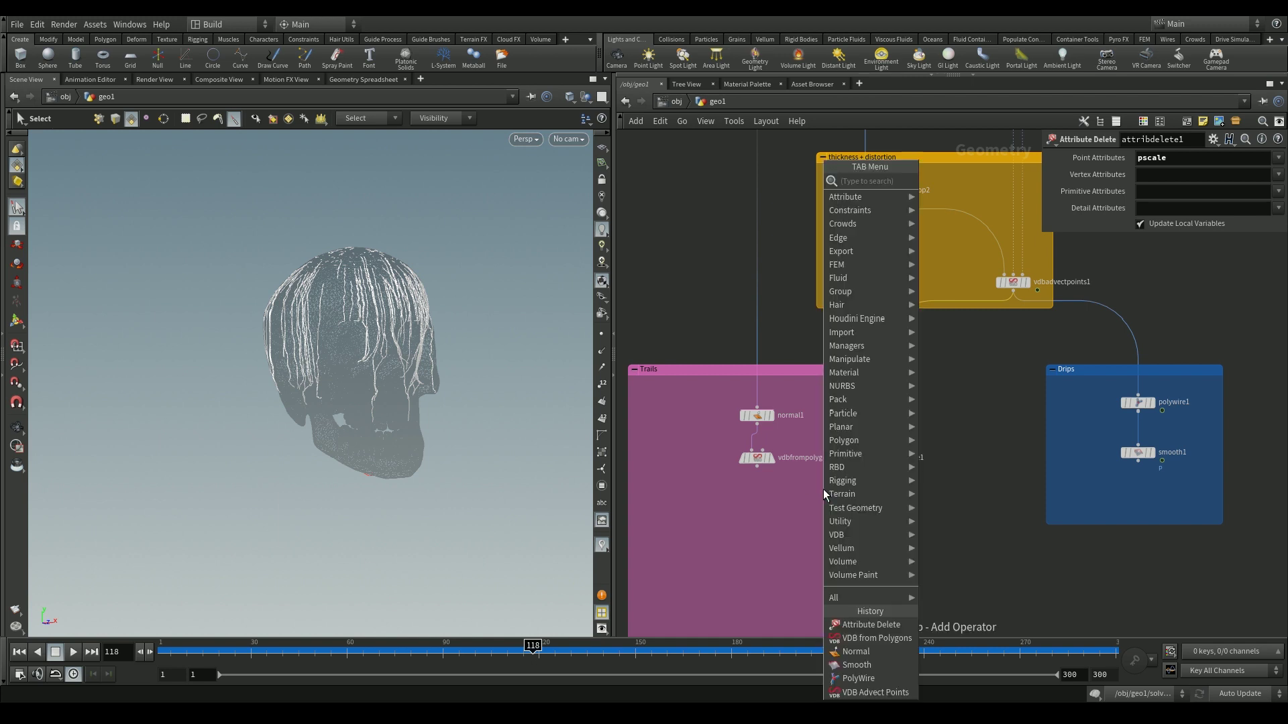
key("Escape")
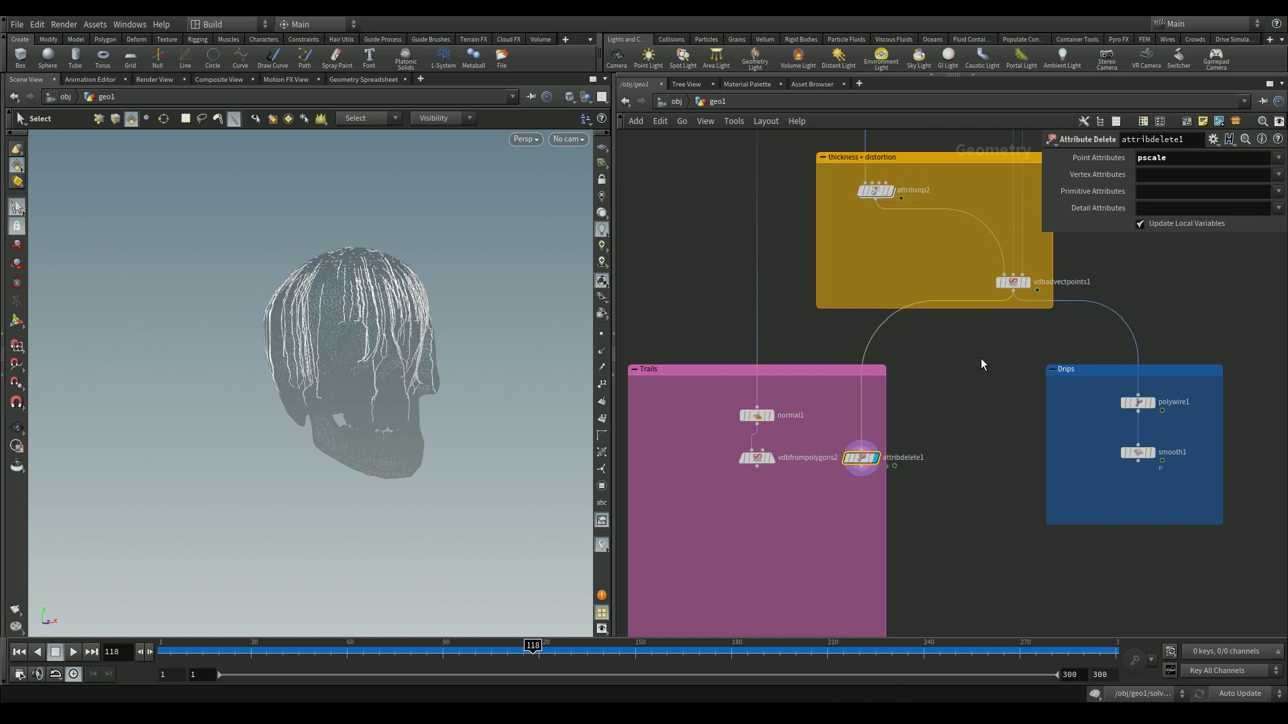
Copy attribvop2 into the Trails box below attribdelete1, connect attribdelete1 to the copy and display it.
left_click(878, 192)
key("ctrl+c")
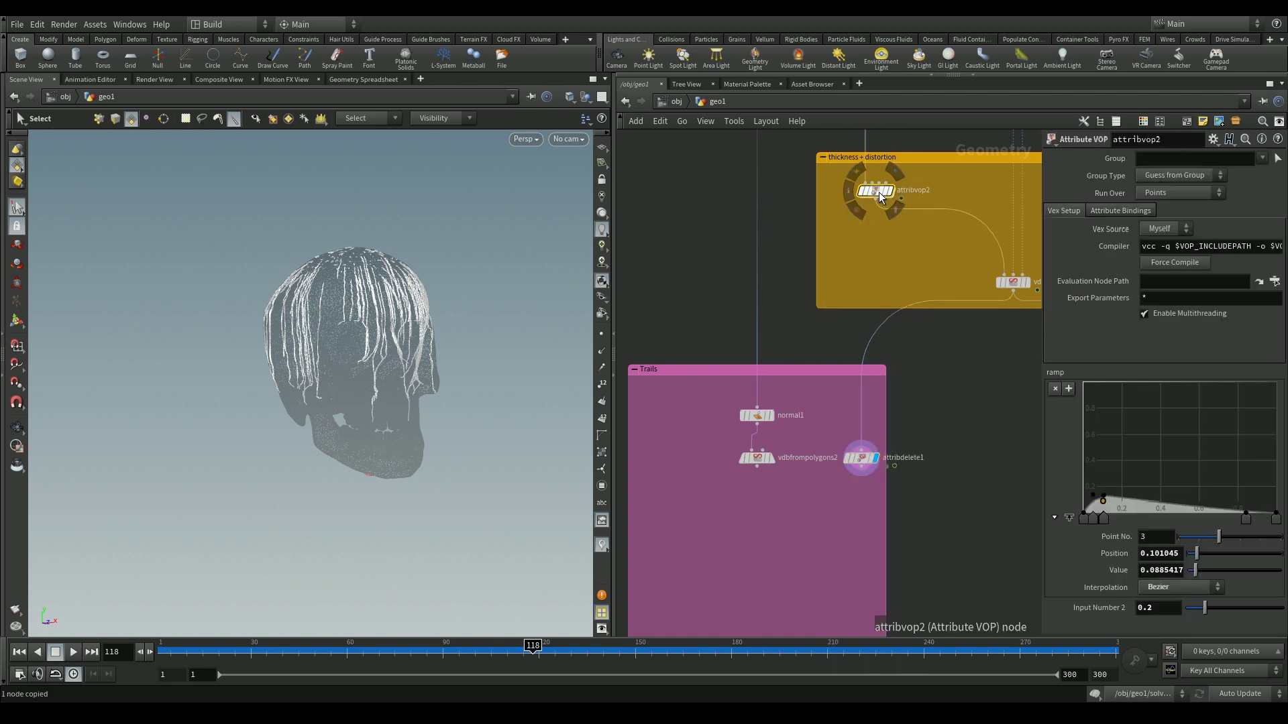
key("ctrl+v")
left_click(844, 505)
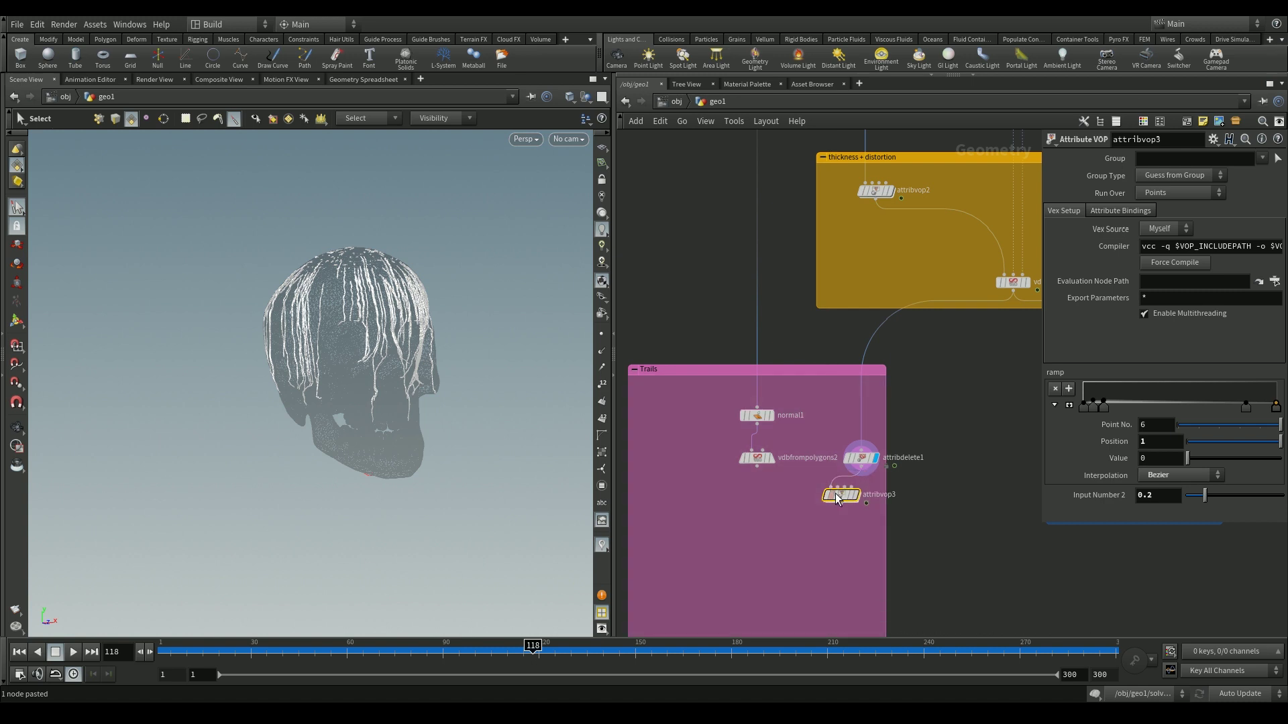
left_click_drag(843, 504, 854, 501)
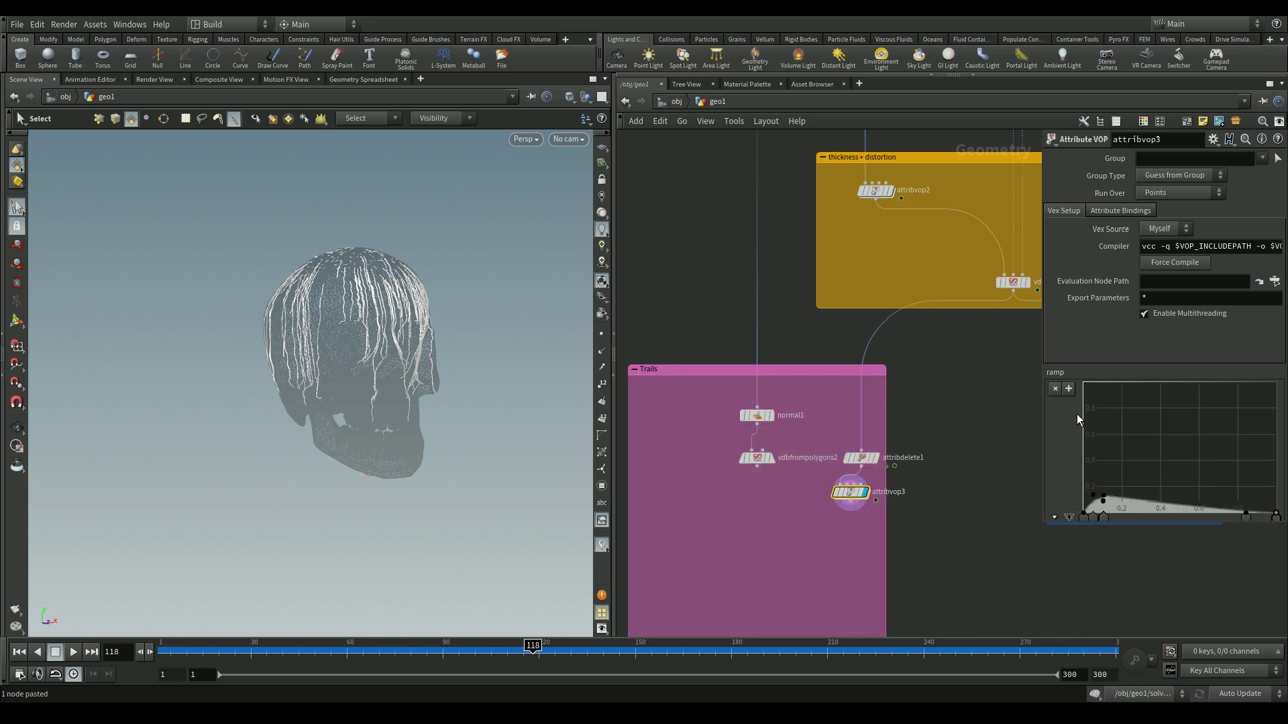
Reshape attribvop3's ramp into a broad arch with its third point at about position 0.11, value 0.14, undoing the unwanted ramp changes.
left_click(1069, 405)
key("ctrl+z")
key("ctrl+z")
key("ctrl+z")
key("ctrl+z")
key("ctrl+z")
key("ctrl+z")
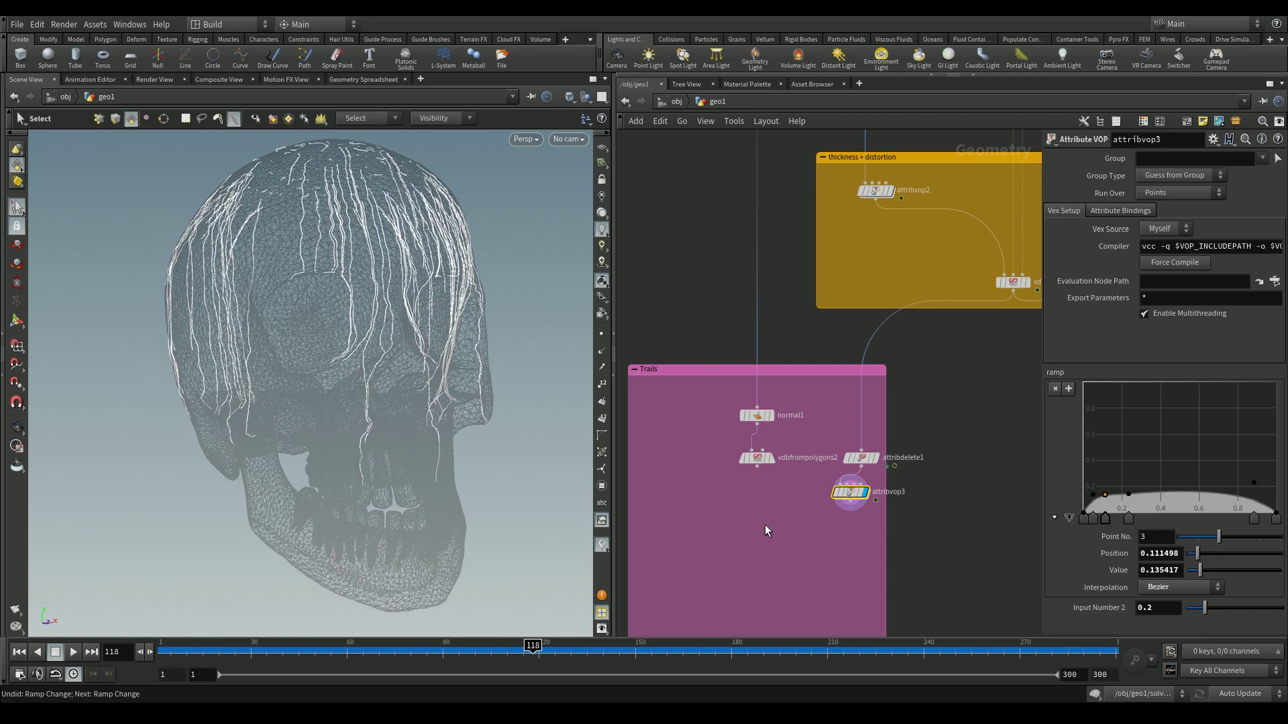
Add an Attribute from Volume node below vdbfrompolygons2 in the Trails box.
key("Tab")
type("atribu")
key("BackSpace")
key("BackSpace")
key("BackSpace")
key("BackSpace")
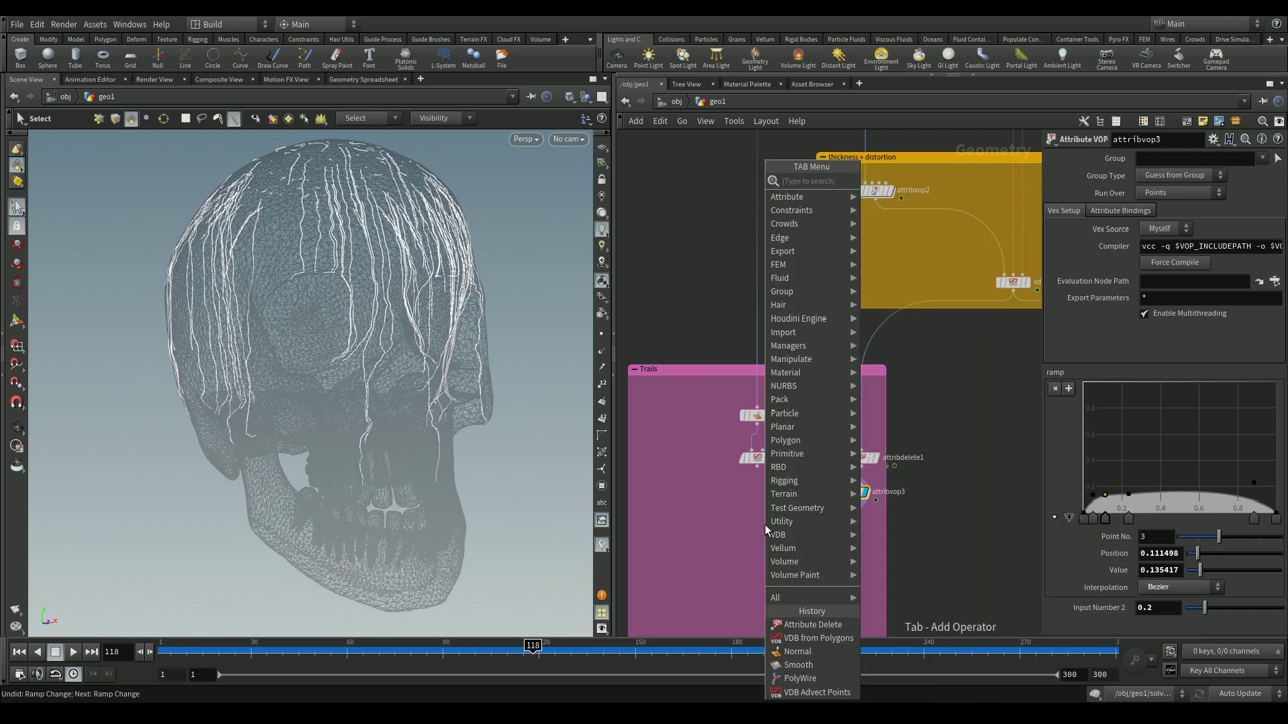
type("fr")
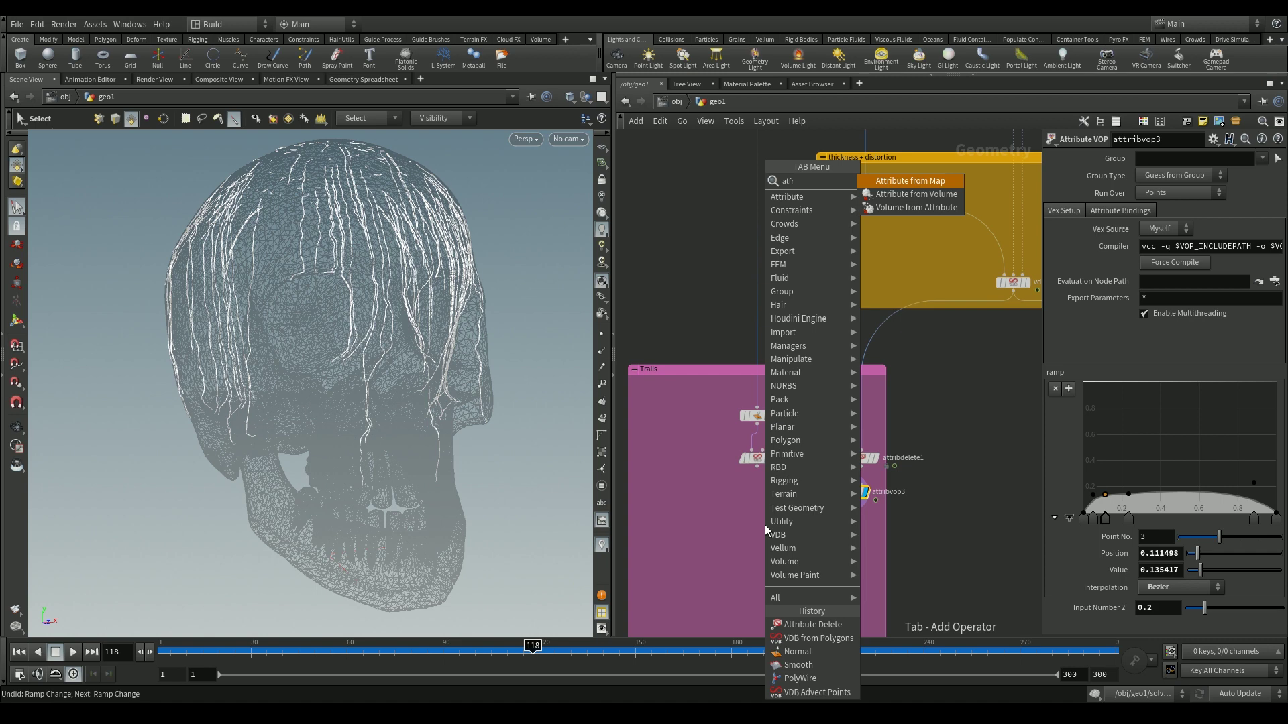
key("Down")
key("Return")
left_click(765, 525)
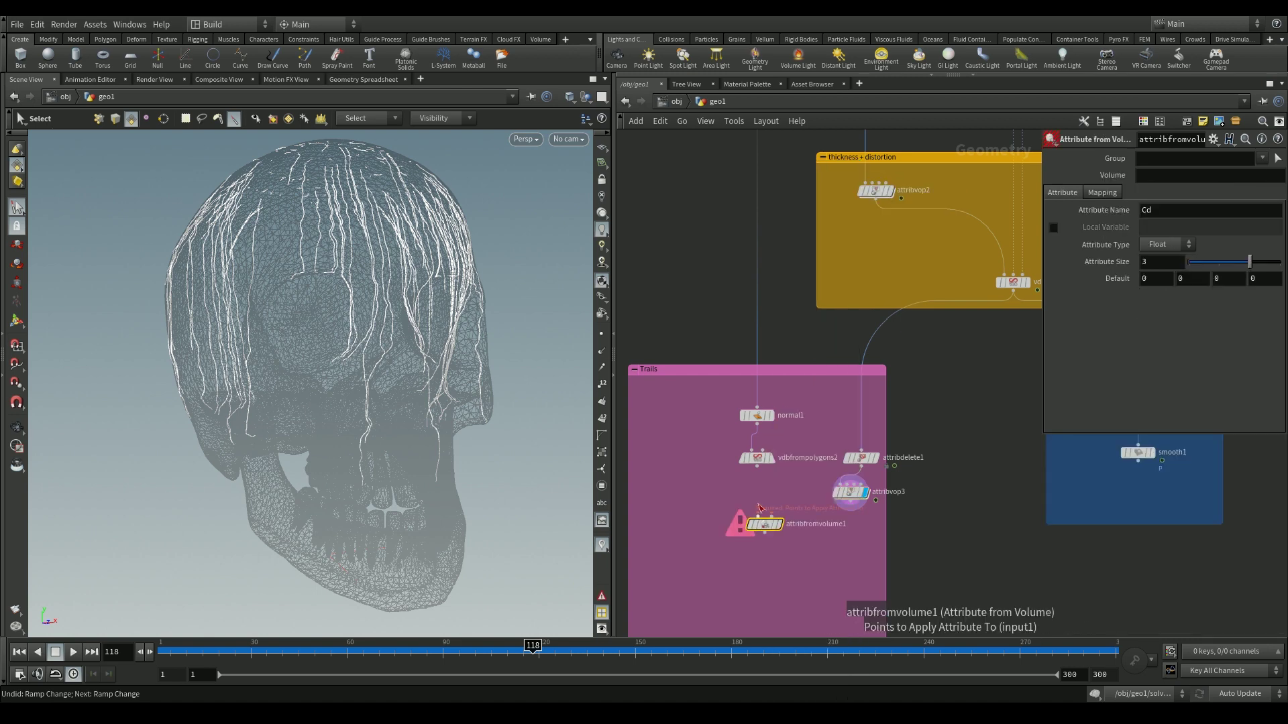
Wire attribvop3 into the first input and vdbfrompolygons2 into the second input of attribfromvolume1, and display the node.
left_click(760, 514)
left_click(831, 505)
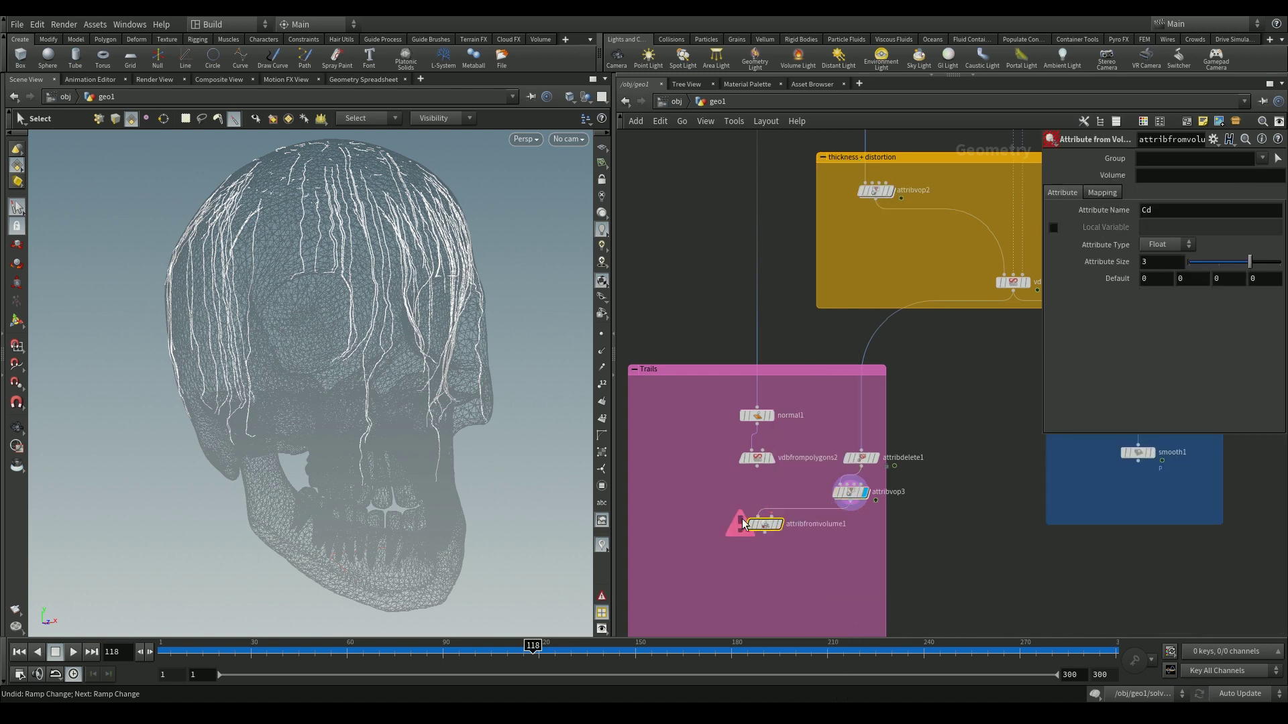
left_click(771, 516)
left_click(758, 470)
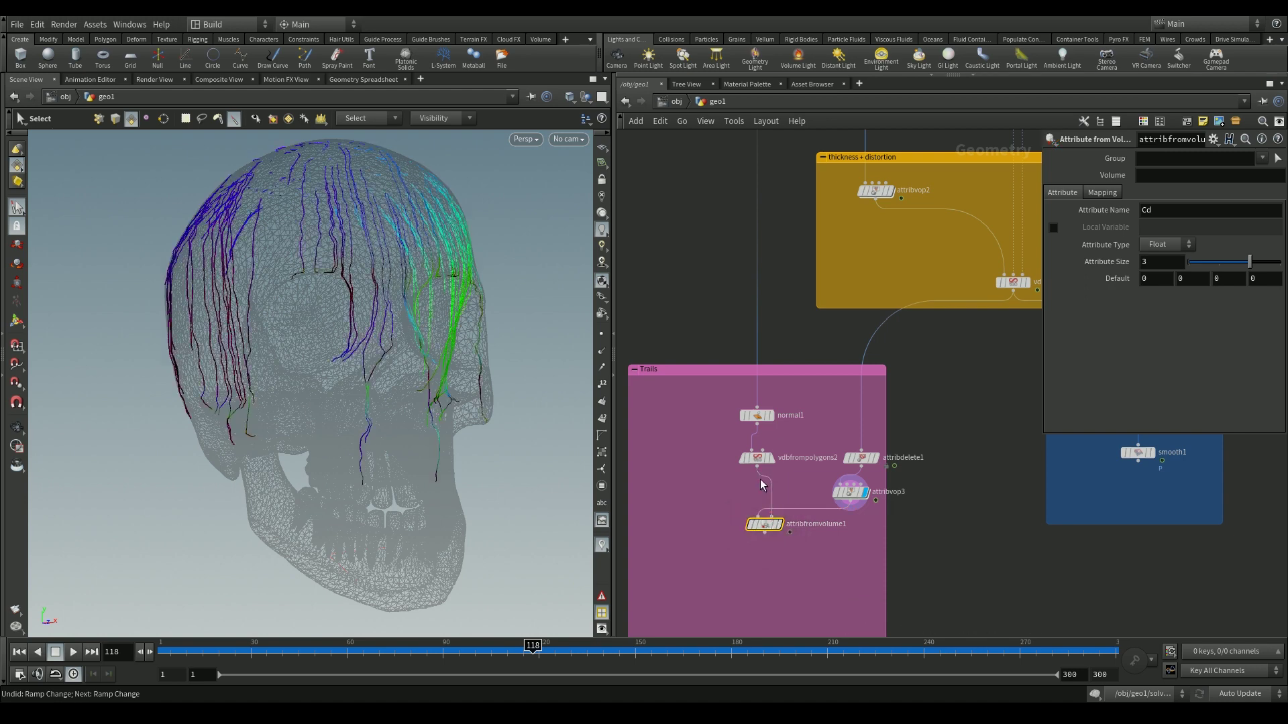
left_click_drag(765, 524, 744, 525)
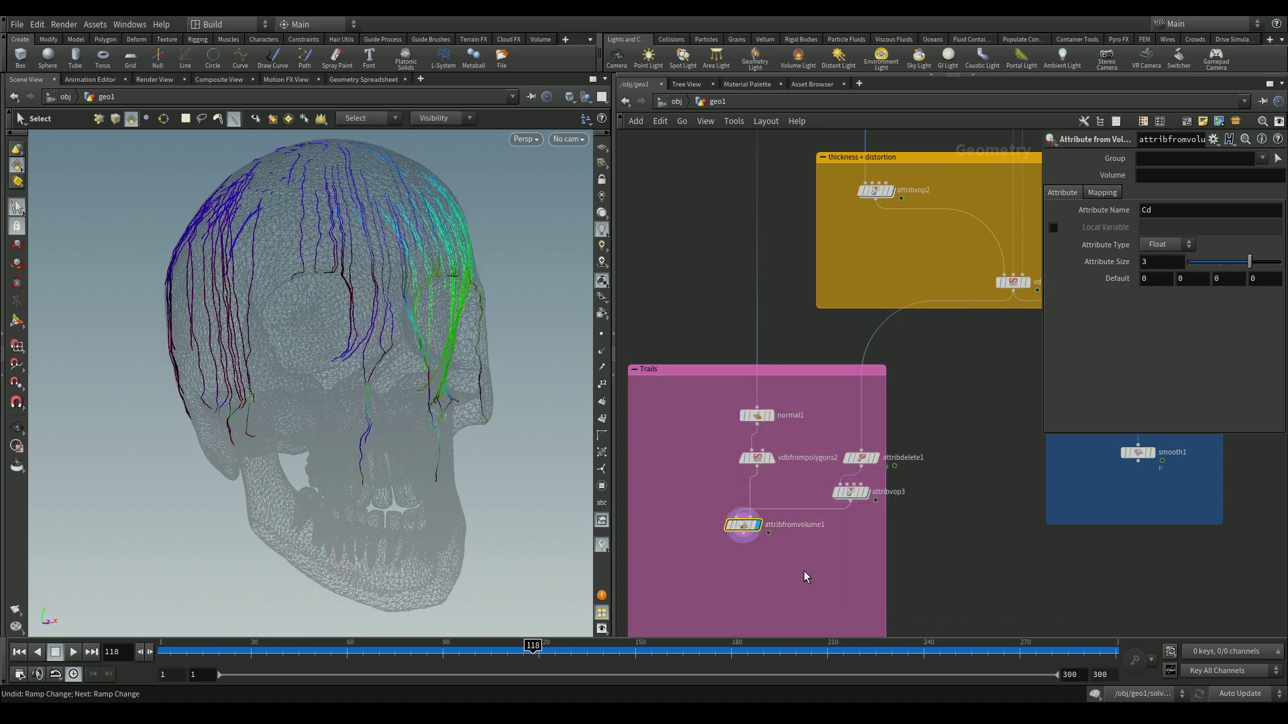
left_click_drag(806, 577, 725, 513)
Set attribfromvolume1's attribute name and volume to dir and its attribute type to Vector.
double_click(1188, 209)
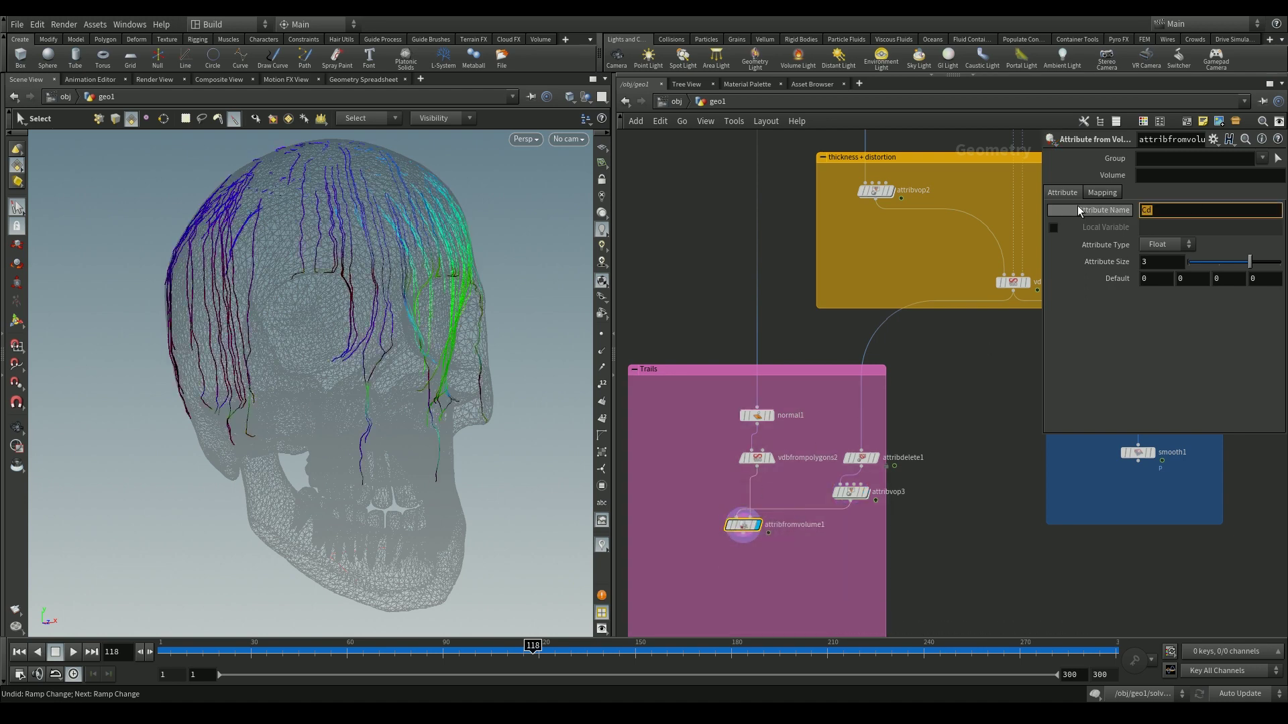
type("dir")
key("Return")
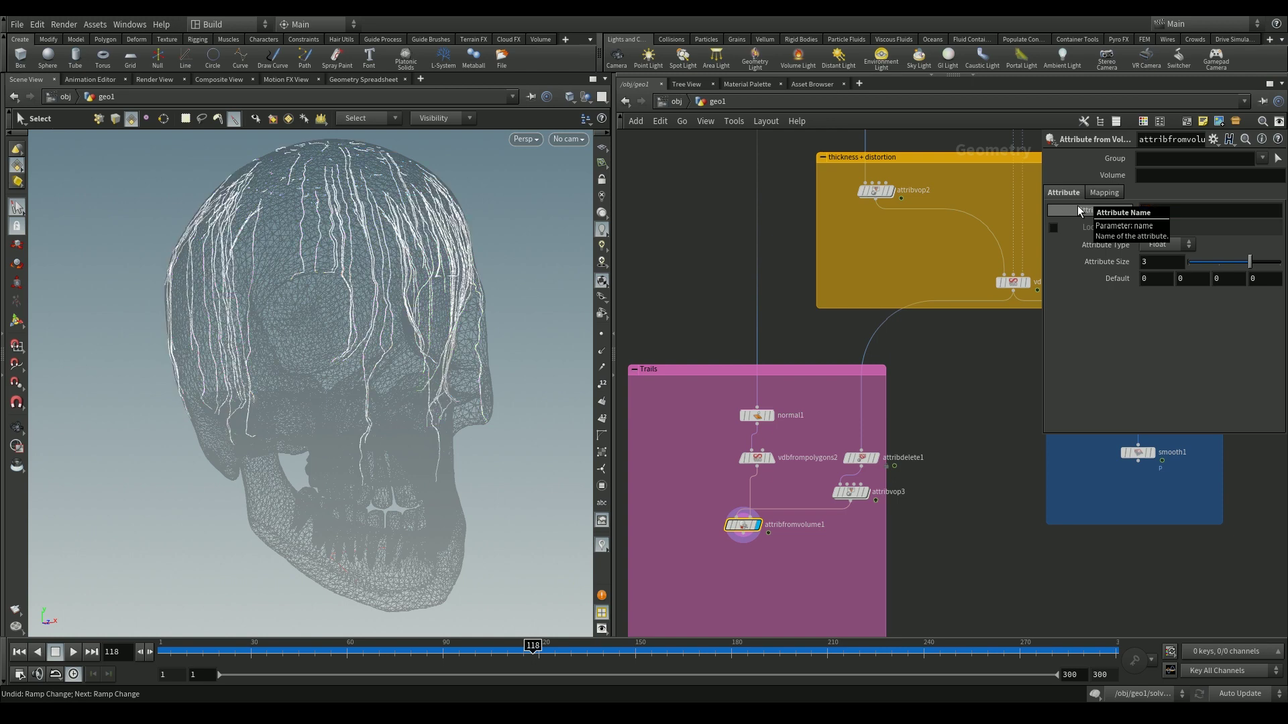
left_click(1179, 159)
left_click(1178, 177)
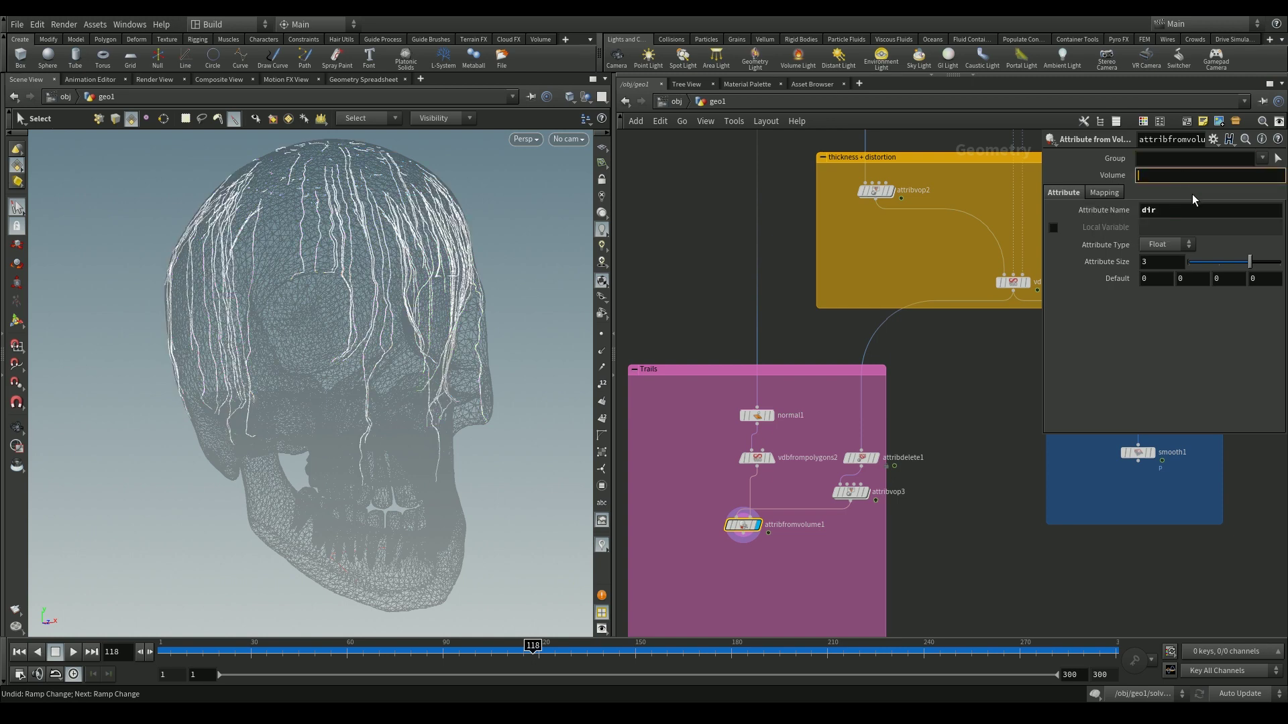
type("dir")
key("Return")
left_click(1167, 244)
left_click(1157, 284)
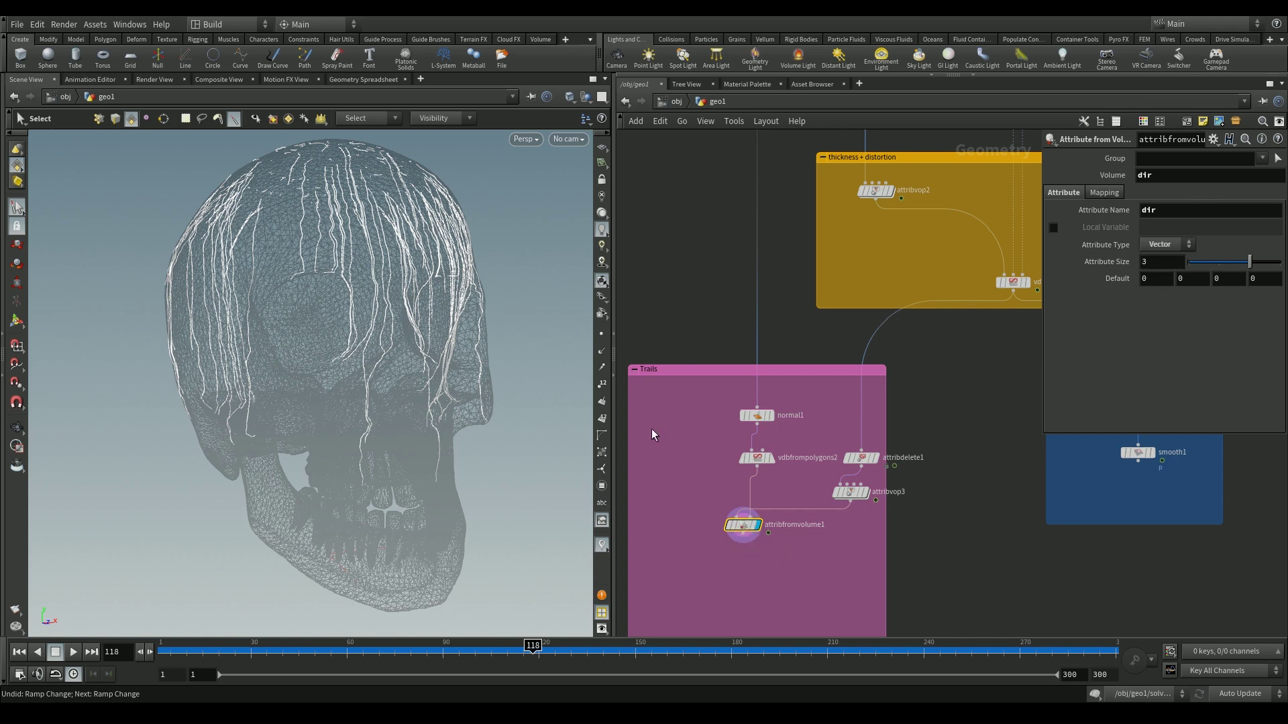
Add an Attribute Wrangle below attribfromvolume1 in the Trails box and wire attribfromvolume1 into its first input.
middle_click_drag(739, 515, 780, 451)
key("Tab")
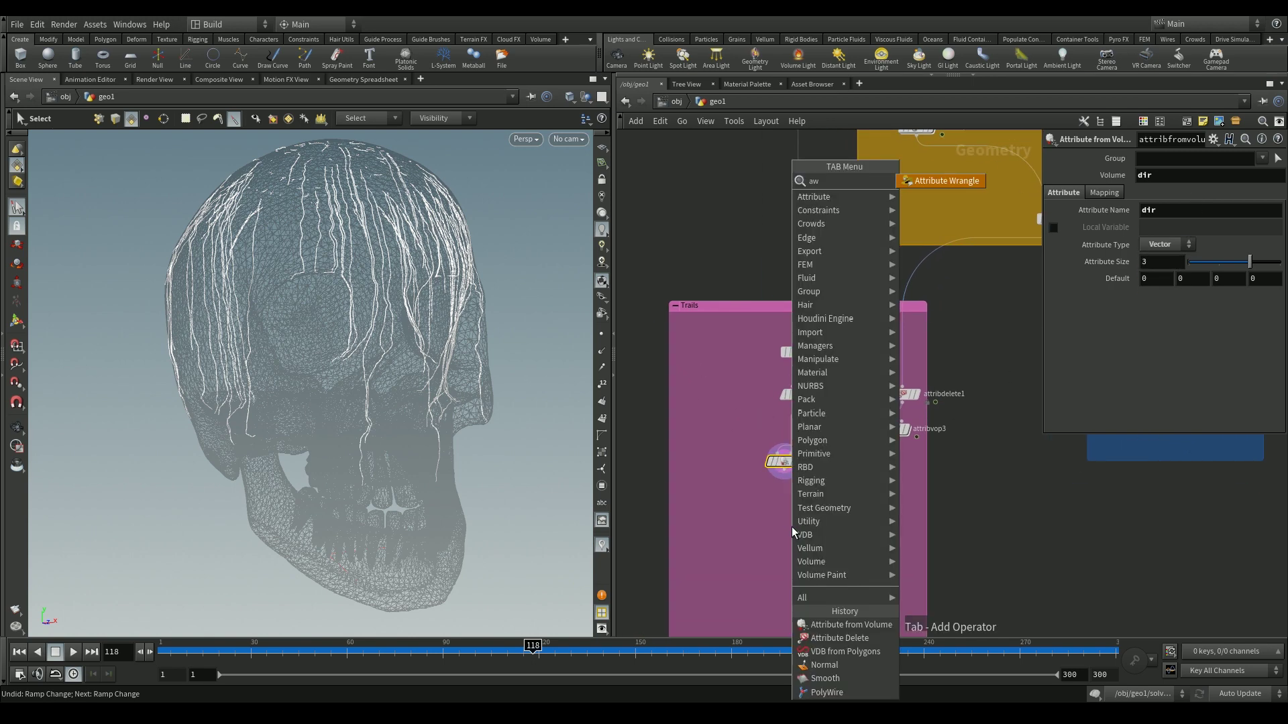
type("wrangle")
key("Return")
left_click(782, 511)
left_click(785, 474)
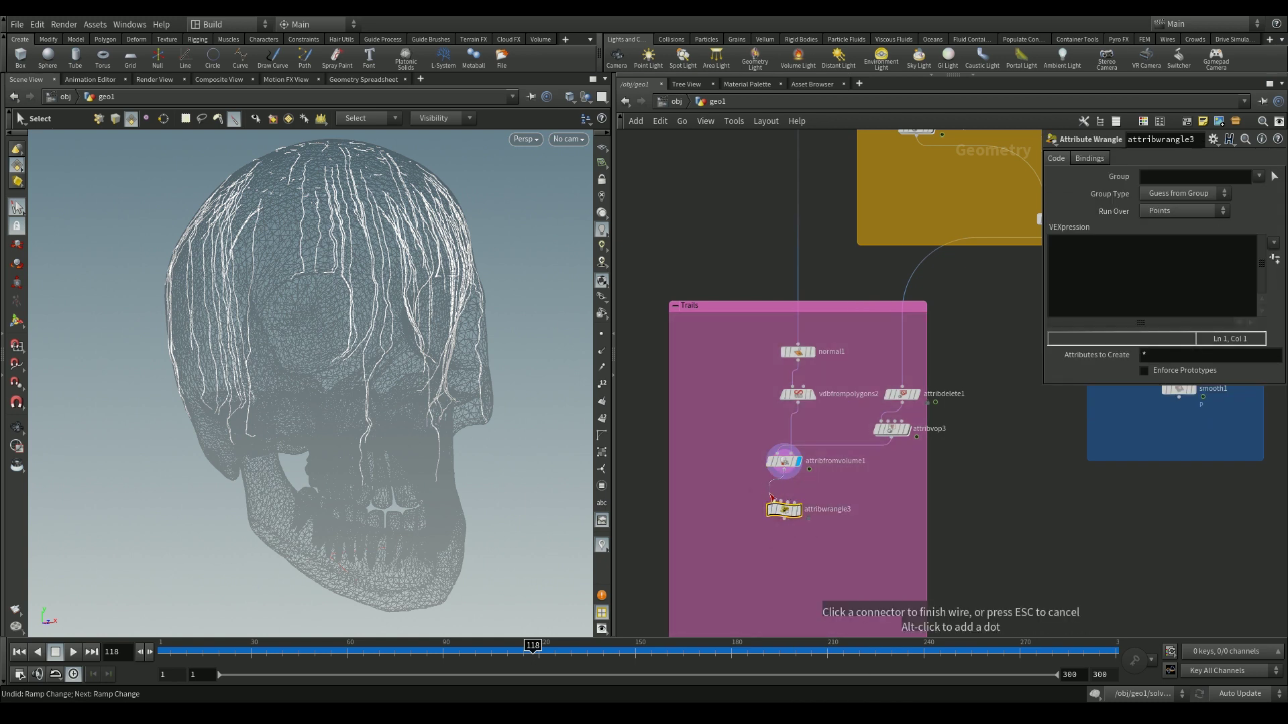
left_click(776, 500)
Enter the VEX expression @N = v@dir; in attribwrangle3.
left_click(1148, 311)
type("@N = ")
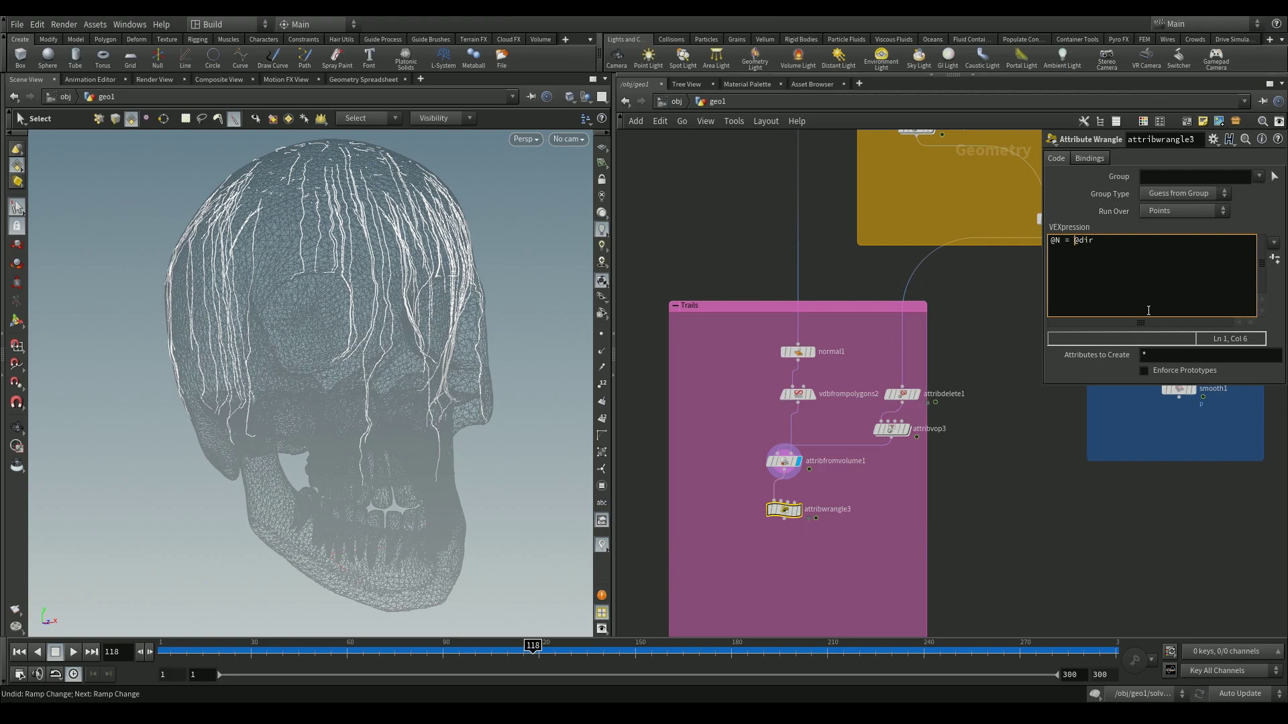
type("v")
key("Right")
type(";")
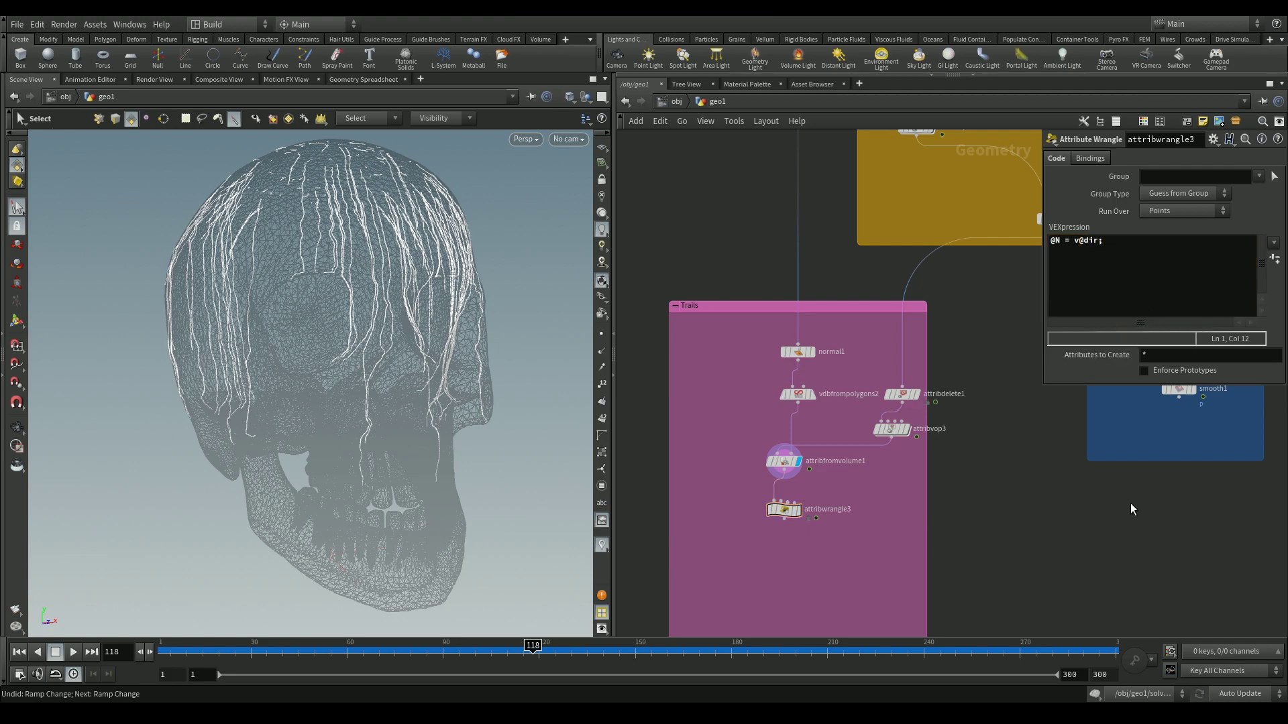
Display attribwrangle3 and show the point normals in the viewport to inspect their directions along the lines.
left_click(797, 509)
left_click(602, 354)
key("Escape")
left_click_drag(570, 362, 403, 362)
key("s")
Add a Circle node next to attribwrangle3 in the Trails box.
middle_click_drag(817, 587, 843, 529)
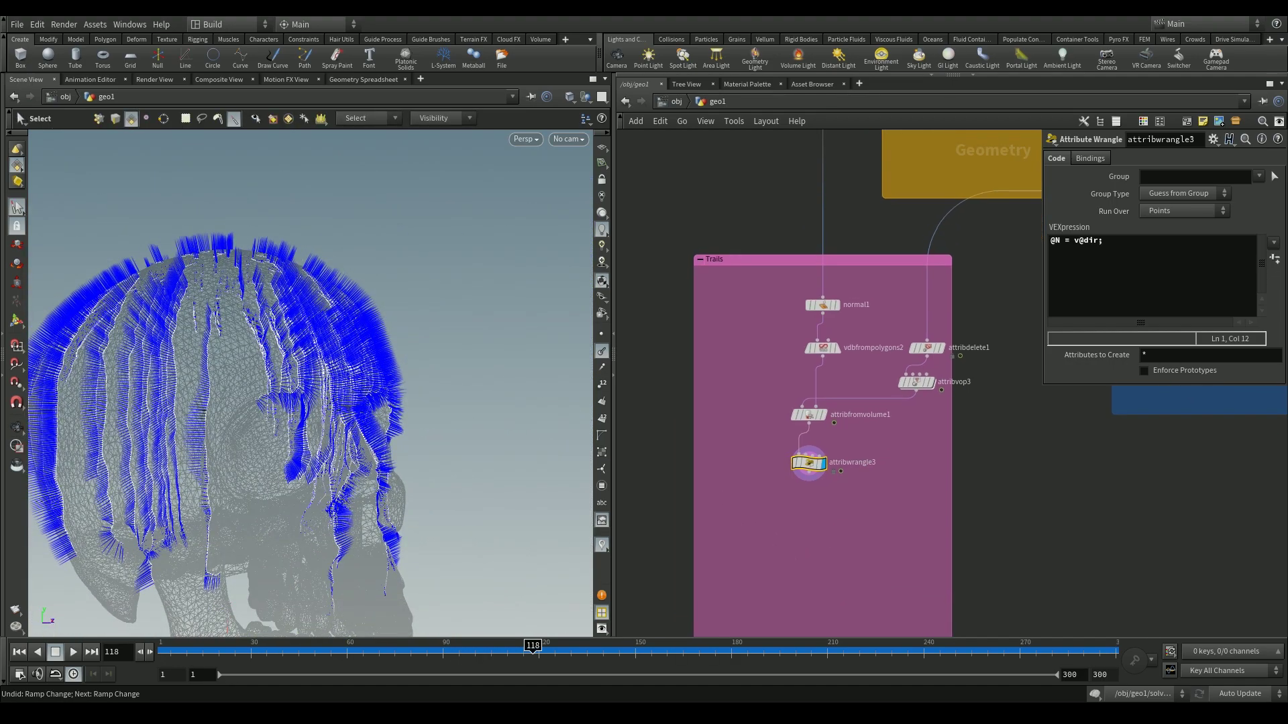
middle_click_drag(842, 529, 884, 481)
key("Tab")
left_click(883, 481)
left_click(789, 393)
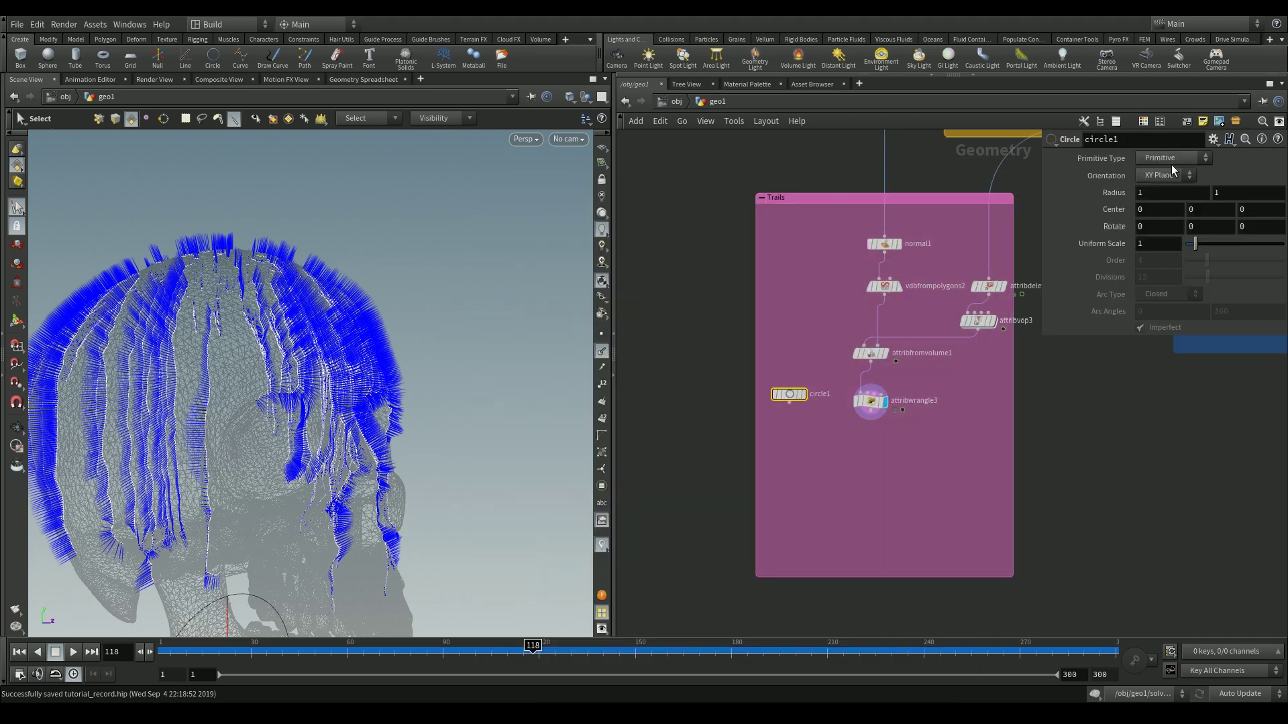
Make circle1 a Polygon with 8 divisions and align the node with attribwrangle3.
left_click(1174, 158)
left_click(1175, 172)
double_click(1158, 277)
type("8")
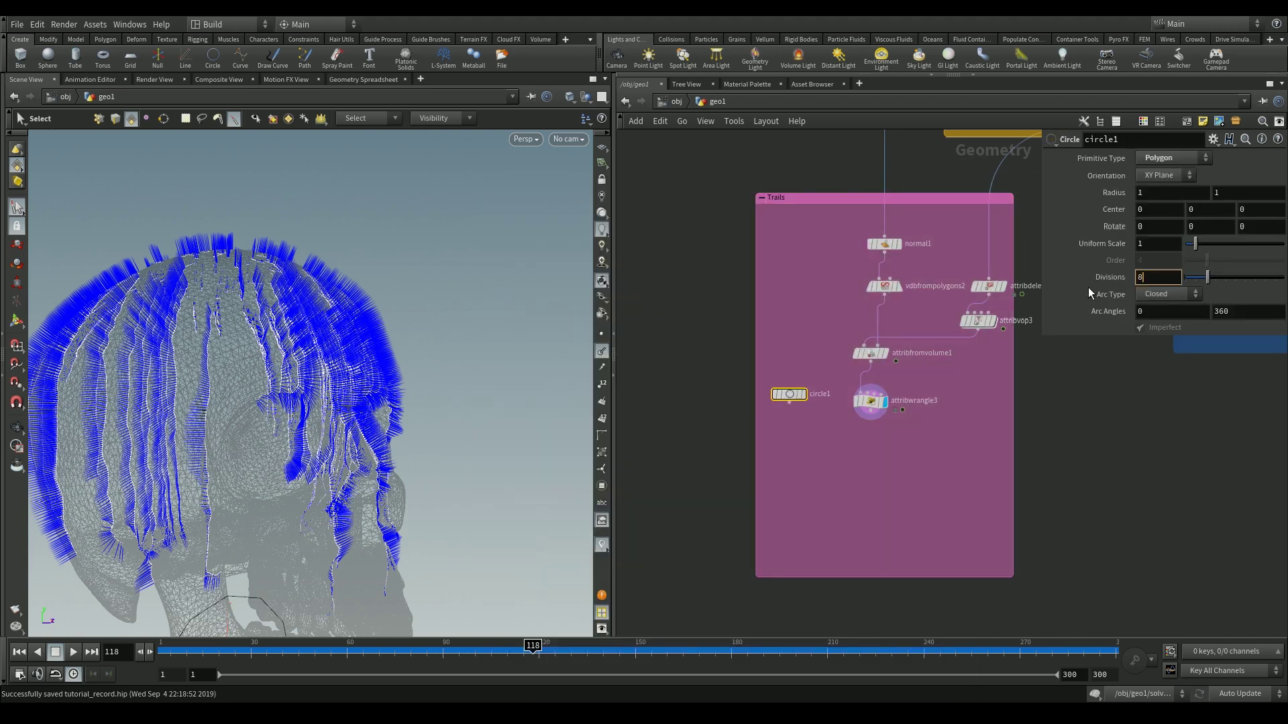
key("Return")
left_click_drag(790, 394, 785, 402)
Add a Sweep node below attribwrangle3, using circle1 as the cross-section and attribwrangle3 as the path, and display it.
key("Tab")
type("swe")
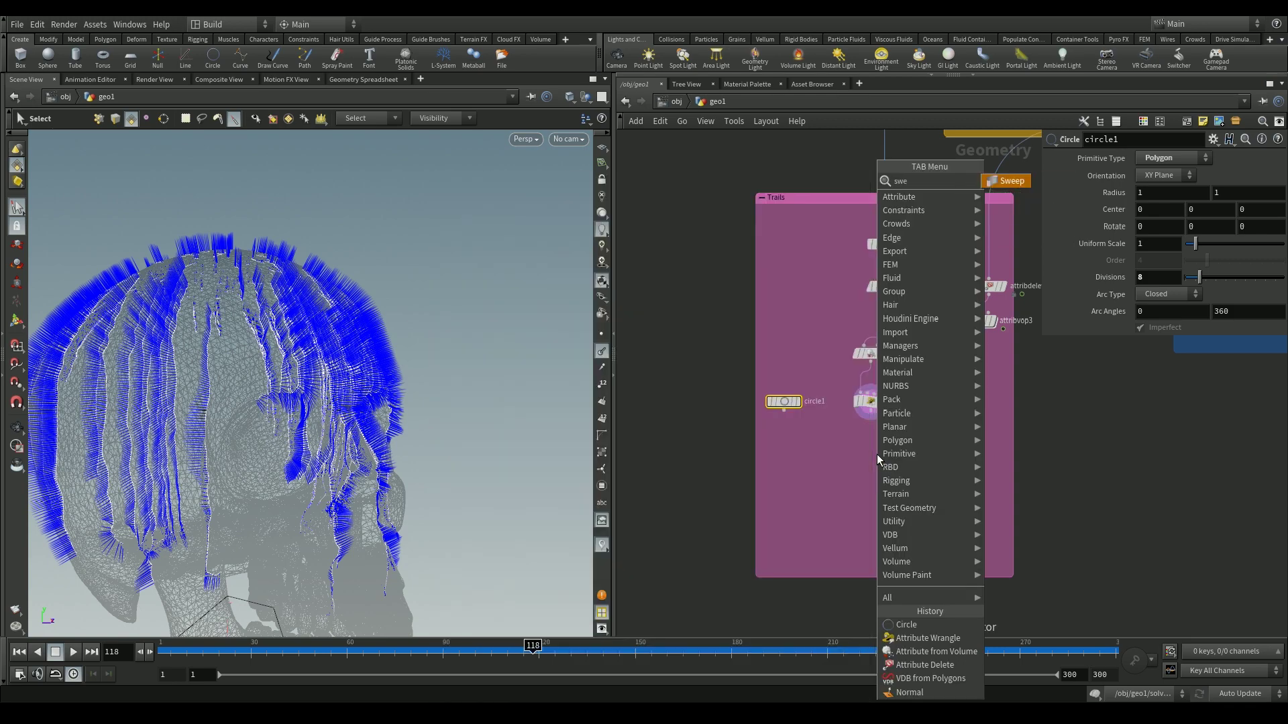
key("Return")
left_click(872, 462)
left_click(783, 409)
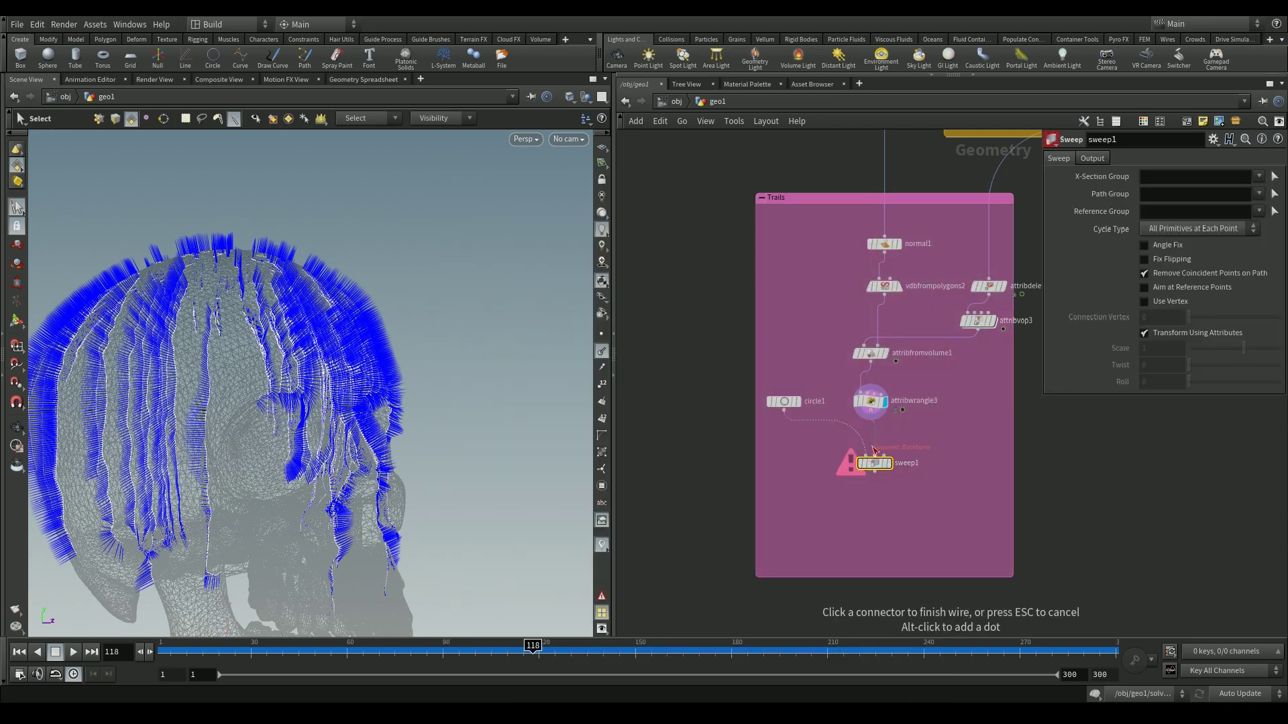
left_click(874, 457)
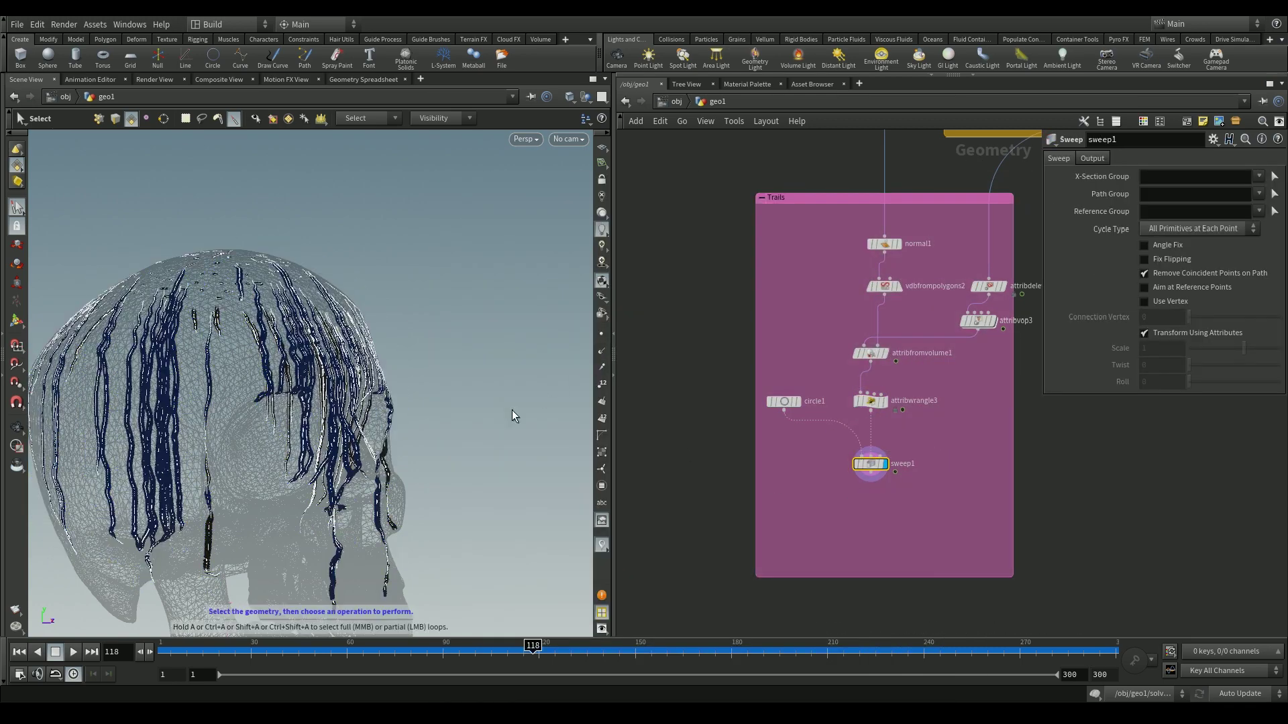
Set circle1's X radius to 0.4 and its X rotation to 90.
scroll(474, 432, "up", 10)
left_click_drag(163, 384, 291, 425)
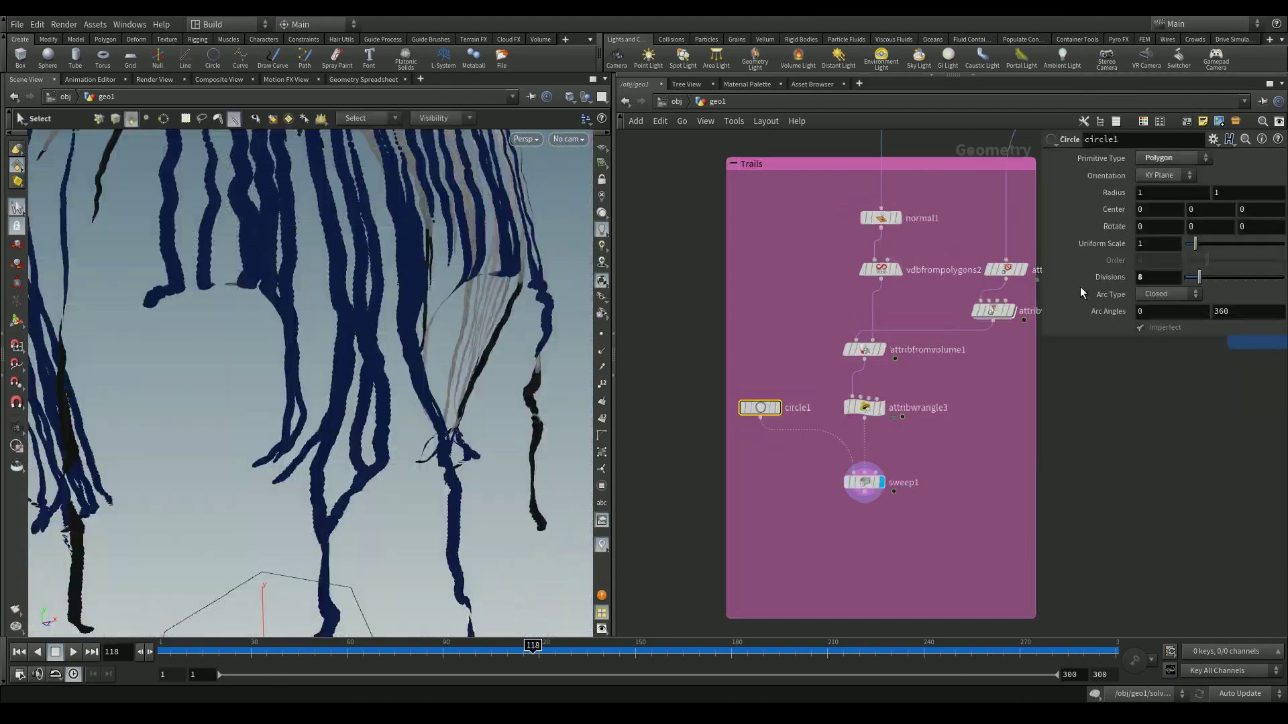
left_click(1153, 193)
type("0.4")
key("Return")
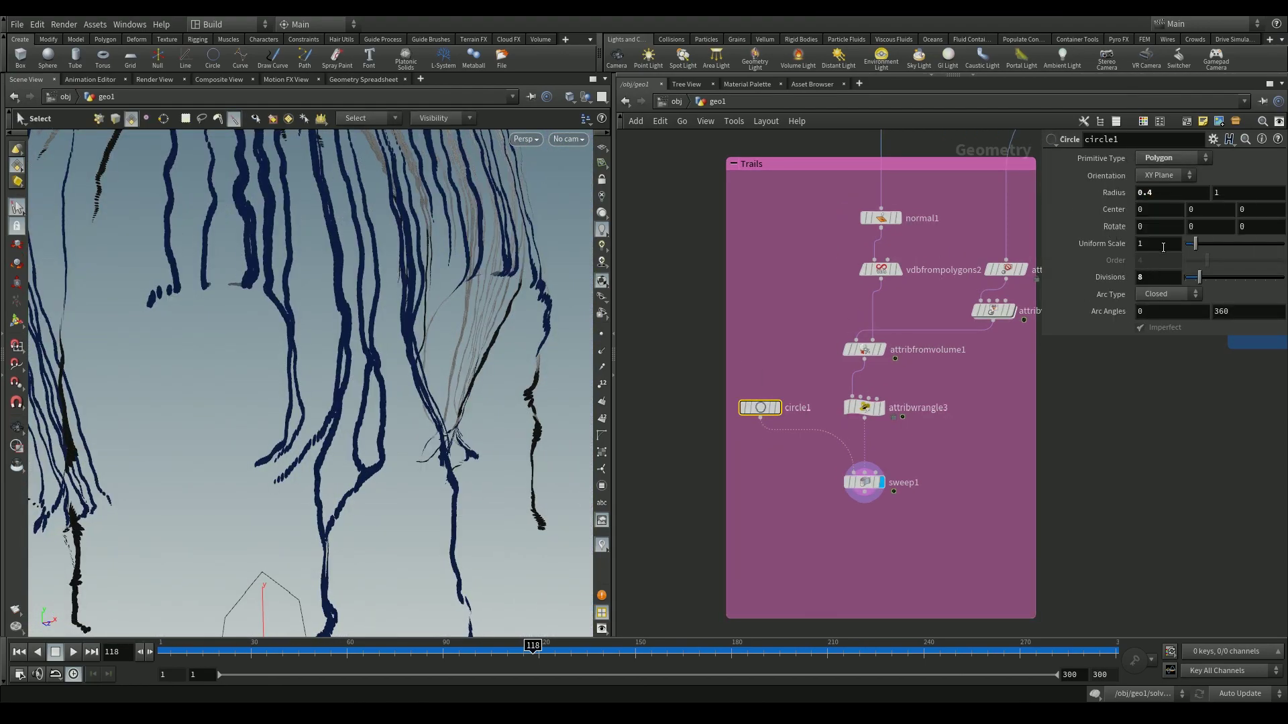
type("90")
key("Return")
mouse_move(375, 416)
left_mouse_down()
mouse_move(411, 454)
mouse_move(372, 413)
left_mouse_up()
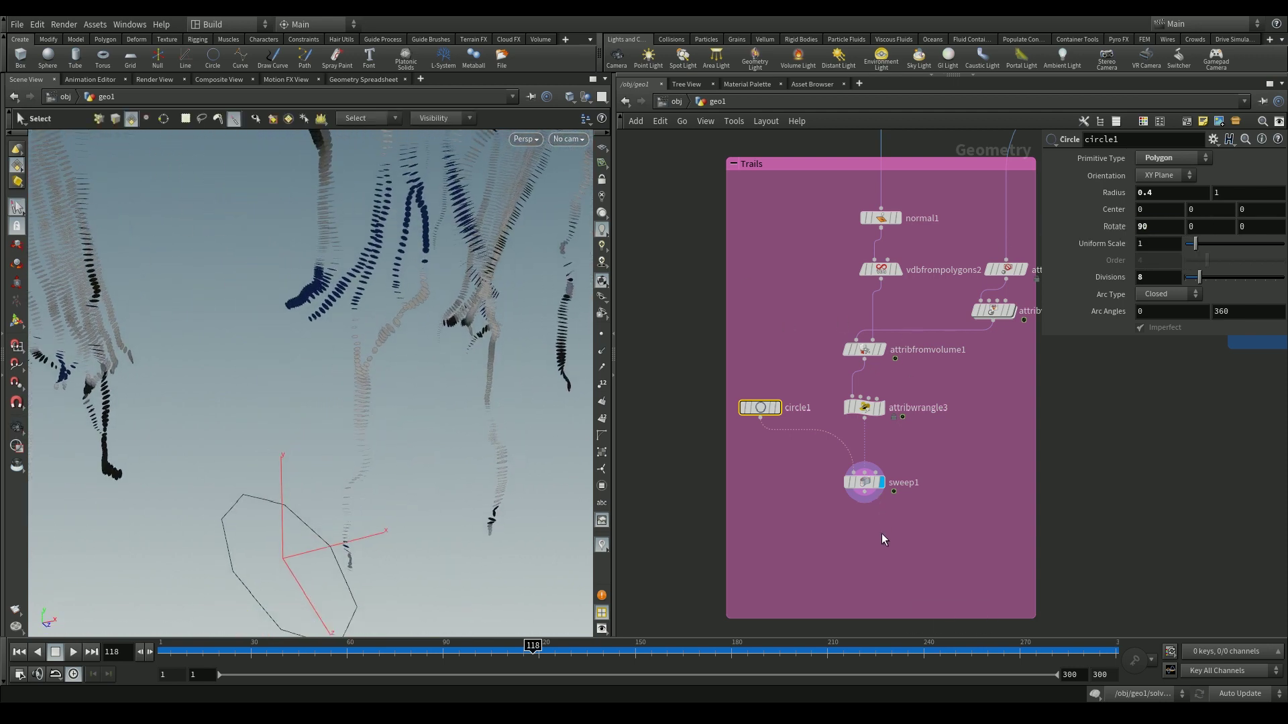
Set sweep1's Skin Output to Skin Unclosed.
middle_click_drag(891, 549, 888, 485)
key("Tab")
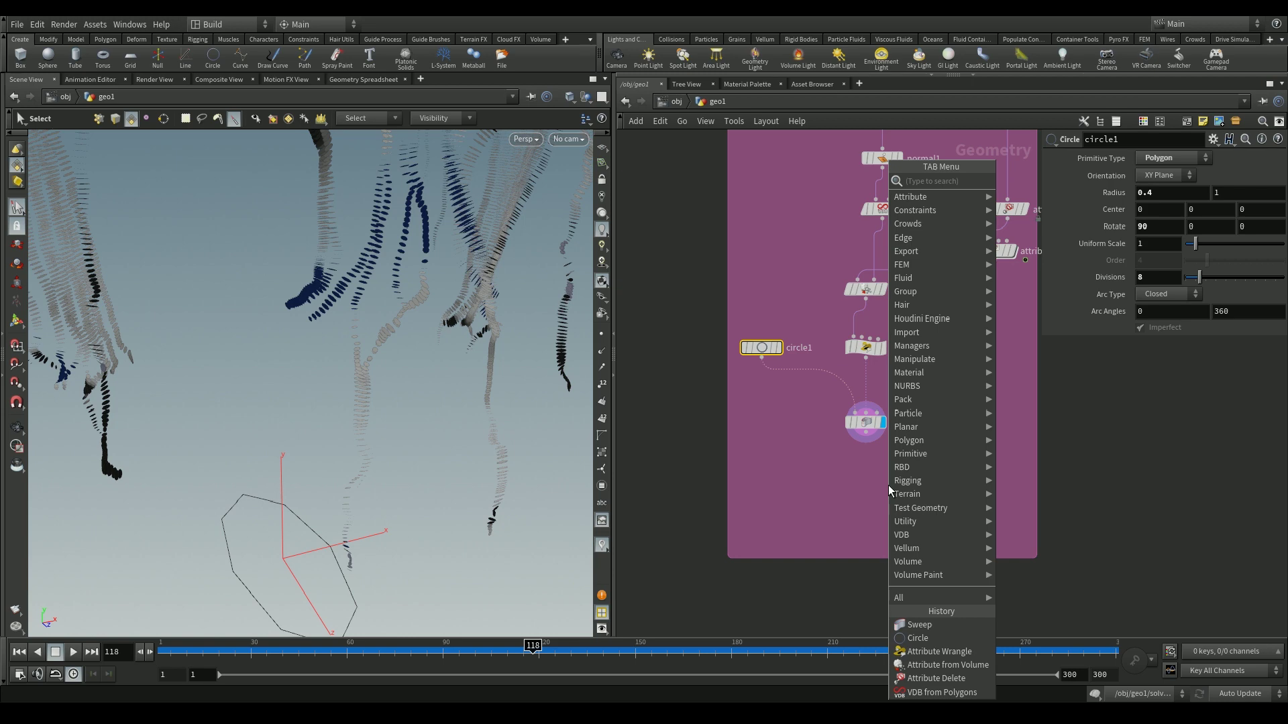
left_click(865, 422)
left_click(1092, 158)
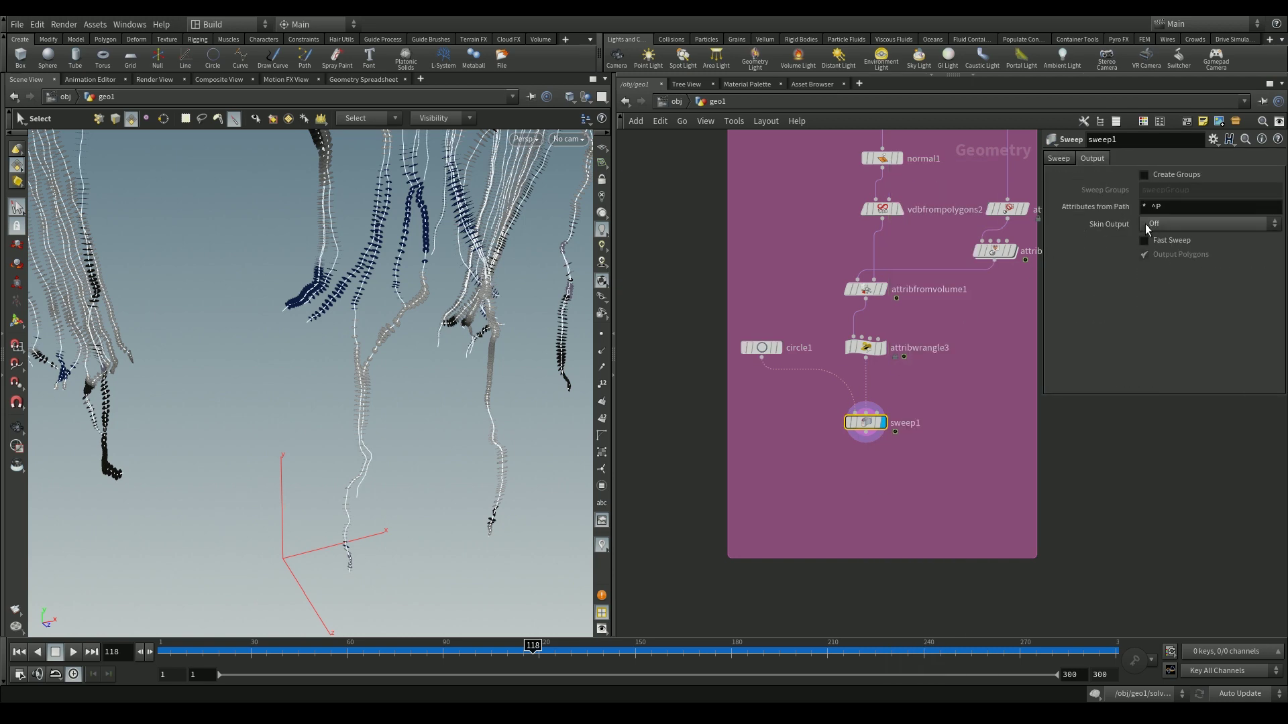
left_click(1167, 225)
left_click(1154, 253)
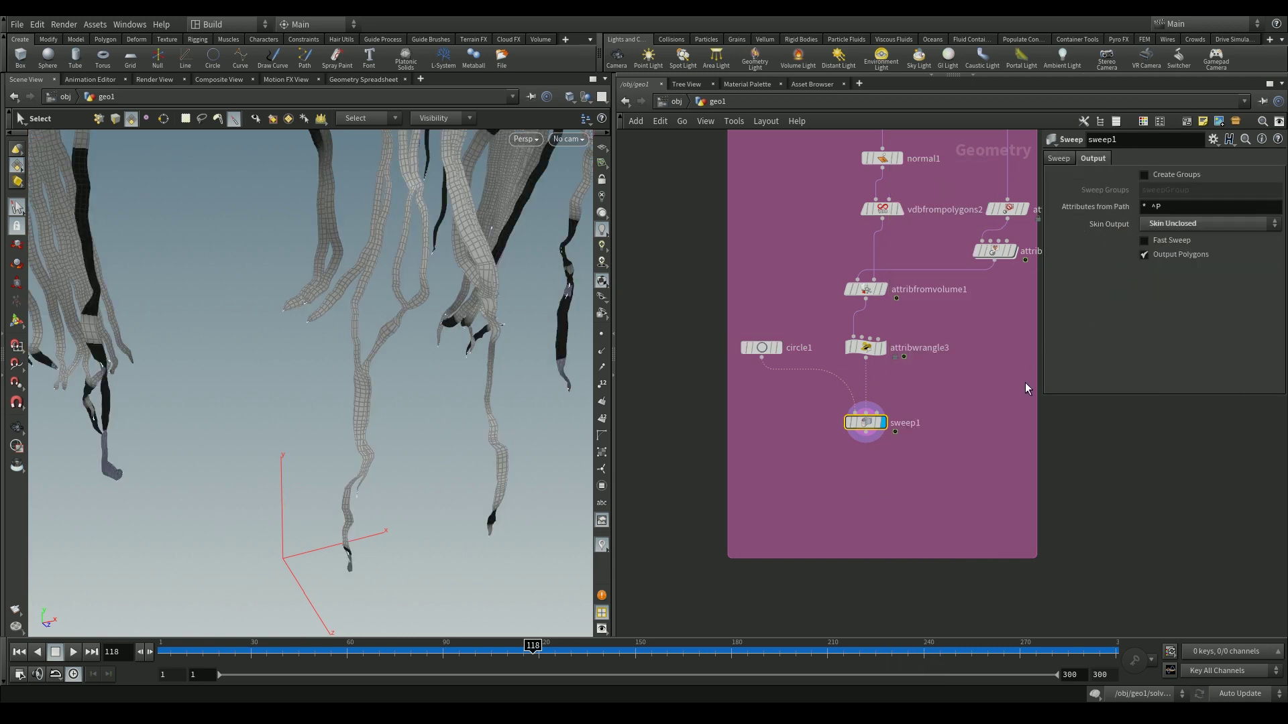
left_click(1012, 400)
key("Escape")
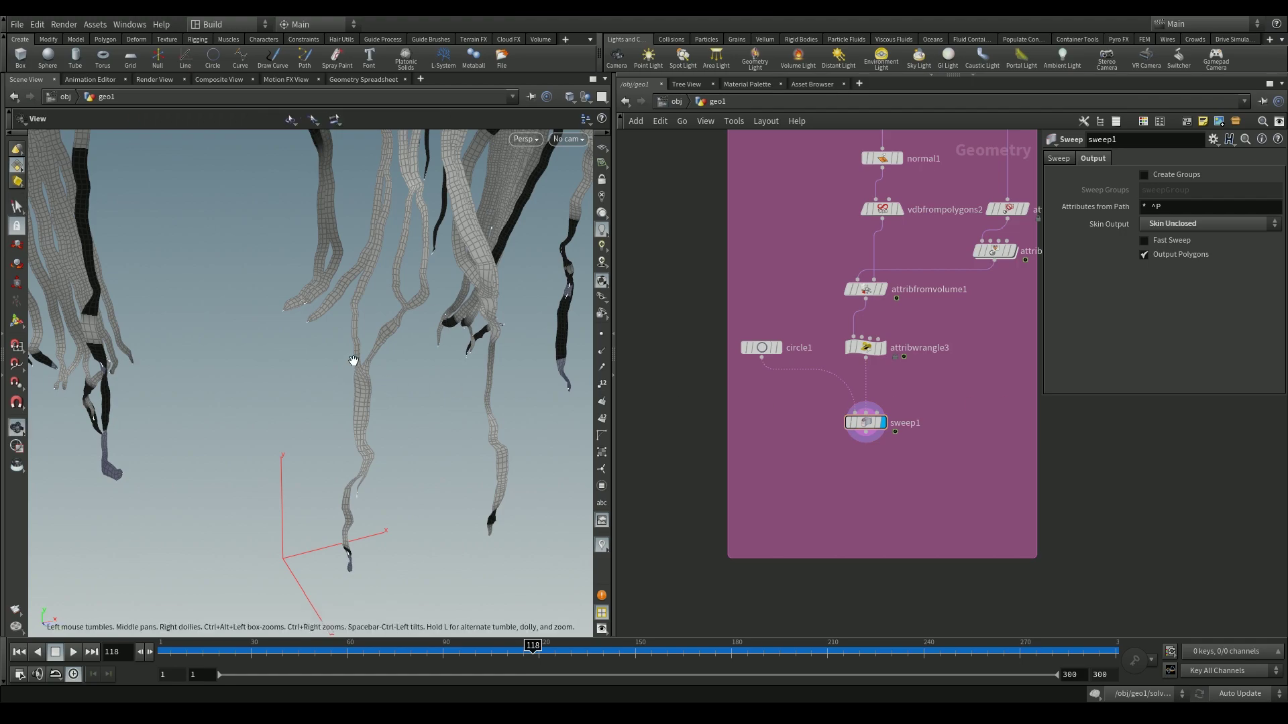
Set circle1's Y rotation to 90 and inspect the swept trails from below and up close.
left_click_drag(353, 372, 418, 425)
key("s")
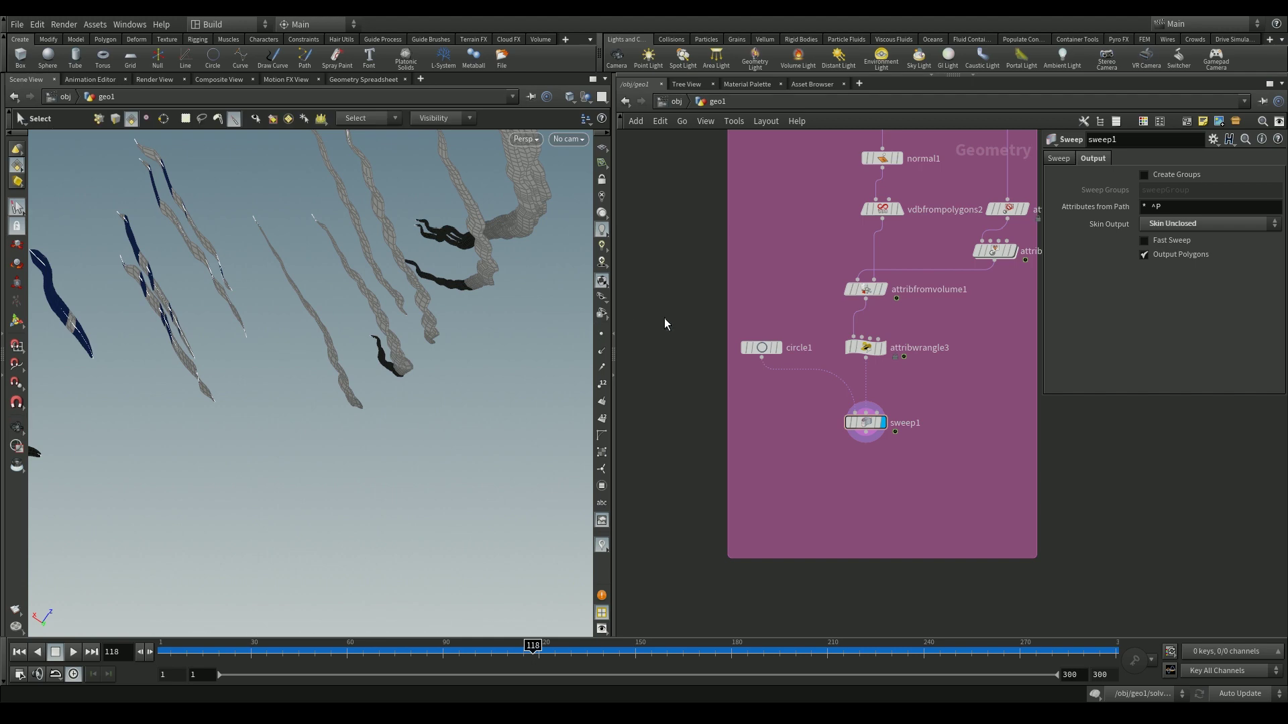
left_click(763, 347)
left_click(1202, 228)
type("90")
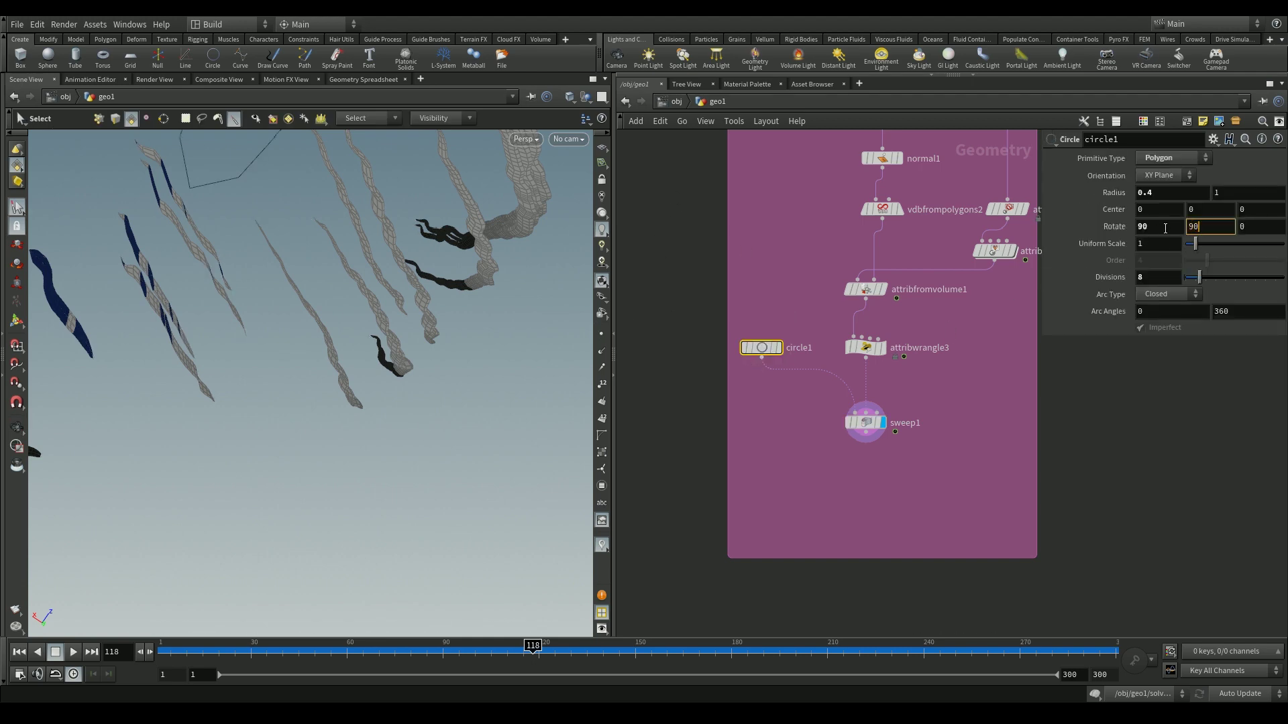
key("Return")
key("Escape")
left_click_drag(375, 302, 463, 376)
Add a Normal node below sweep1, wire sweep1 into it and display it.
left_click(865, 423)
key("Tab")
type("normal")
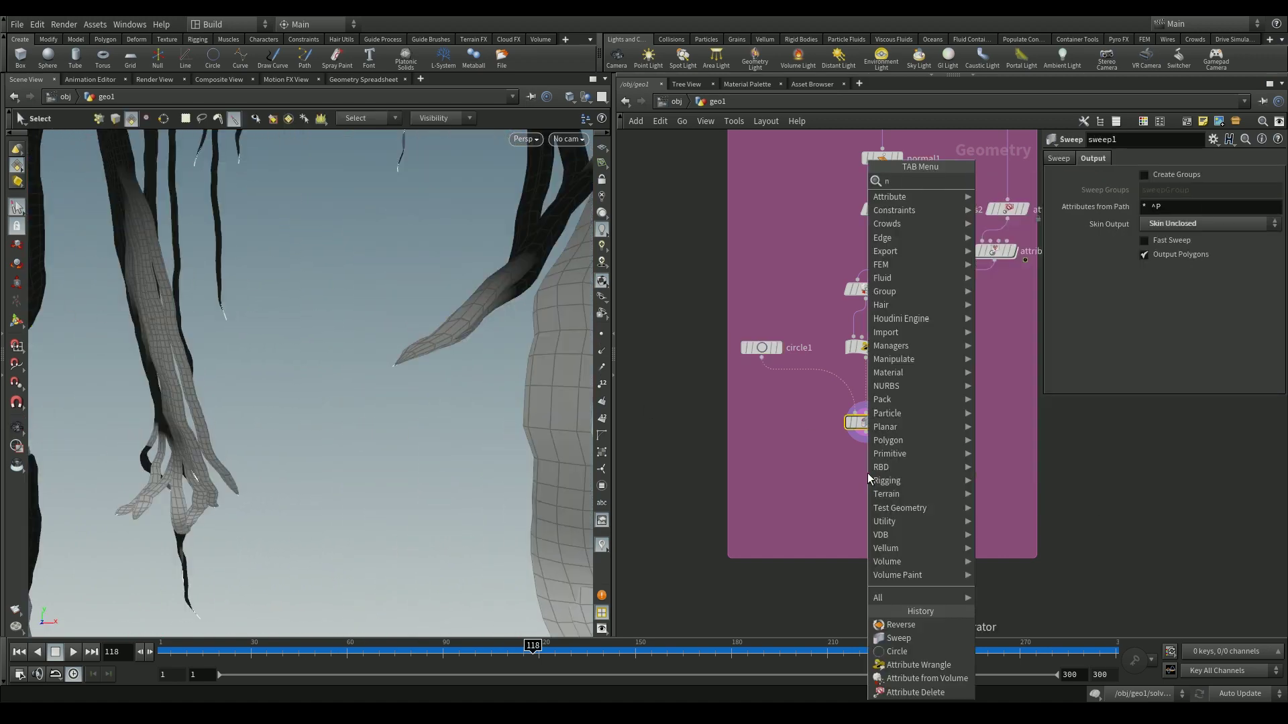
key("Return")
left_click(867, 478)
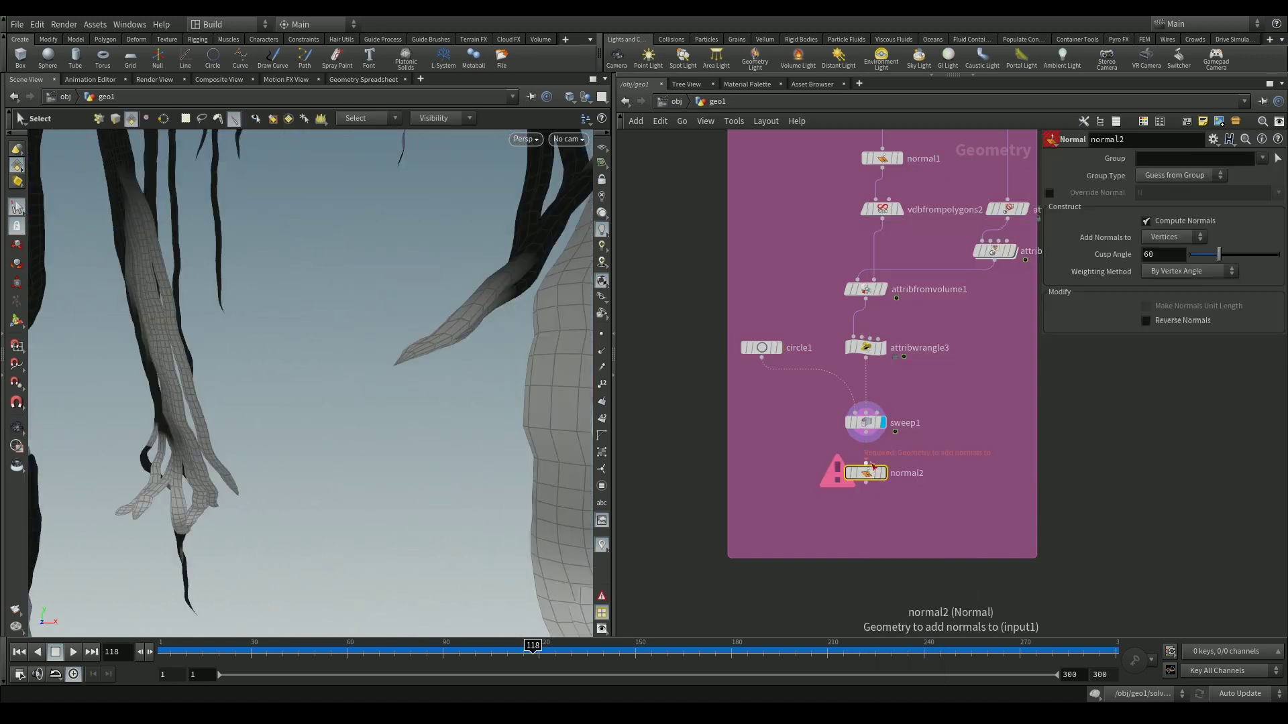
left_click(866, 464)
left_click(865, 433)
left_click(883, 478)
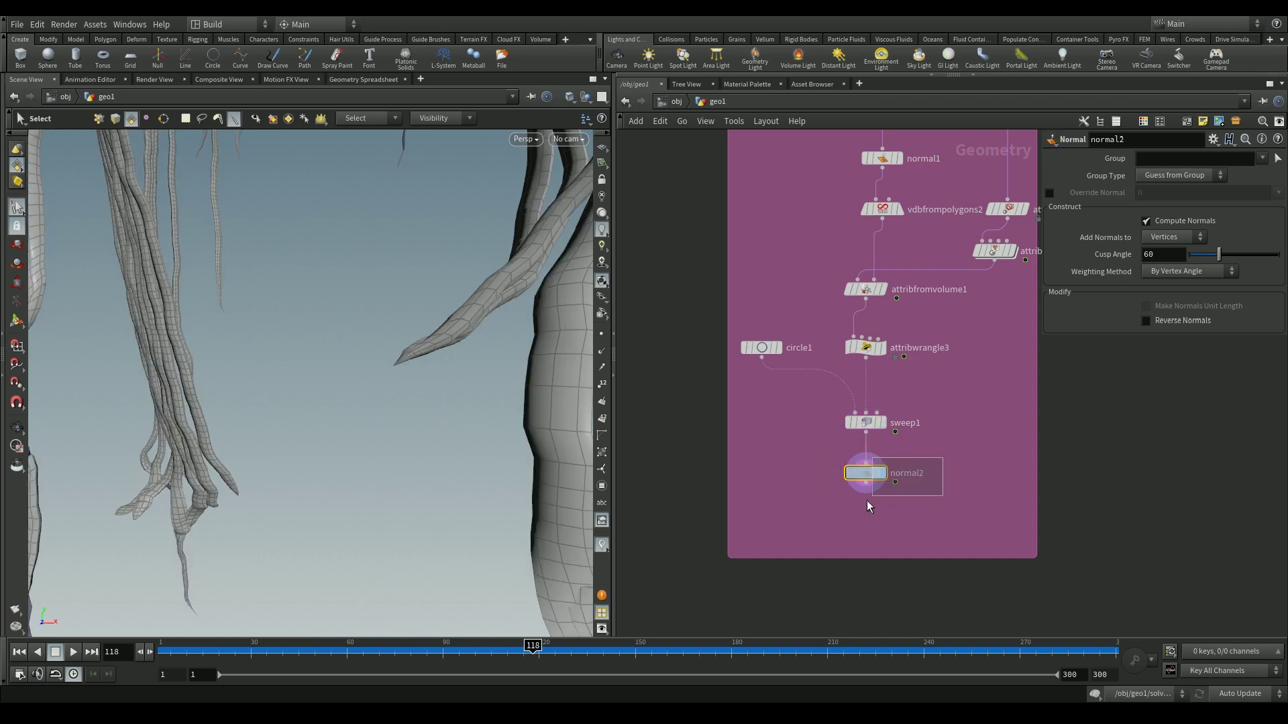
Add a VDB from Polygons node below normal2, wire normal2 into it and display it.
key("Escape")
left_click_drag(475, 391, 389, 413)
key("s")
key("Tab")
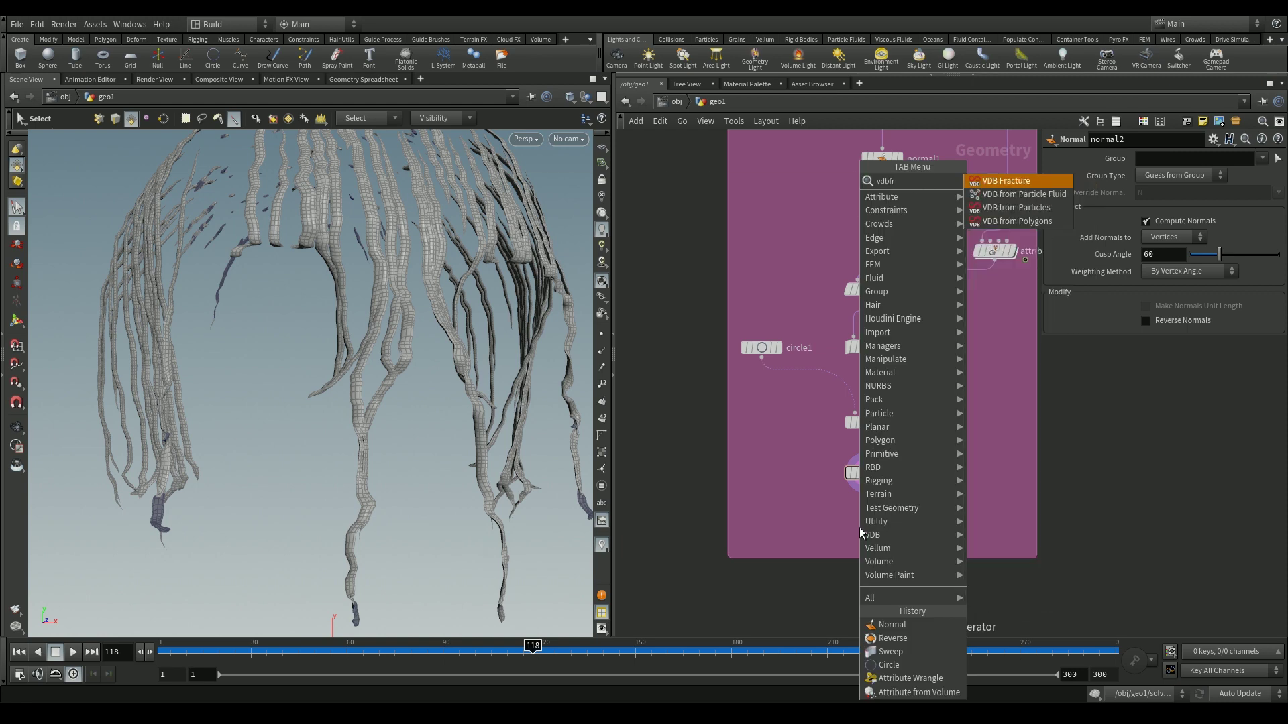
key("Return")
left_click(865, 527)
left_click_drag(866, 483, 866, 518)
left_click(884, 526)
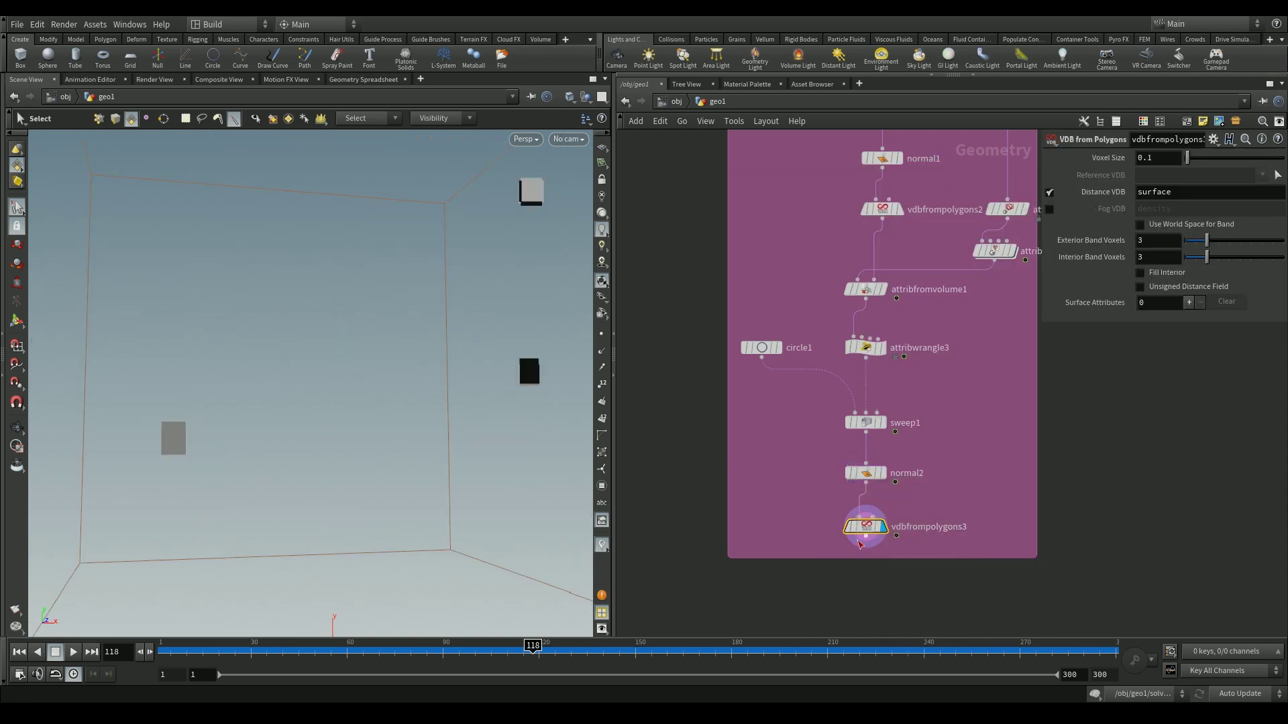
Try a voxel size of 0.006 on vdbfrompolygons3 and refine it to 0.005.
double_click(1158, 158)
type("0.006")
key("Return")
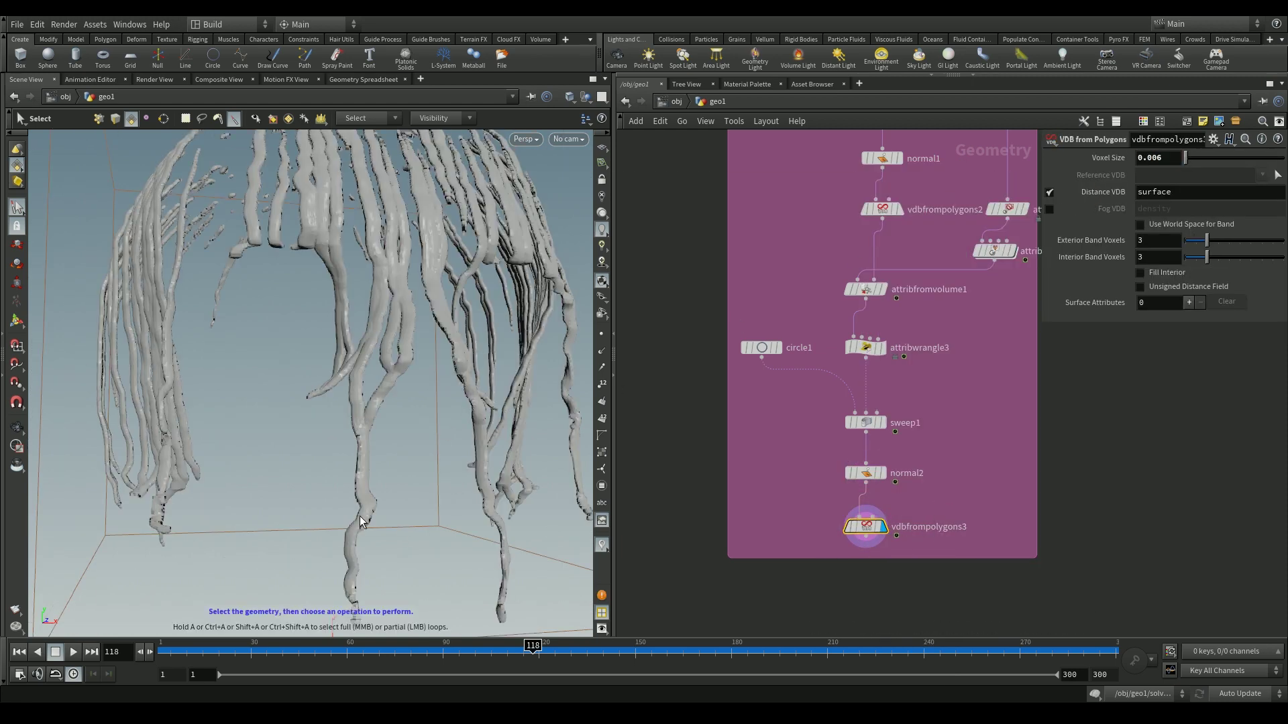
double_click(1167, 158)
type("0.005")
key("Return")
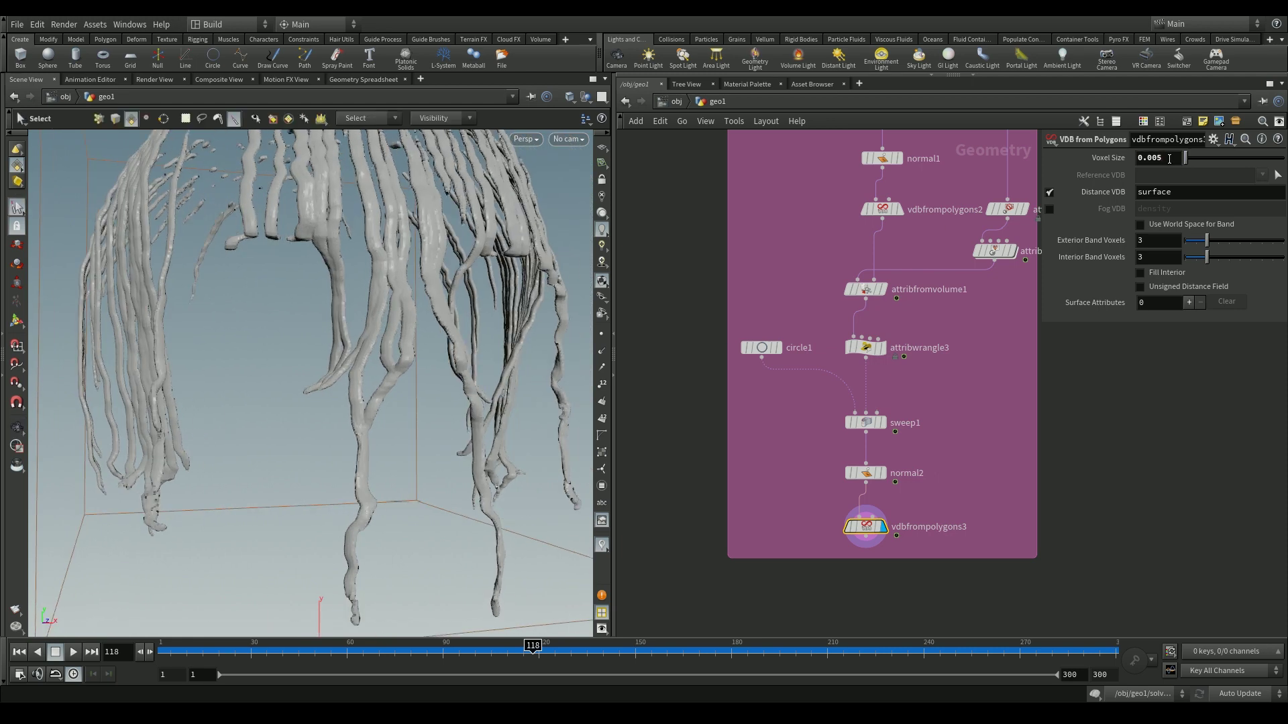
Add a Convert VDB node after vdbfrompolygons3, set it to convert to Polygons and display it.
key("Tab")
type("conver v")
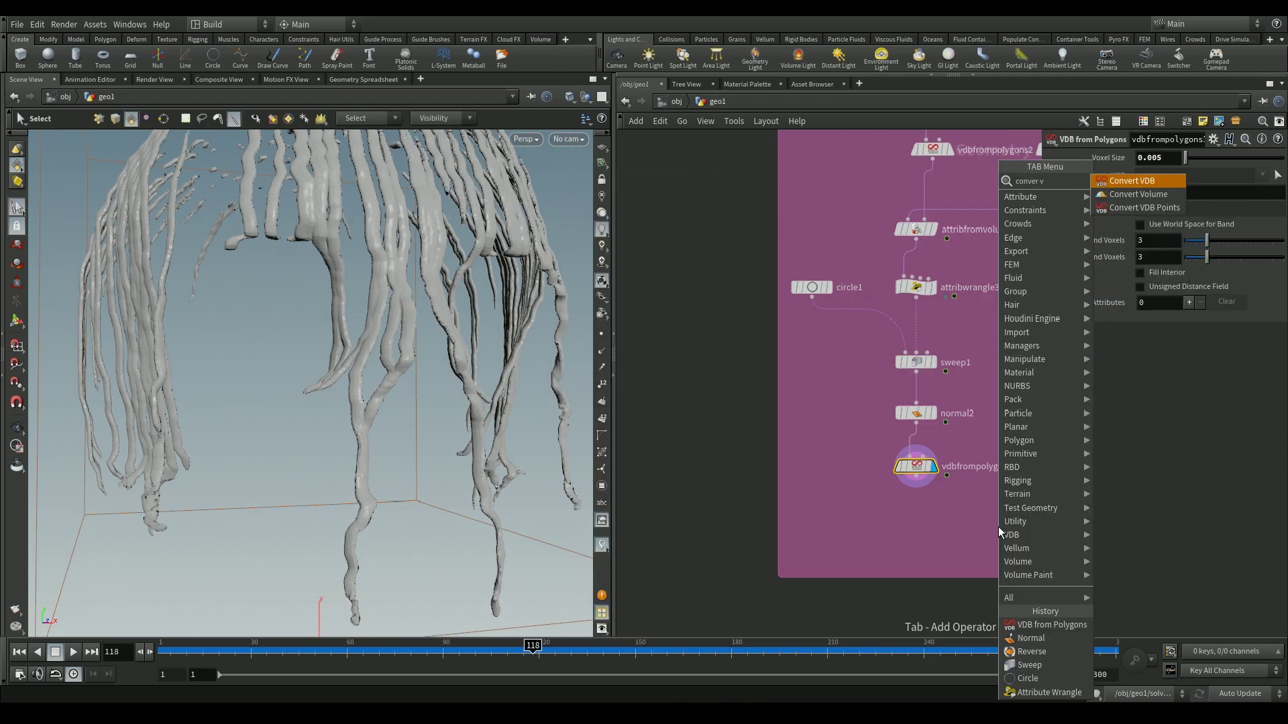
key("Return")
left_click(916, 525)
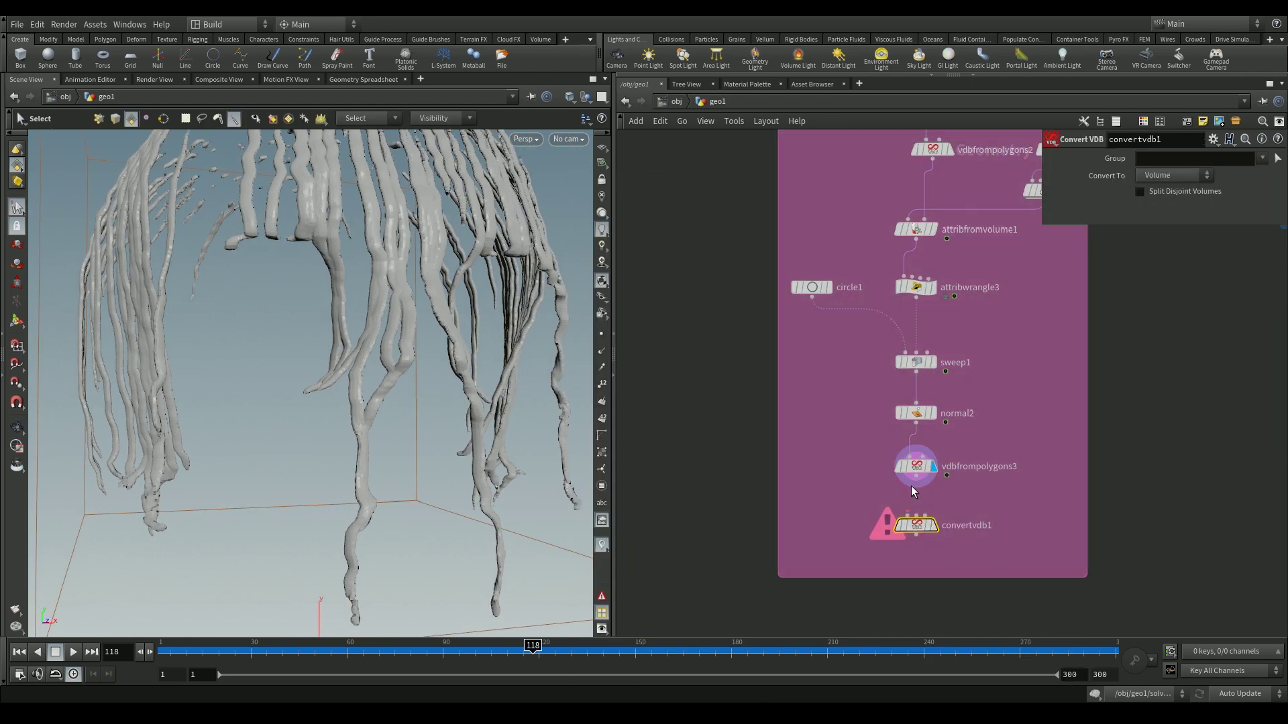
left_click(934, 525)
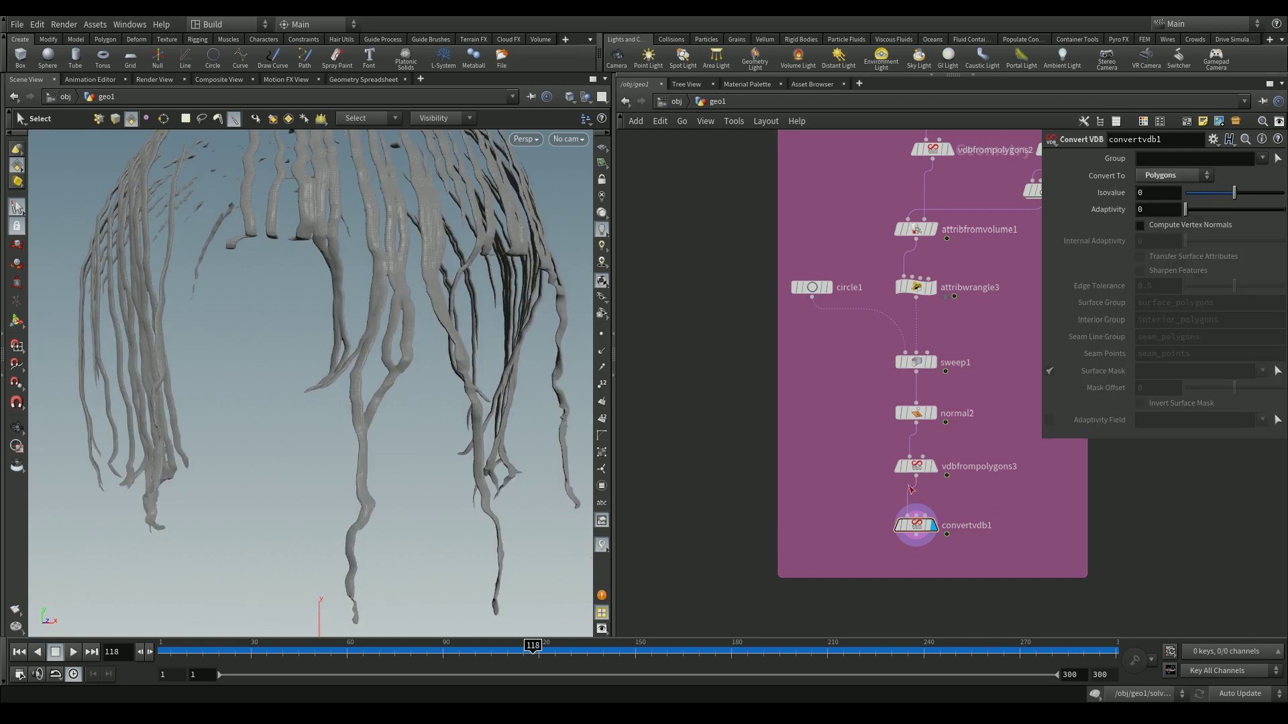
Add a Merge node beside the Trails box and combine convertvdb1 and smooth1 in it.
key("Tab")
type("merge")
key("Return")
left_click(1106, 567)
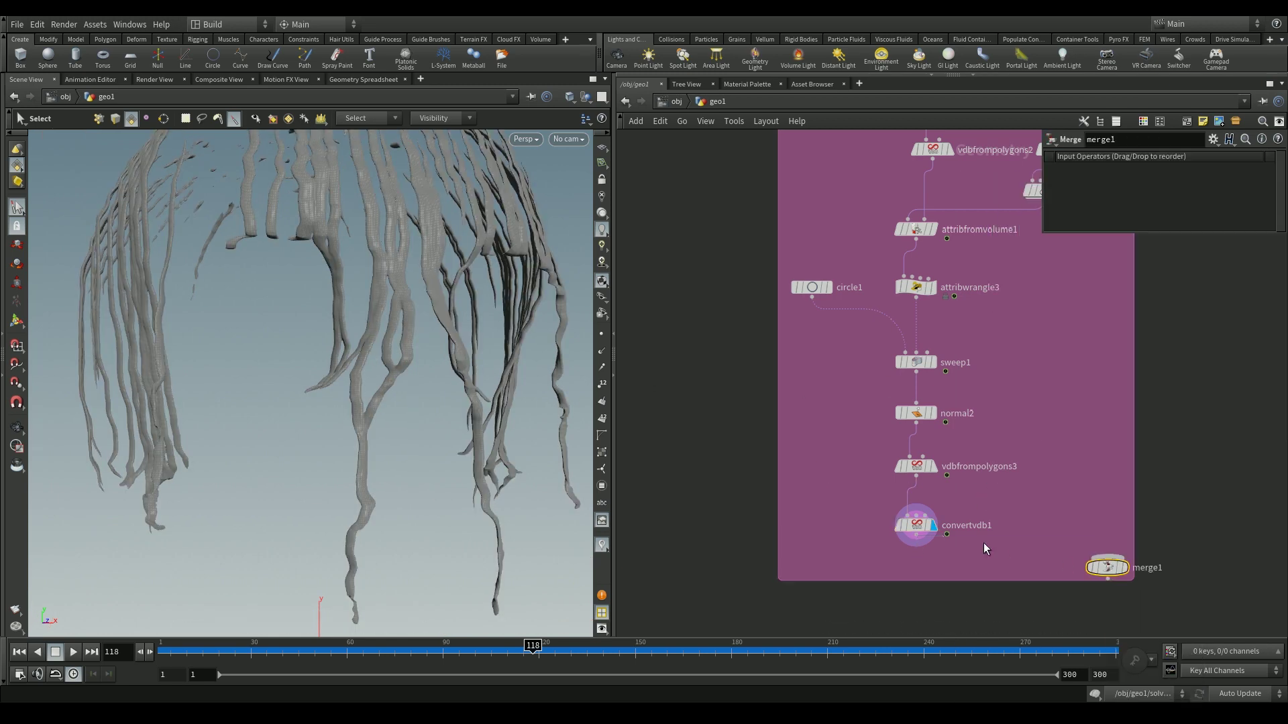
scroll(1108, 432, "down", 4)
left_click(1128, 432)
left_click(991, 499)
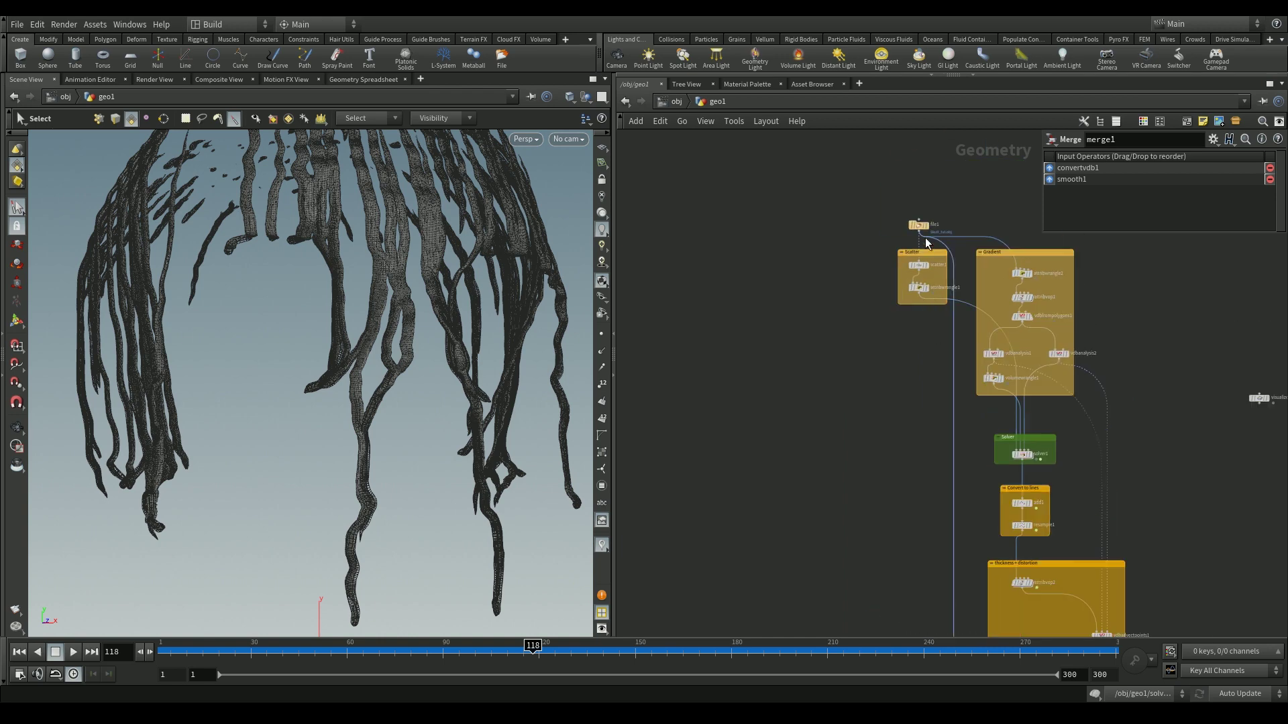
Set the voxel size of vdbfrompolygons1 in the Gradient box to 0.03.
scroll(932, 288, "up", 3)
left_click(980, 379)
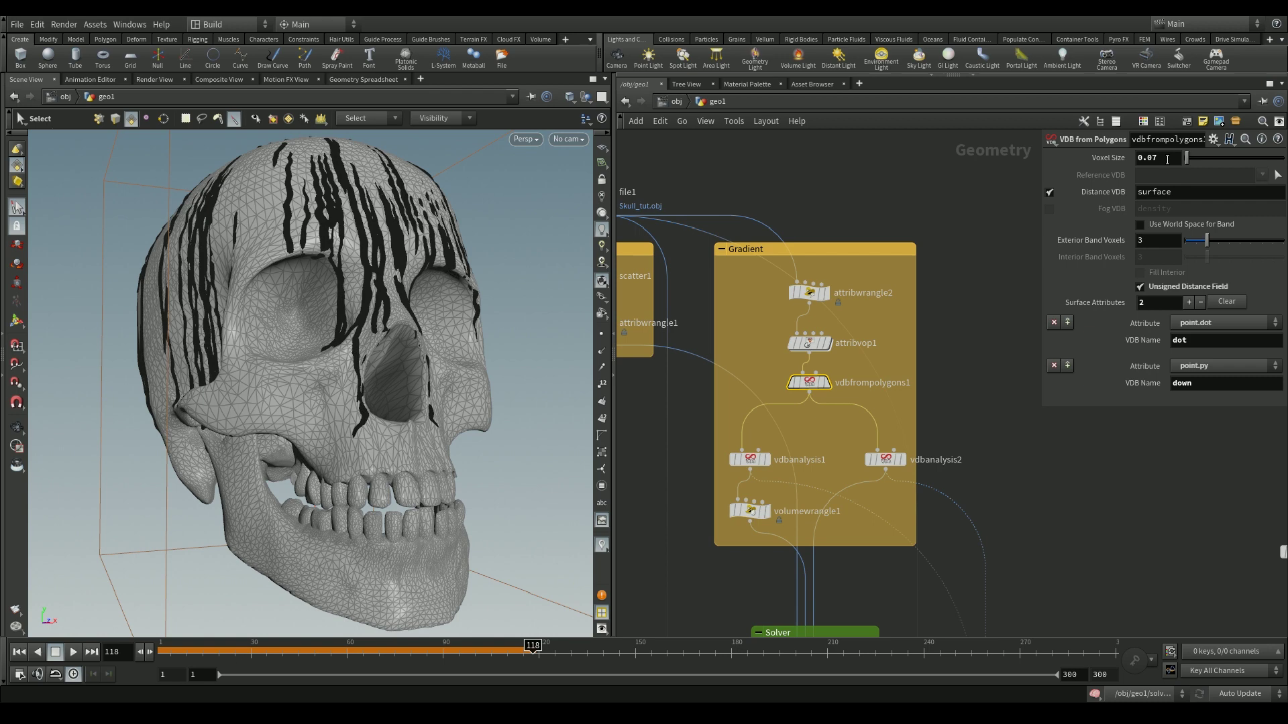
left_click(1166, 158)
key("Return")
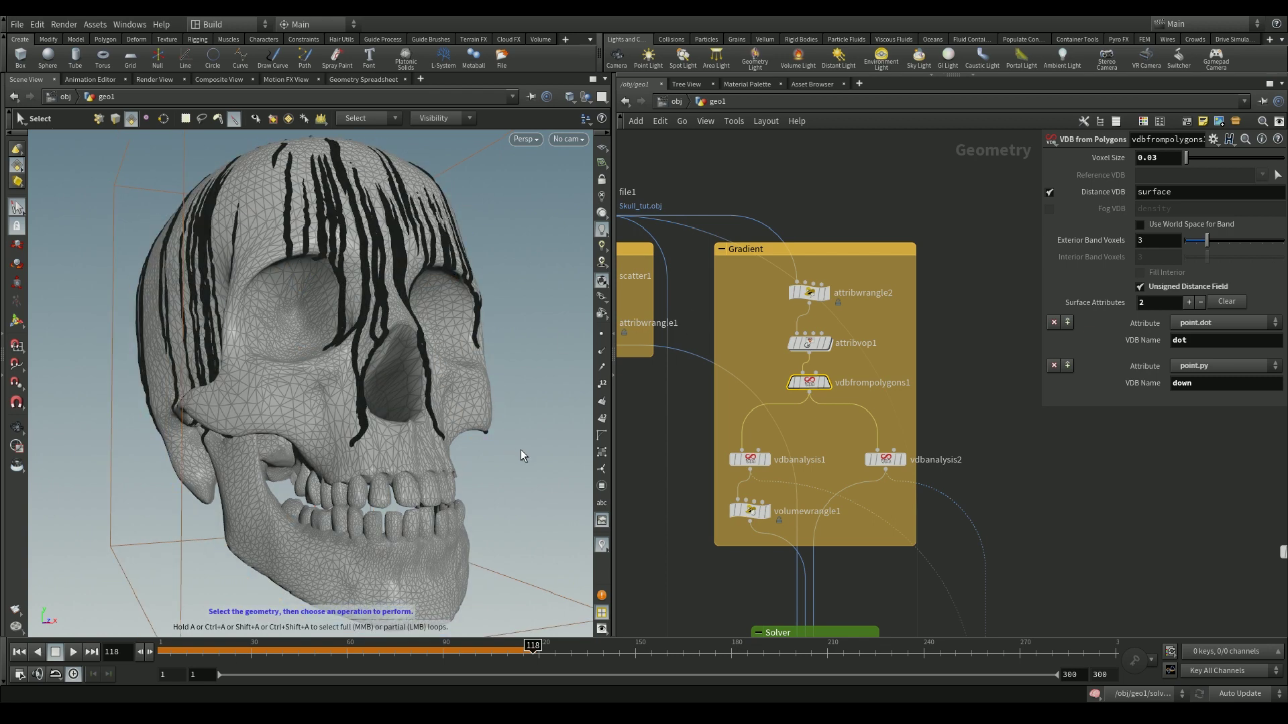
left_click(1164, 157)
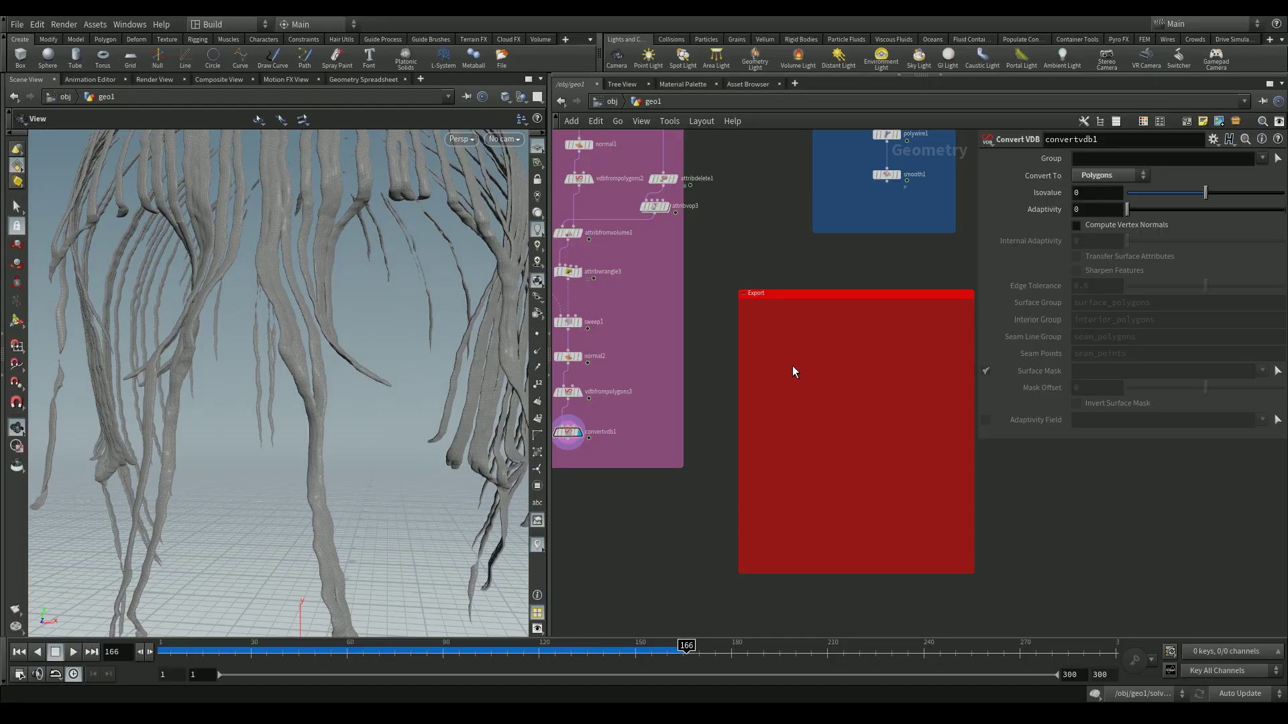
Add an Attribute Create node in the Export box and wire convertvdb1 into it.
key("Tab")
type("at cr")
key("Return")
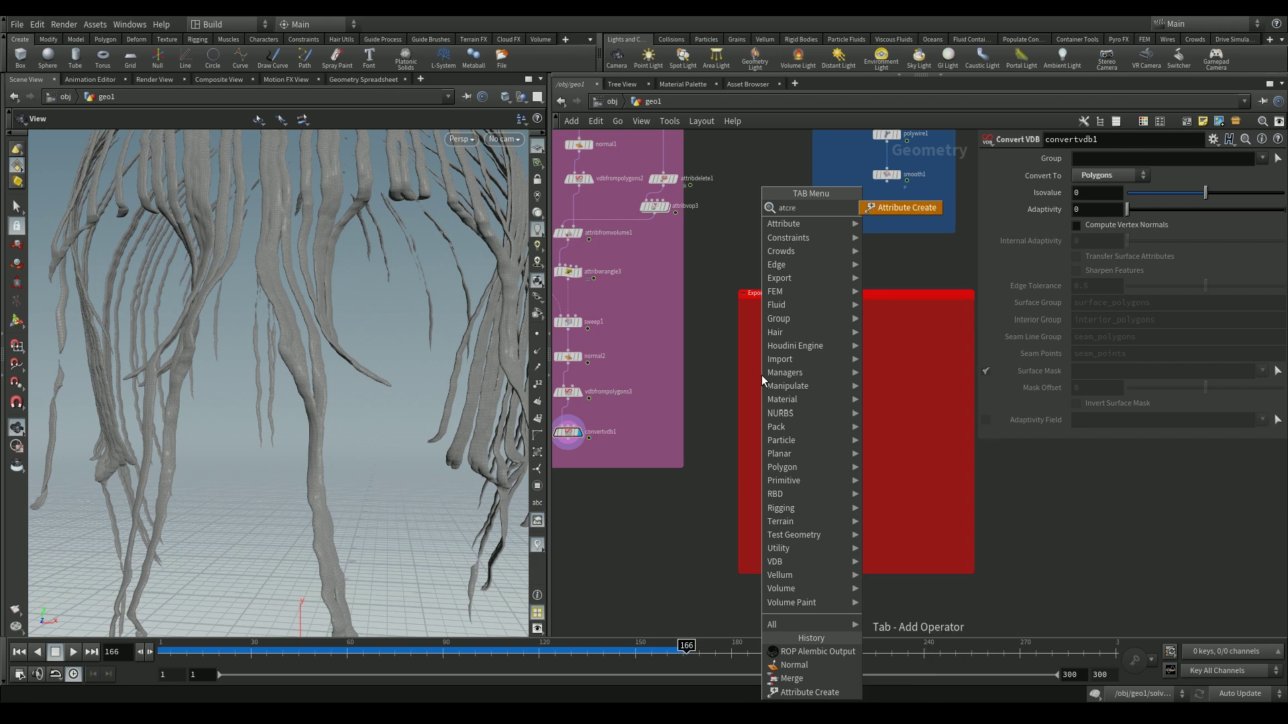
left_click(762, 375)
left_click_drag(589, 438, 762, 373)
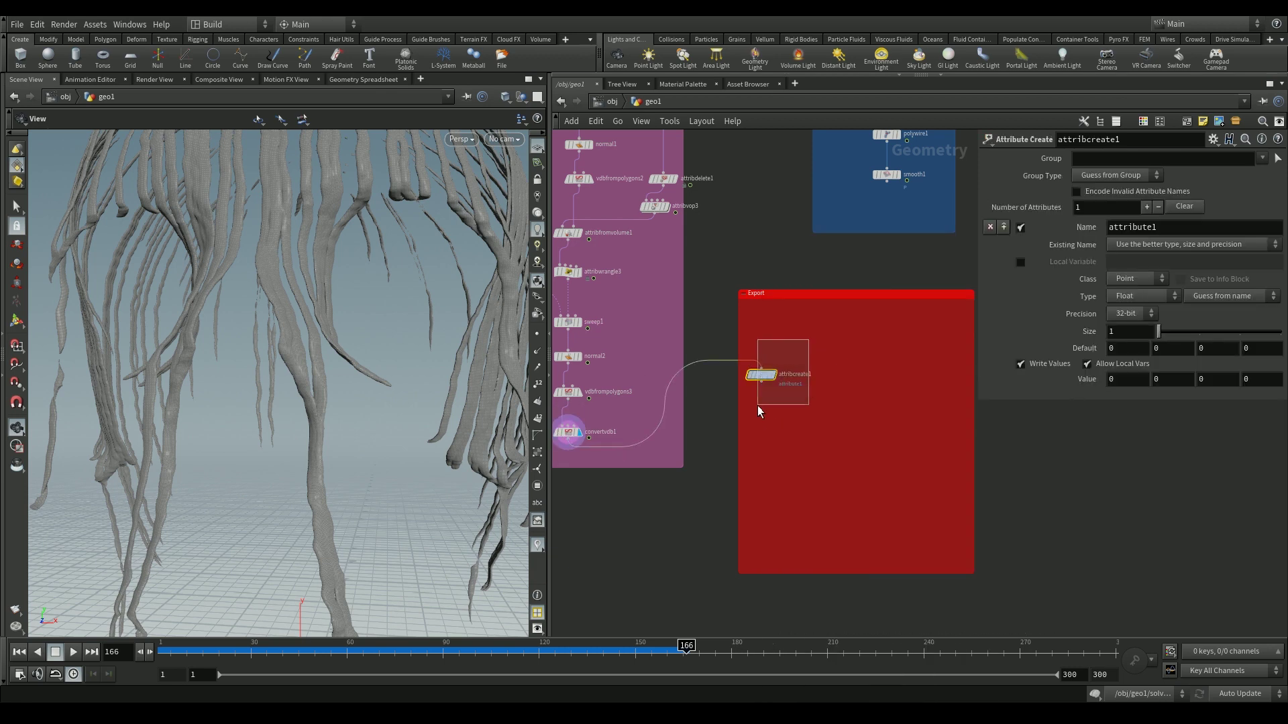
Name attribcreate1's attribute trails and set all four of its value components to 1.
double_click(1164, 228)
type("trails")
key("Return")
left_click(1127, 379)
type("1")
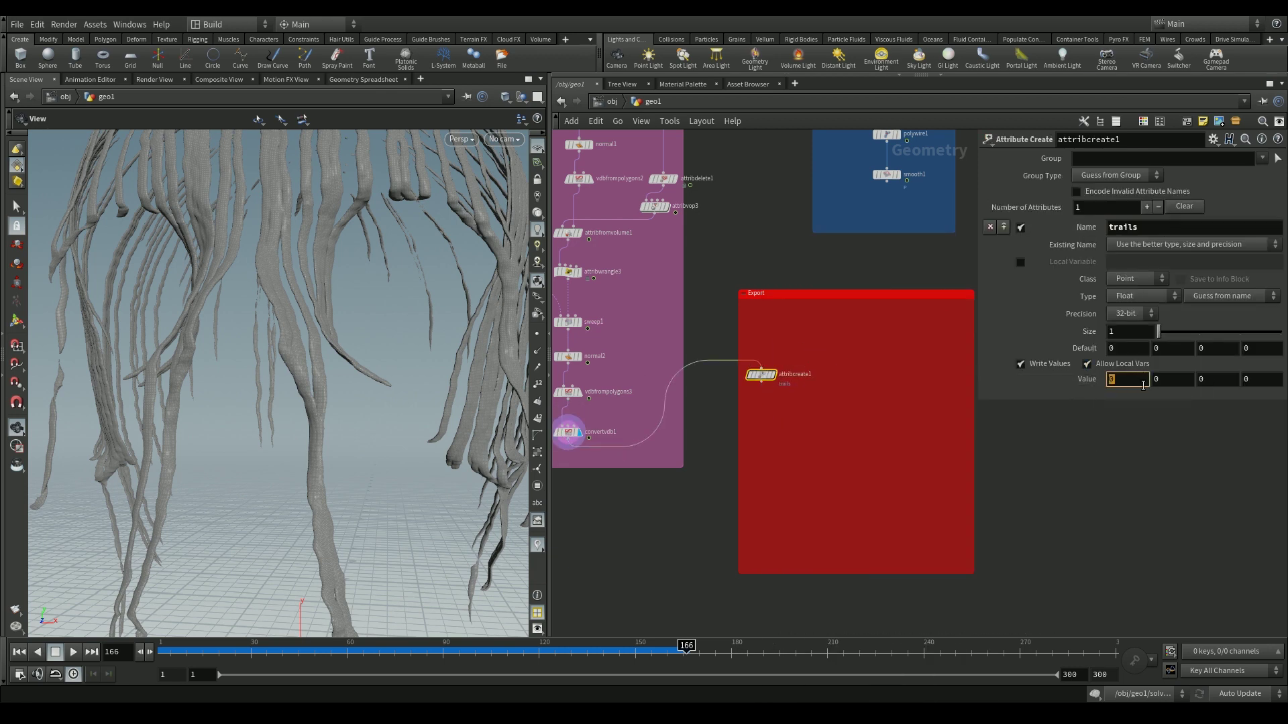
key("Tab")
type("1")
key("Tab")
type("1")
key("Tab")
type("1")
Duplicate attribcreate1 within the Export box and wire smooth1 into the copy.
left_click(761, 374)
key("ctrl+c")
key("ctrl+v")
left_click(911, 373)
left_click(907, 180)
left_click(917, 366)
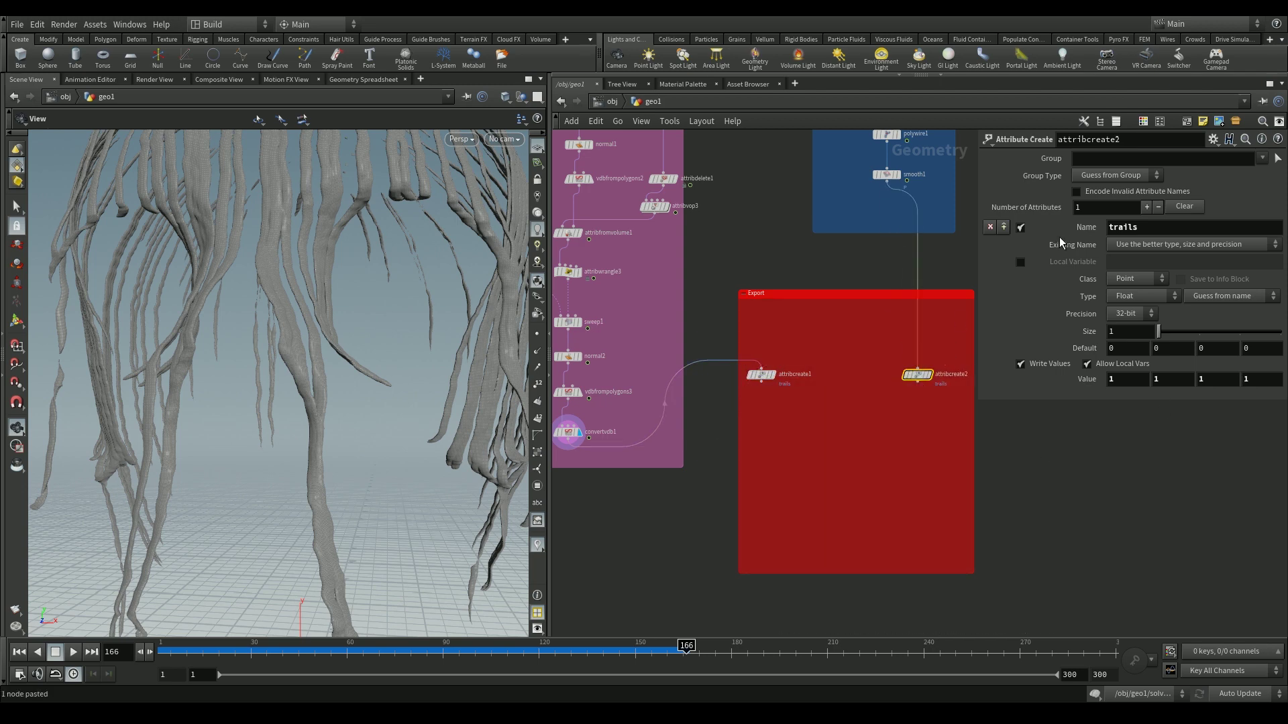
Rename attribcreate2's attribute to drip and shift attribcreate1 closer to it.
double_click(1149, 228)
type("drip")
left_click(921, 393)
middle_click(915, 376)
left_click_drag(762, 374, 791, 374)
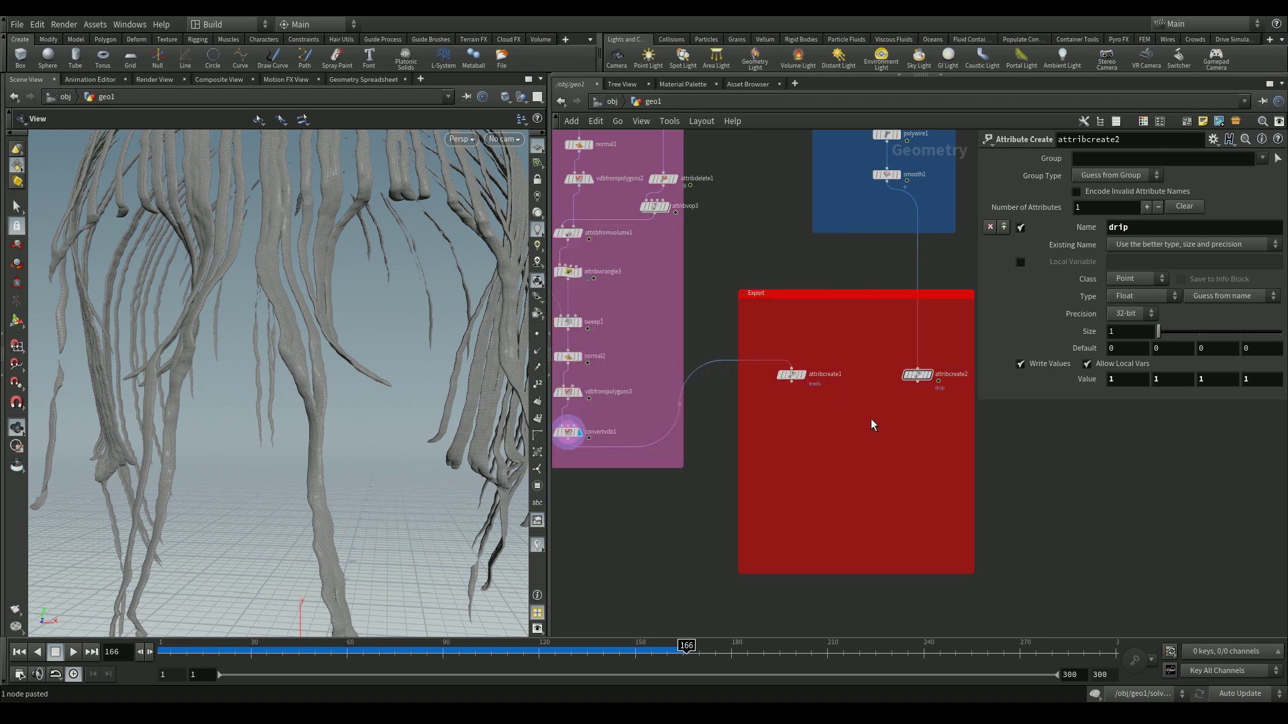
Insert an Attribute Delete node on the wire between smooth1 and attribcreate2.
key("Tab")
type("a")
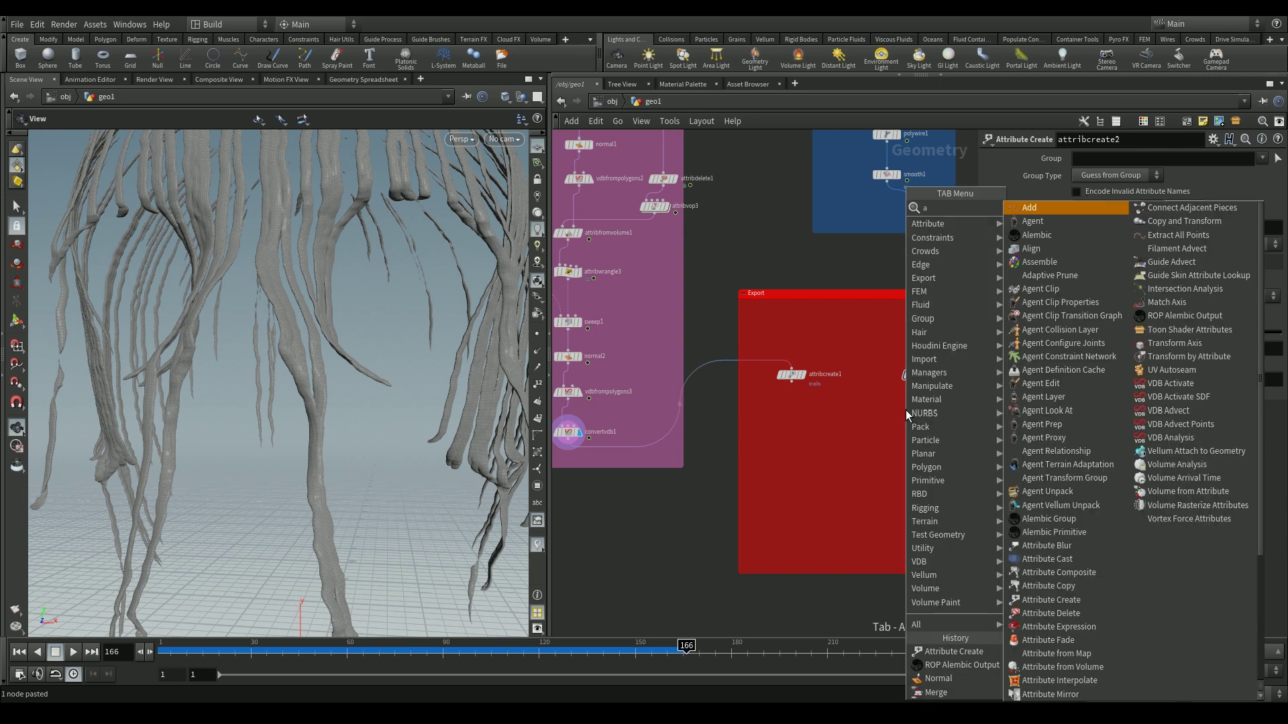
type("tde")
key("Return")
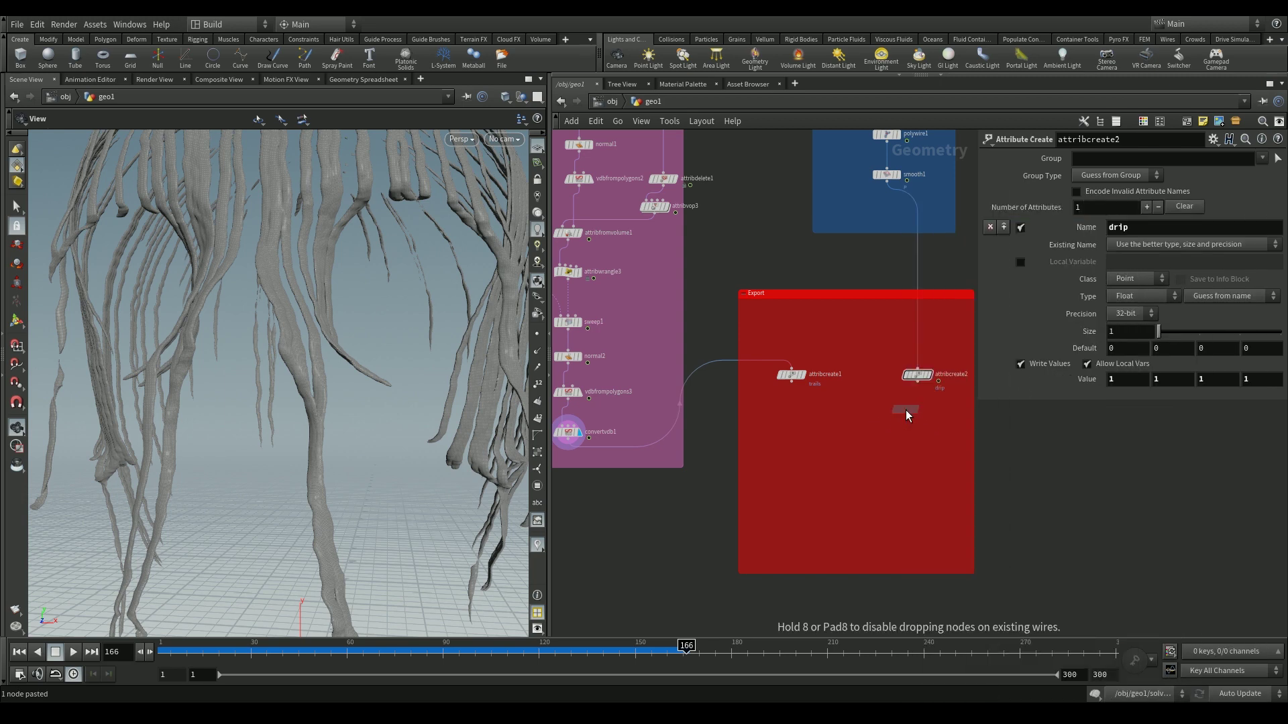
left_click(917, 342)
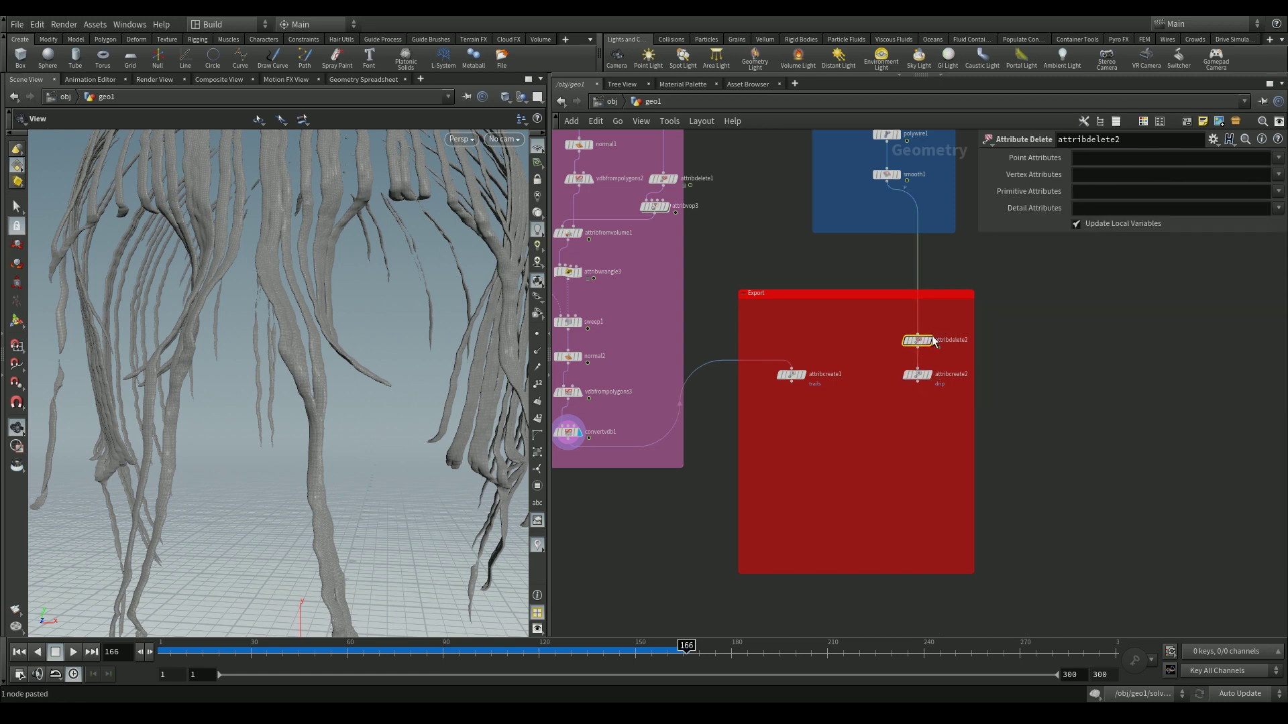
Set attribdelete2's Point Attributes to * and inspect attribcreate2's node information.
left_click(1100, 161)
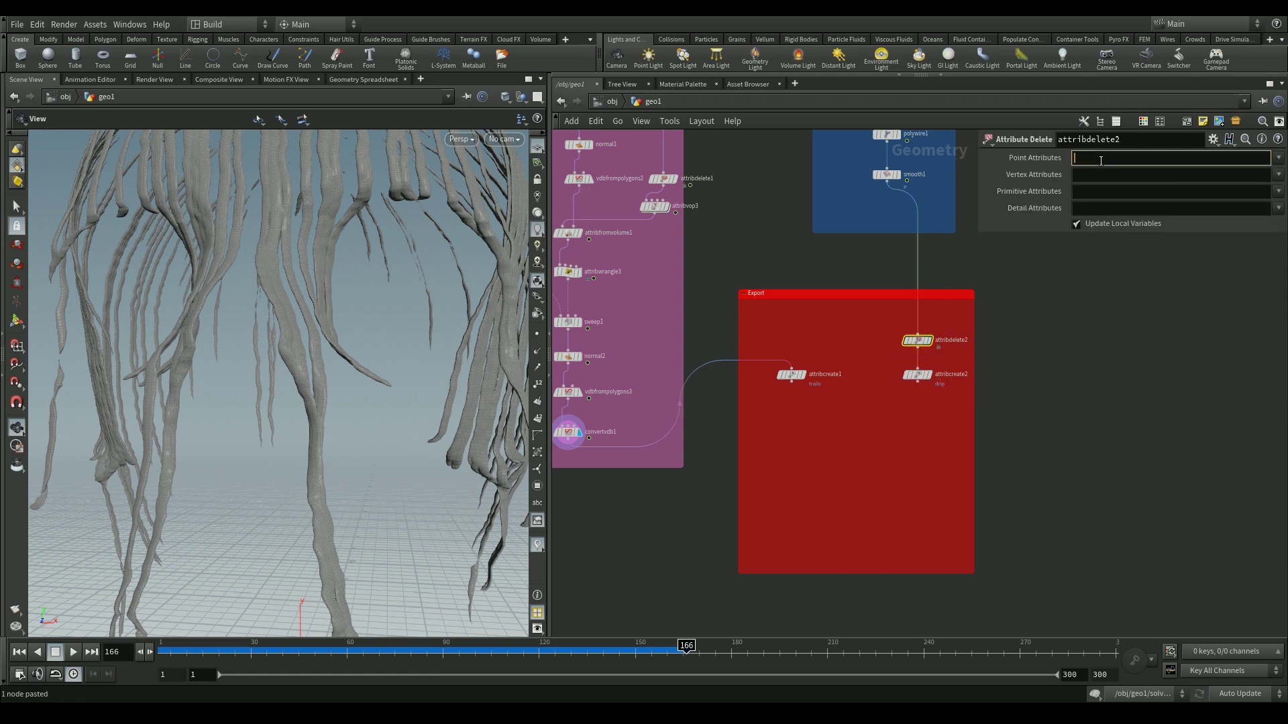
type("*")
key("Return")
middle_click(919, 375)
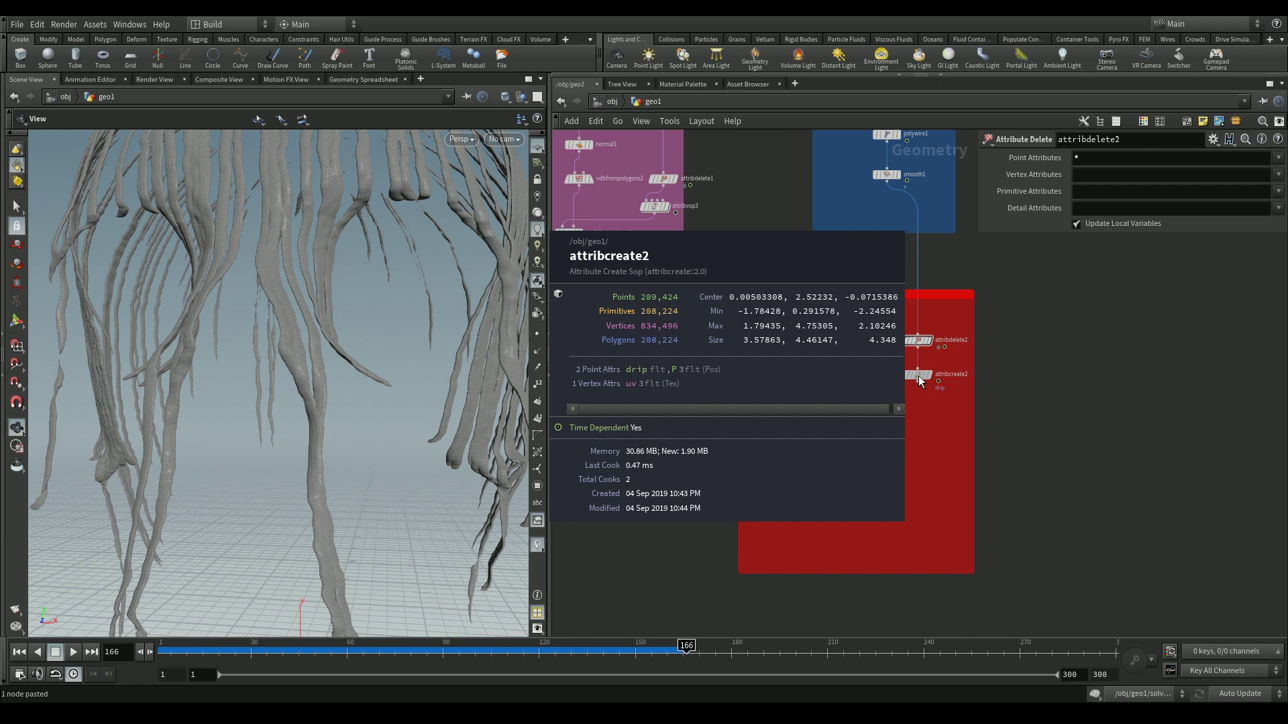
Add a Merge node below the two Attribute Create nodes and wire attribcreate1 and attribcreate2 into it.
key("Tab")
left_click(918, 437)
left_click_drag(917, 429, 917, 381)
Place a ROP Alembic Output node below merge1 in the Export box, leaving room between them.
key("Tab")
type("rop")
key("Return")
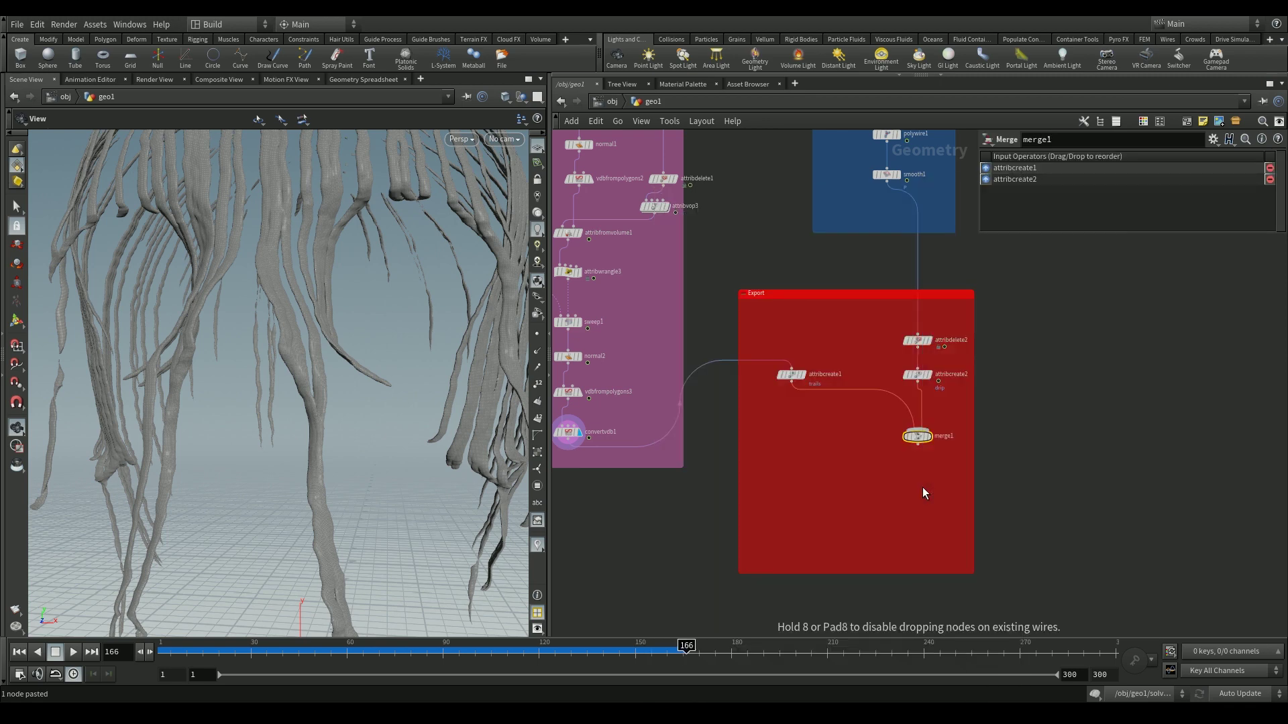
left_click(922, 487)
left_click_drag(928, 485, 922, 507)
Add a Normal node between merge1 and rop_alembic1 and wire the three nodes together.
key("Tab")
type("normal")
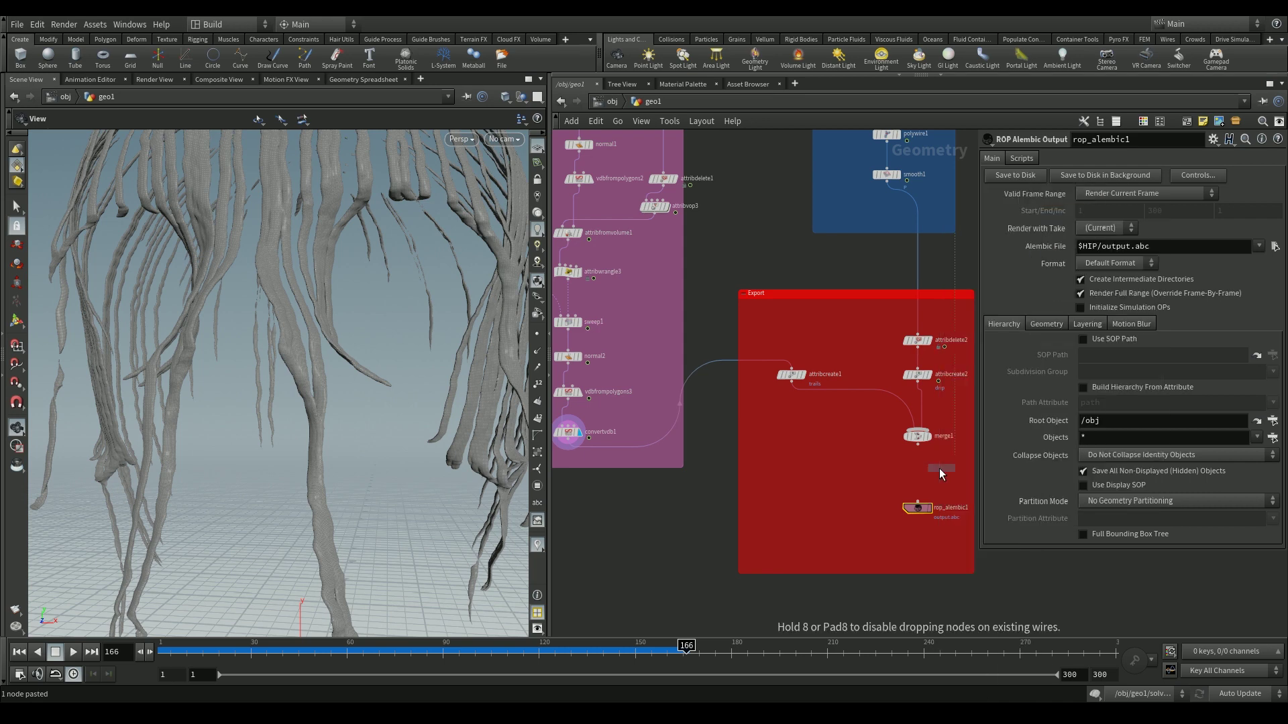
key("Return")
left_click(917, 470)
left_click_drag(917, 445, 918, 503)
left_click(919, 507)
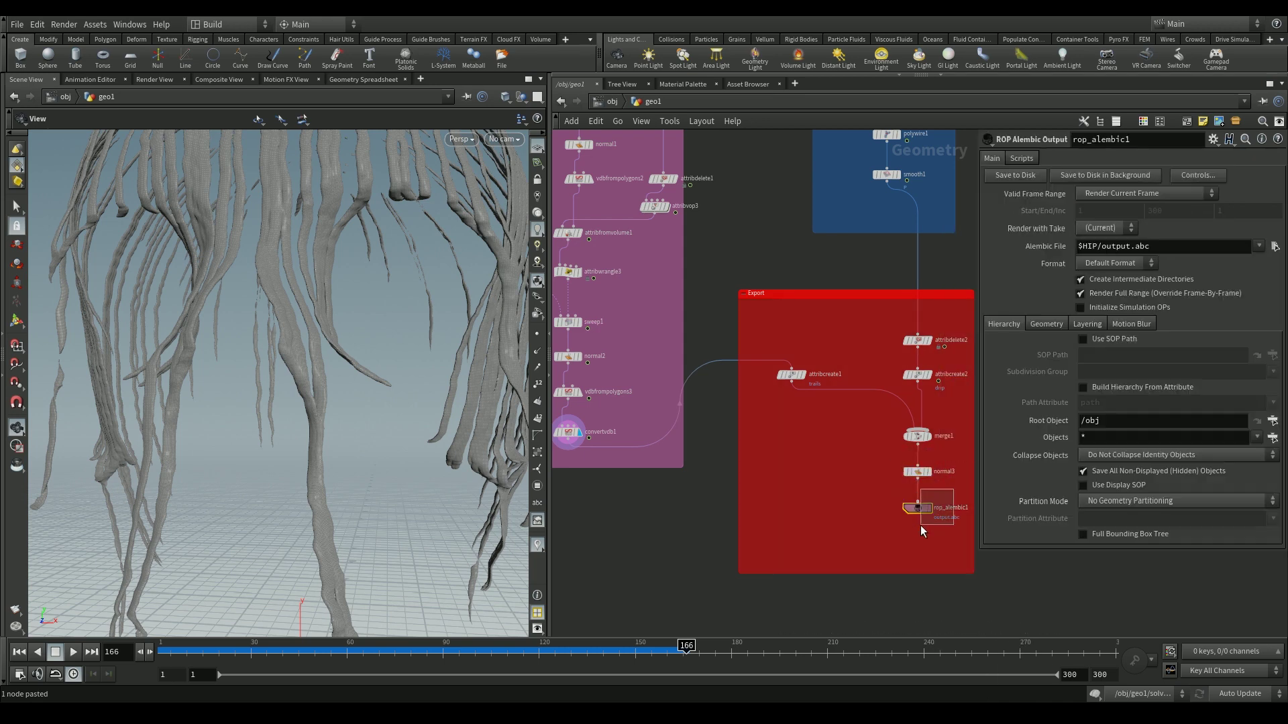
Set rop_alembic1 to Render Frame Range, delete the range's channels and set the end frame to 250.
left_click(1121, 195)
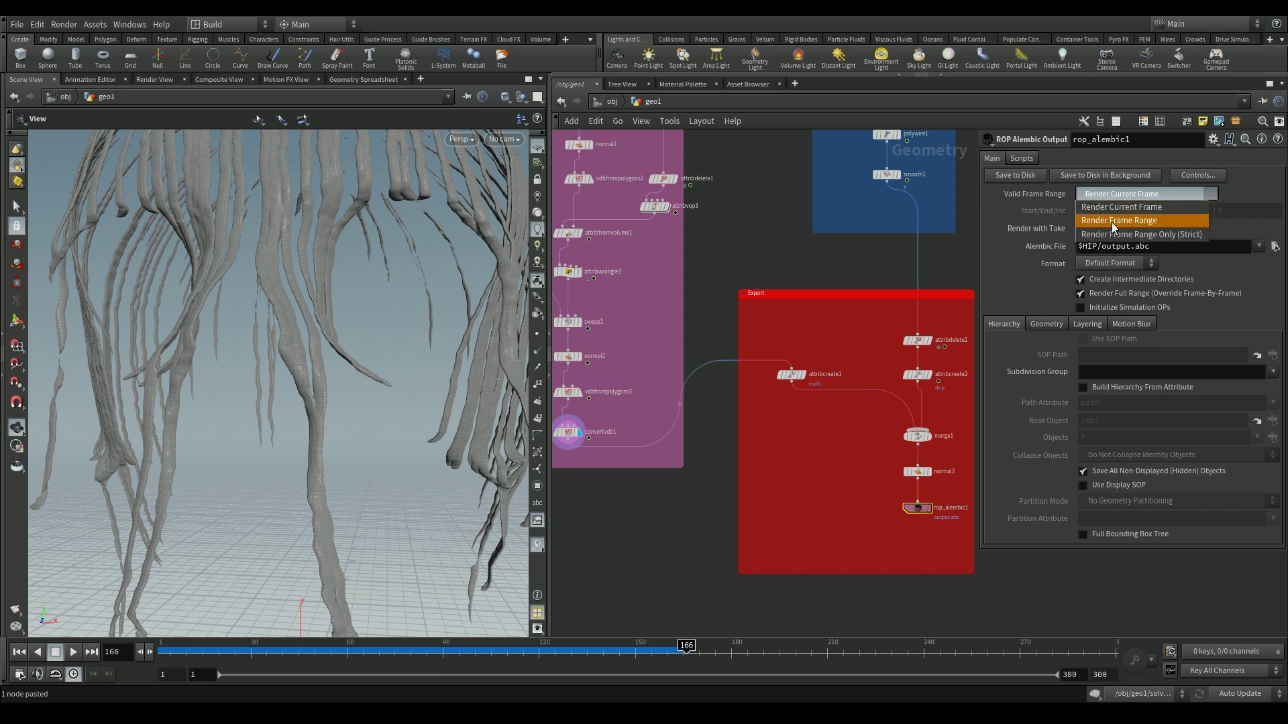
left_click(1112, 221)
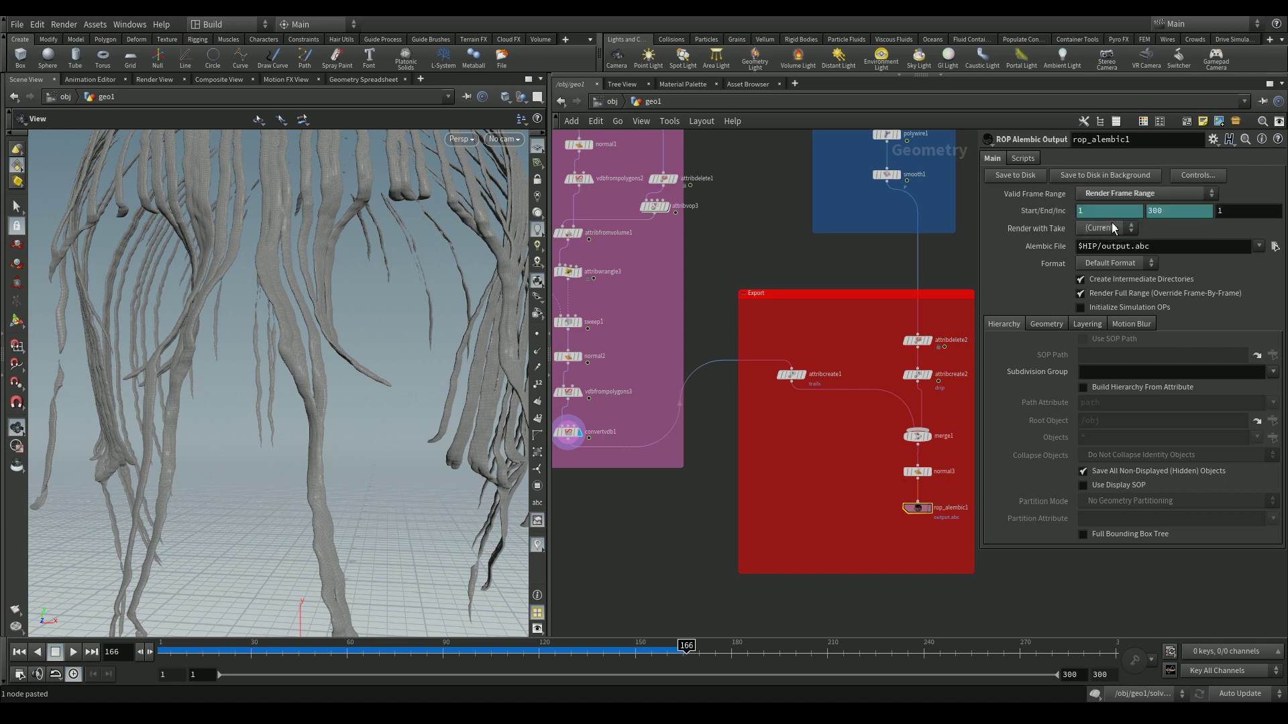
right_click(1191, 211)
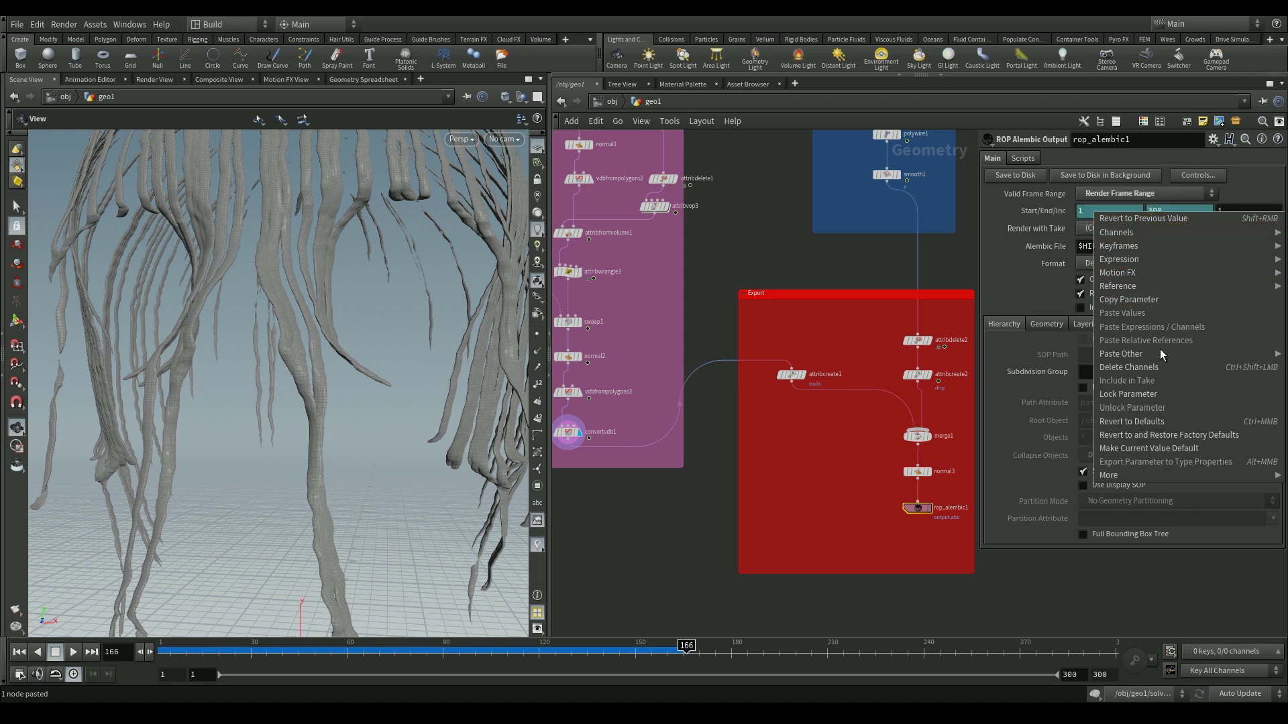
left_click(1154, 371)
double_click(1184, 211)
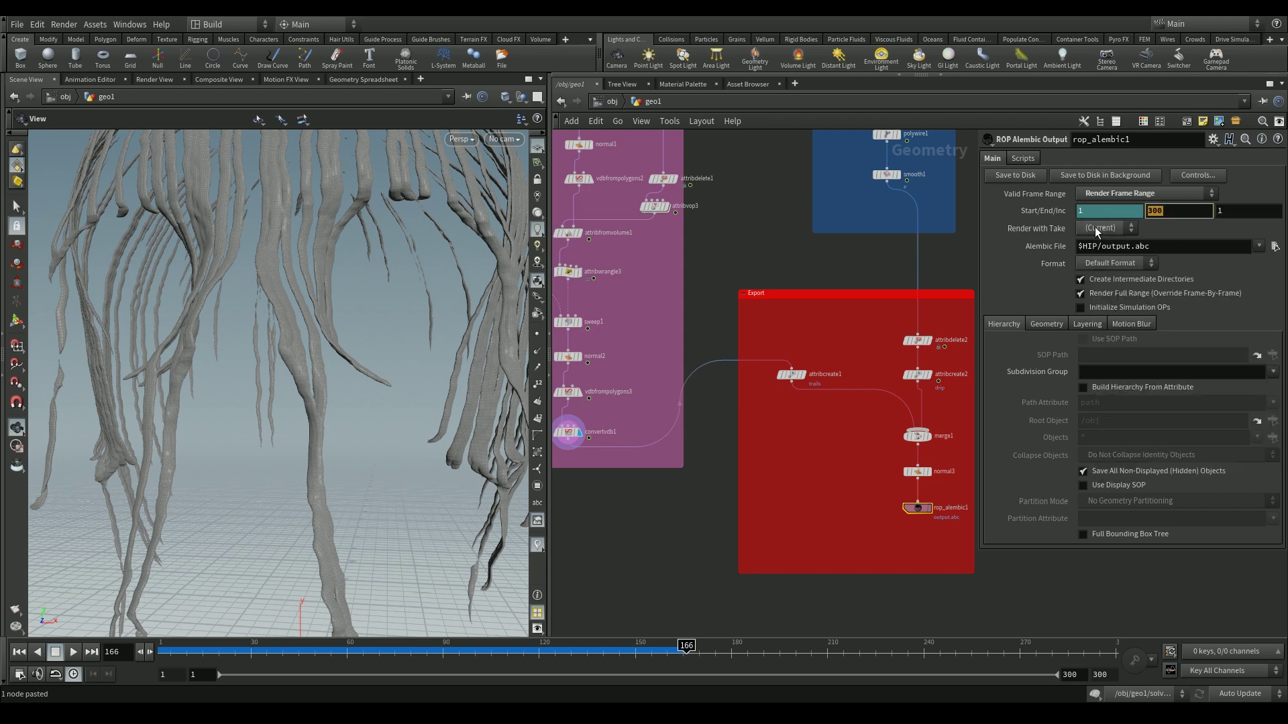
type("250")
Set the Alembic output file to file_tut.abc in the $HIP/sim_tut/ folder.
left_click(1274, 246)
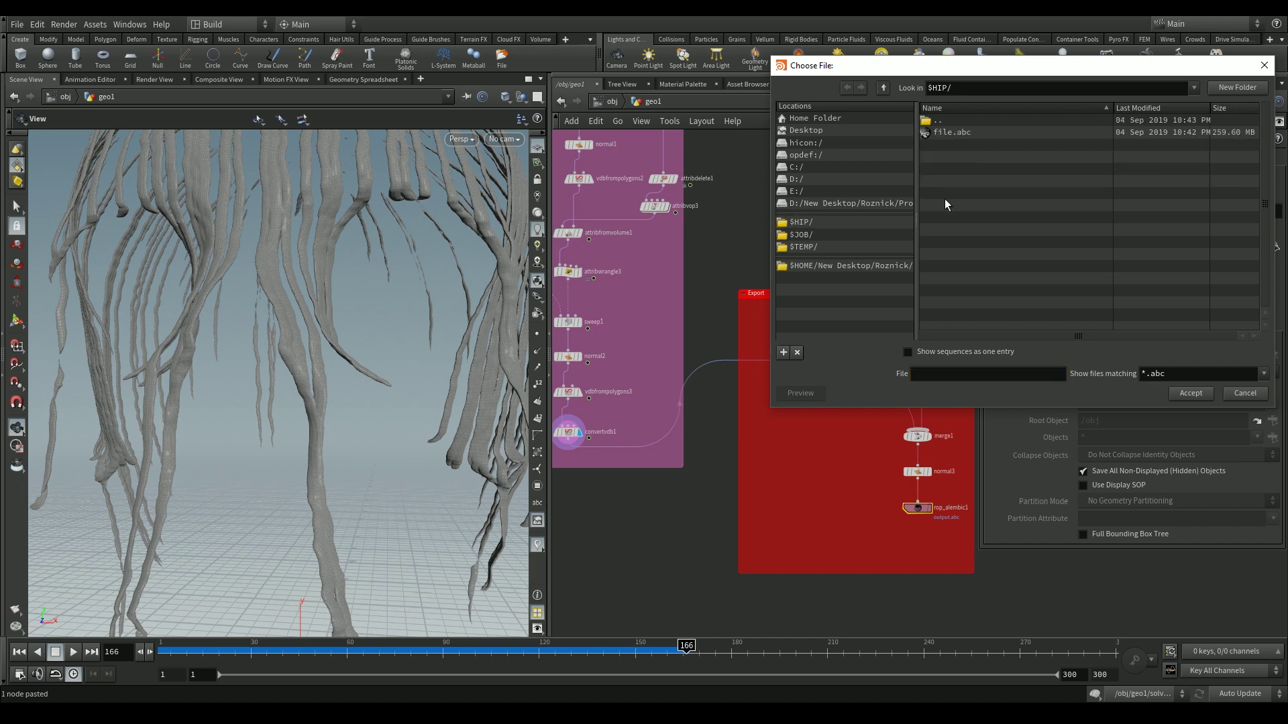
left_click(962, 373)
type("file")
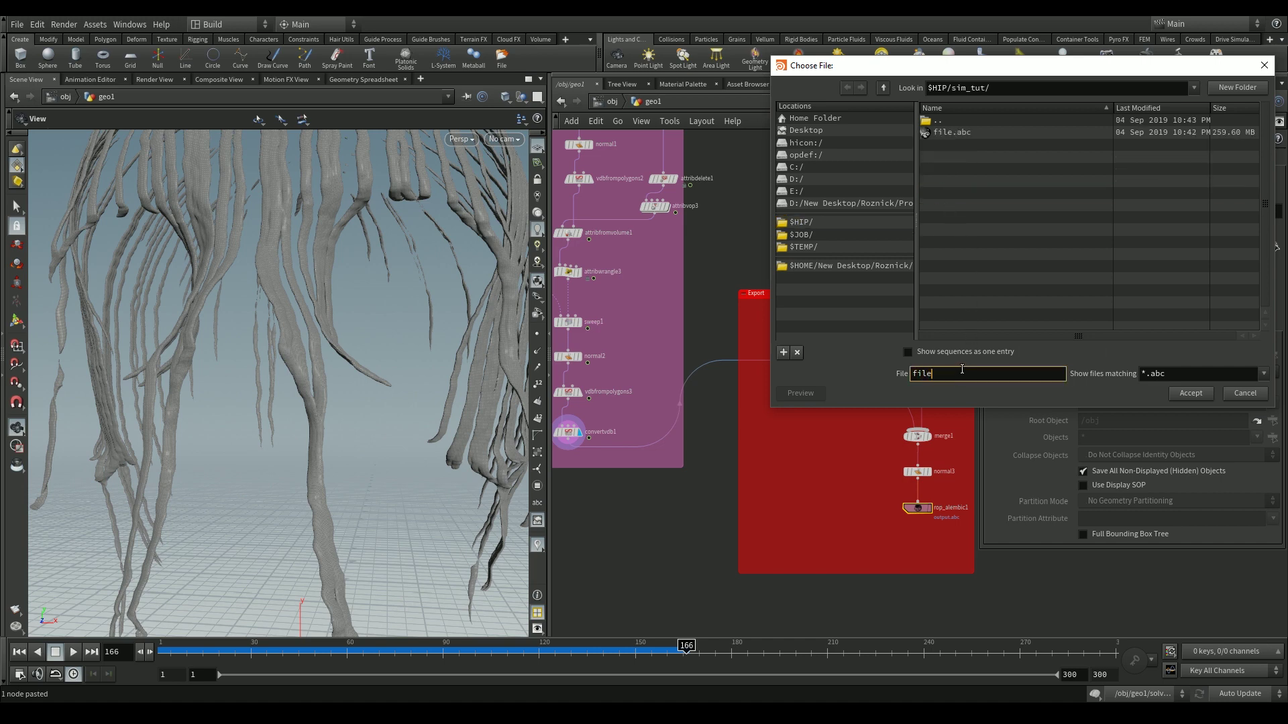
type("_tut.abc")
key("Return")
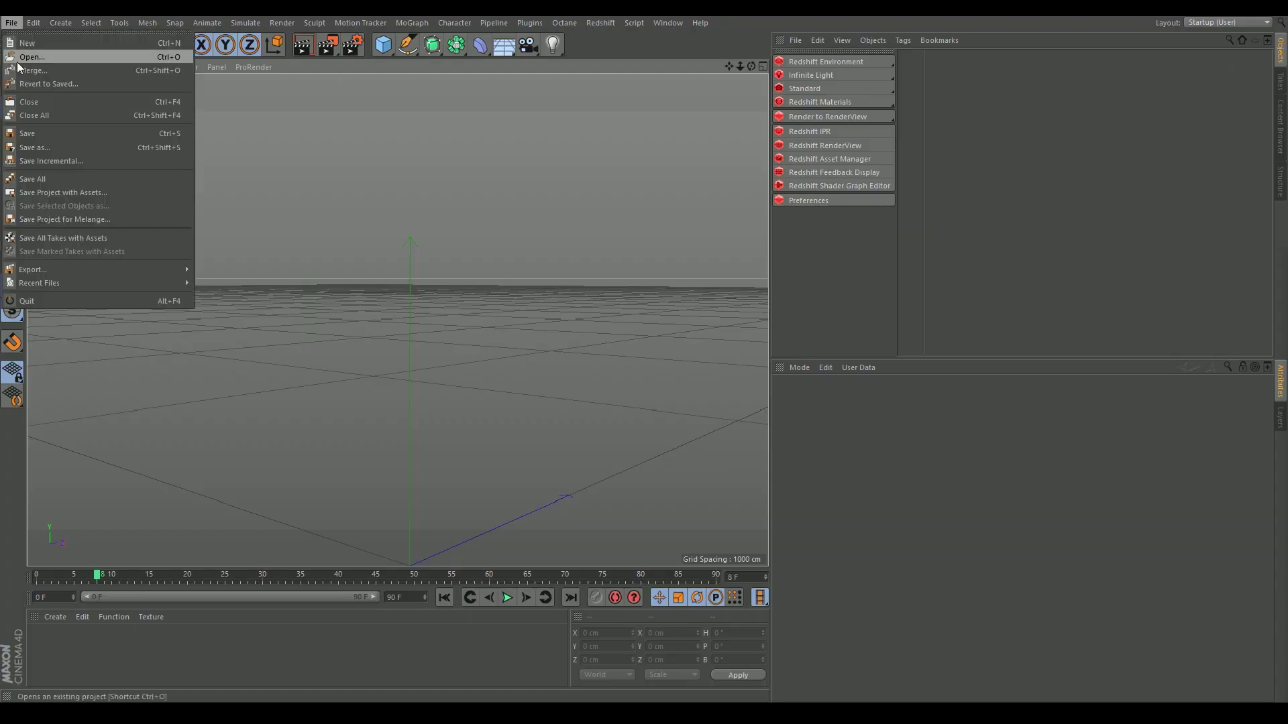
Switch to Cinema 4D and import drip blood 3.abc from the Drip project's sim folder.
left_click(41, 67)
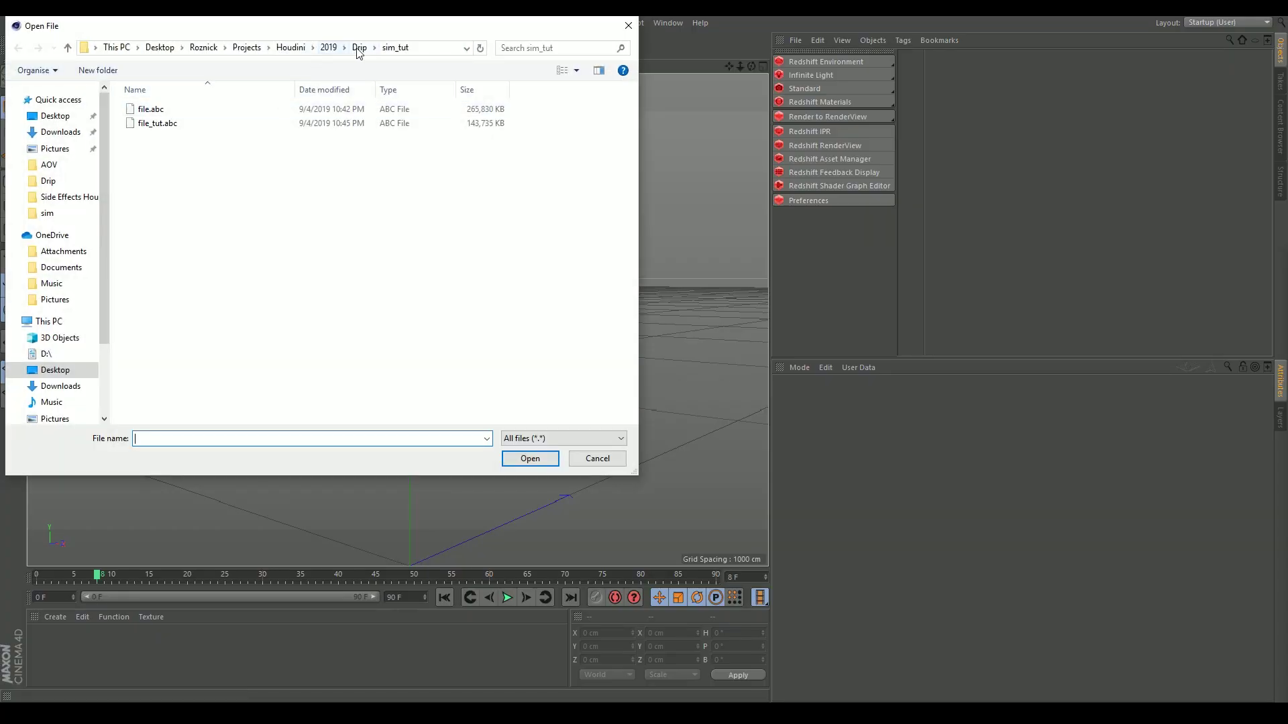
left_click(358, 48)
double_click(158, 168)
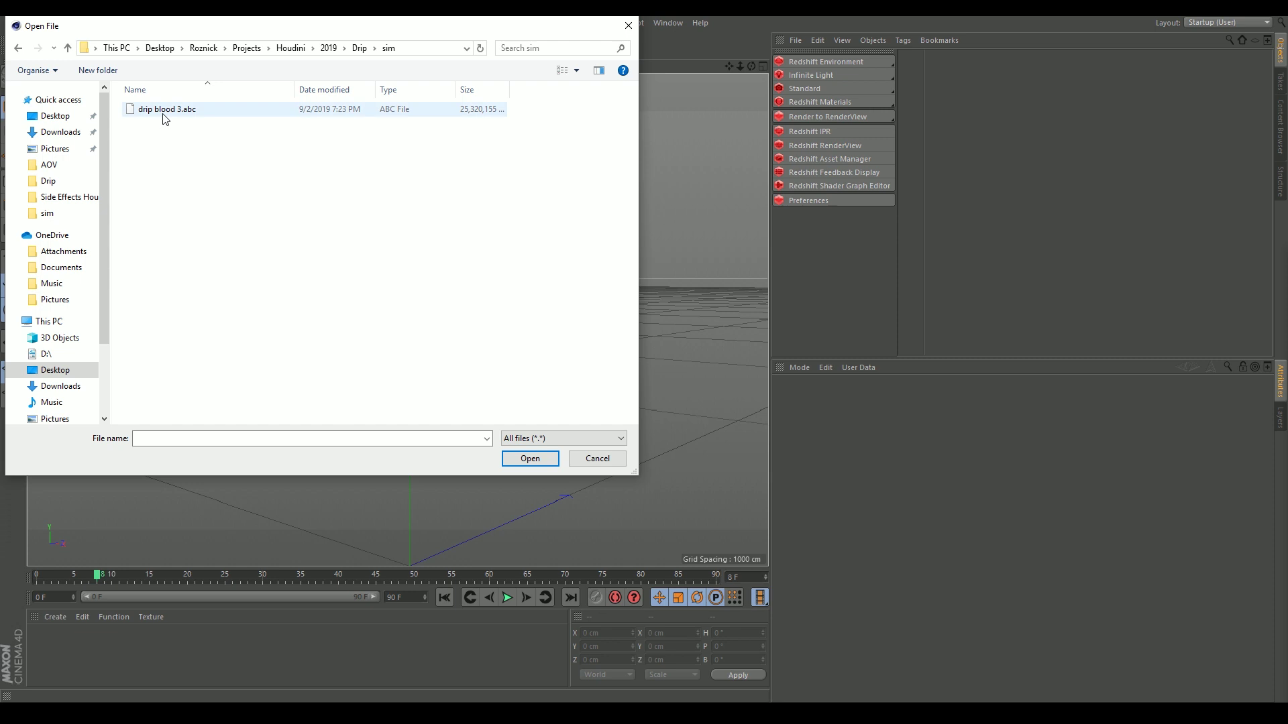
double_click(165, 111)
left_click(147, 305)
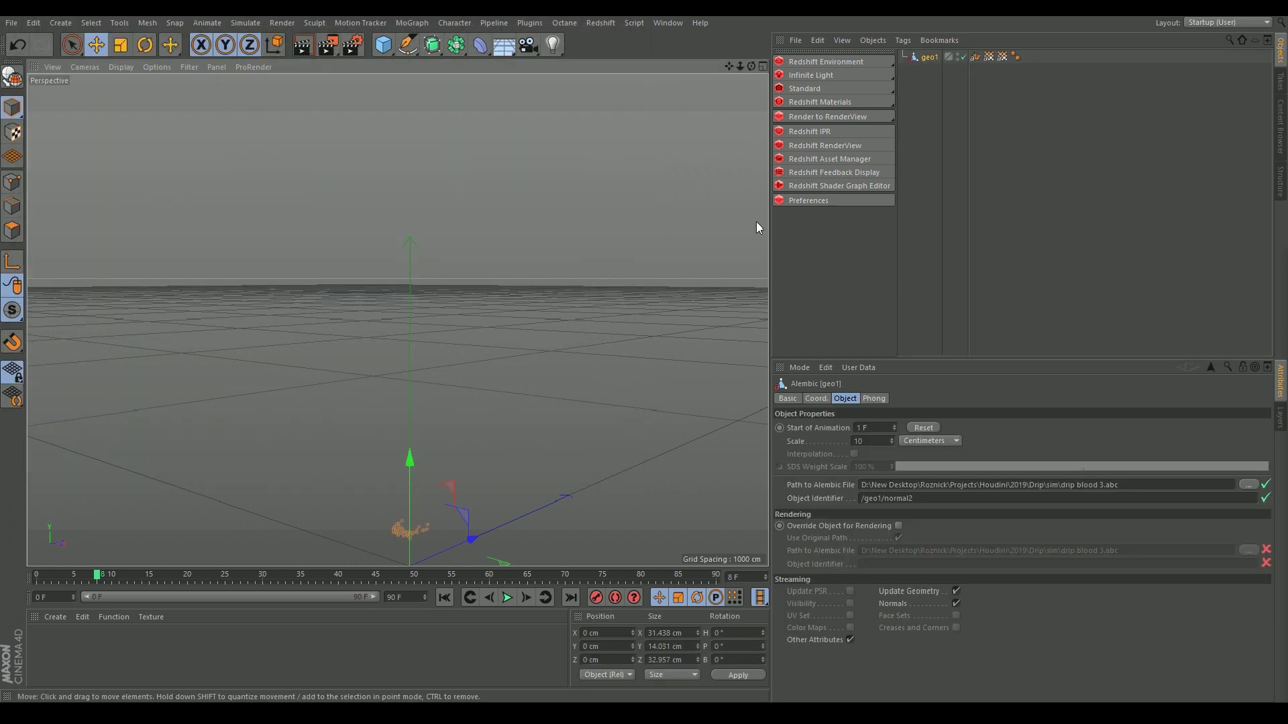
Set the imported geo1 Alembic object's scale to 100 centimeters.
left_click(872, 440)
type("0")
key("Return")
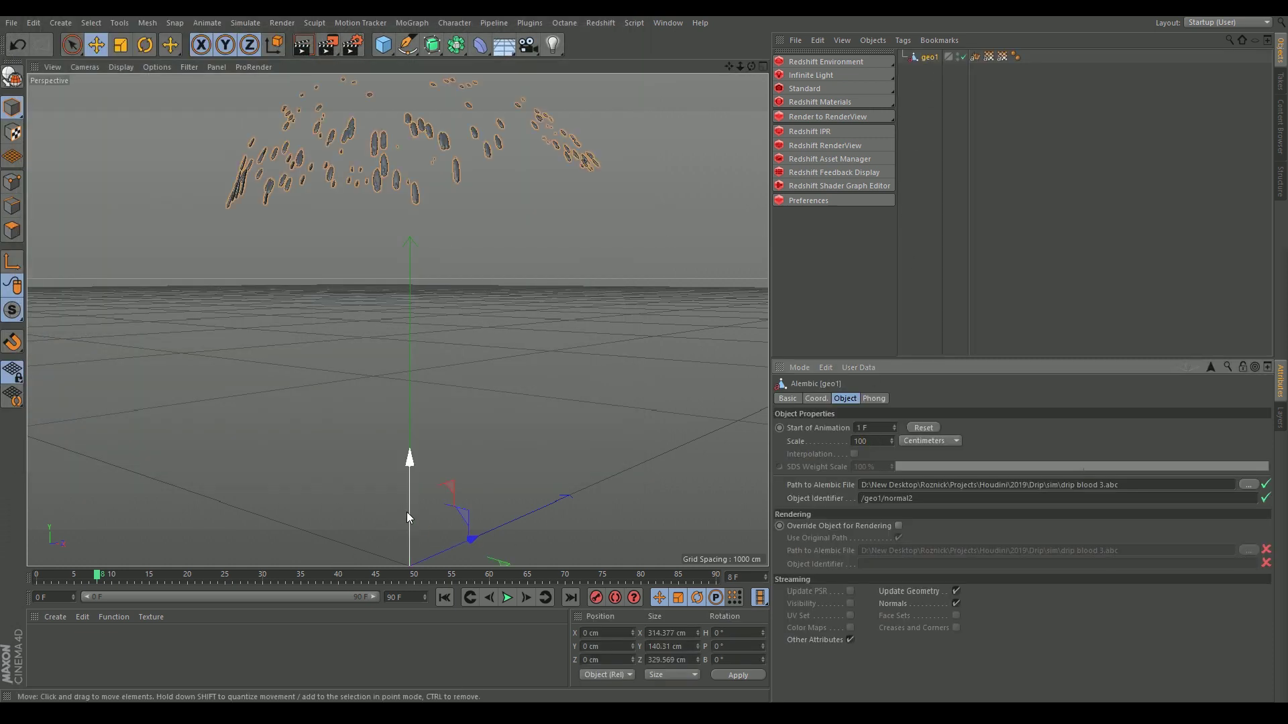
Examine which parts of the mesh the drip and trail Alembic tags cover, moving the timeline to frame 33.
left_click(1002, 56)
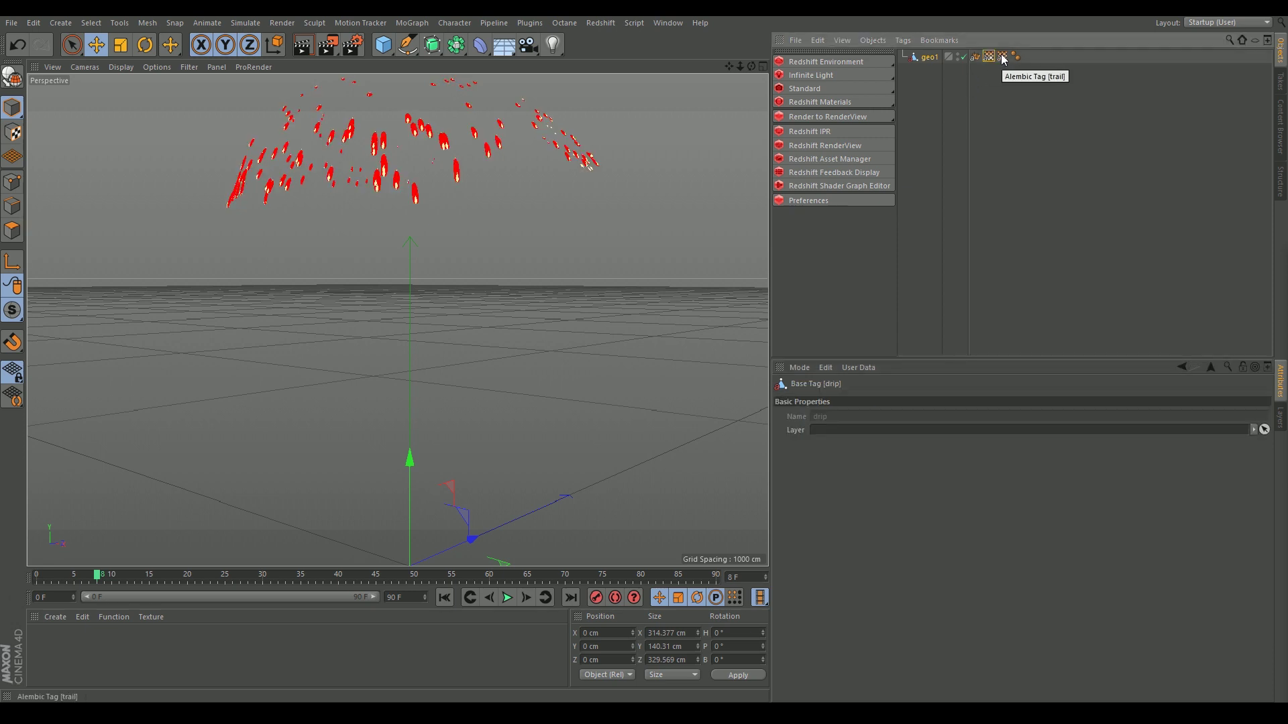
left_click(285, 578)
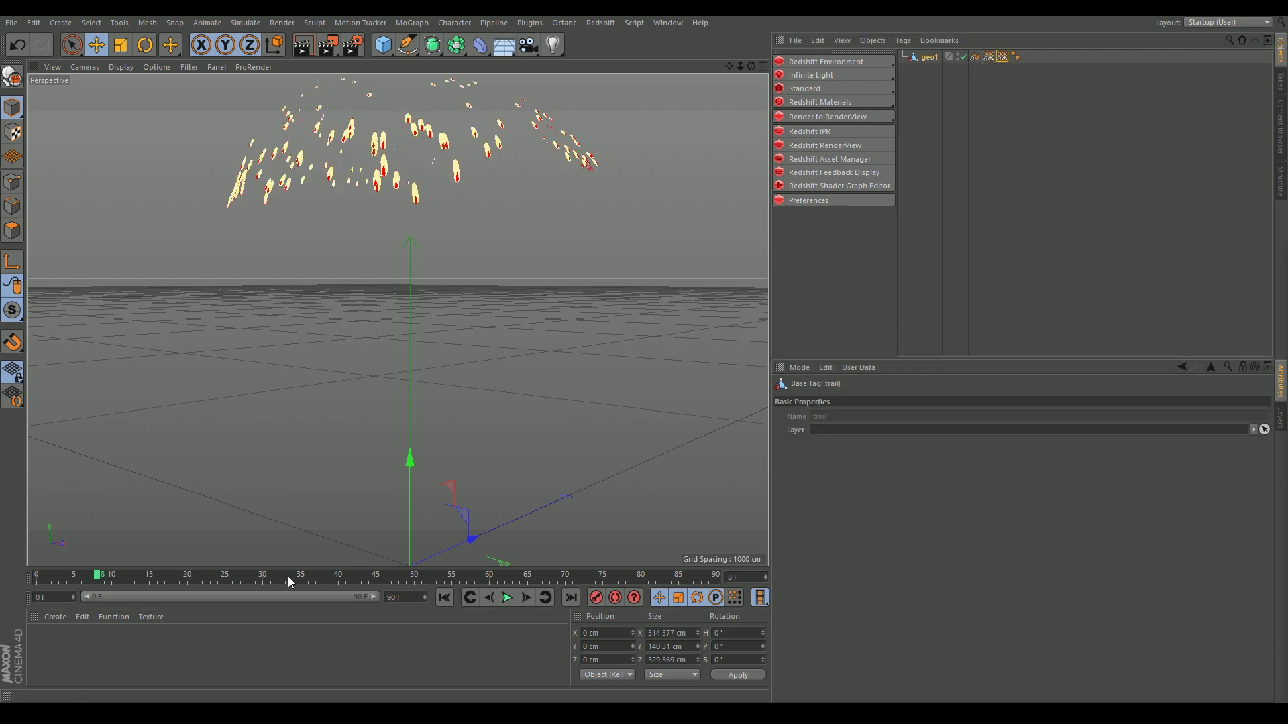
left_click(989, 57)
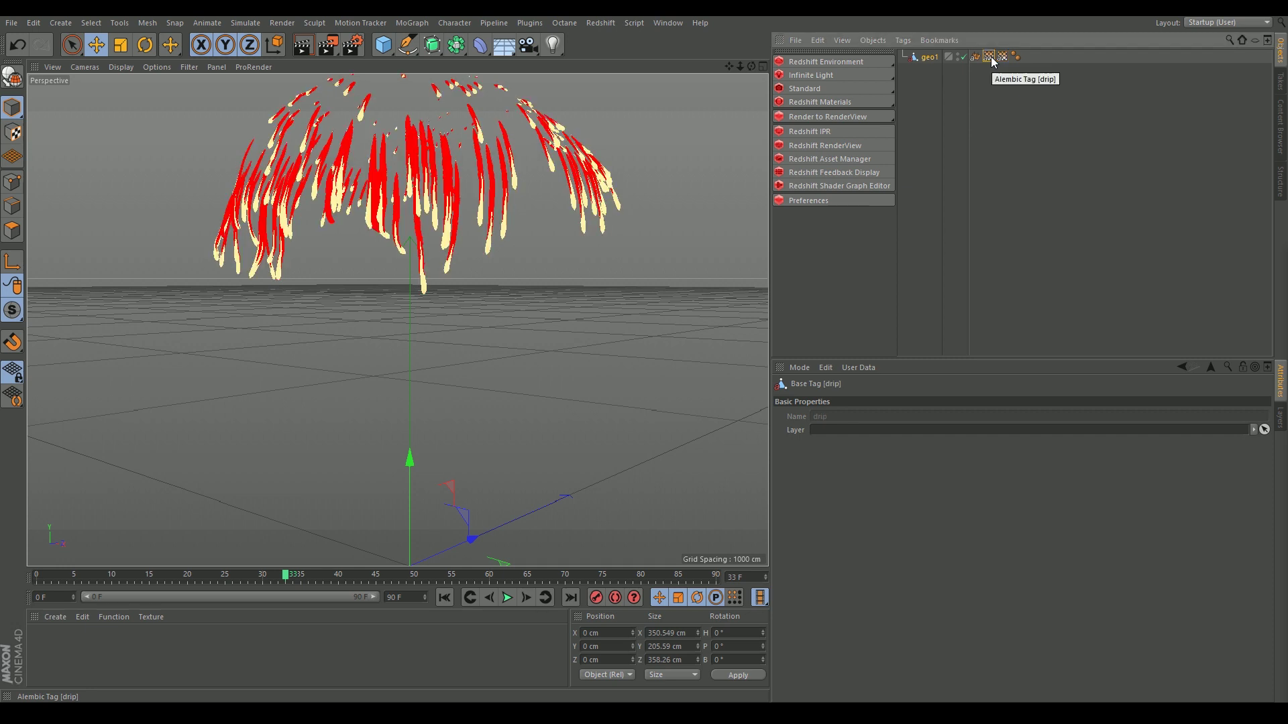
left_click(1002, 58)
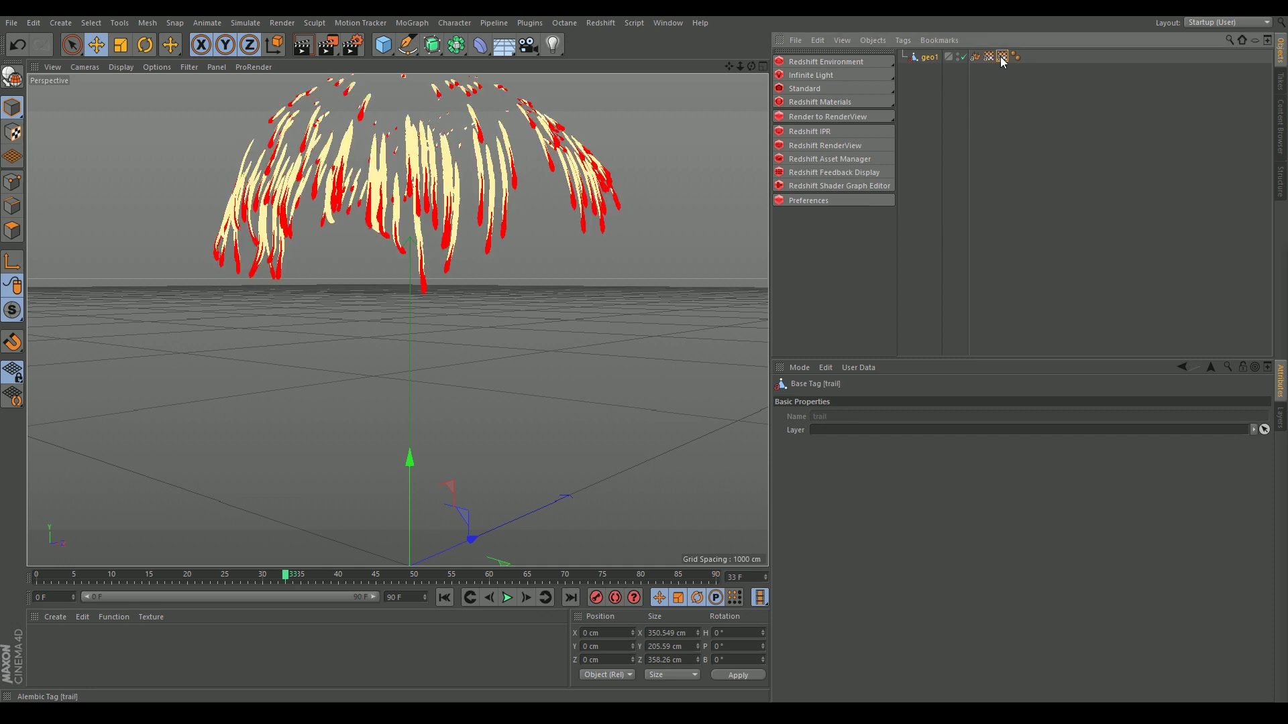
right_click_drag(460, 193, 428, 322, "alt")
left_click(315, 463)
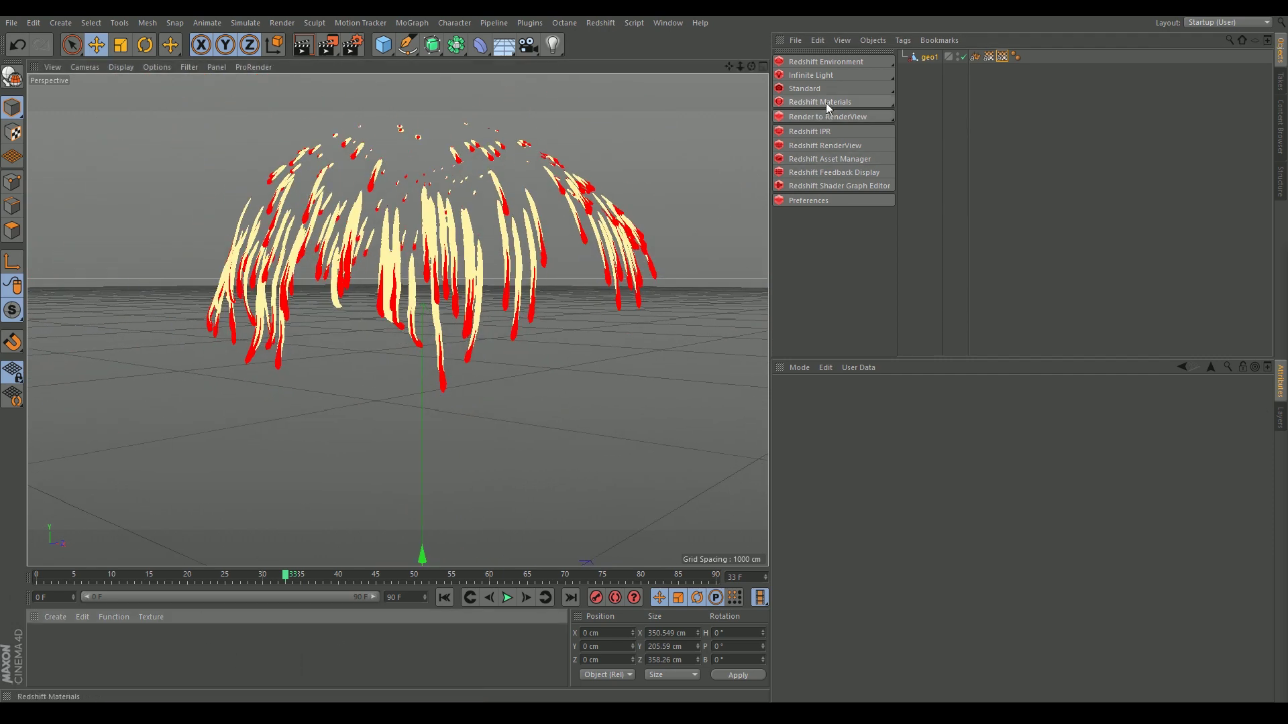
Create a Redshift material, enlarge the material area and assign the material to geo1.
left_click(827, 103)
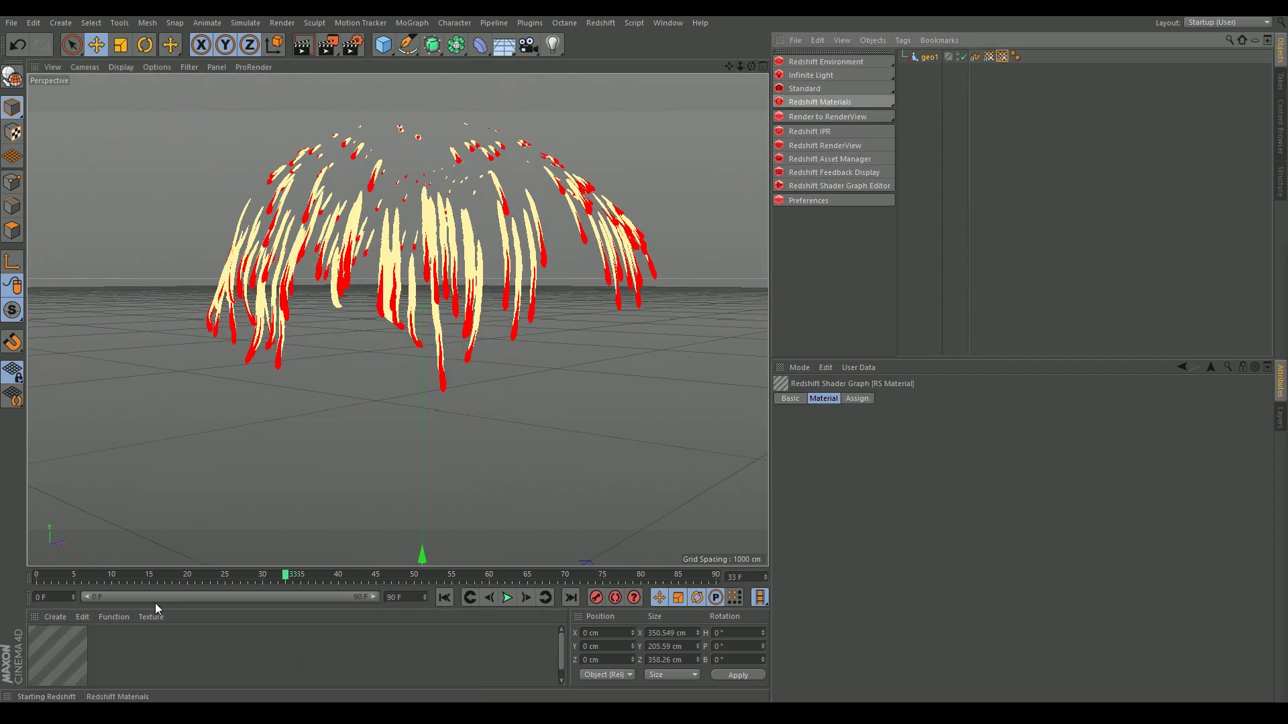
left_click_drag(244, 568, 244, 505)
left_click_drag(58, 594, 928, 58)
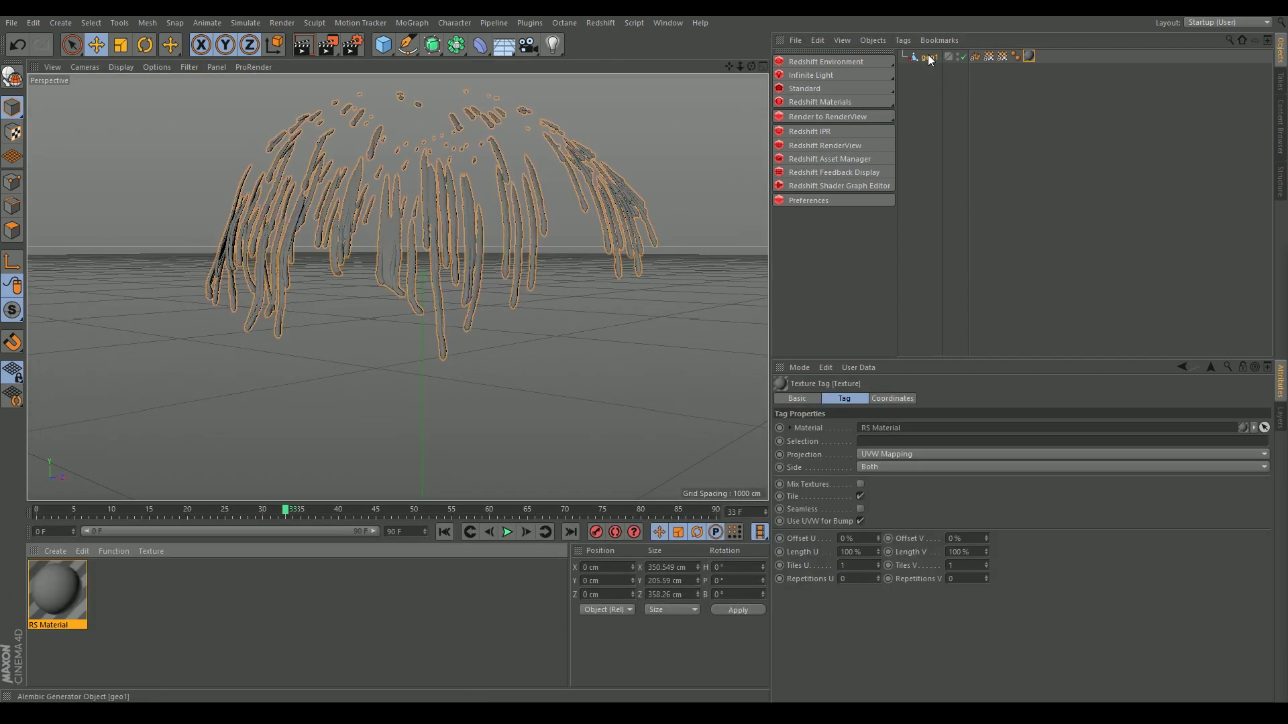
Add a Redshift area light beside the drips at about Y 433 cm, Z -323 cm, pitched about -9°.
mouse_move(832, 75)
left_click(928, 129)
left_click_drag(553, 367, 245, 138)
key("r")
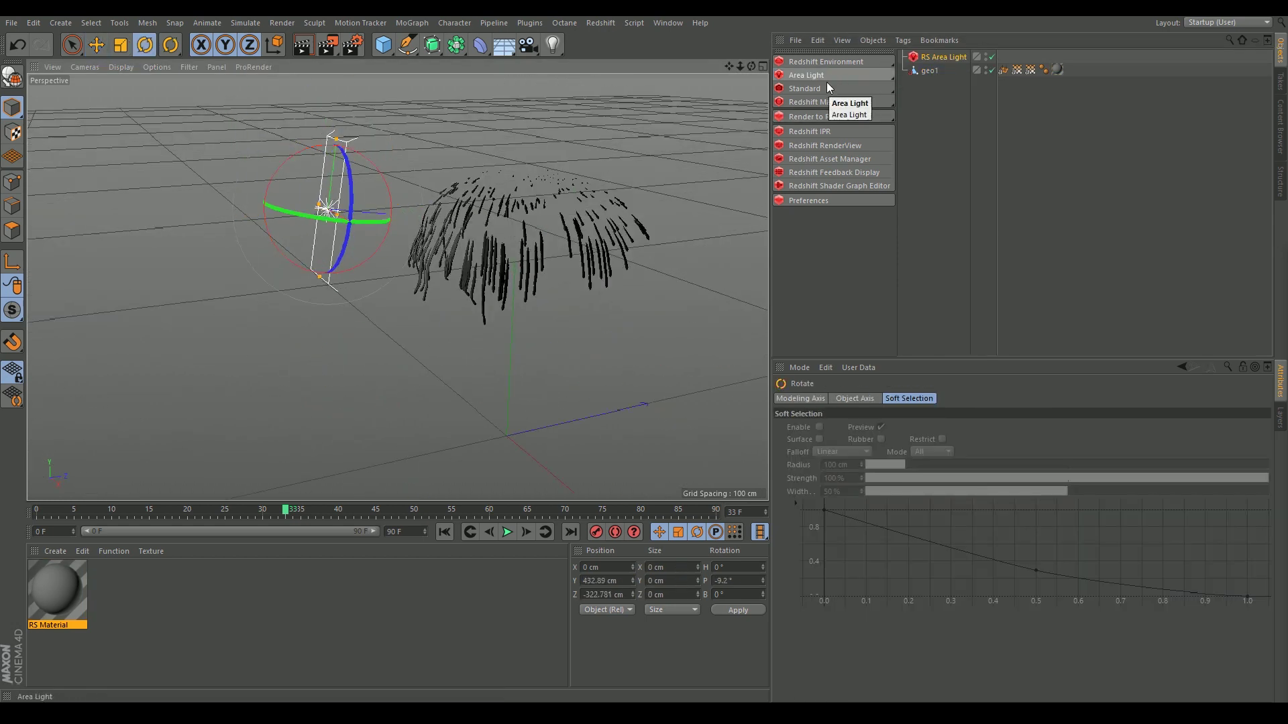
Add a Redshift dome light and adjust its color in the Color Picker.
mouse_move(826, 75)
left_click(933, 142)
left_click(878, 558)
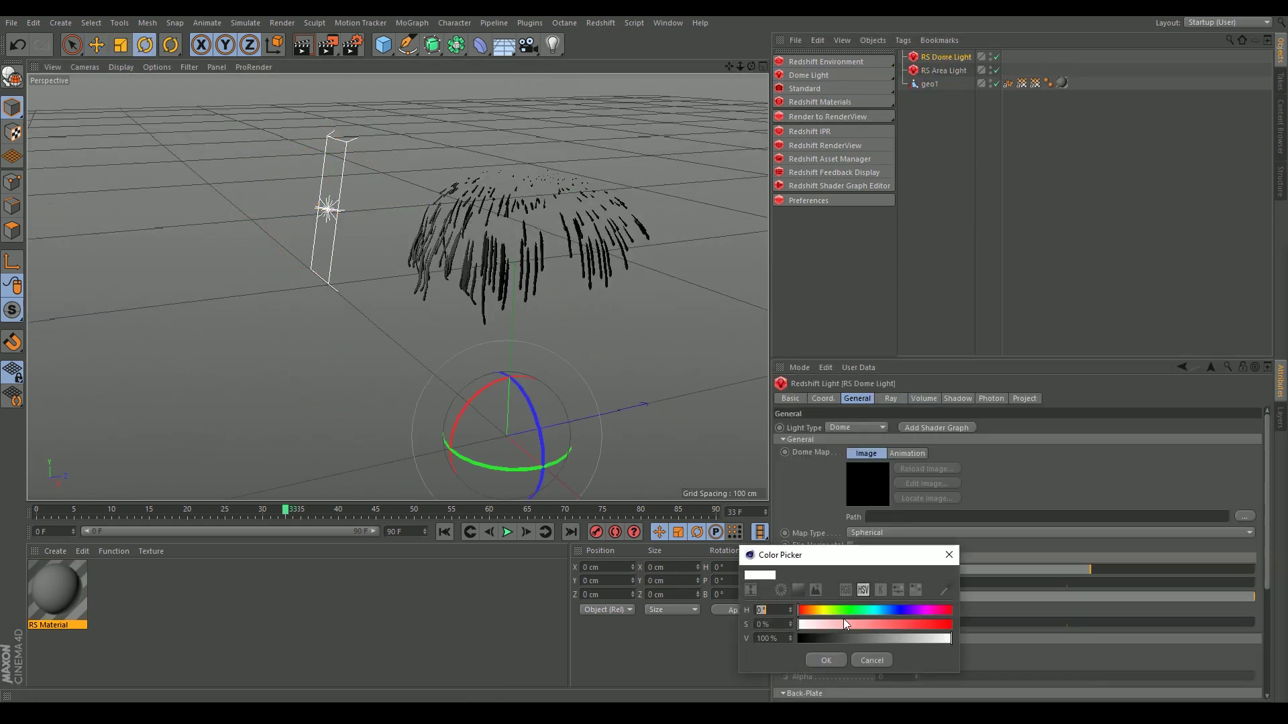
left_click_drag(843, 618, 847, 622)
left_click(826, 660)
Open the RS Material's shader graph and add a Vertex Attribute node with the attribute name drip.
left_click(929, 84)
key("o")
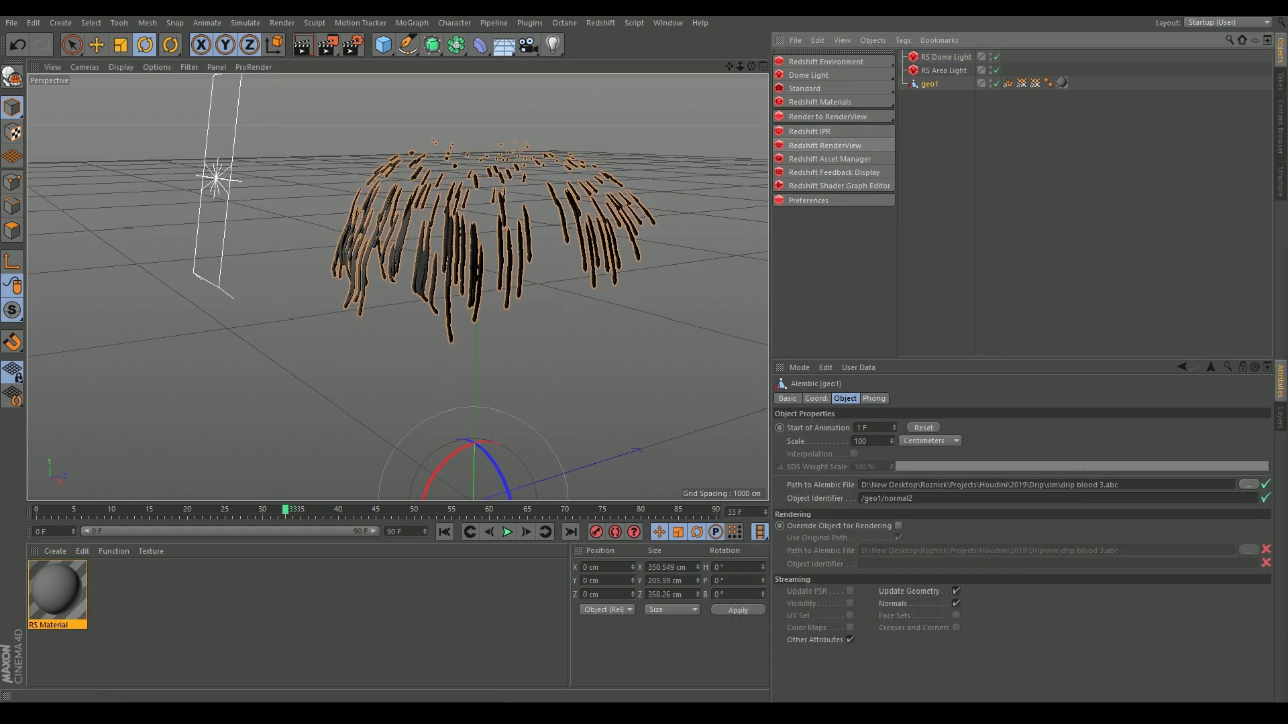
scroll(452, 275, "up", 5)
left_click_drag(452, 275, 371, 305, "alt")
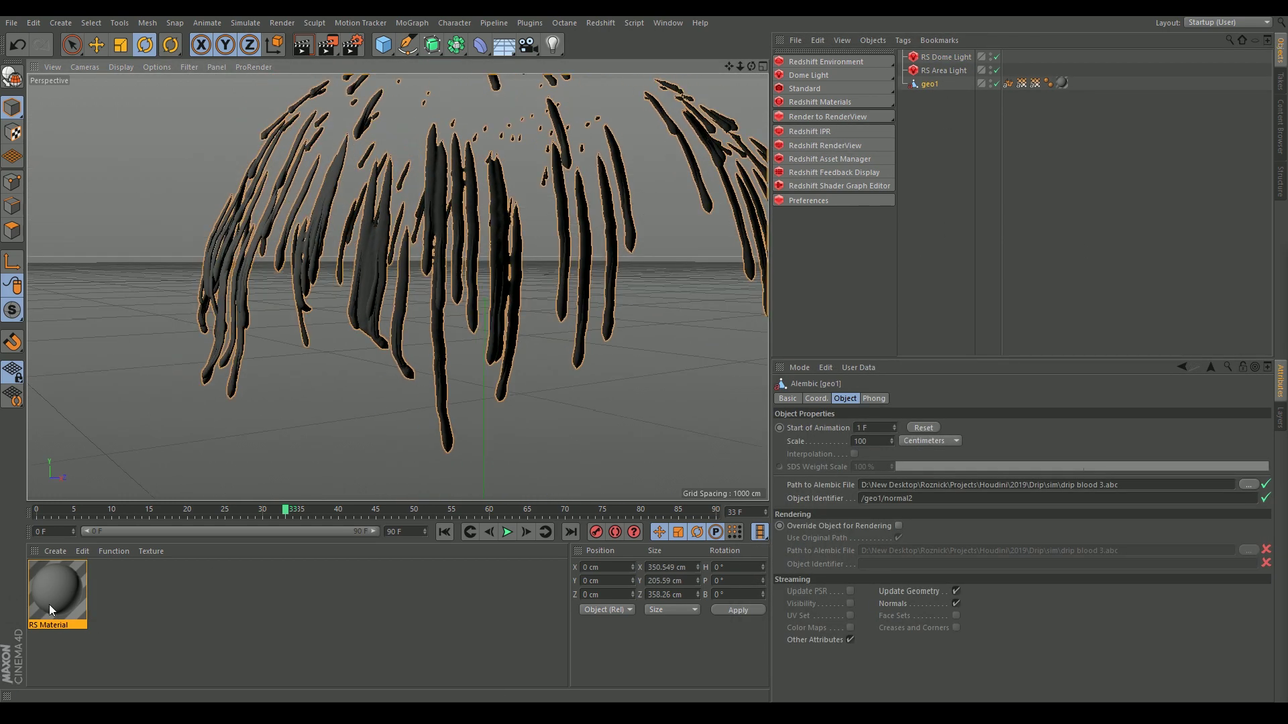
double_click(50, 604)
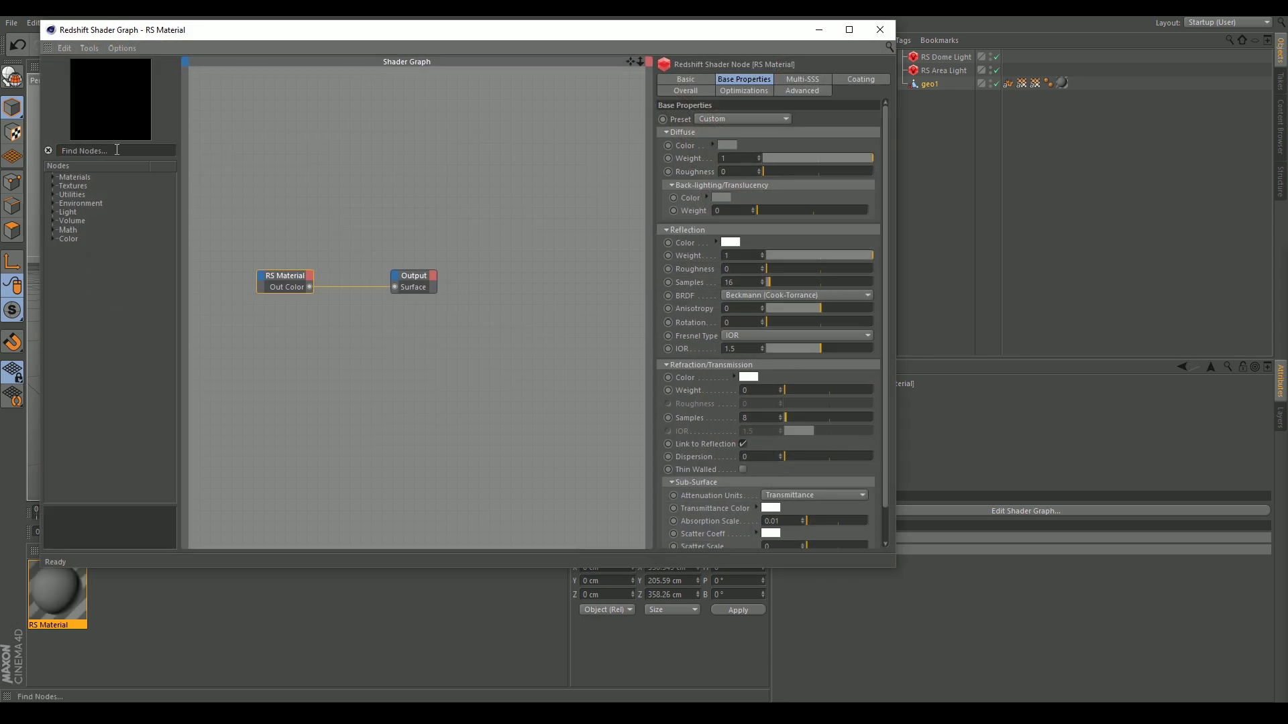
left_click(117, 151)
type("vert")
left_click_drag(111, 188, 376, 192)
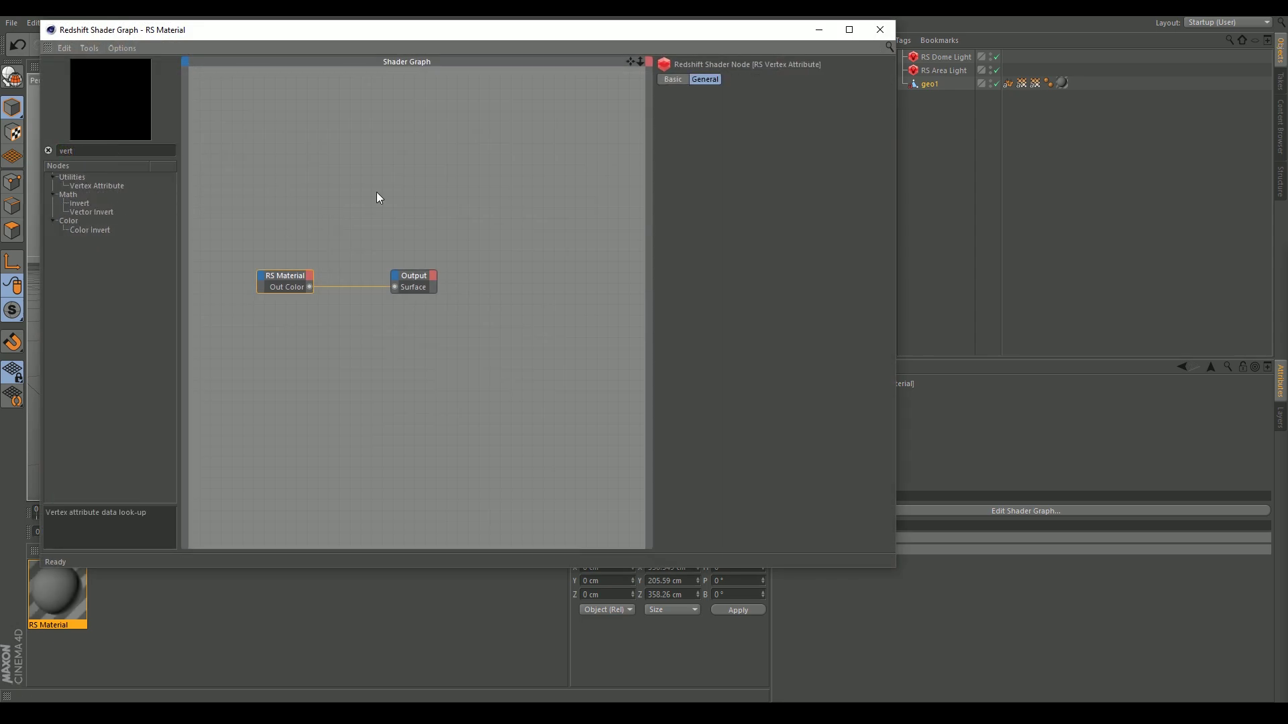
left_click(789, 108)
type("drip")
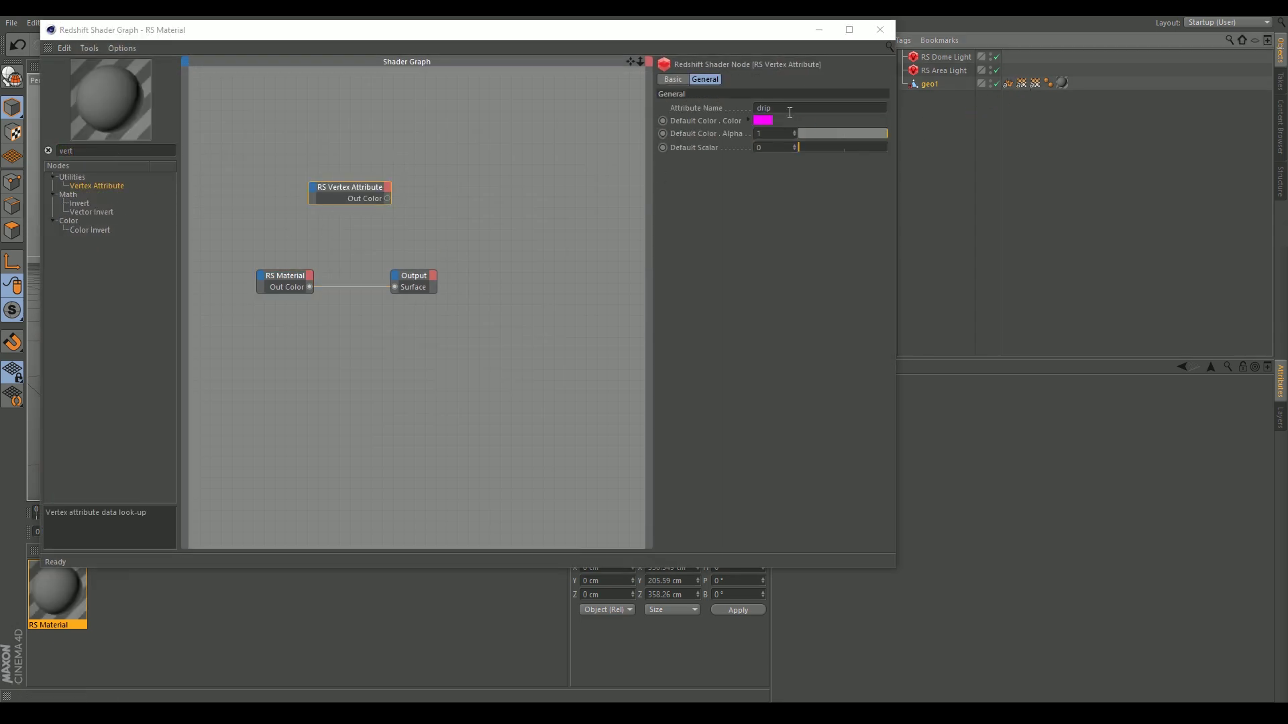
Duplicate the Vertex Attribute node below the original, above RS Material, and set the copy's attribute name to trail.
left_click_drag(338, 190, 263, 191)
left_click_drag(285, 276, 287, 259)
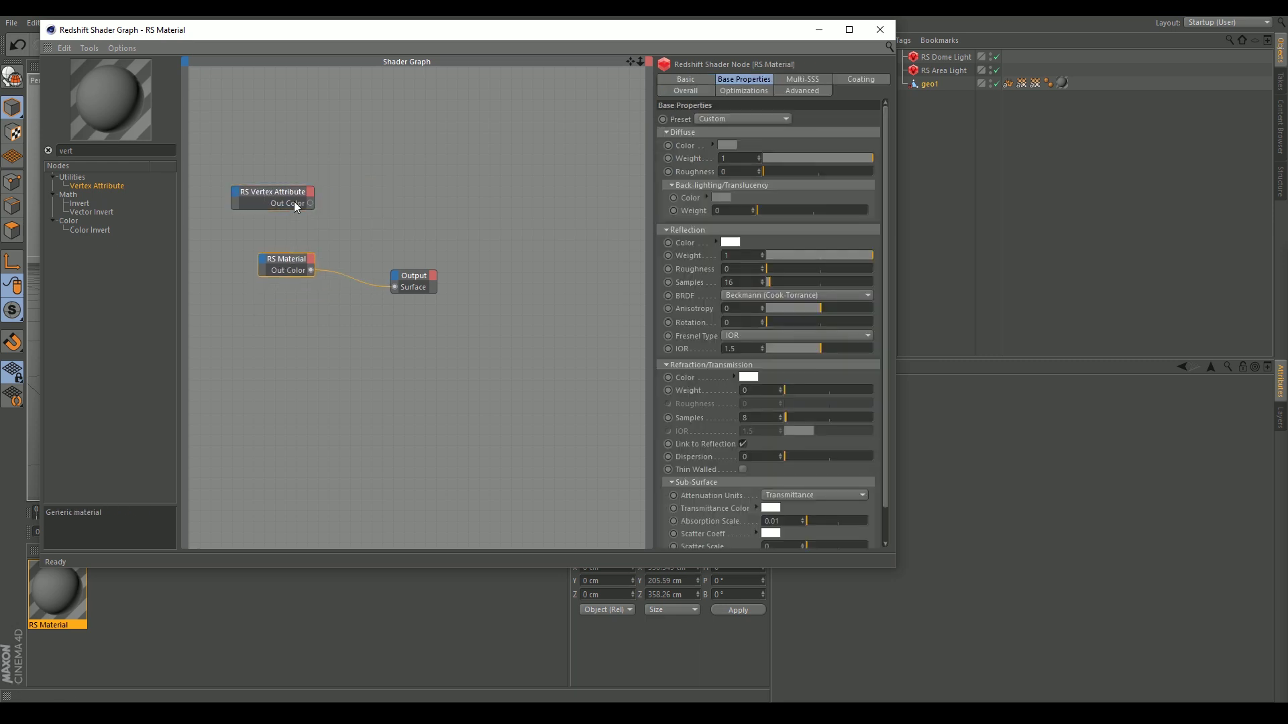
left_click_drag(293, 198, 306, 153)
left_click_drag(305, 153, 301, 202, "ctrl")
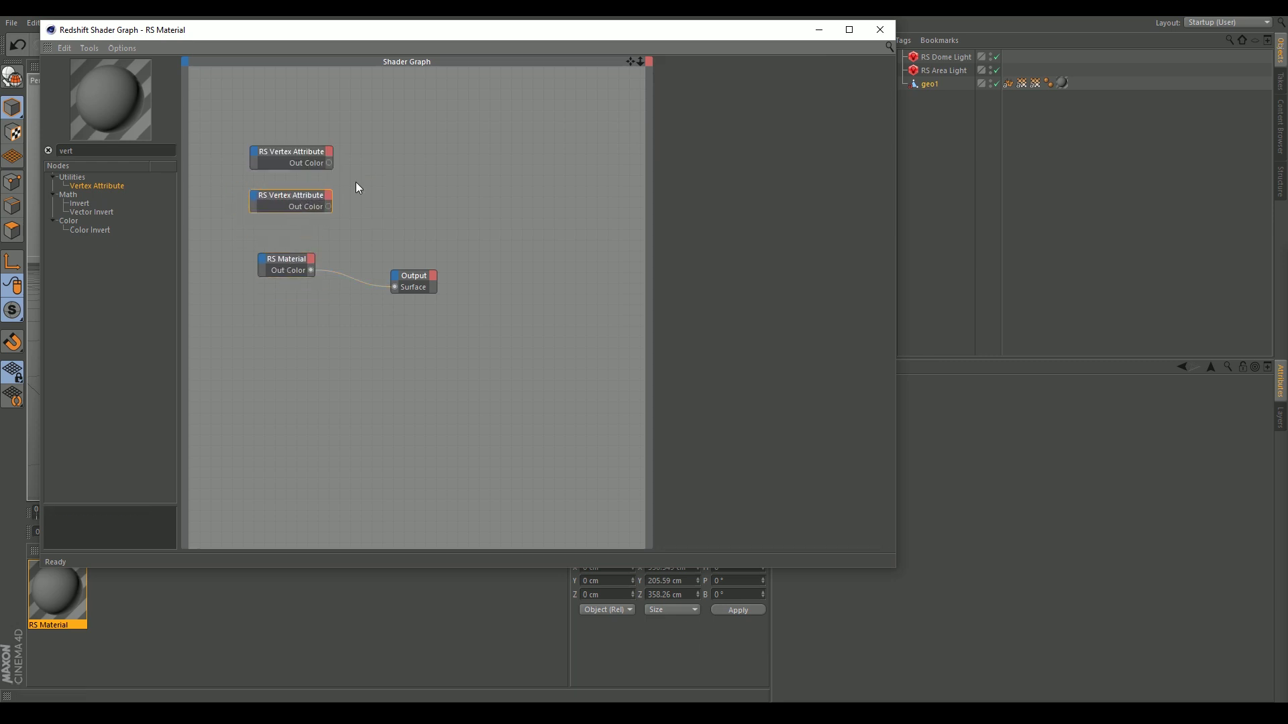
left_click_drag(1061, 82, 790, 111)
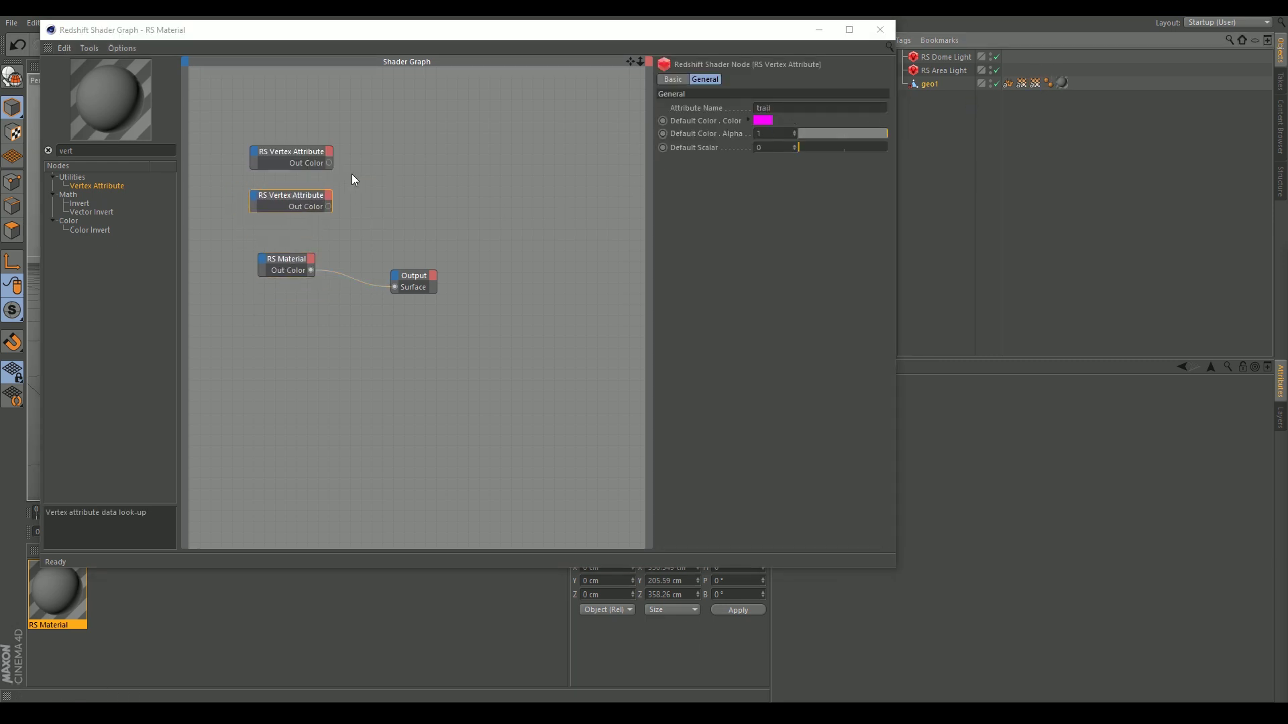
Find the Color Layer node and add it to the shader graph beside the two Vertex Attribute nodes.
left_click(137, 150)
key("BackSpace")
key("BackSpace")
key("BackSpace")
key("BackSpace")
type("layer")
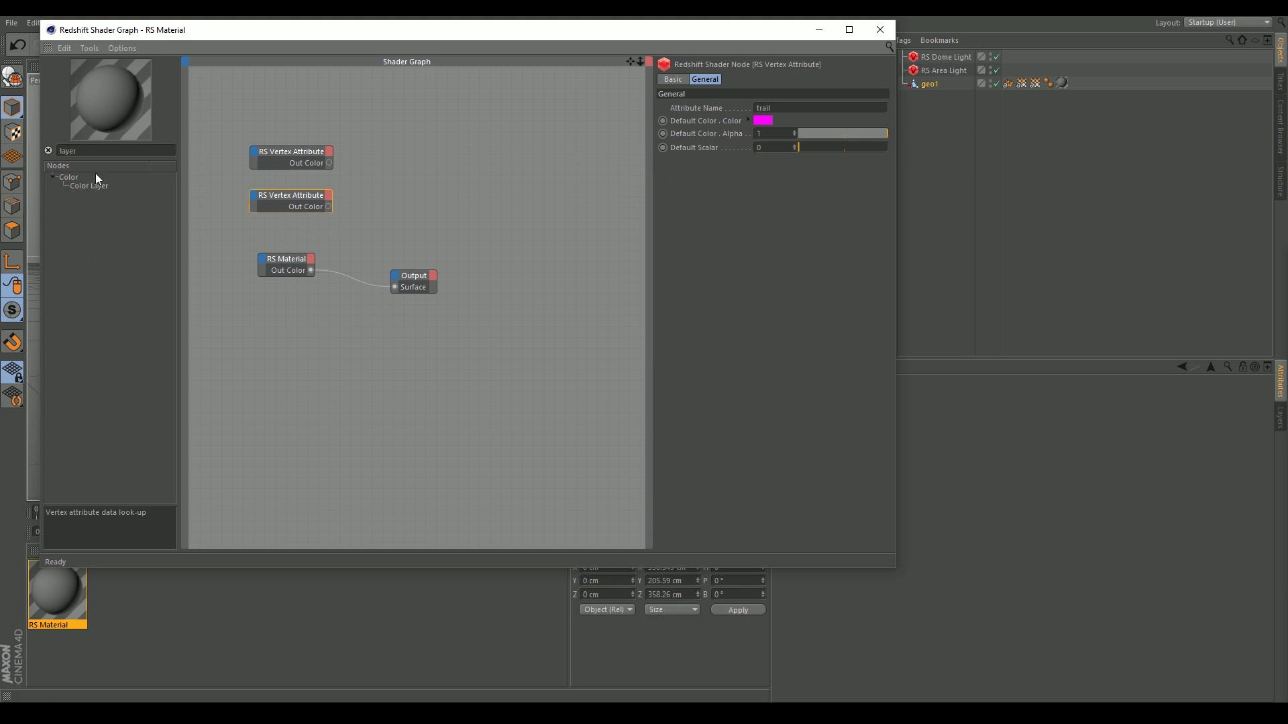
left_click_drag(89, 186, 446, 171)
left_click(457, 149)
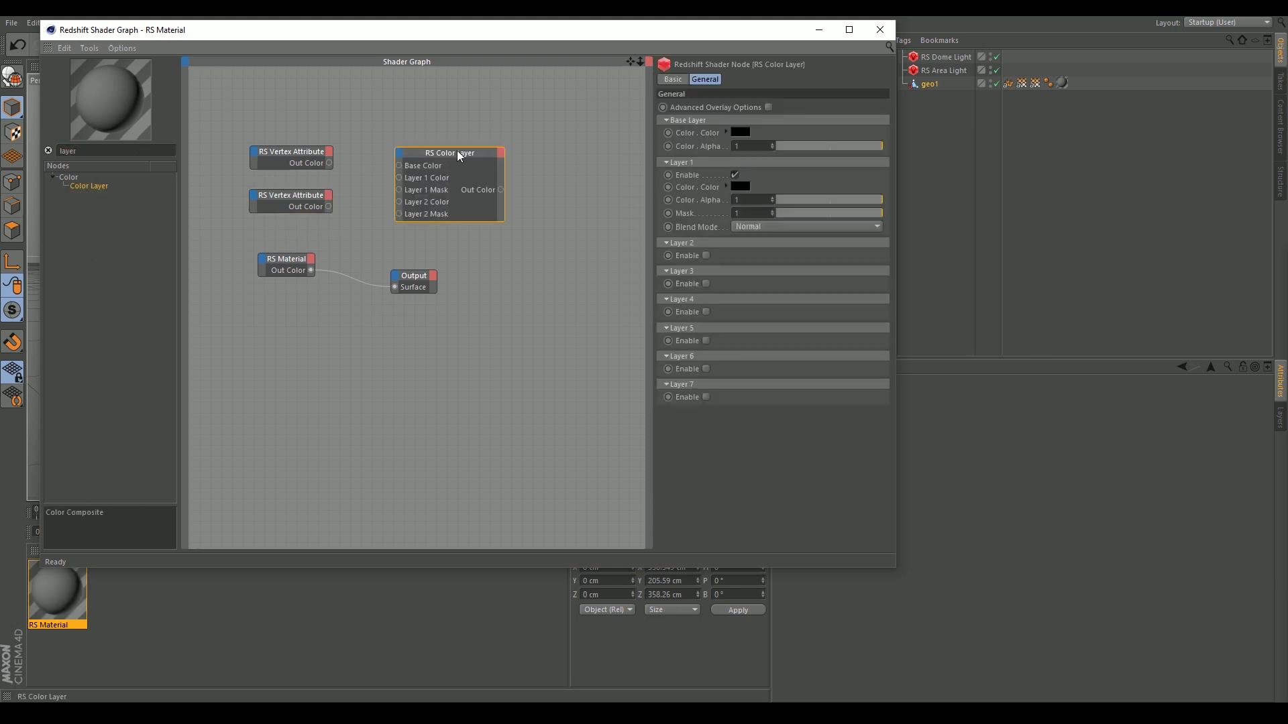
Set the Color Layer's base layer color to a fully saturated blue.
left_click(741, 132)
left_click_drag(791, 161, 867, 167)
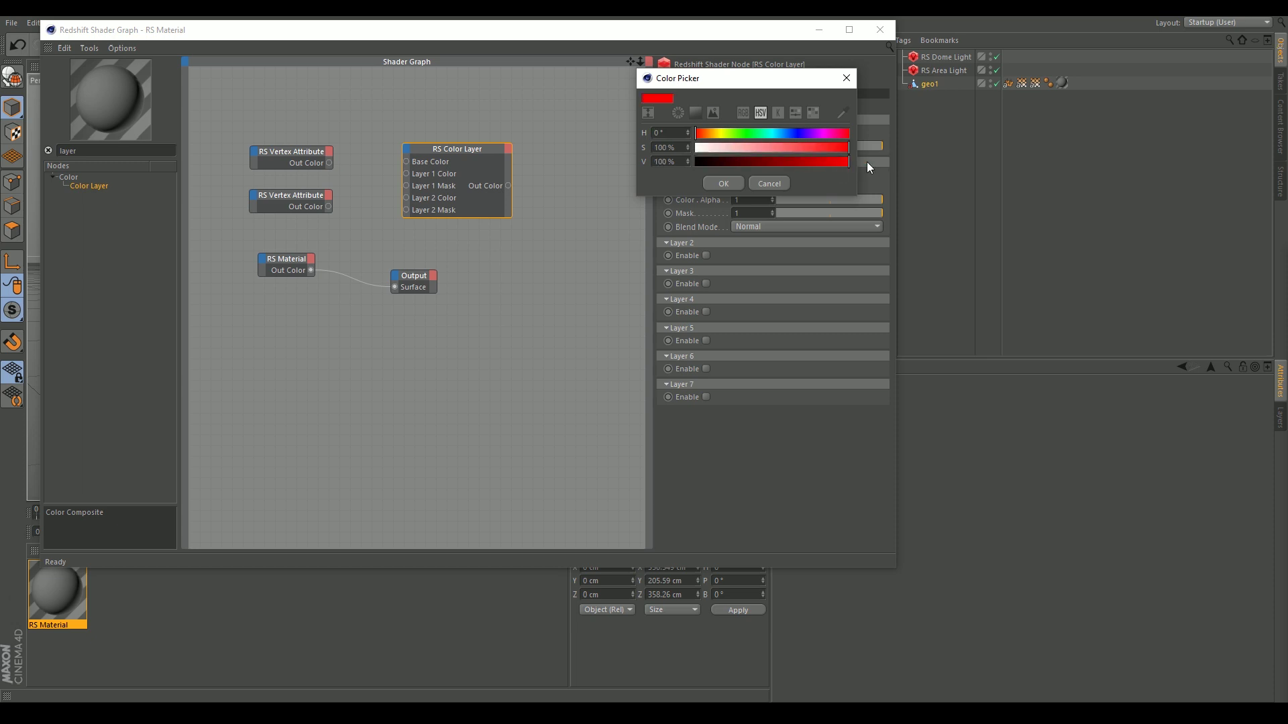
left_click_drag(758, 133, 798, 133)
left_click(723, 183)
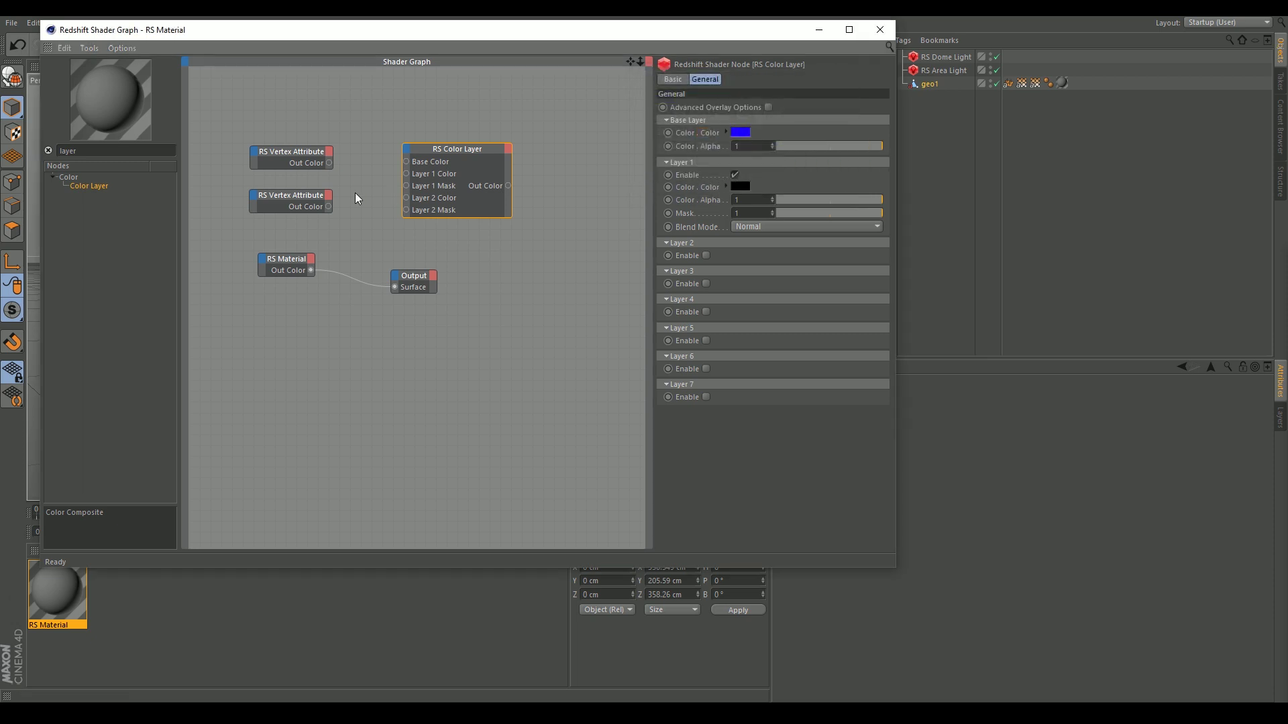
Connect the drip Vertex Attribute's output to the Color Layer's Layer 1 Mask and set the Layer 1 color to red.
left_click_drag(297, 222, 299, 222)
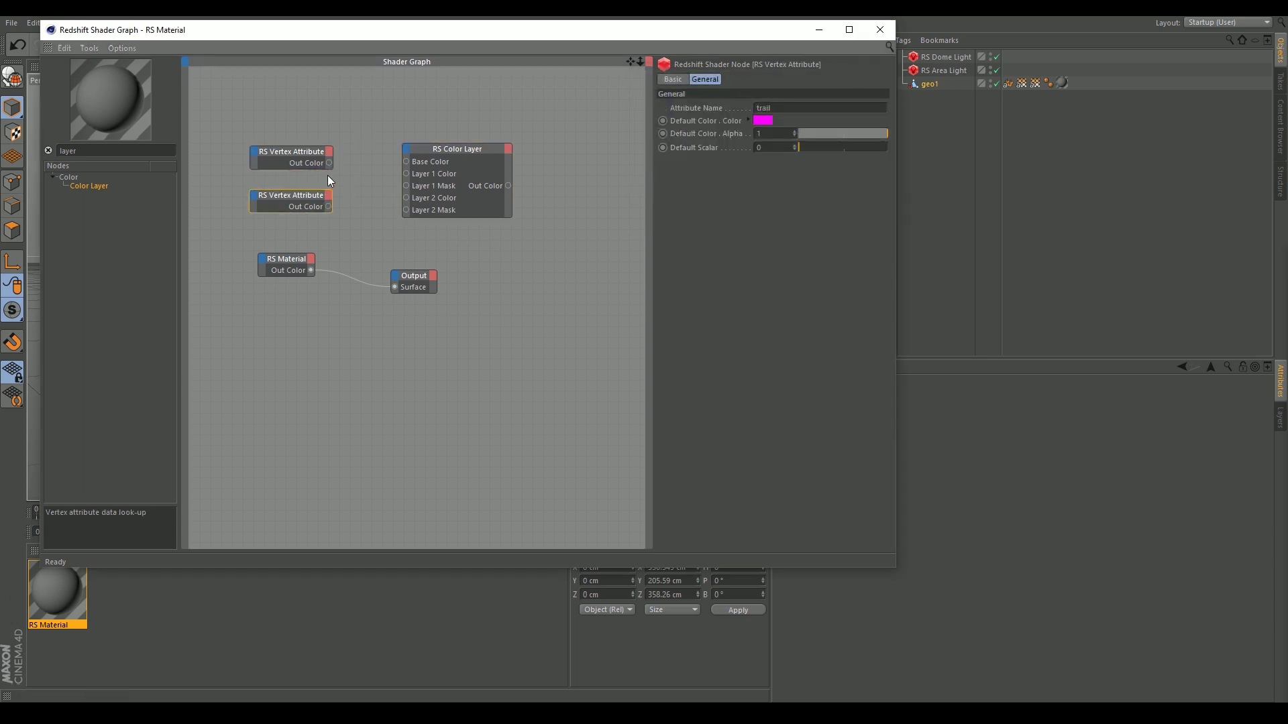
left_click_drag(329, 162, 406, 186)
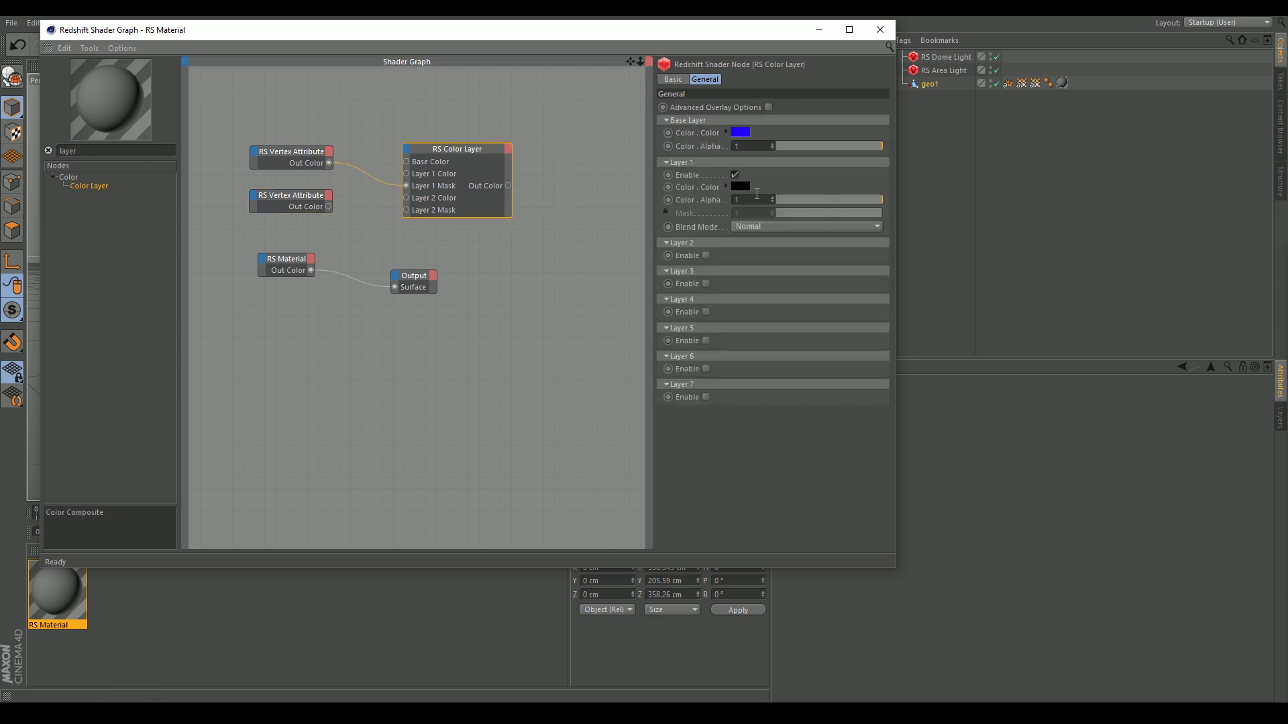
left_click(763, 187)
left_click_drag(739, 213, 798, 211)
left_click(788, 195)
left_click(721, 235)
Move RS Material and Output beneath the Color Layer and connect the Color Layer's Out Color to RS Material's diffuse color.
left_click(289, 259)
left_click_drag(289, 259, 417, 259)
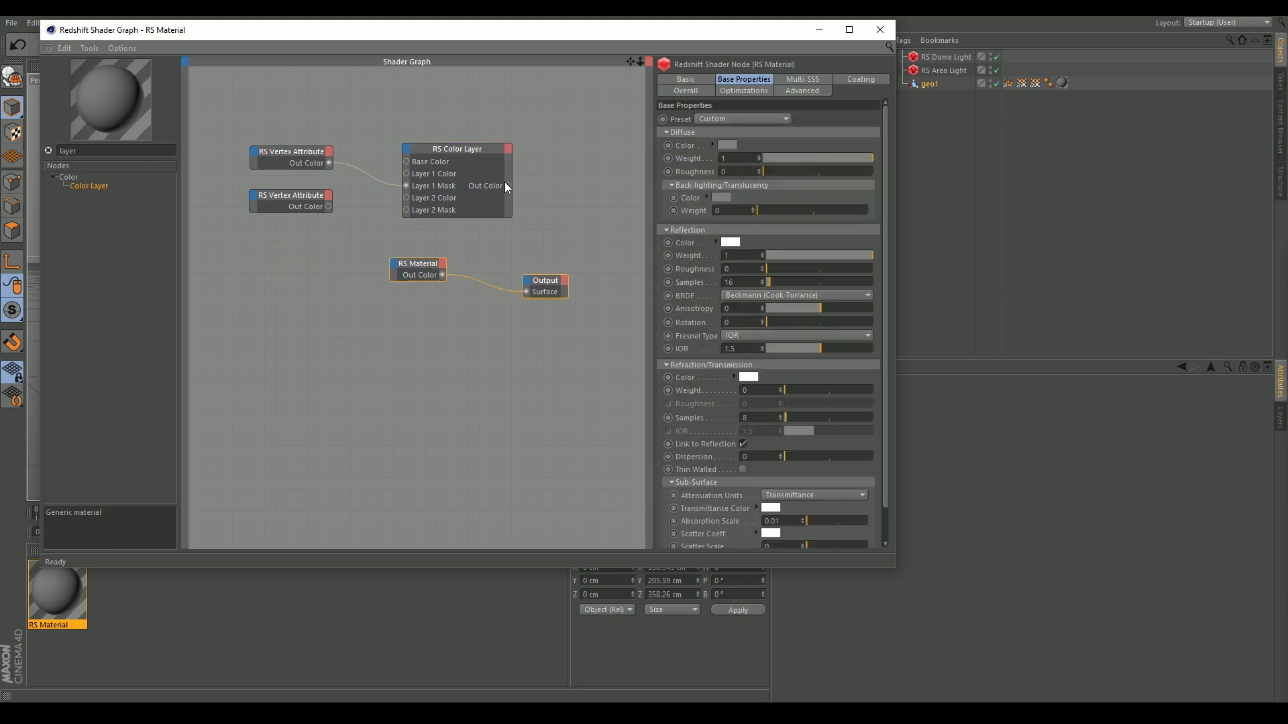
left_click_drag(504, 182, 397, 263)
left_click(608, 270)
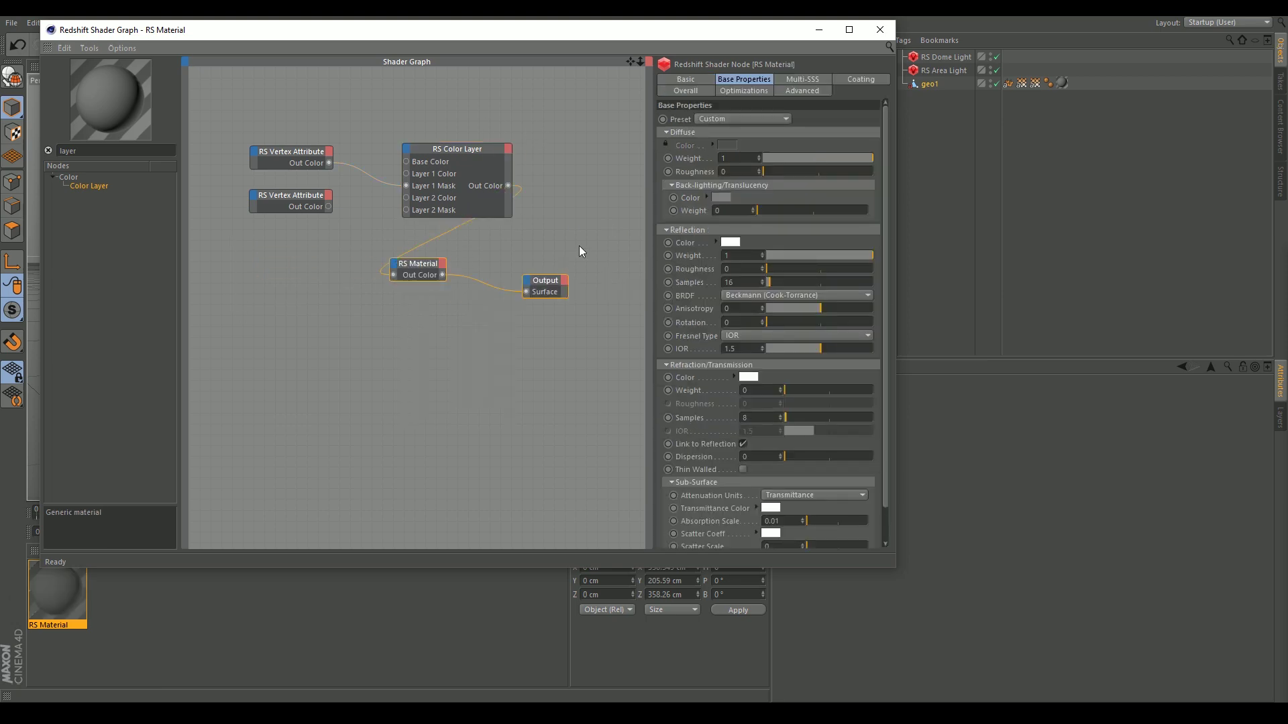
Move the shader graph aside, render the scene in the Redshift RenderView, and close the Material Editor.
left_click_drag(716, 31, 639, 405)
left_click(827, 116)
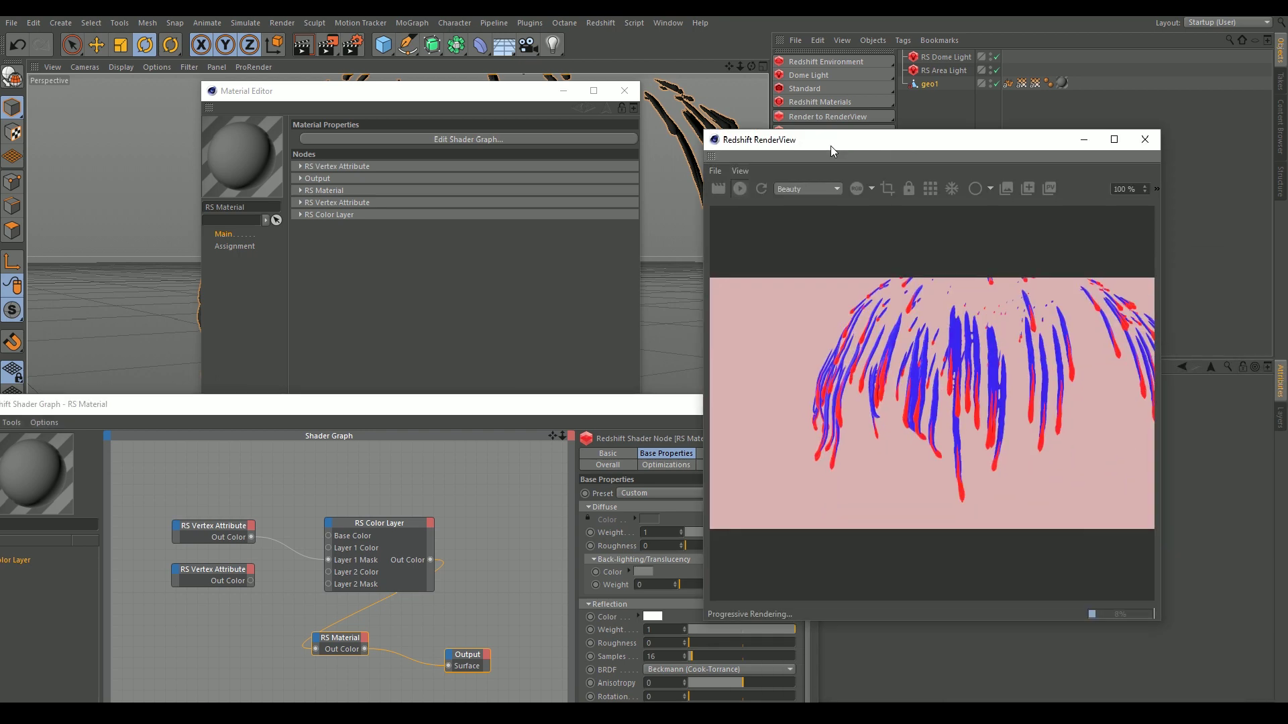
scroll(906, 352, "down", 1)
left_click(624, 91)
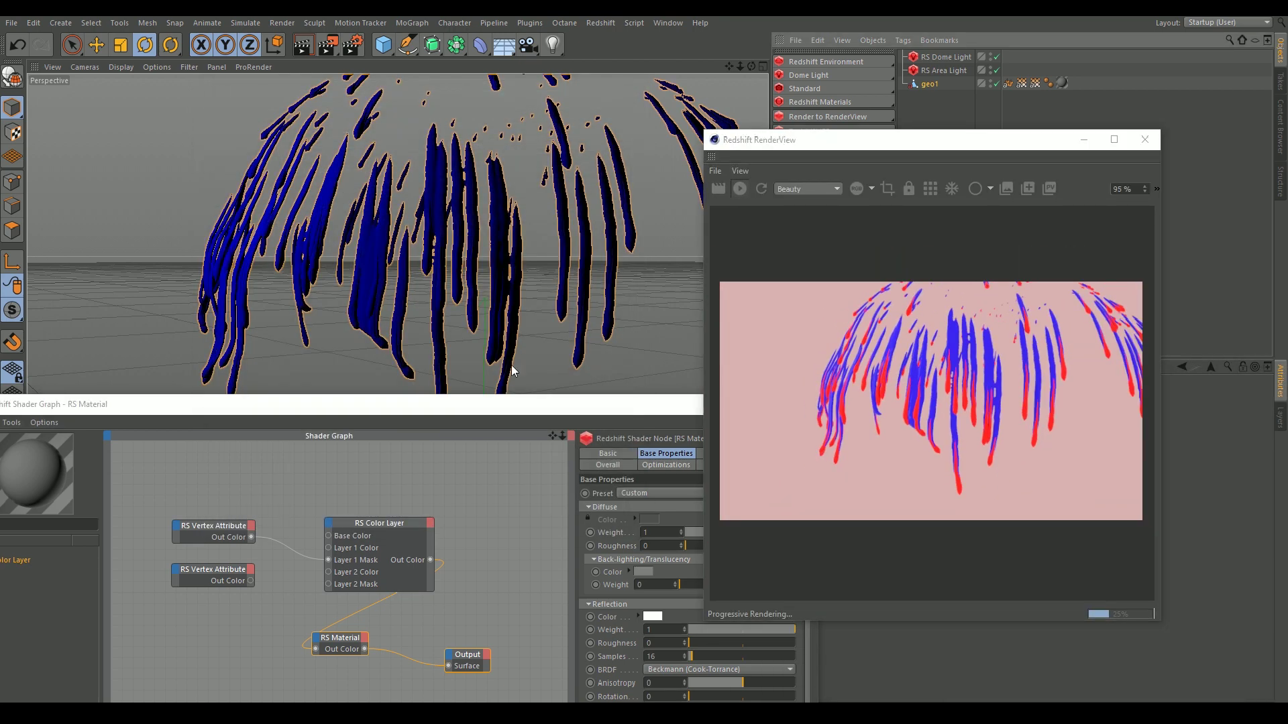
Change the Color Layer's Layer 1 color to green.
left_click_drag(504, 404, 380, 99)
left_click(265, 230)
left_click(527, 203)
mouse_move(544, 256)
left_mouse_down()
mouse_move(594, 256)
mouse_move(543, 256)
left_mouse_up()
left_click(520, 306)
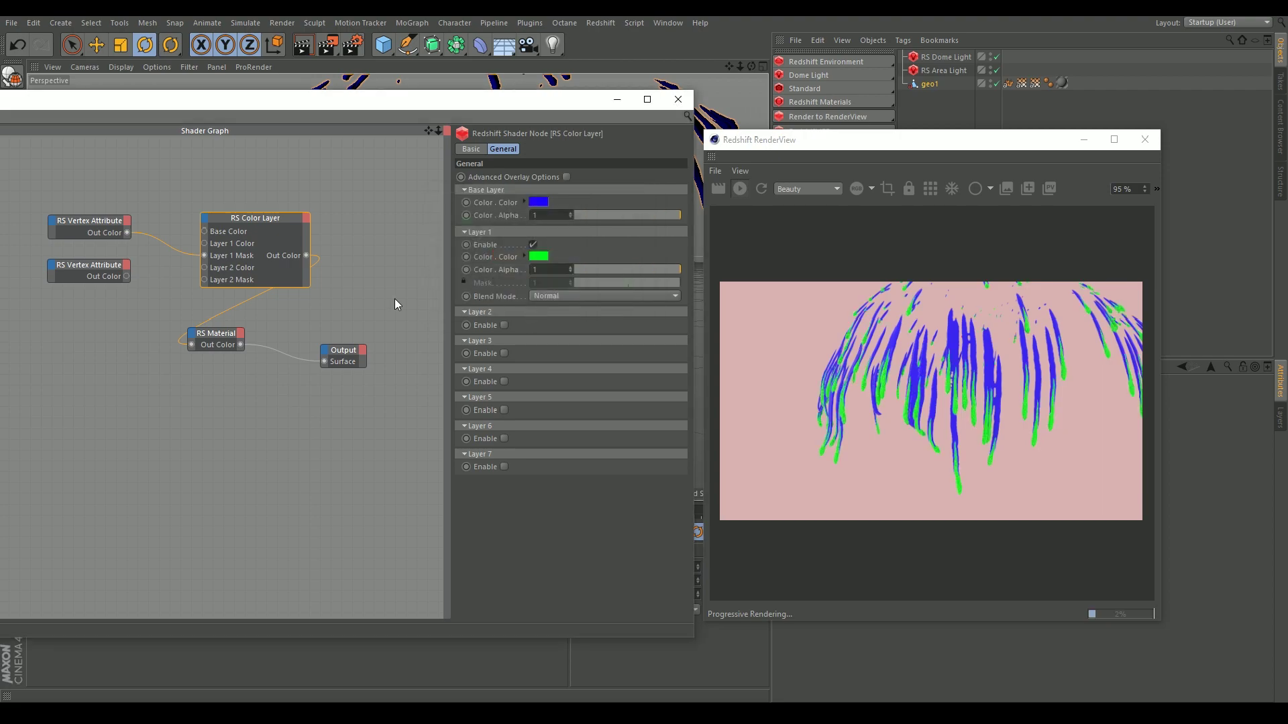
Close the shader graph and inspect the blue and green drips from several camera angles in the live render.
left_click(677, 99)
scroll(529, 268, "down", 3)
scroll(458, 240, "up", 6)
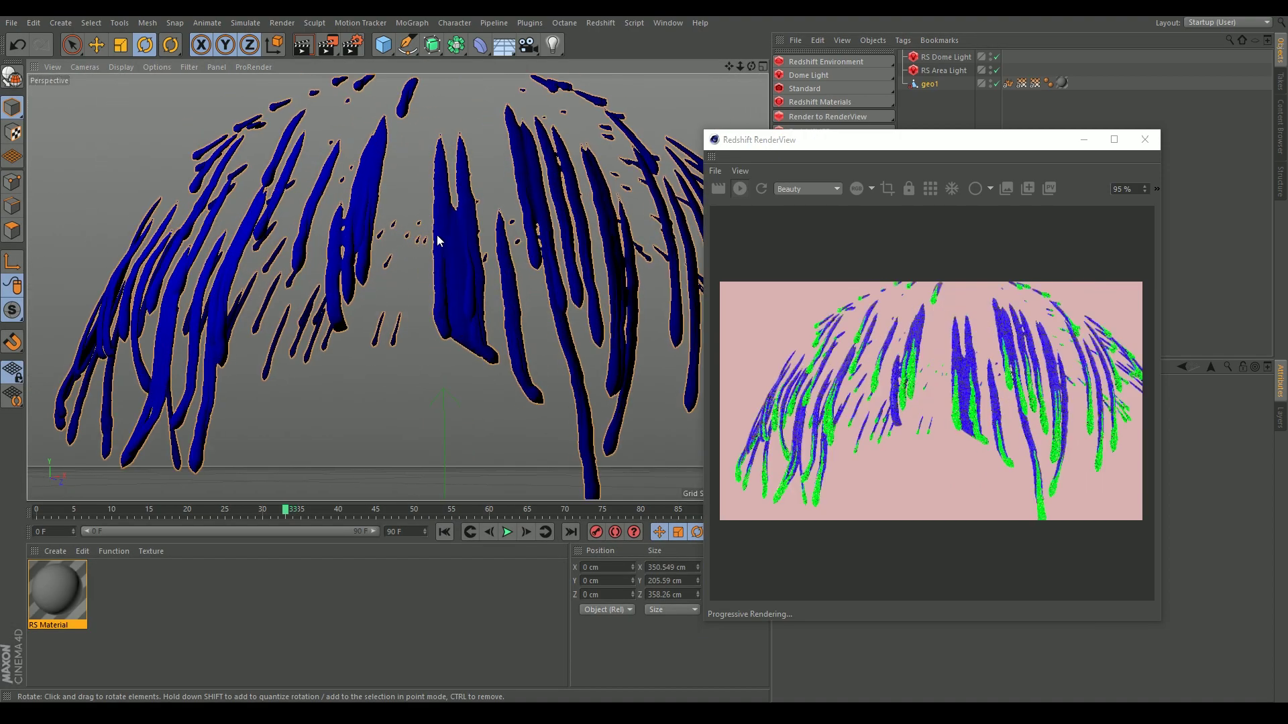
left_click_drag(568, 309, 318, 243, "alt")
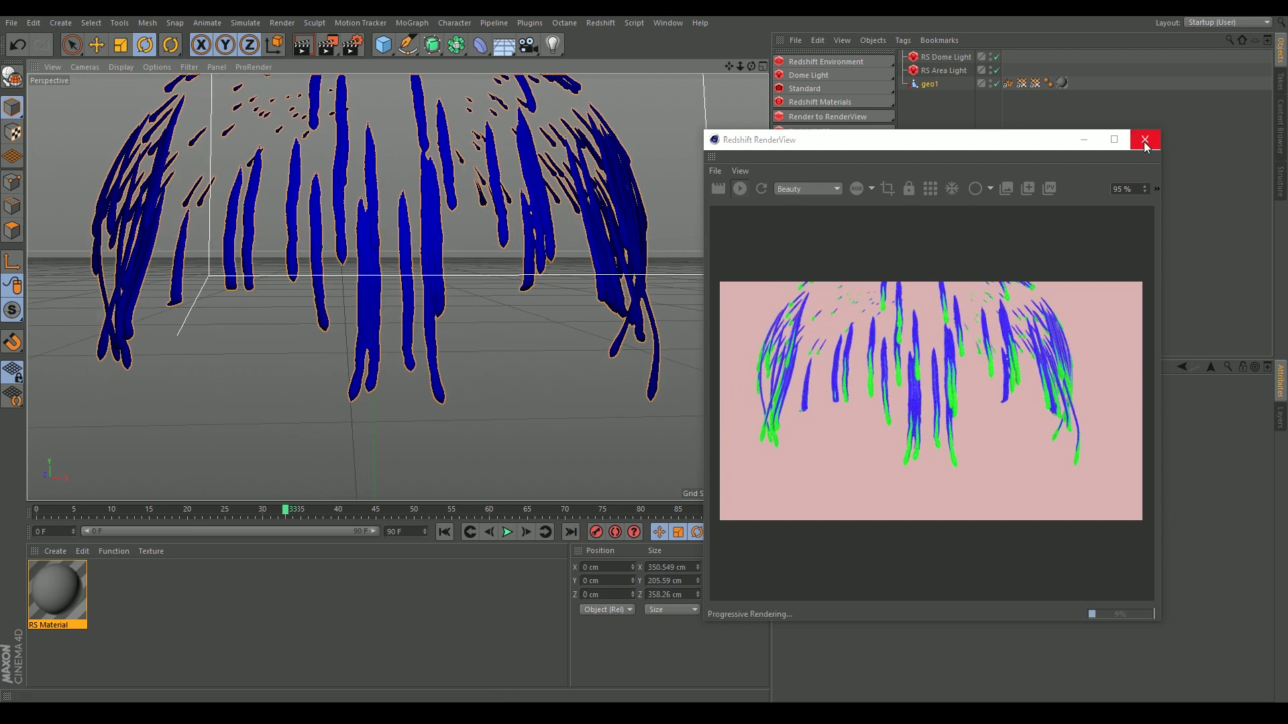